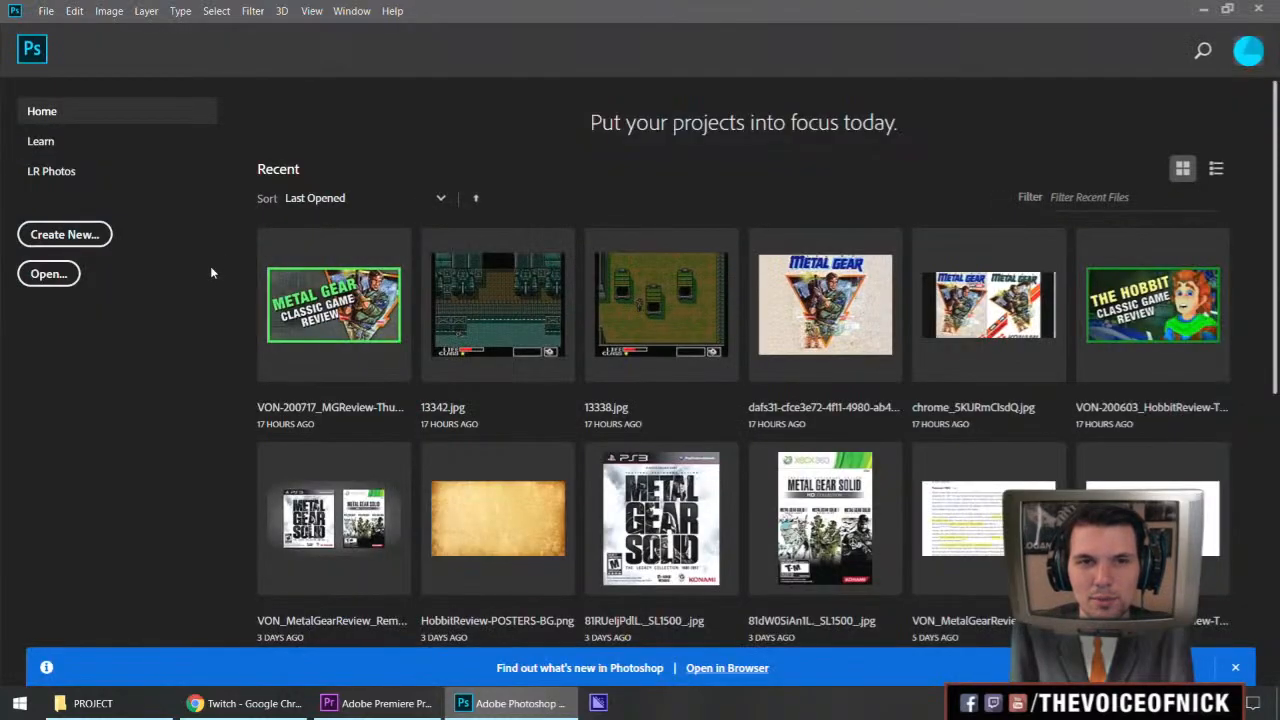
Open VON-200717_MGReview-Thumb.psd and hide both title texts, the Border, the Shadow and the character artwork in Layer 18.
click(77, 280)
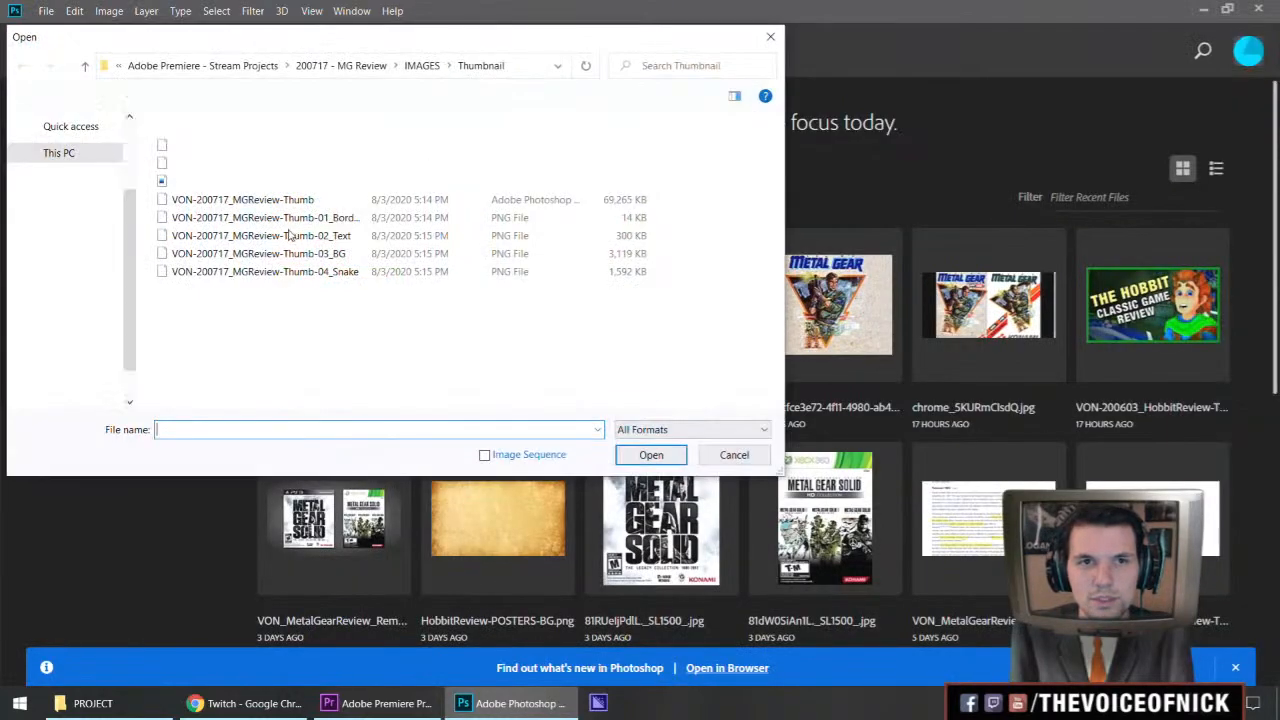
double_click(481, 190)
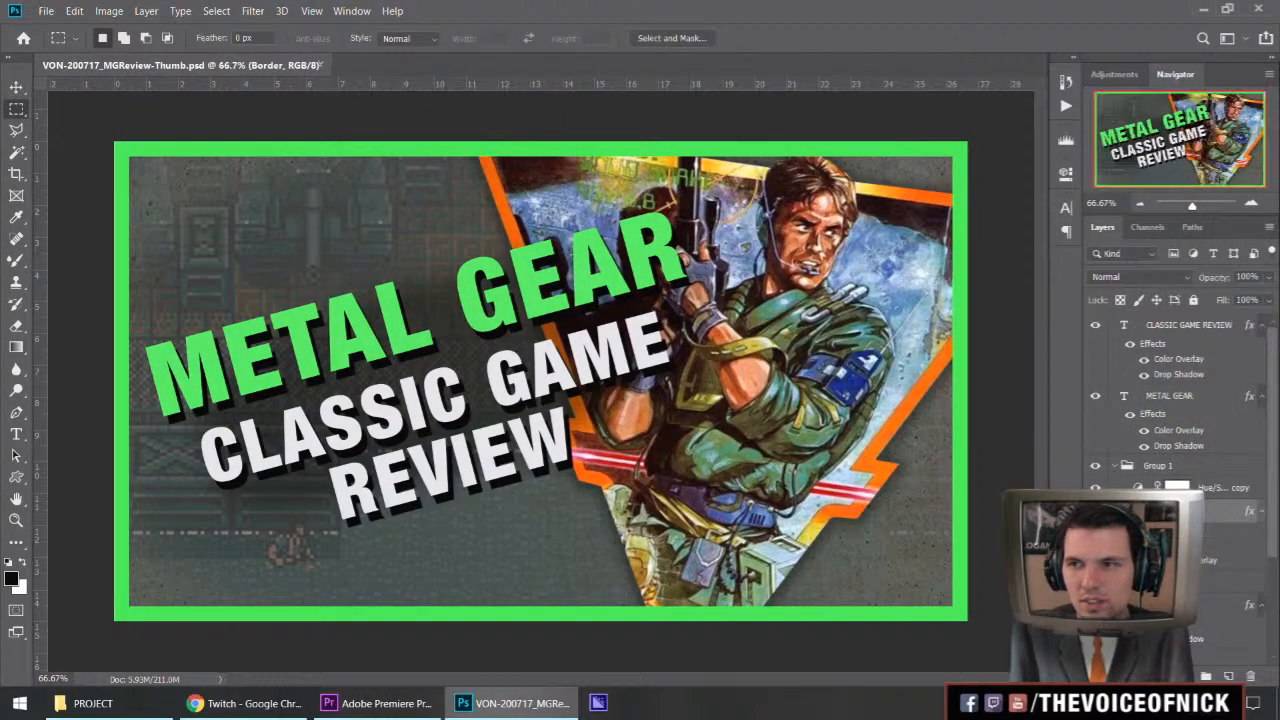
drag(1091, 404, 1092, 408)
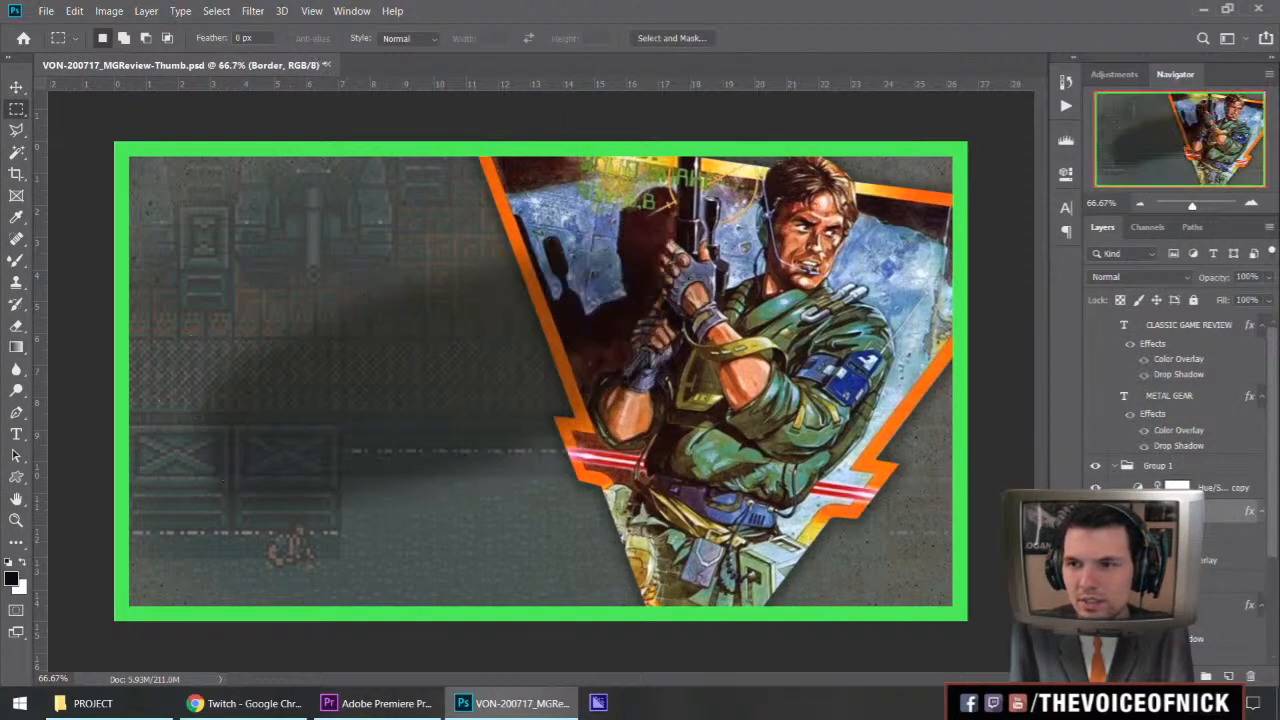
click(1095, 511)
scroll(1175, 450, down, 3)
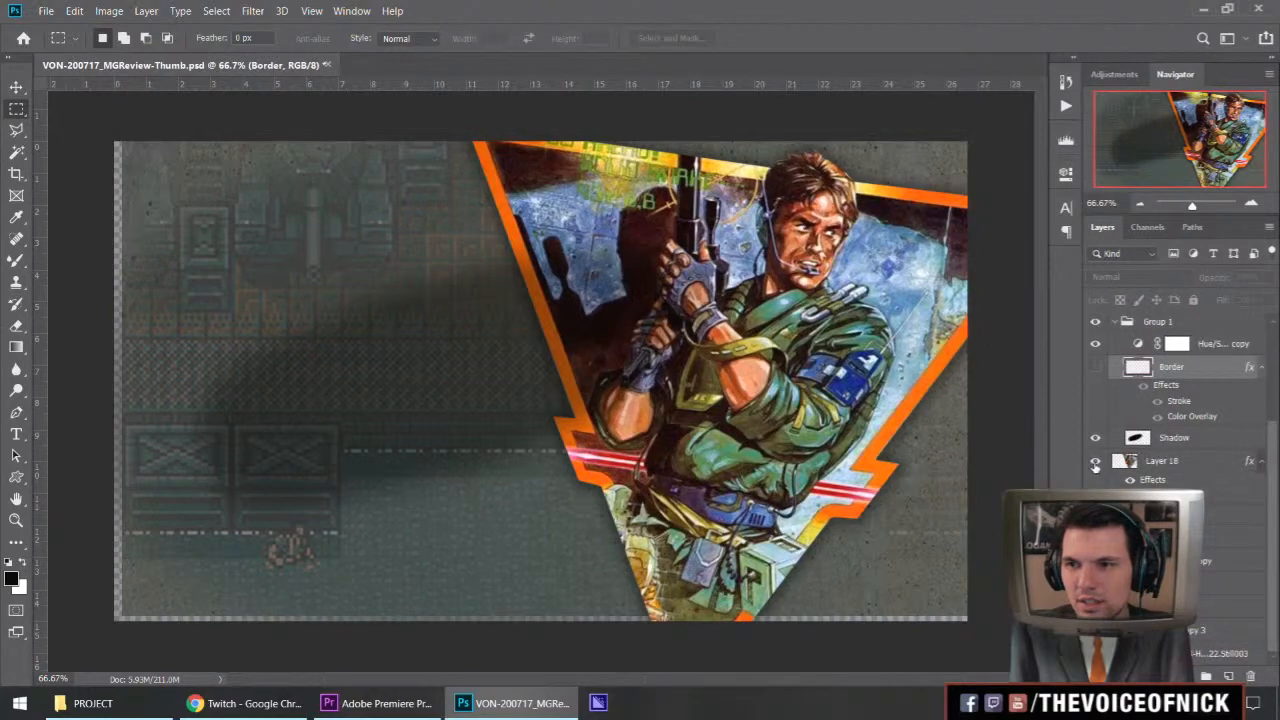
click(1095, 437)
click(1096, 460)
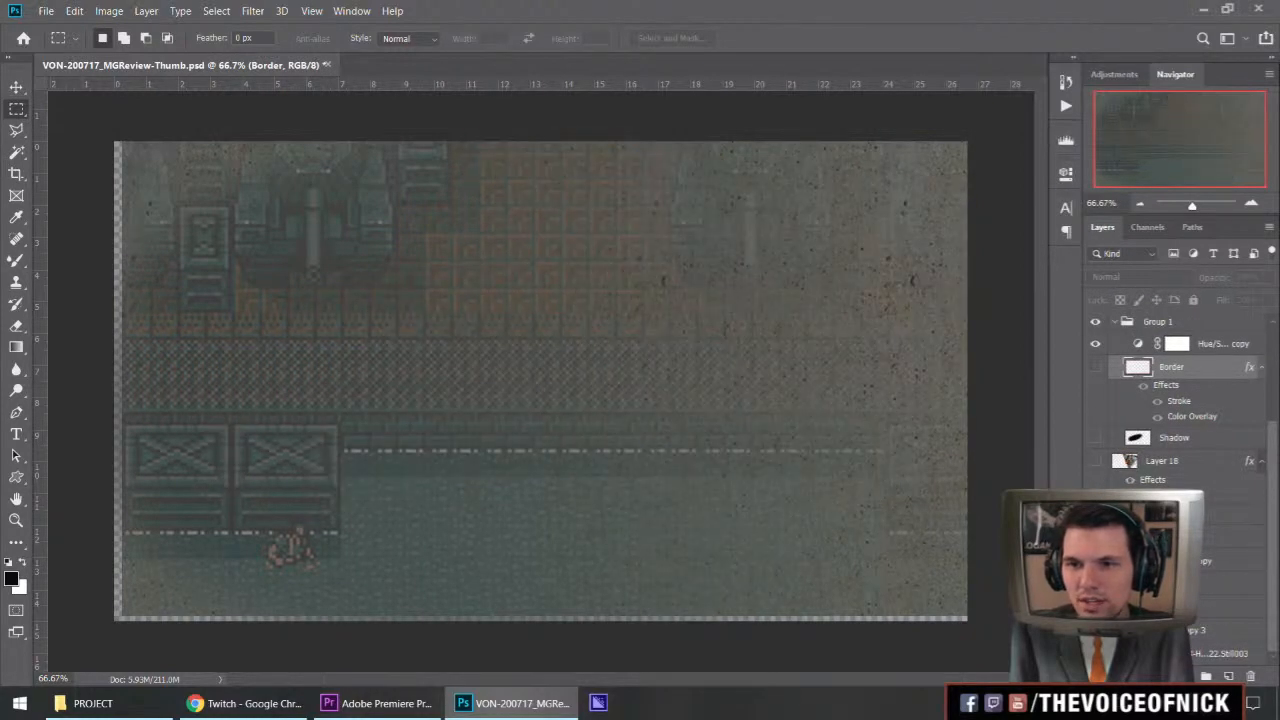
click(1095, 517)
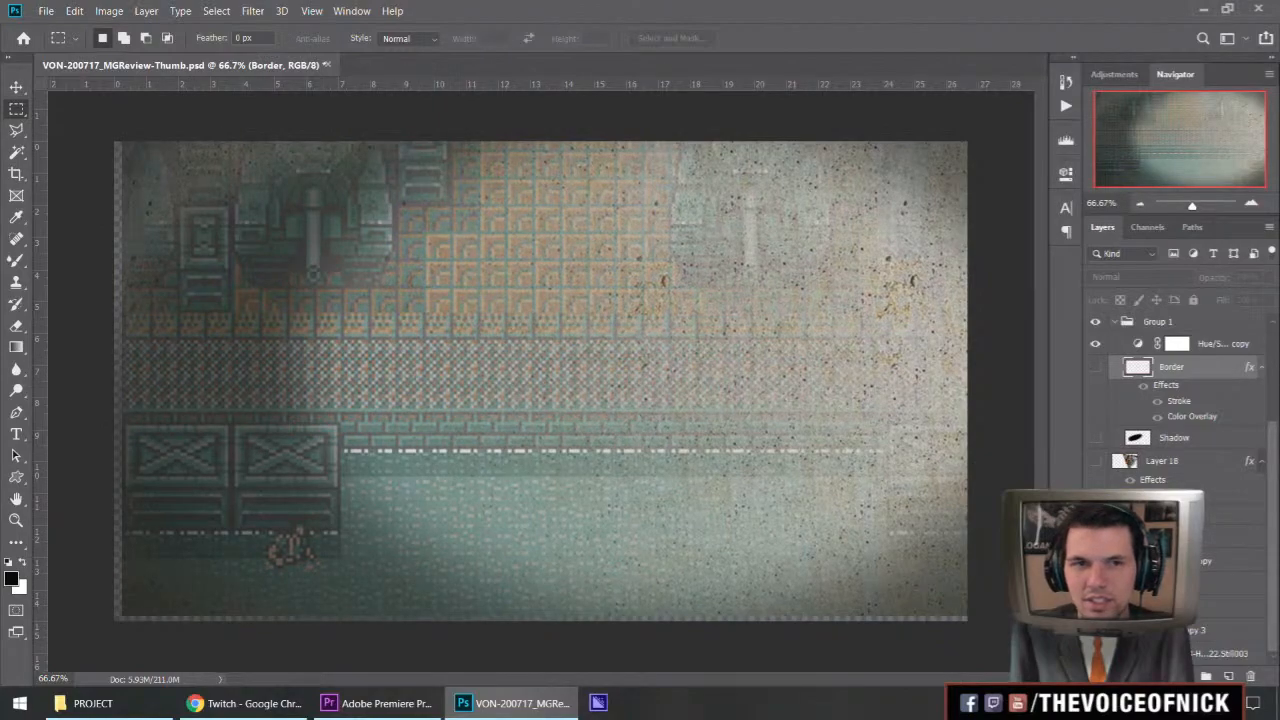
click(1095, 539)
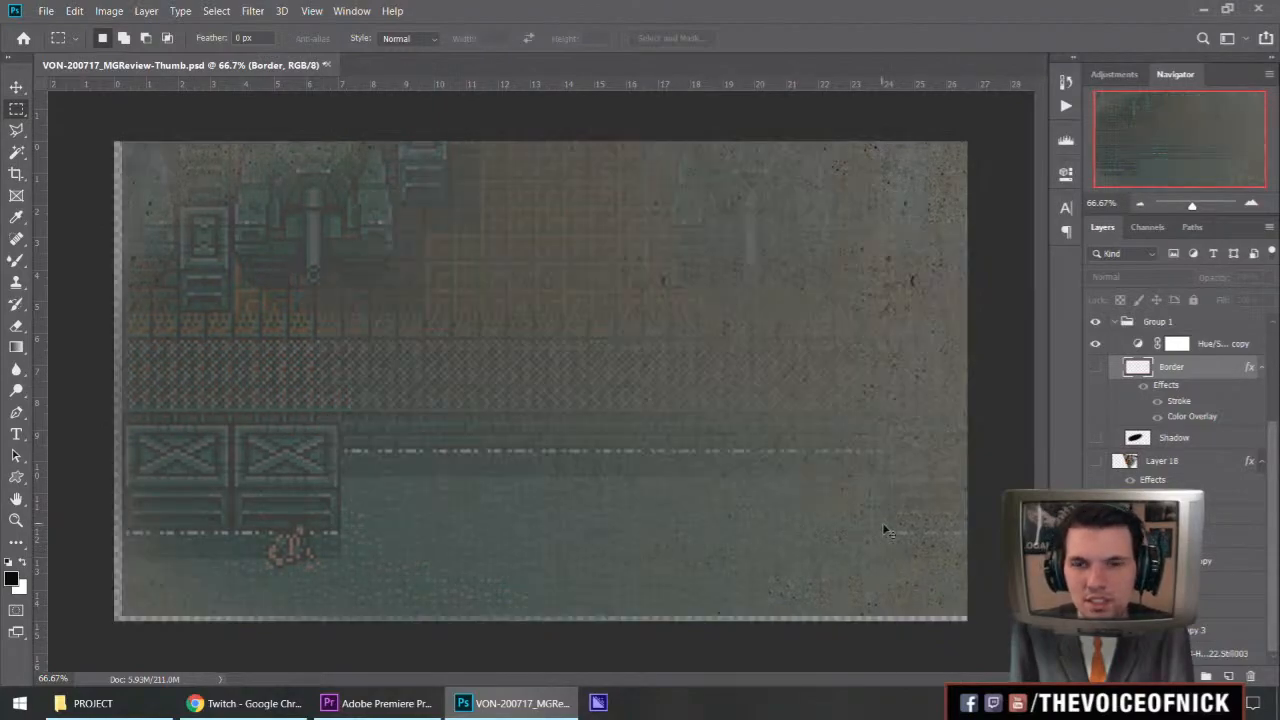
Save the isolated background as a PNG over VON-200717_MGReview-Thumb-03_BG, using the large file size (fastest saving) option.
key(ctrl+shift+s)
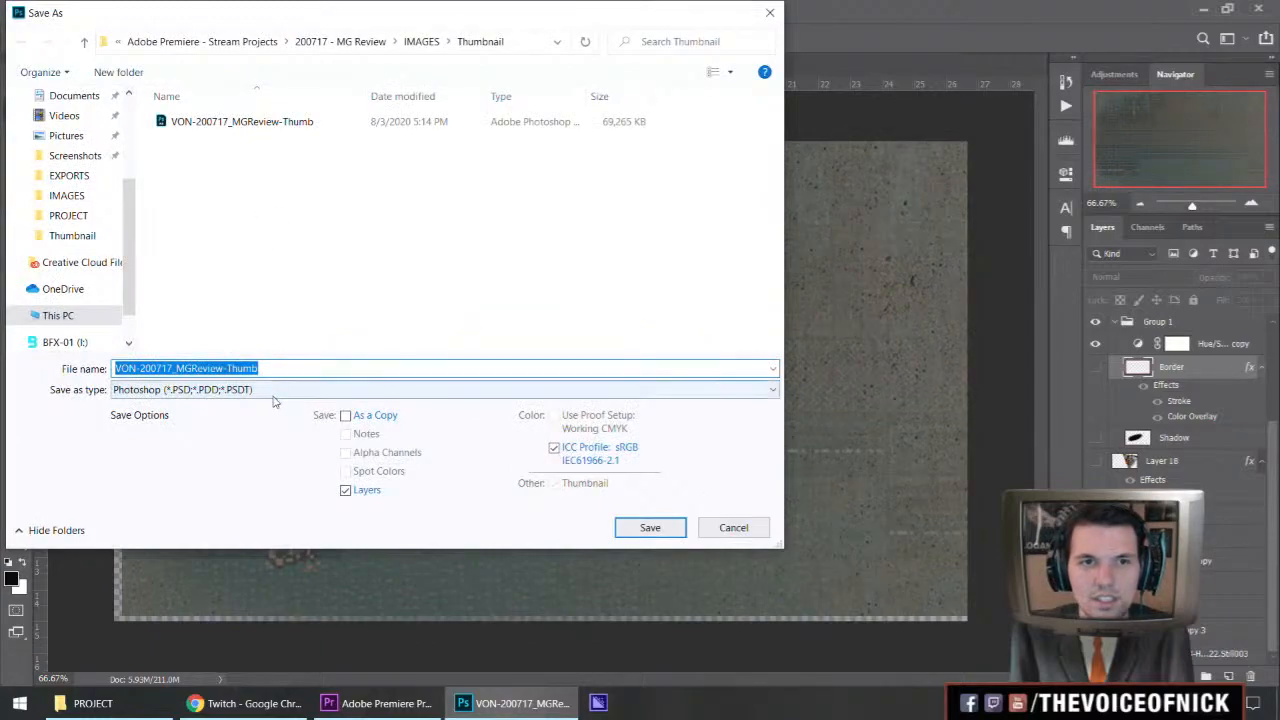
click(260, 389)
click(181, 635)
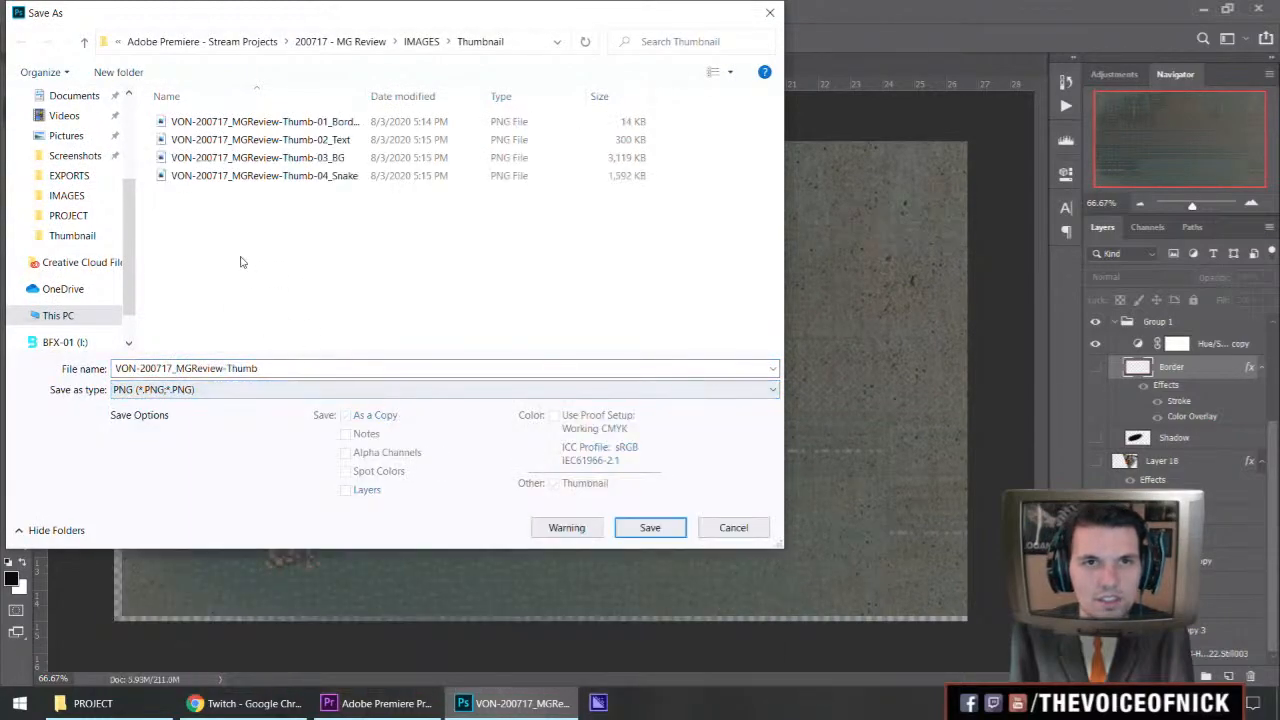
right_click(336, 220)
mouse_move(482, 240)
click(540, 254)
click(387, 159)
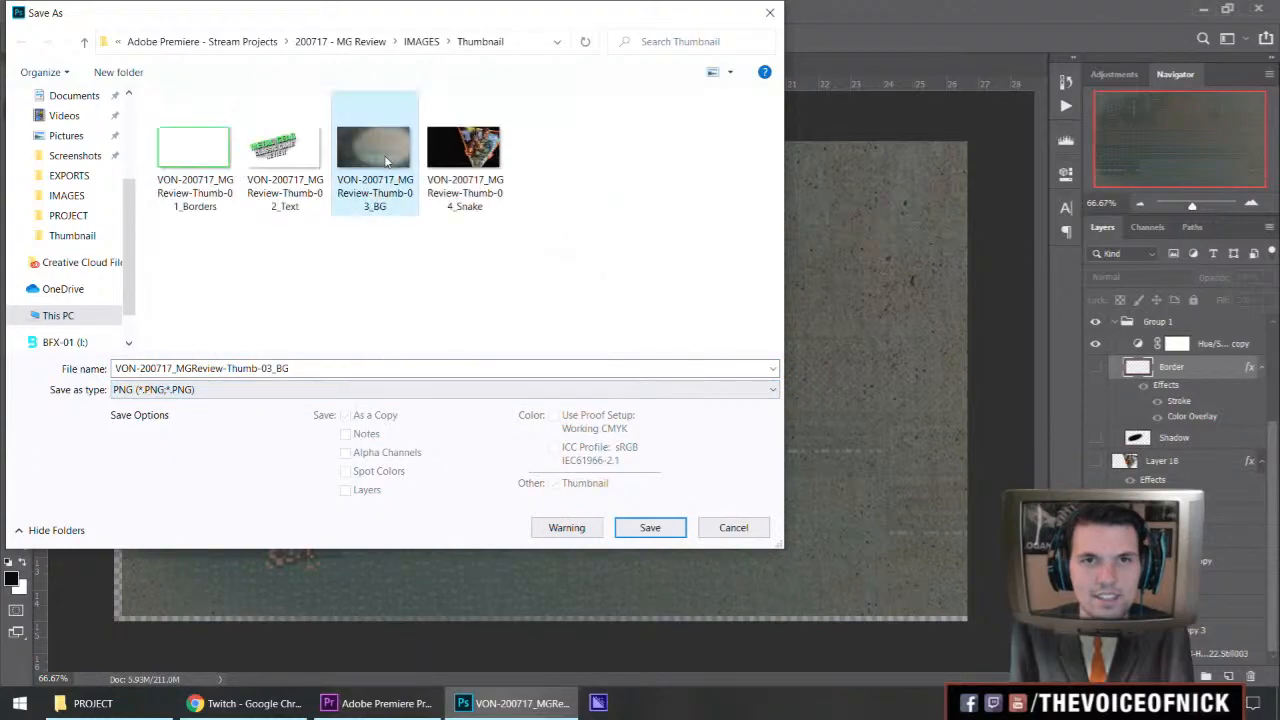
click(640, 527)
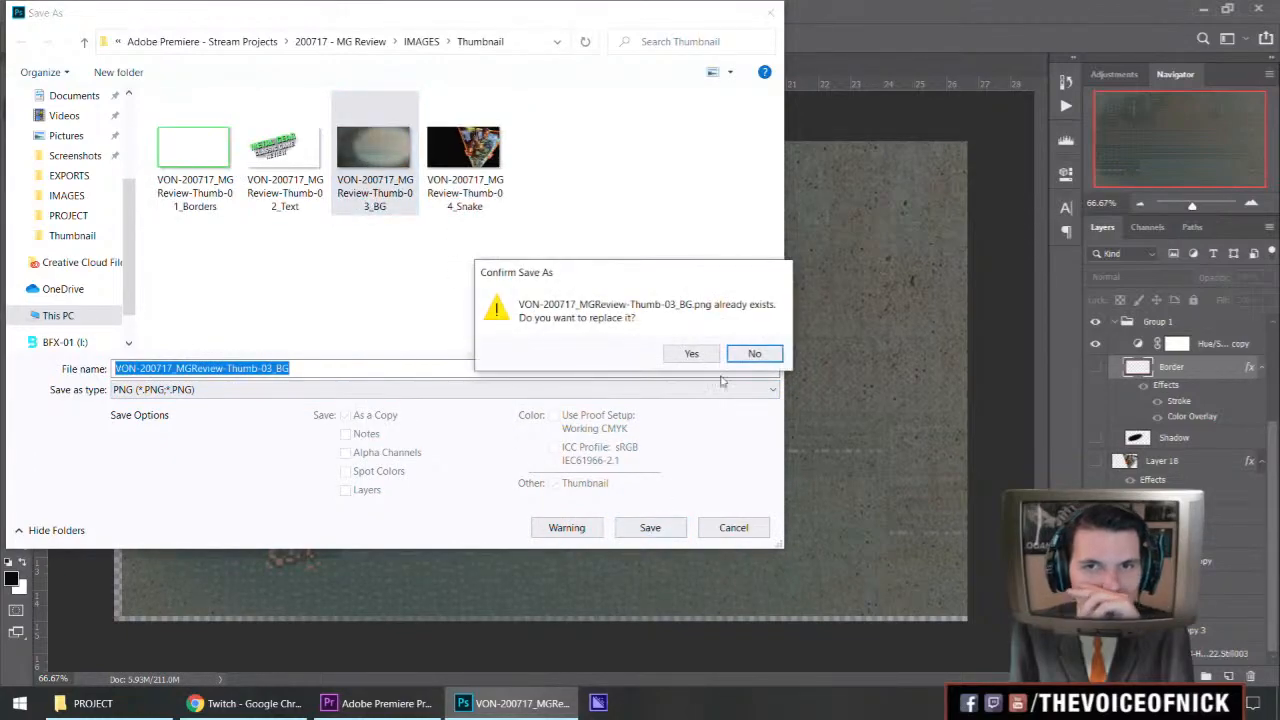
click(690, 353)
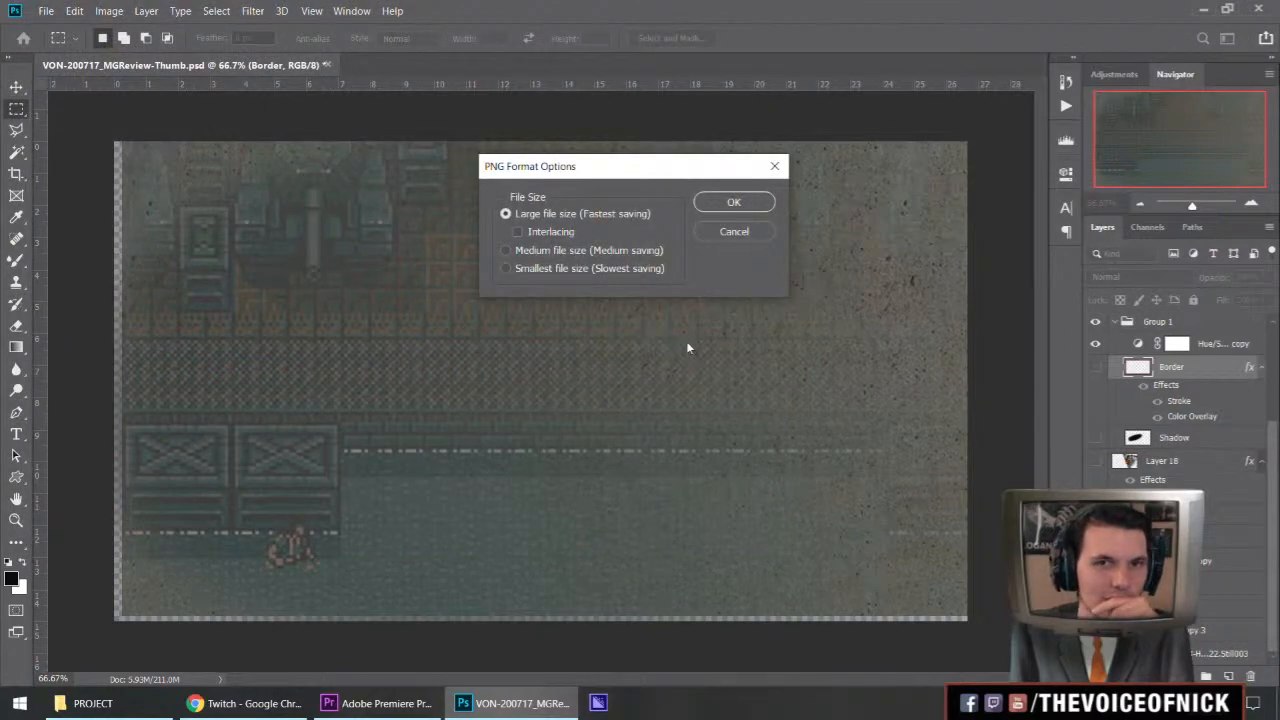
click(733, 203)
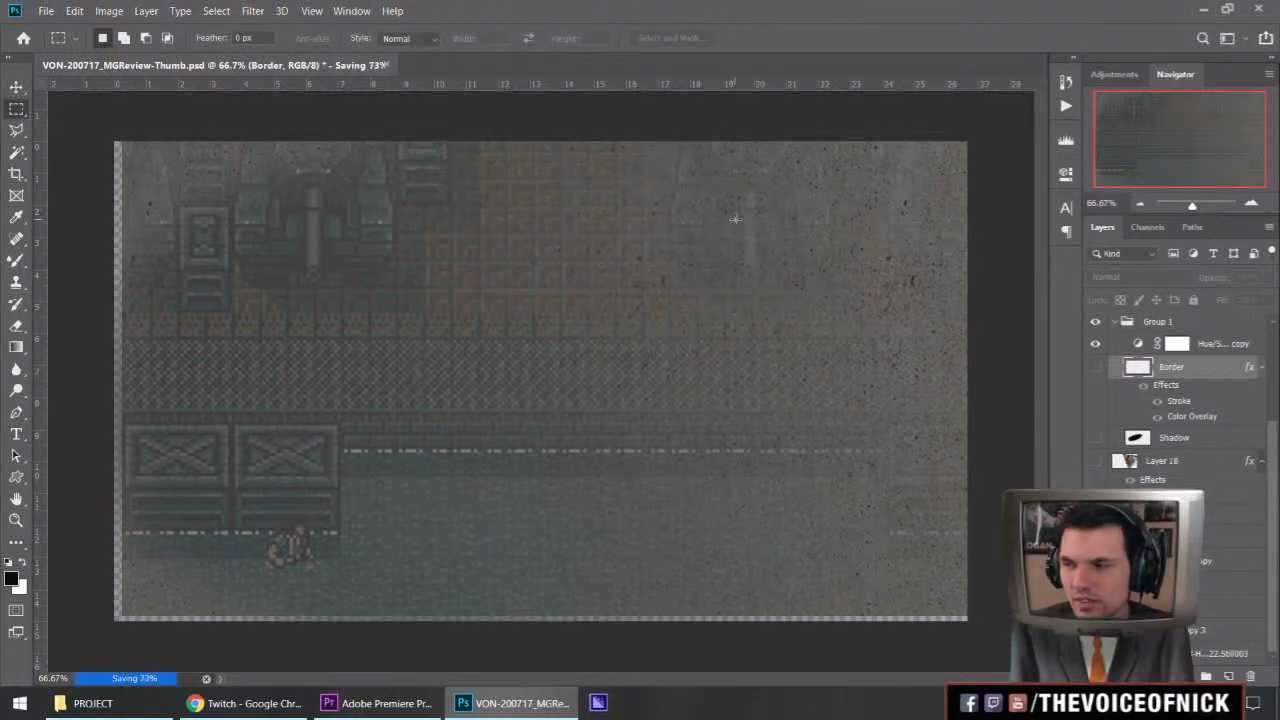
Switch to Premiere Pro and move the playhead to 00;00;14;06, at the start of the RED placeholder clip.
key(alt+Tab)
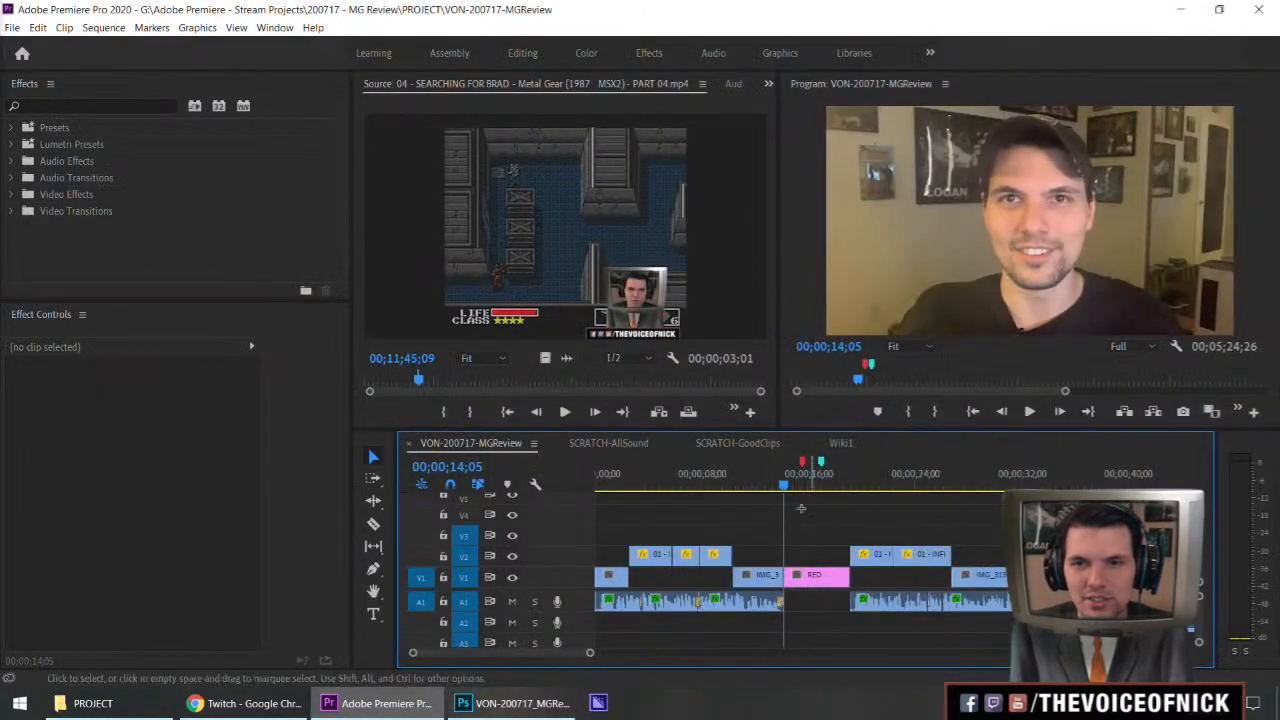
key(equal)
key(equal)
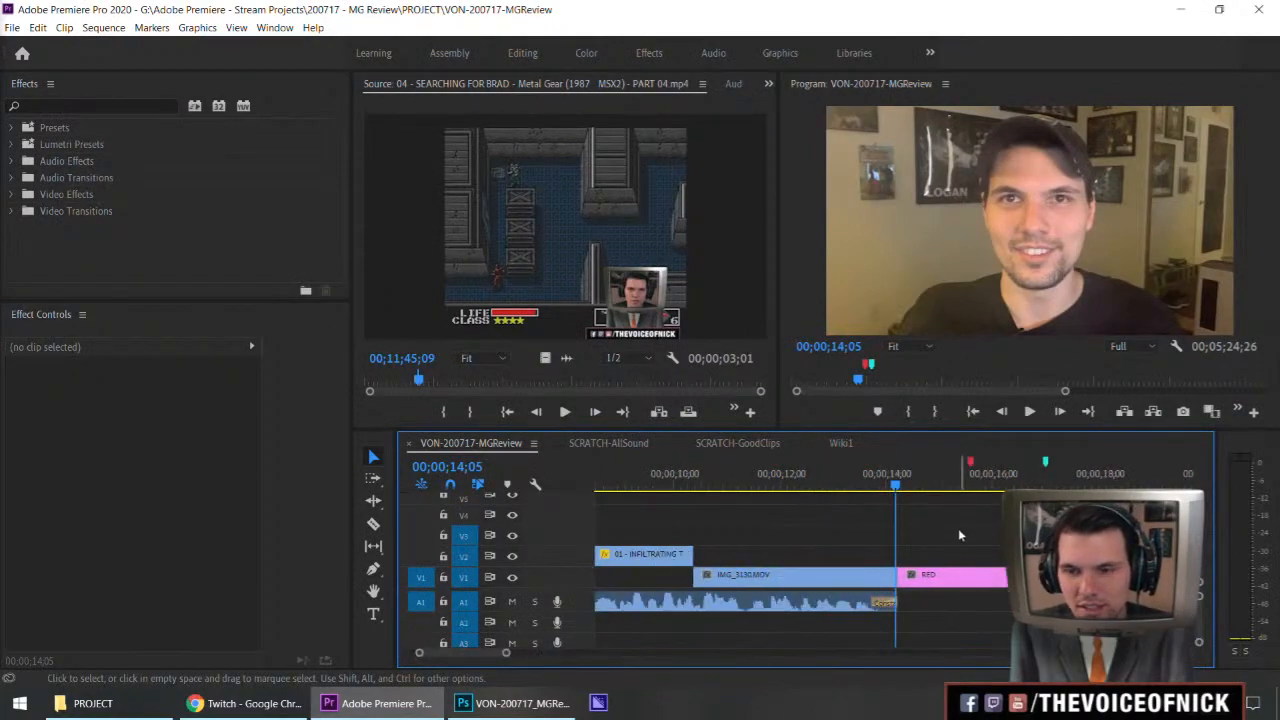
key(Right)
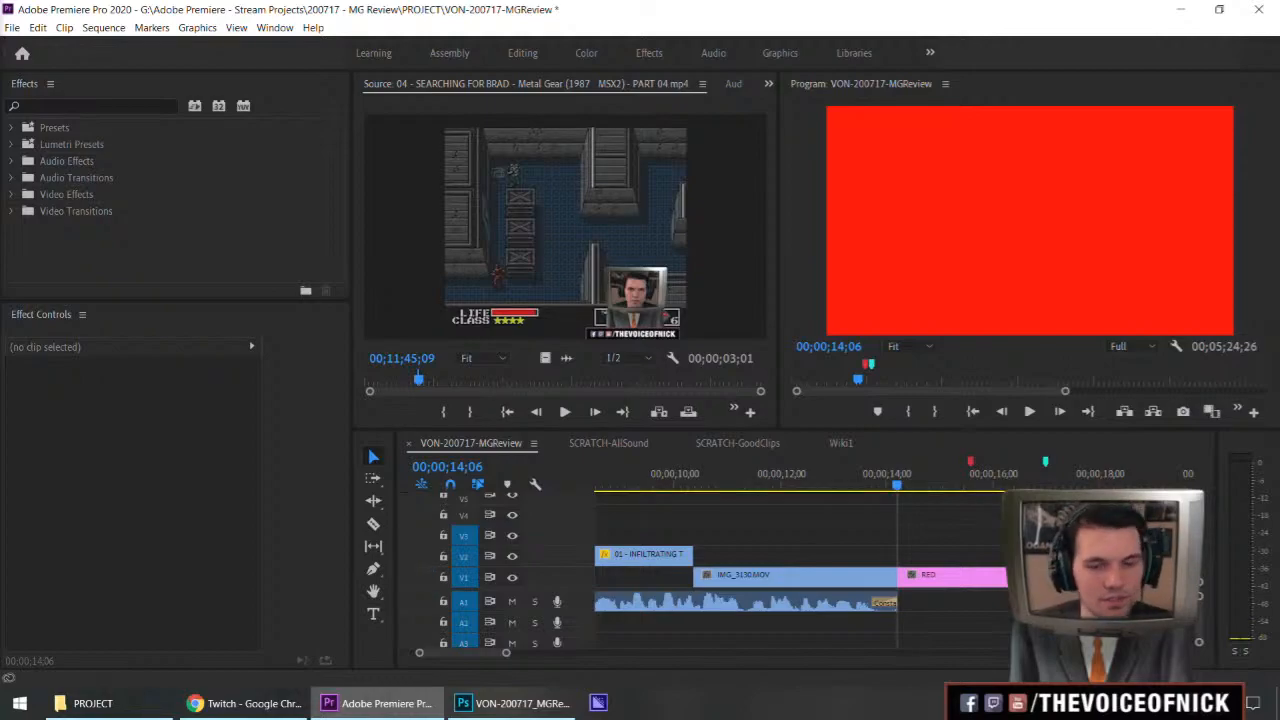
Import the four VON-200717_MGReview-Thumb PNGs (Borders, Text, BG and Snake) from the project's IMAGES\Thumbnail folder.
key(ctrl+i)
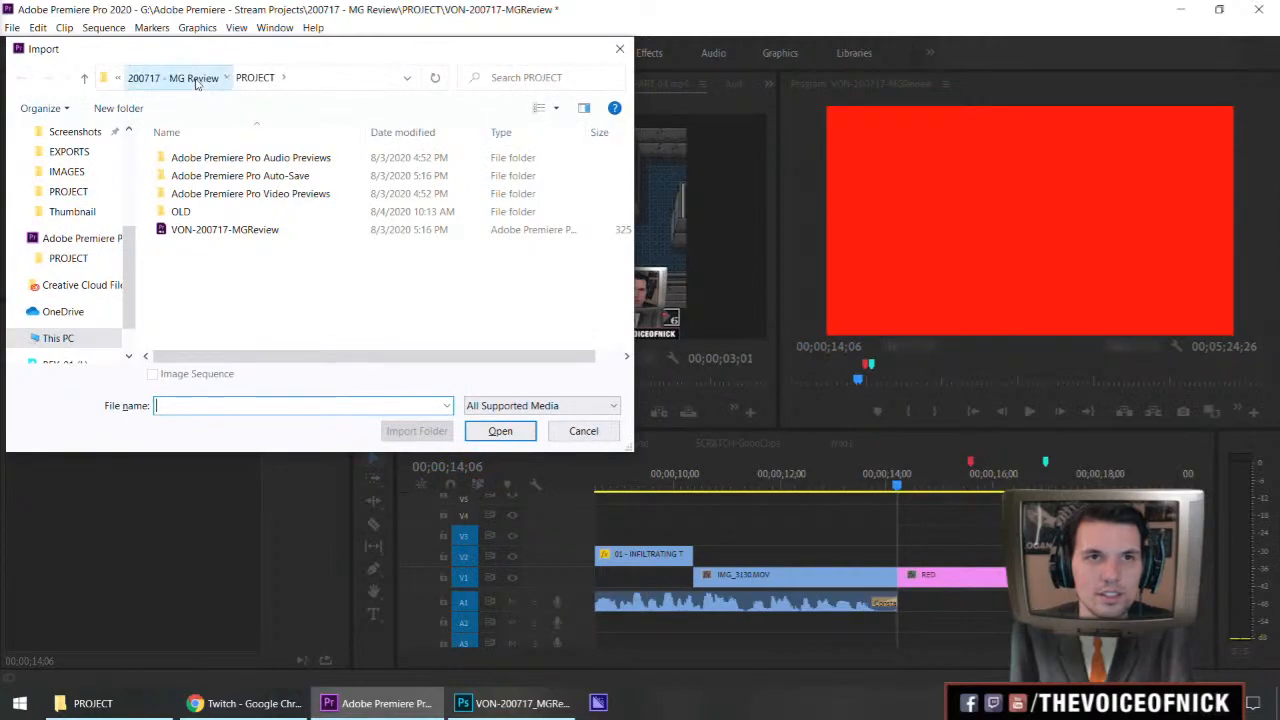
click(200, 78)
double_click(218, 194)
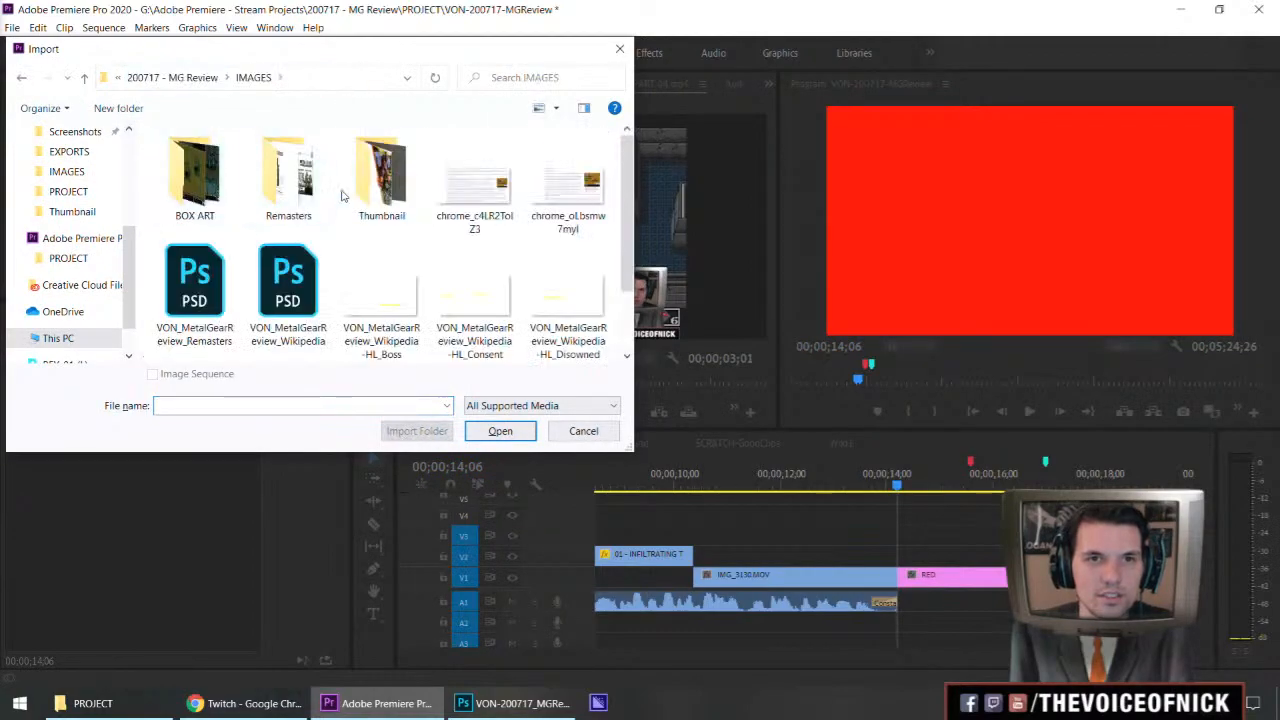
double_click(343, 194)
click(567, 200)
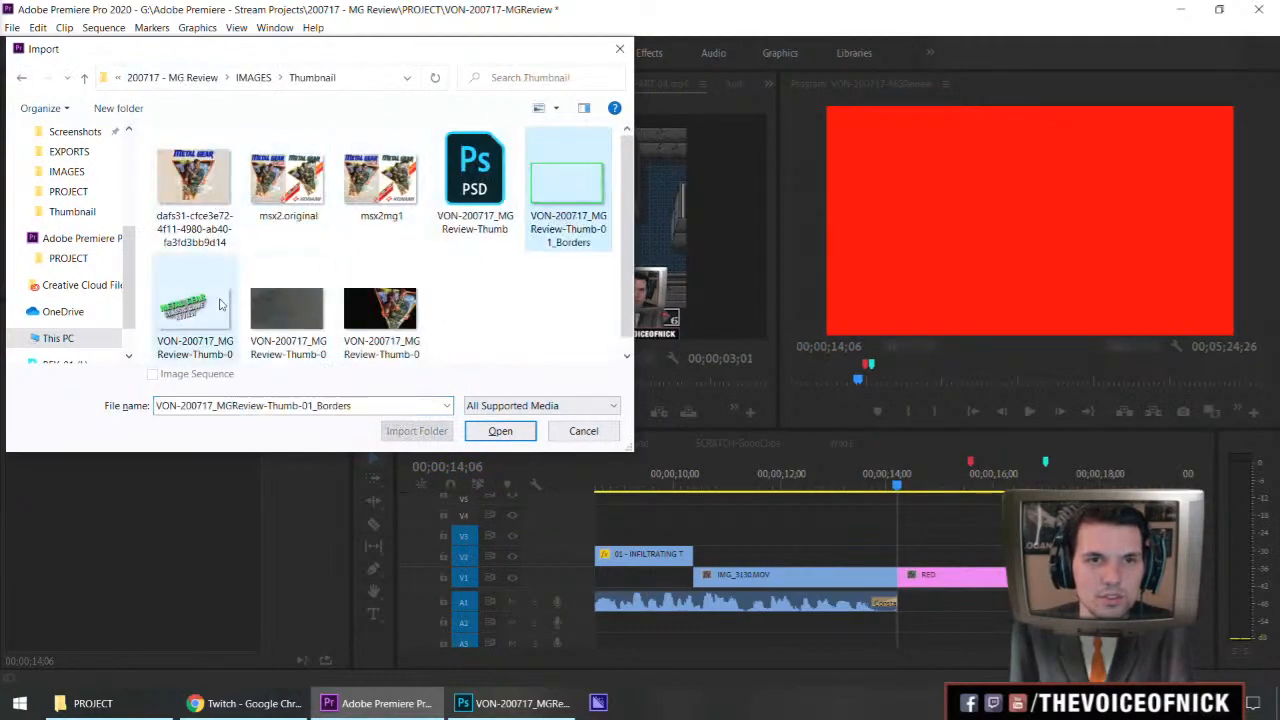
shift+click(390, 312)
click(502, 432)
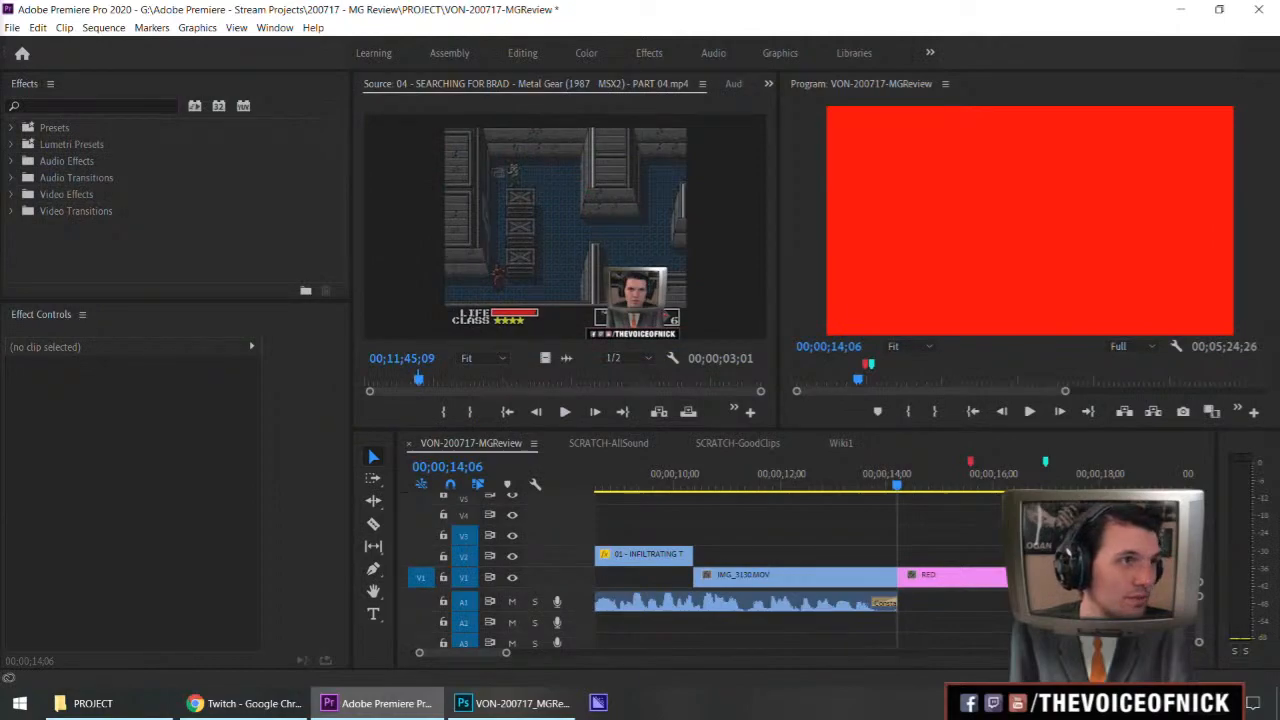
Add the 03_BG image to the sequence and put it on V1 in place of the deleted RED placeholder clip.
drag(0, 326, 873, 538)
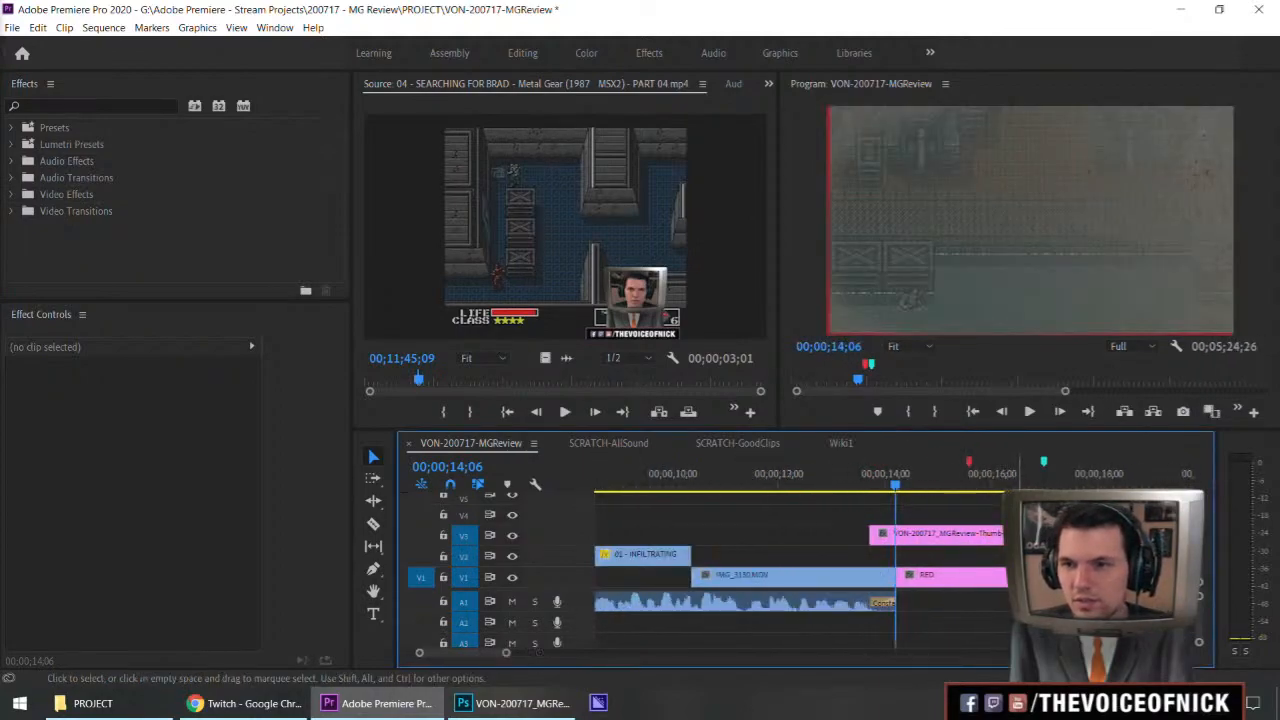
click(1016, 576)
key(Delete)
drag(1020, 535, 1024, 577)
click(984, 552)
key(equal)
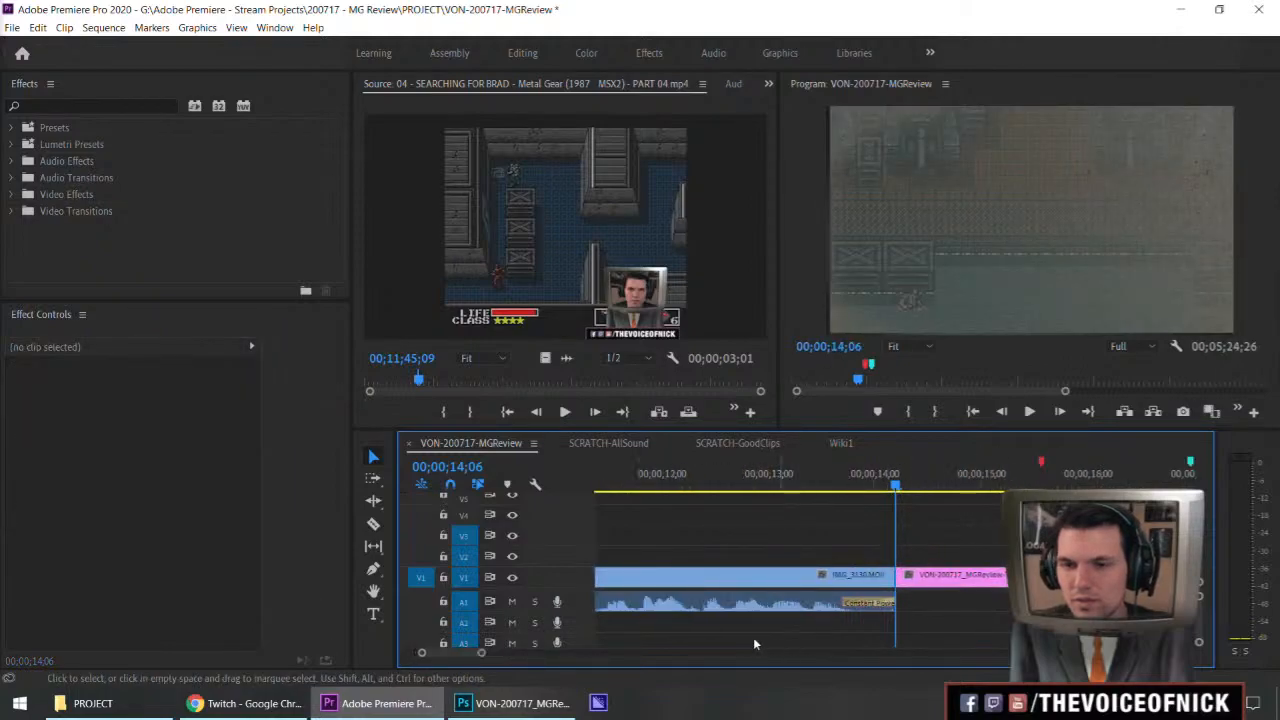
Narrow the Effects and Effect Controls panels to give the timeline and Source monitor more width.
scroll(480, 658, down, 4)
drag(479, 655, 481, 655)
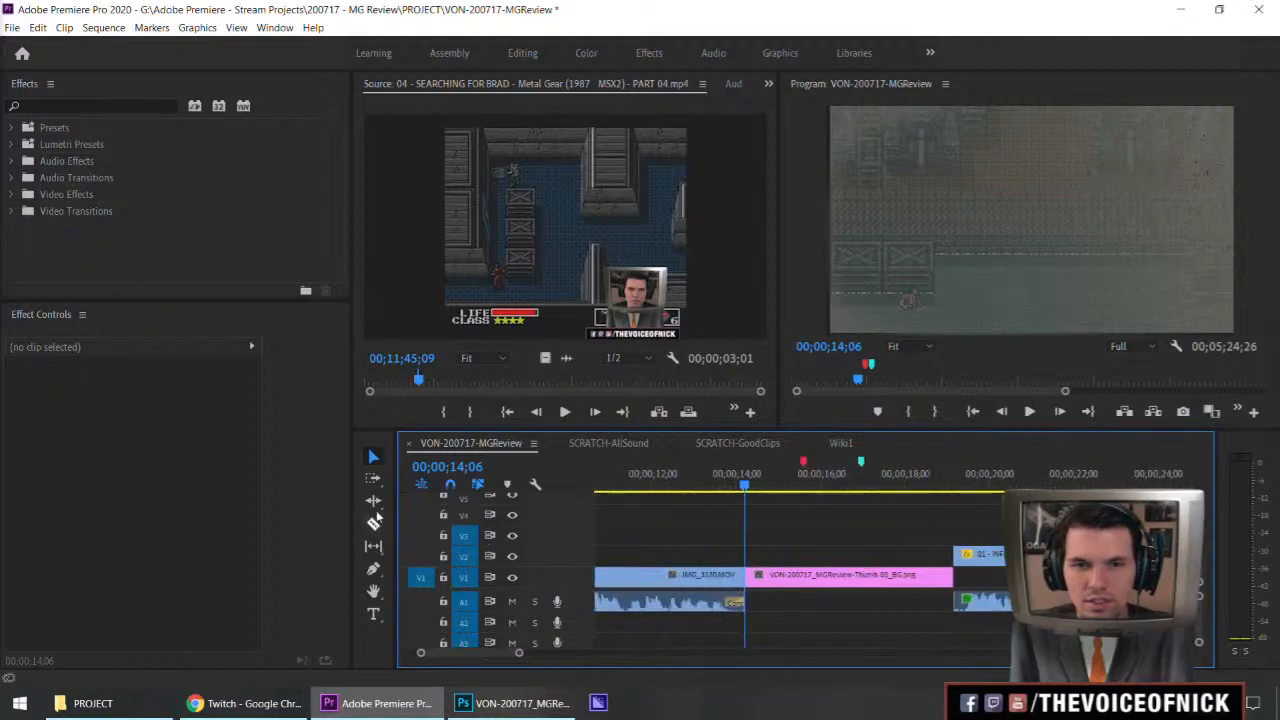
drag(353, 490, 309, 490)
drag(395, 497, 352, 497)
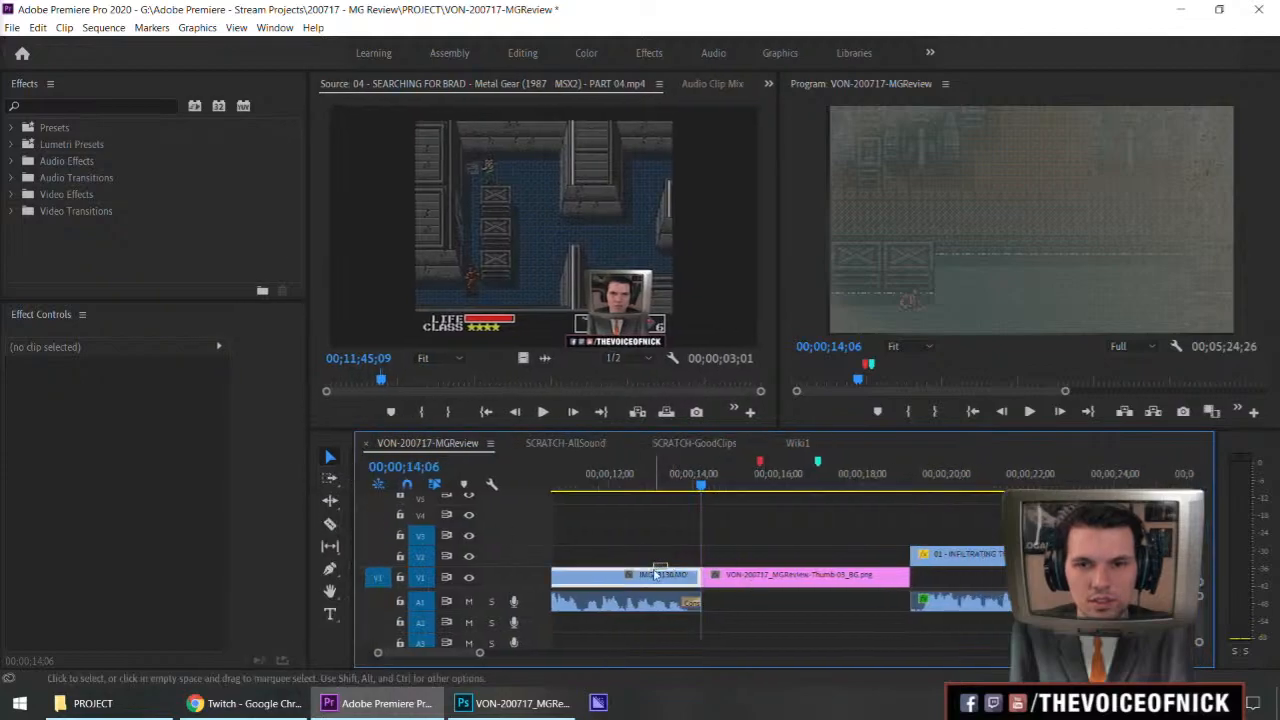
Play the sequence over the new background clip up to 00;00;15;08.
click(657, 574)
click(776, 544)
click(764, 577)
click(858, 530)
scroll(794, 535, up, 2)
key(space)
key(minus)
key(minus)
key(minus)
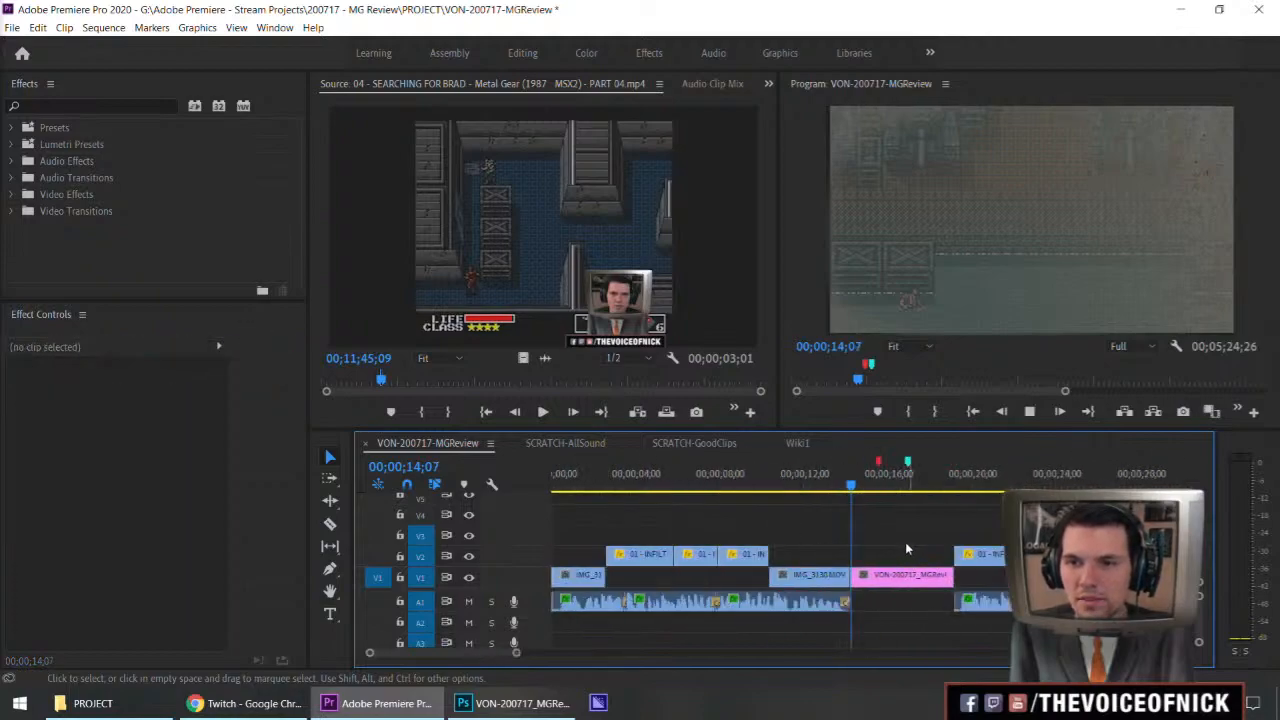
key(space)
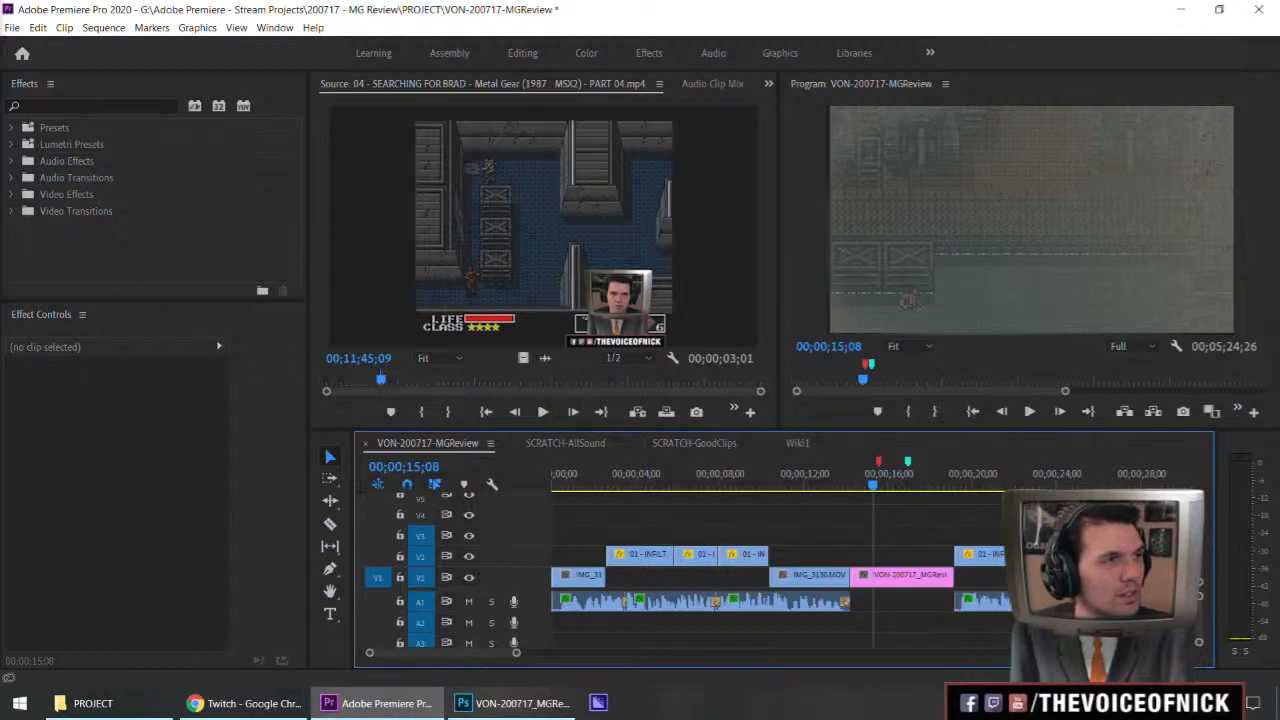
Place the Borders image on V4 and the Snake image on V5, aligned with the start of the background clip.
drag(877, 574, 877, 544)
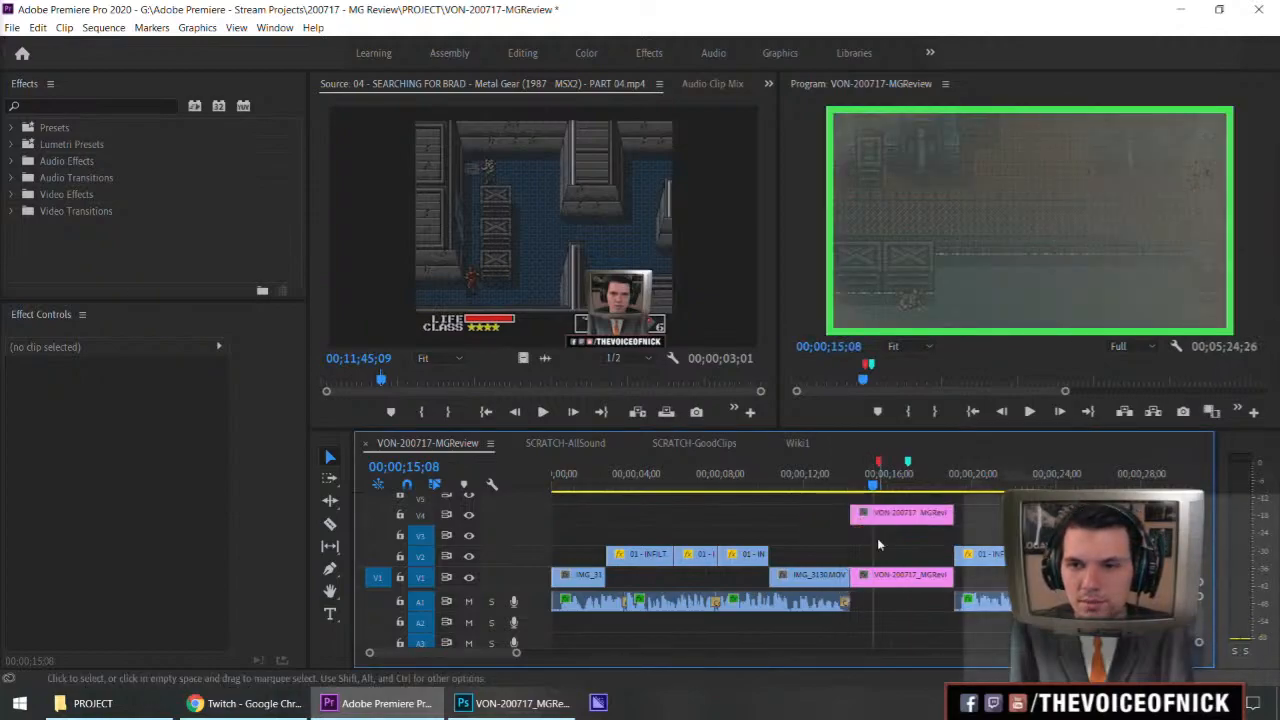
drag(131, 231, 866, 496)
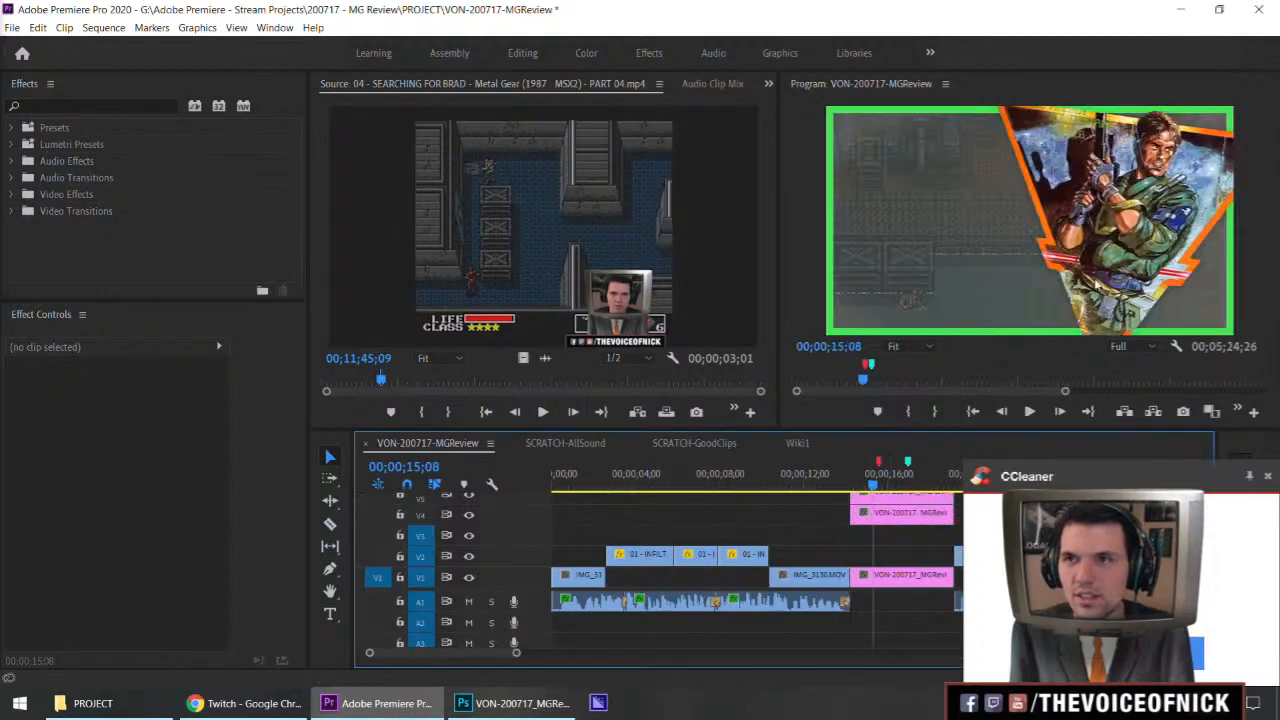
key(grave)
key(grave)
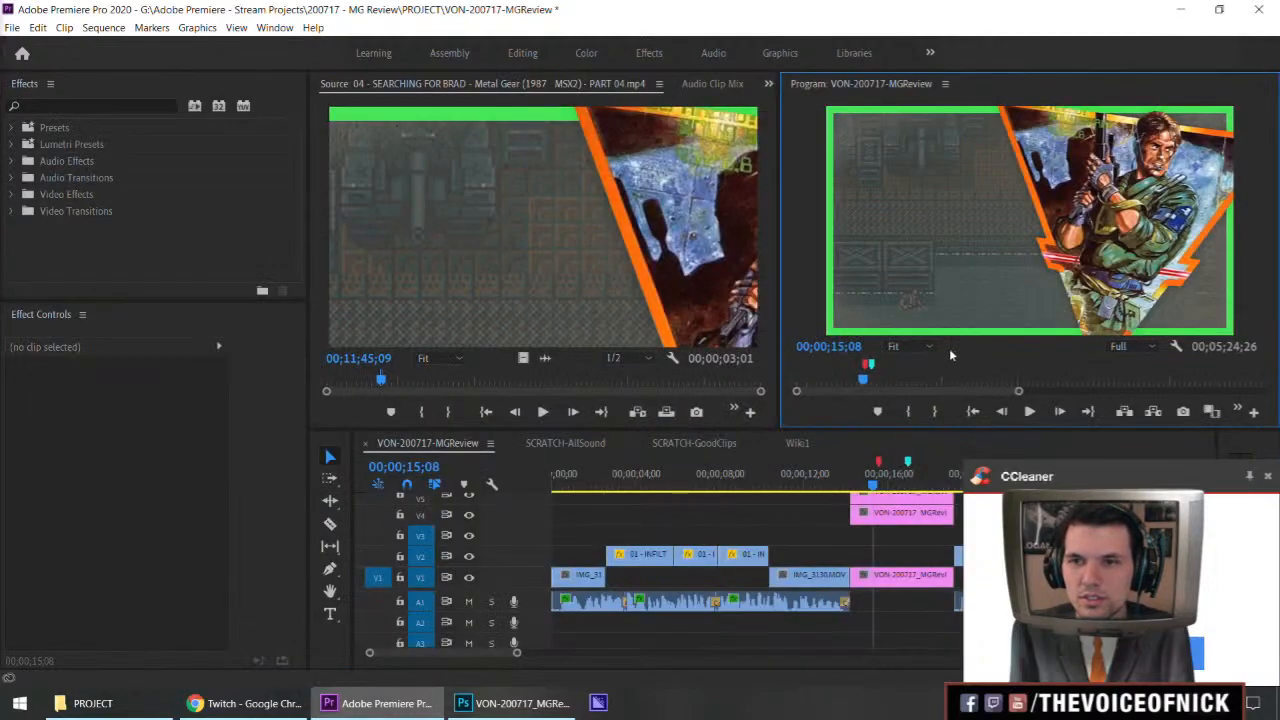
Move the Snake clip down to V2, directly above the background, and dismiss the CCleaner pop-up.
drag(907, 500, 905, 535)
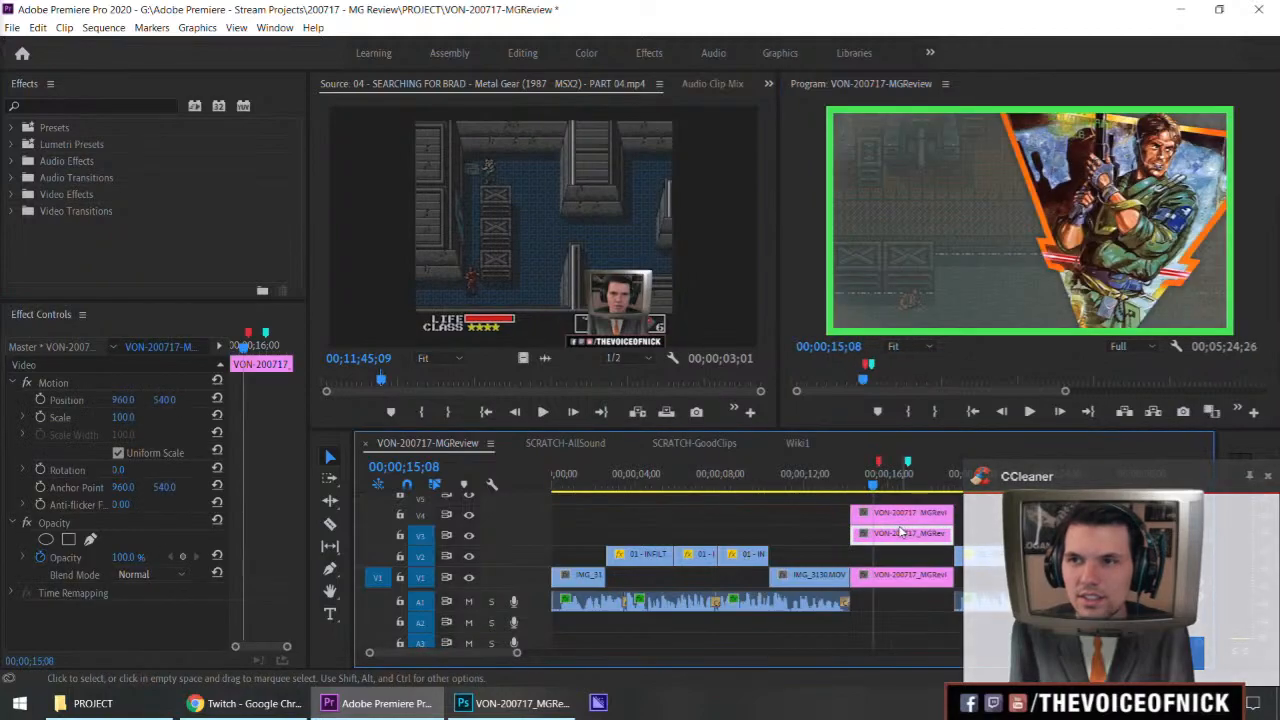
click(1268, 477)
drag(900, 533, 900, 554)
click(831, 531)
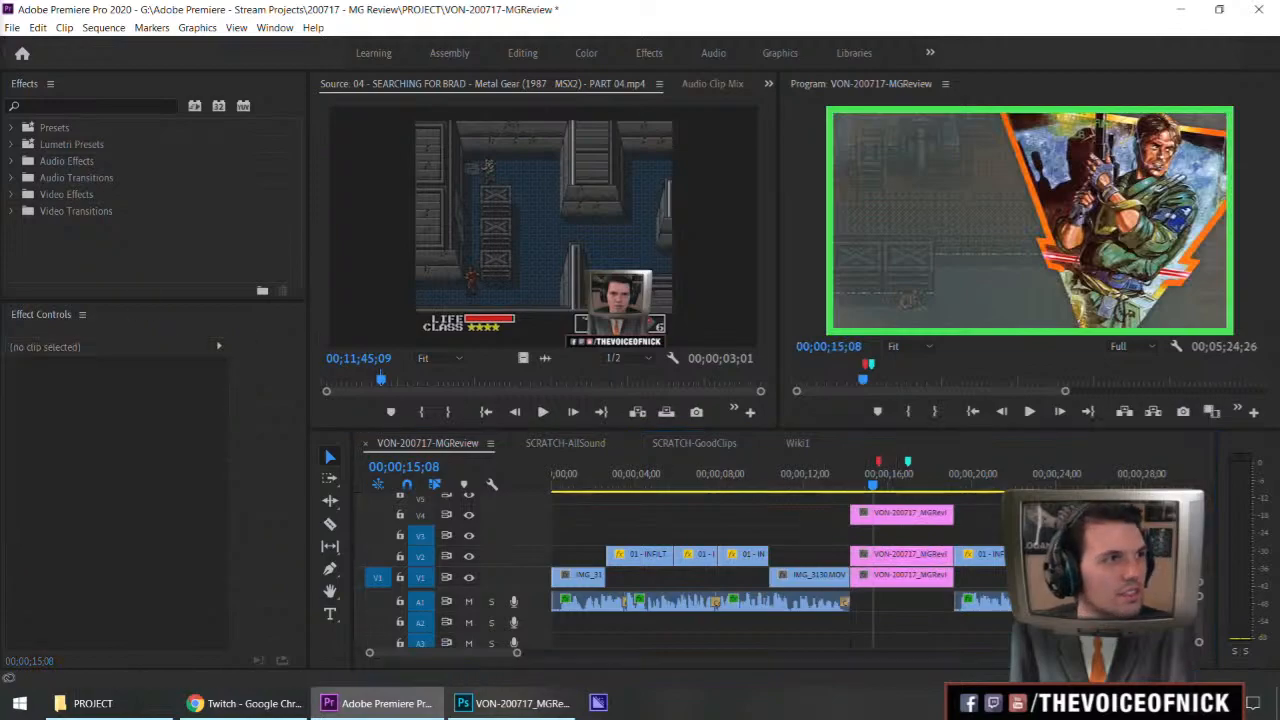
Place the Text image on V3 between the Snake and Borders clips, and move the playhead to 00;00;14;07.
drag(0, 531, 850, 534)
drag(903, 491, 851, 489)
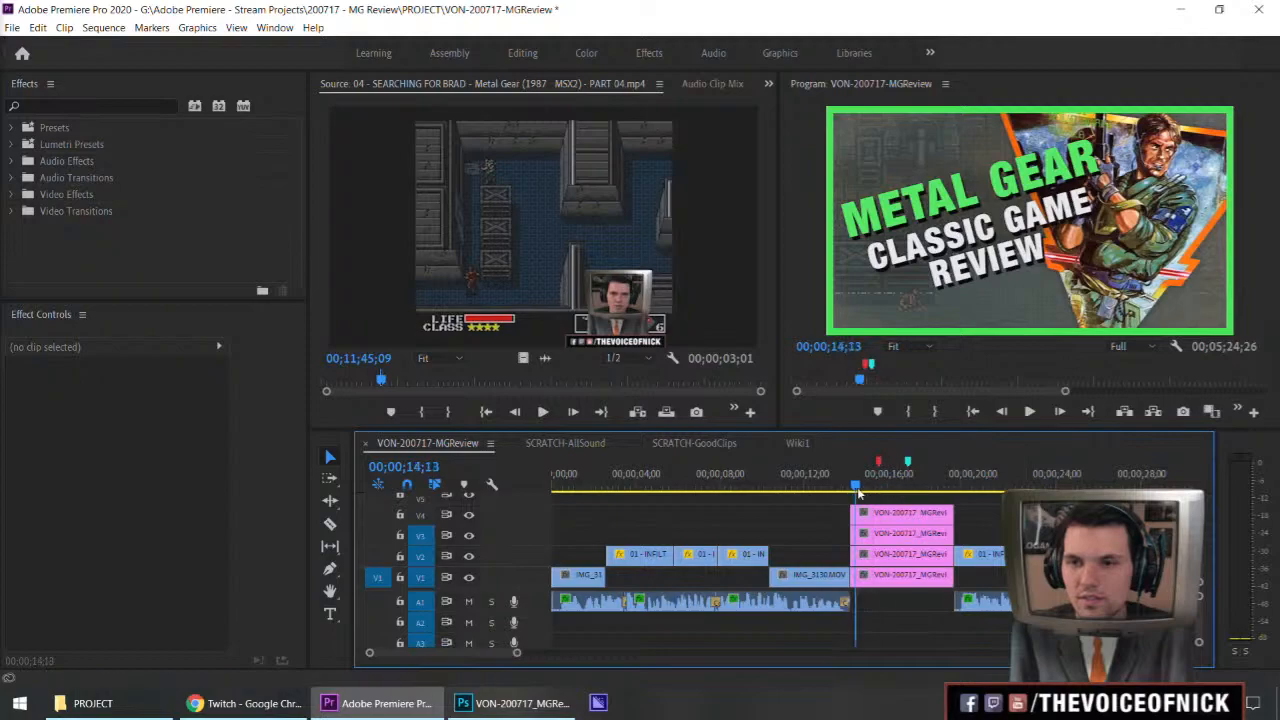
key(=)
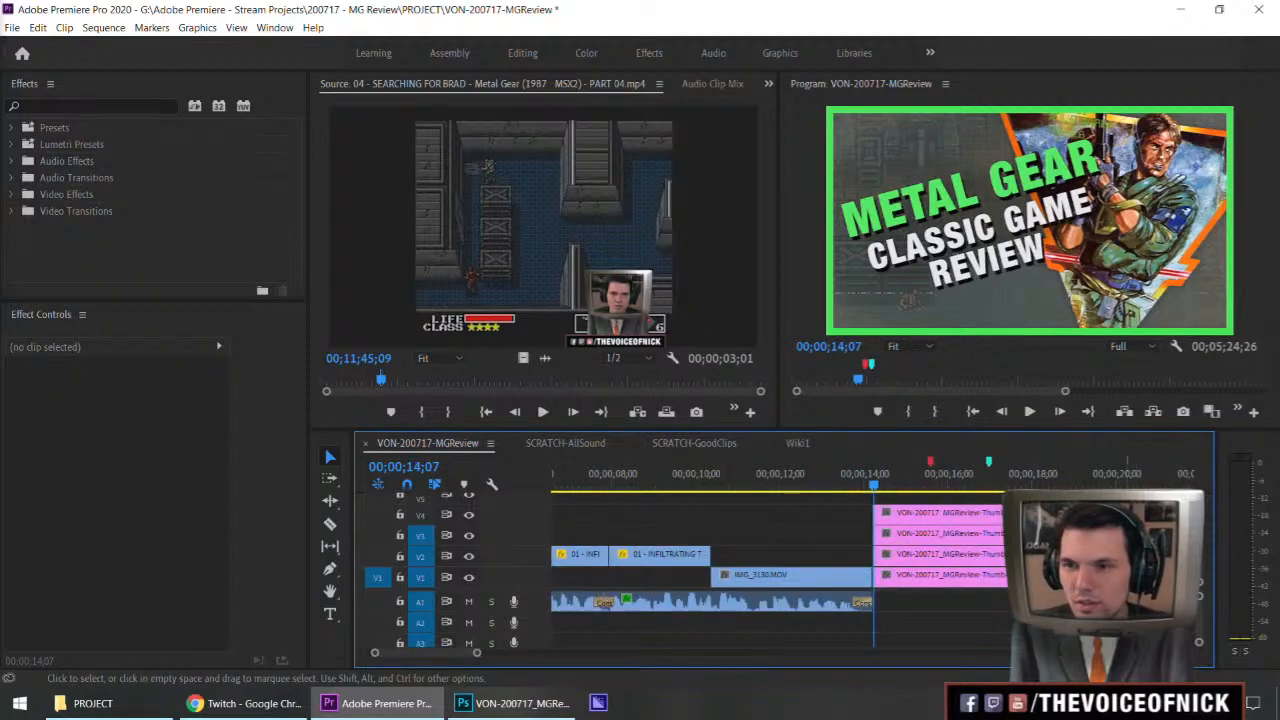
Open the VON-200525_TwitchTrailer project from the 200525 - Twitch Trailer folder on drive G, leaving its missing media offline.
click(95, 703)
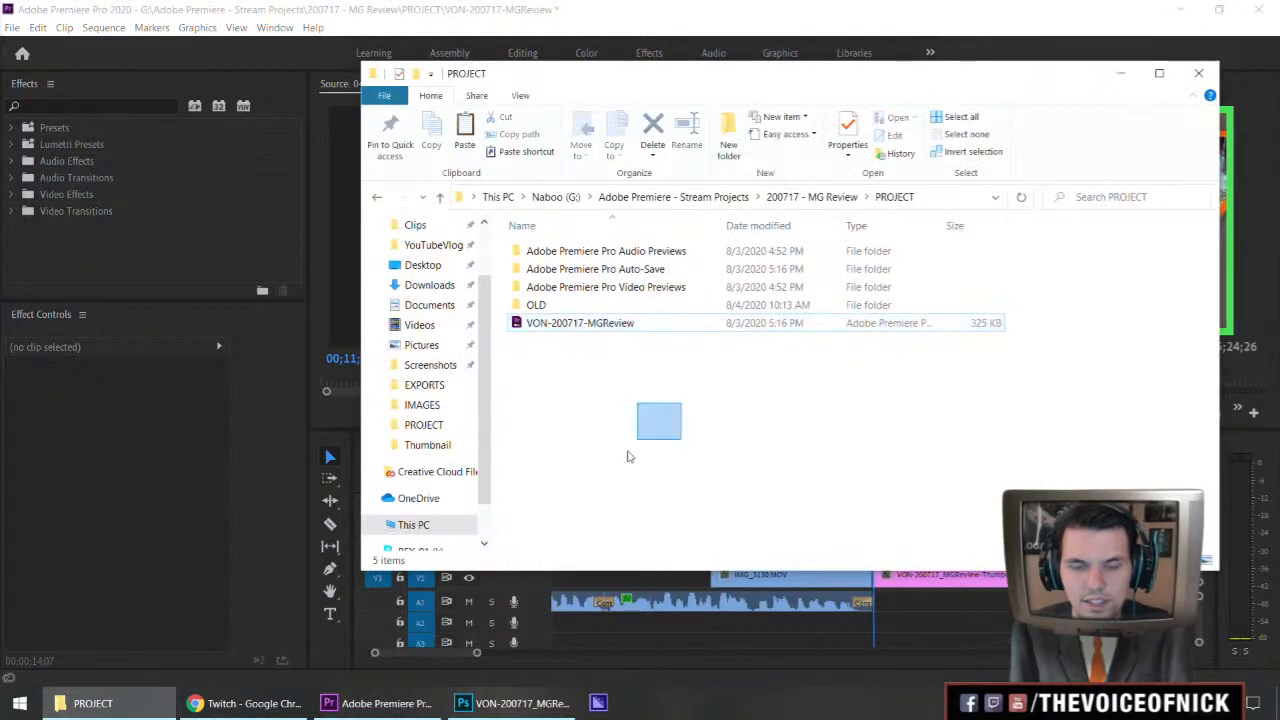
key(ctrl+n)
click(722, 220)
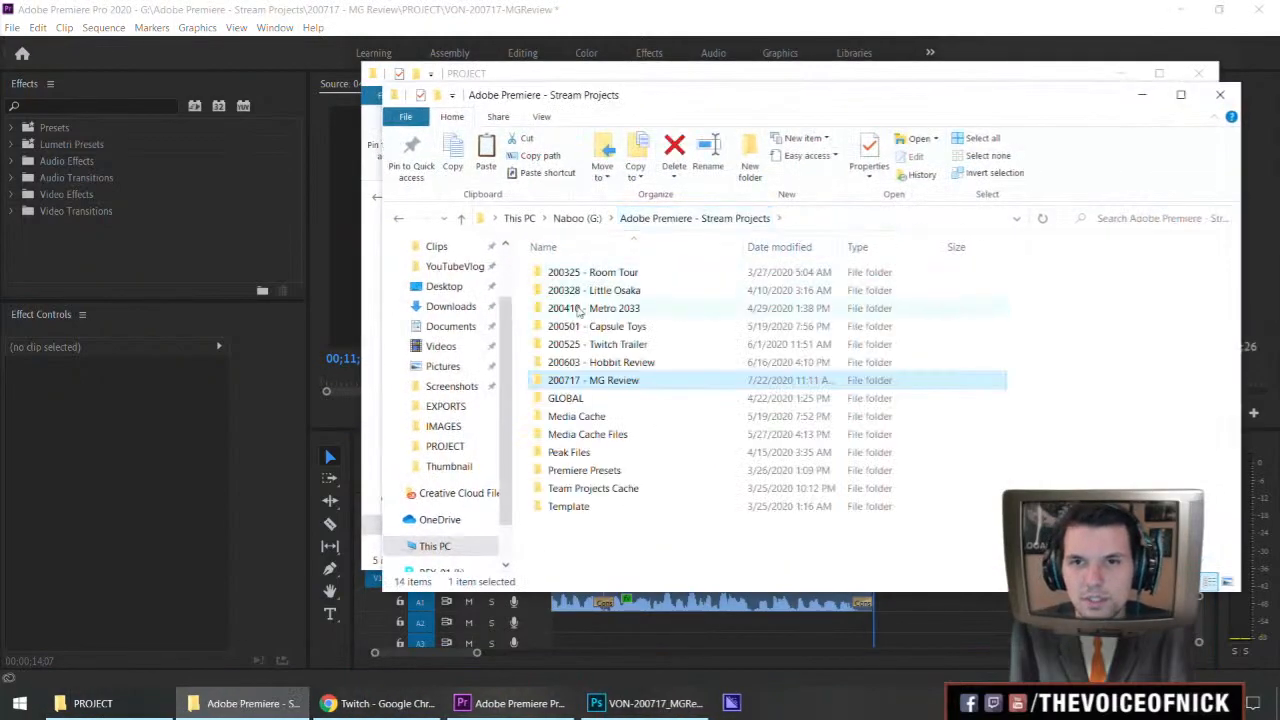
double_click(591, 364)
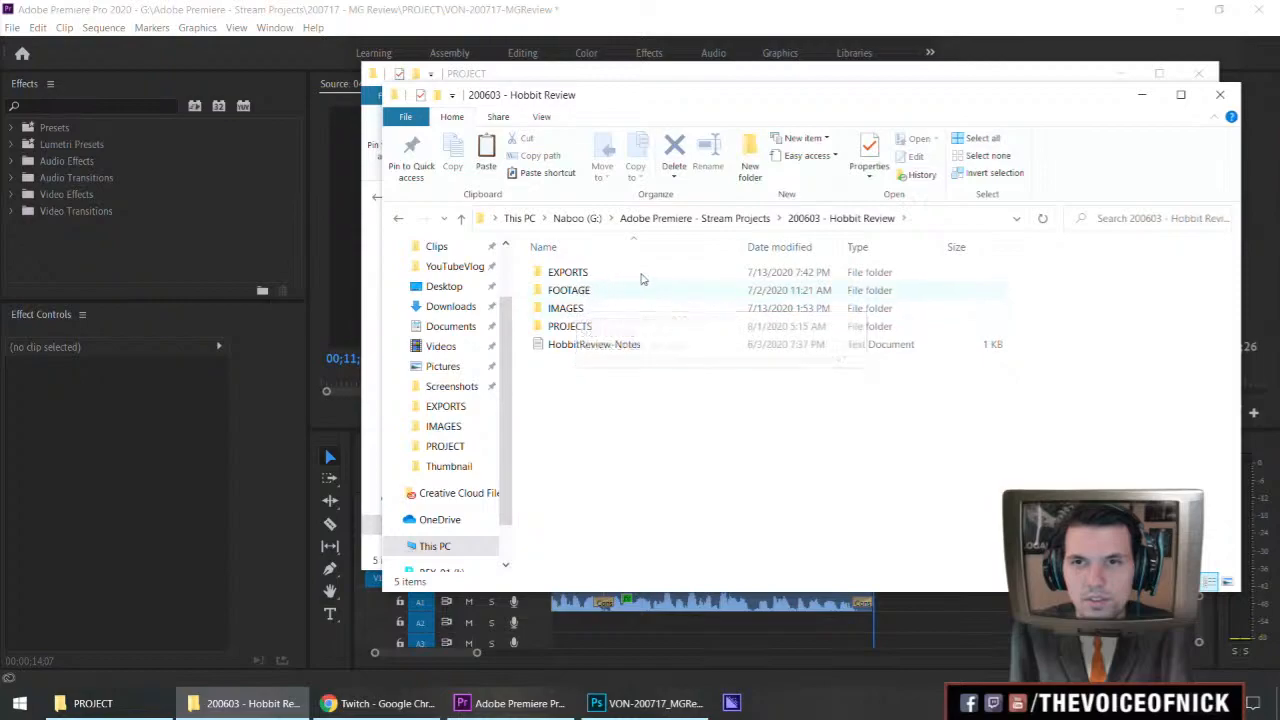
click(739, 220)
double_click(626, 345)
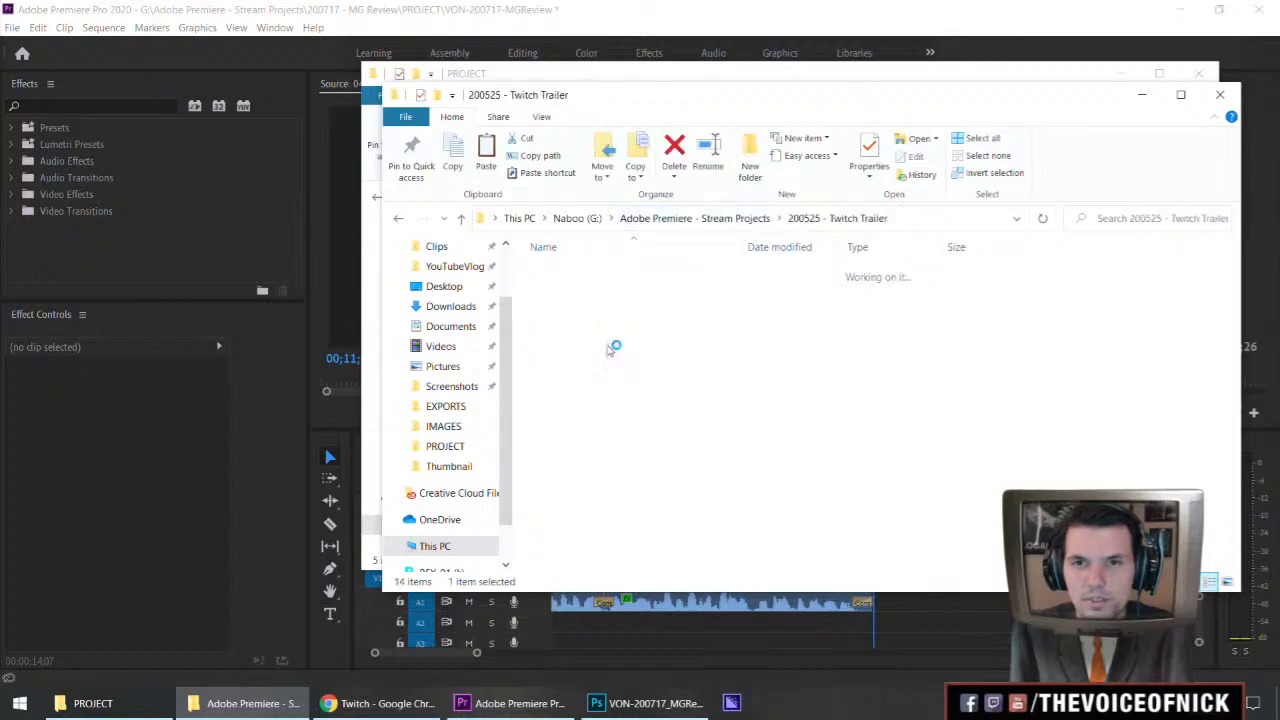
double_click(573, 328)
double_click(588, 315)
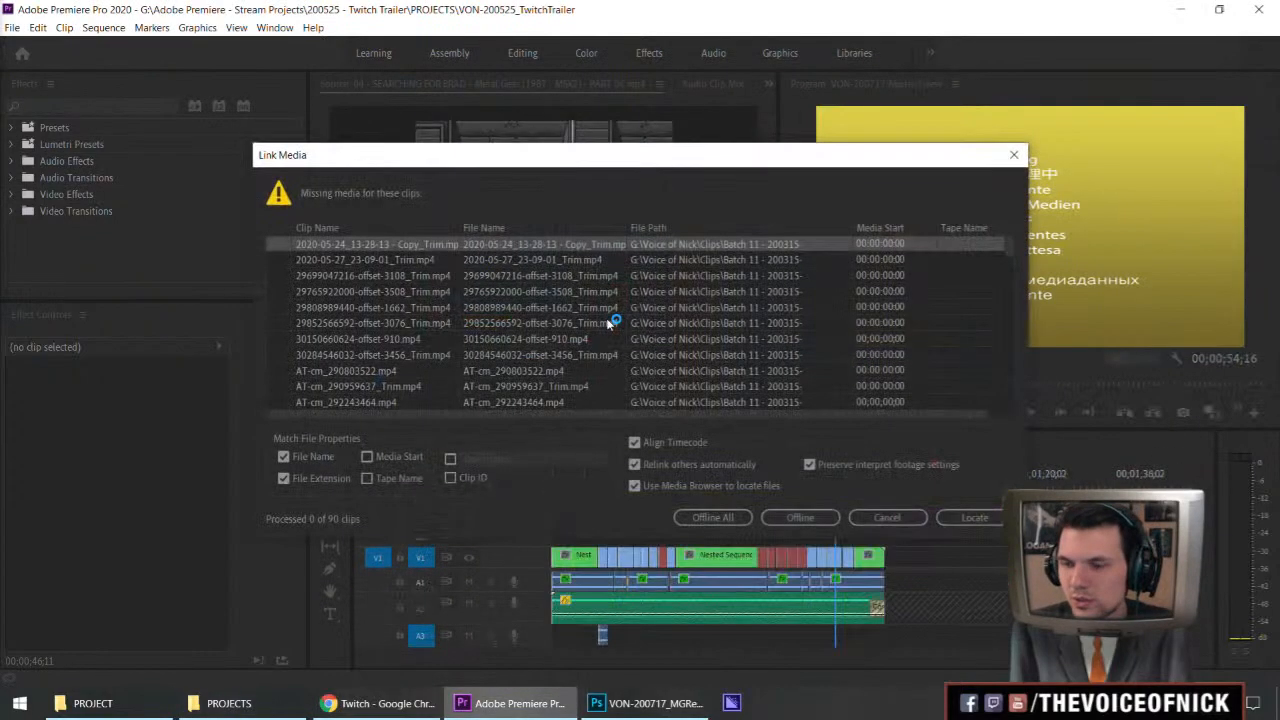
click(778, 519)
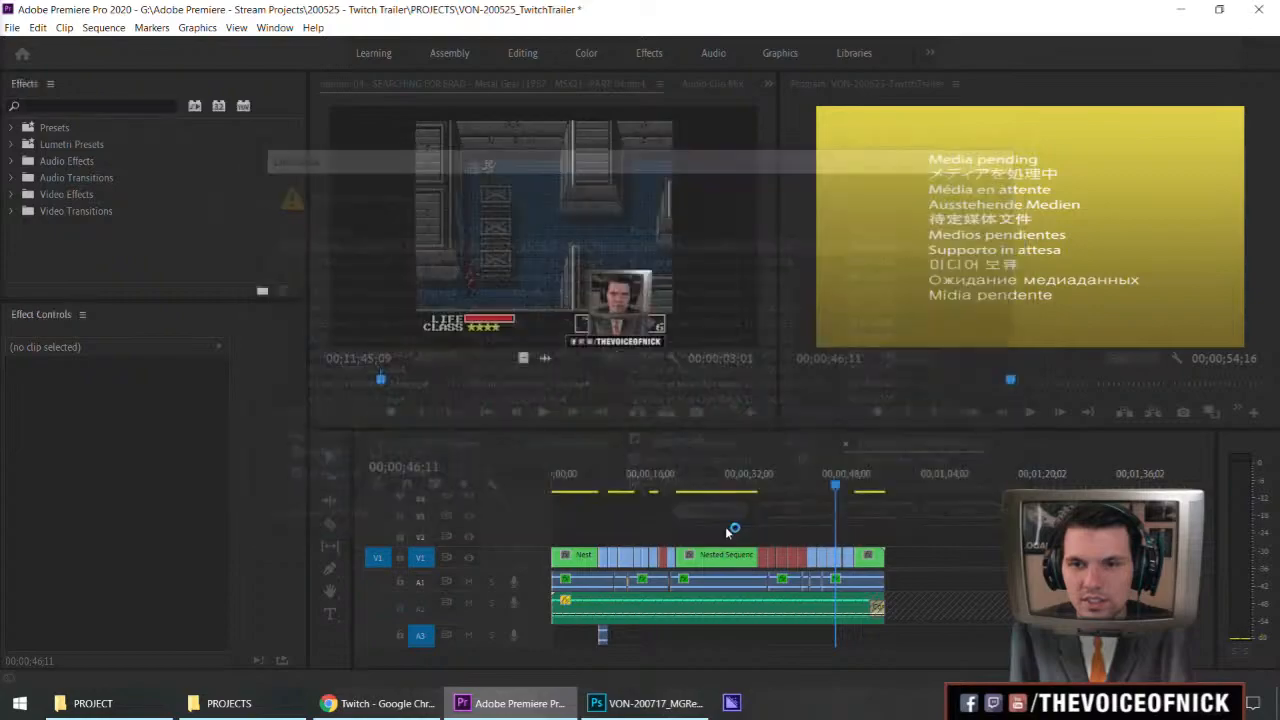
Look through the Twitch Trailer timeline for a title transition and close that project without saving.
drag(562, 502, 621, 540)
key(equal)
key(equal)
key(minus)
key(minus)
key(minus)
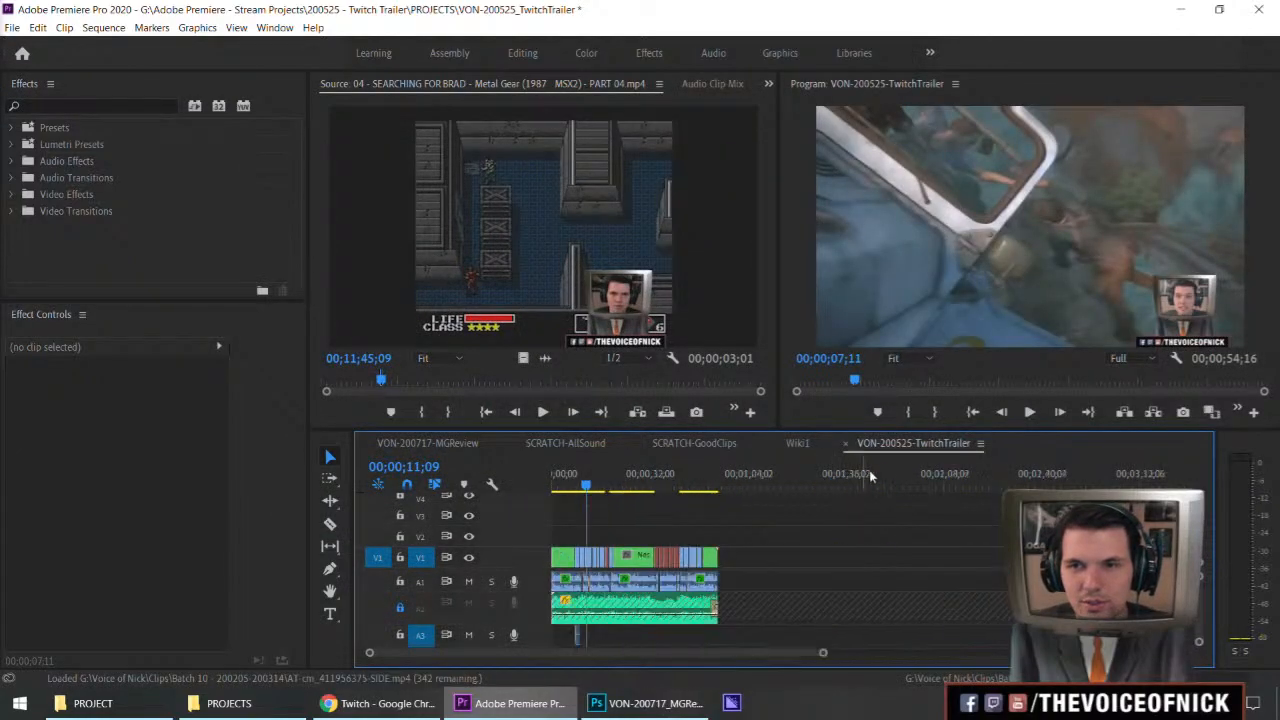
click(12, 27)
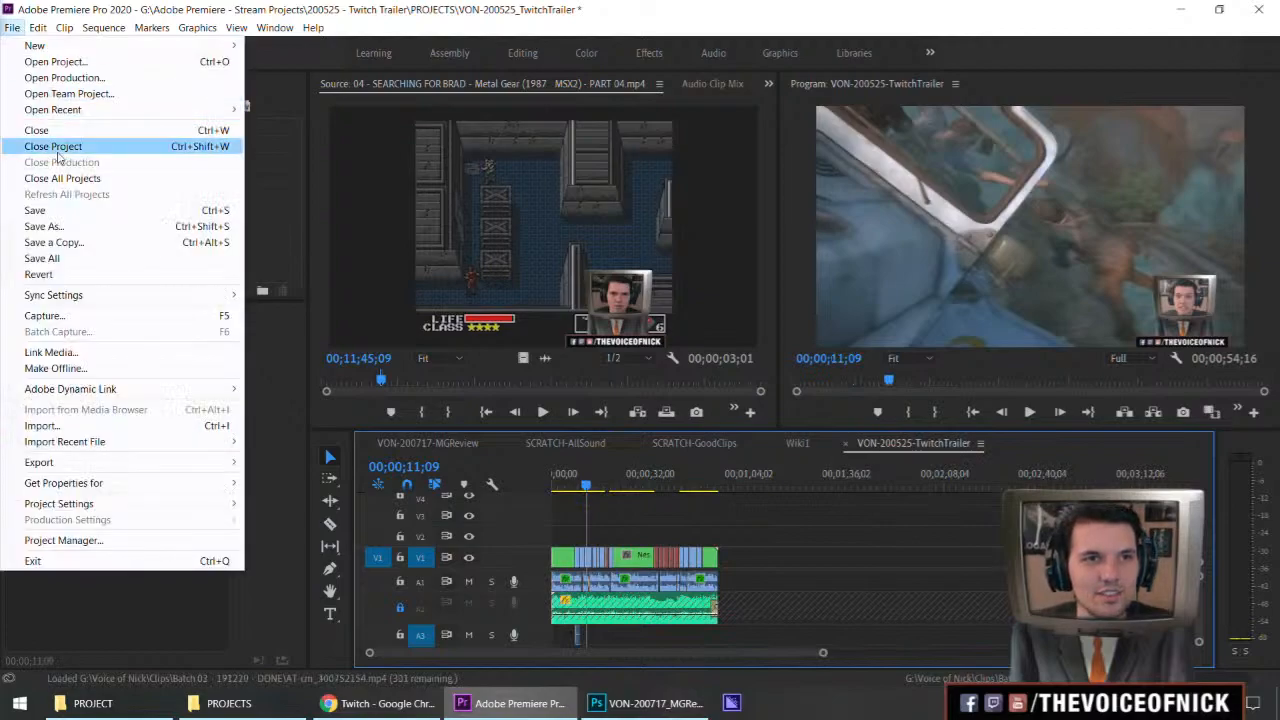
click(50, 146)
click(667, 366)
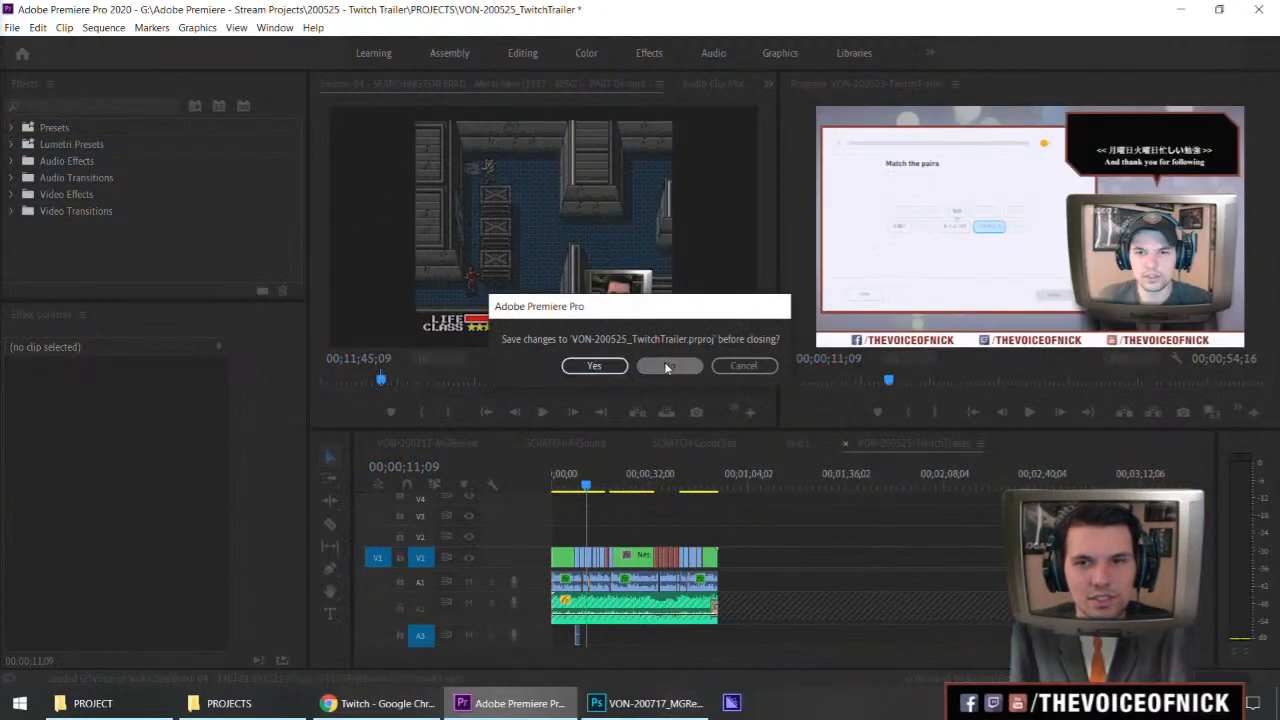
Open the VON-200502_CapsuleToys project from the PROJECTS folder inside 200501 - Capsule Toys.
click(229, 703)
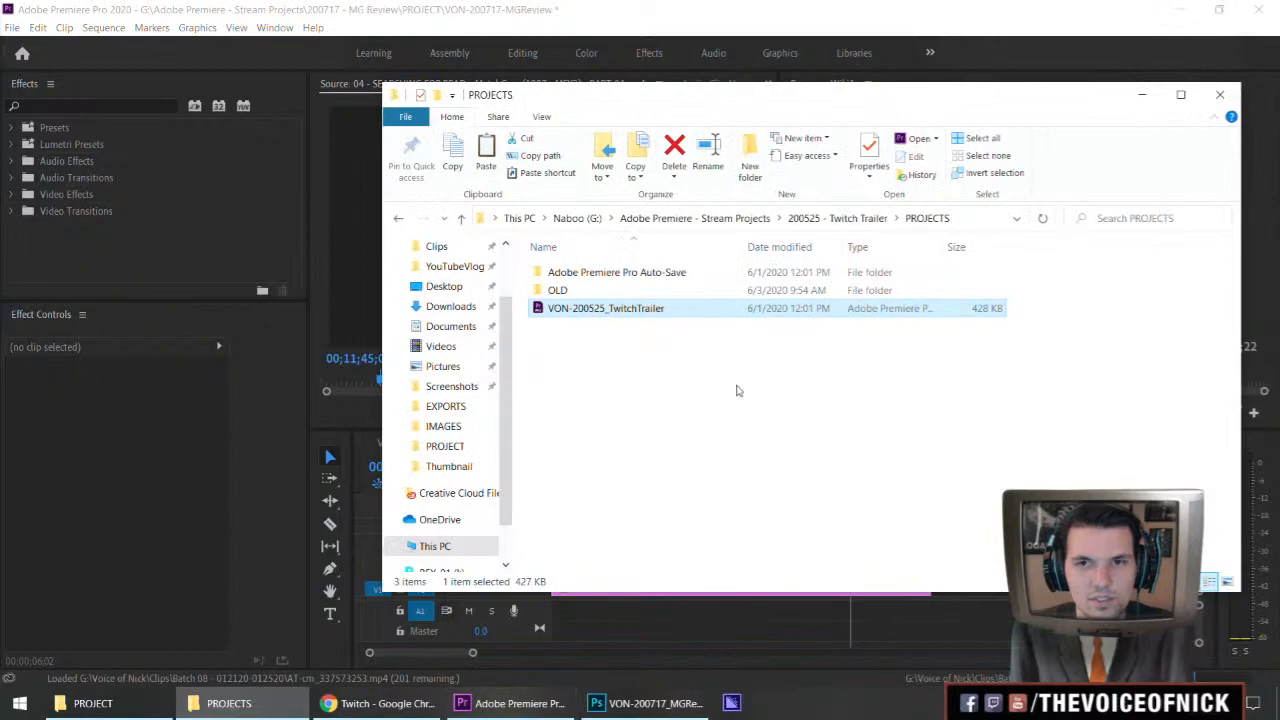
click(746, 219)
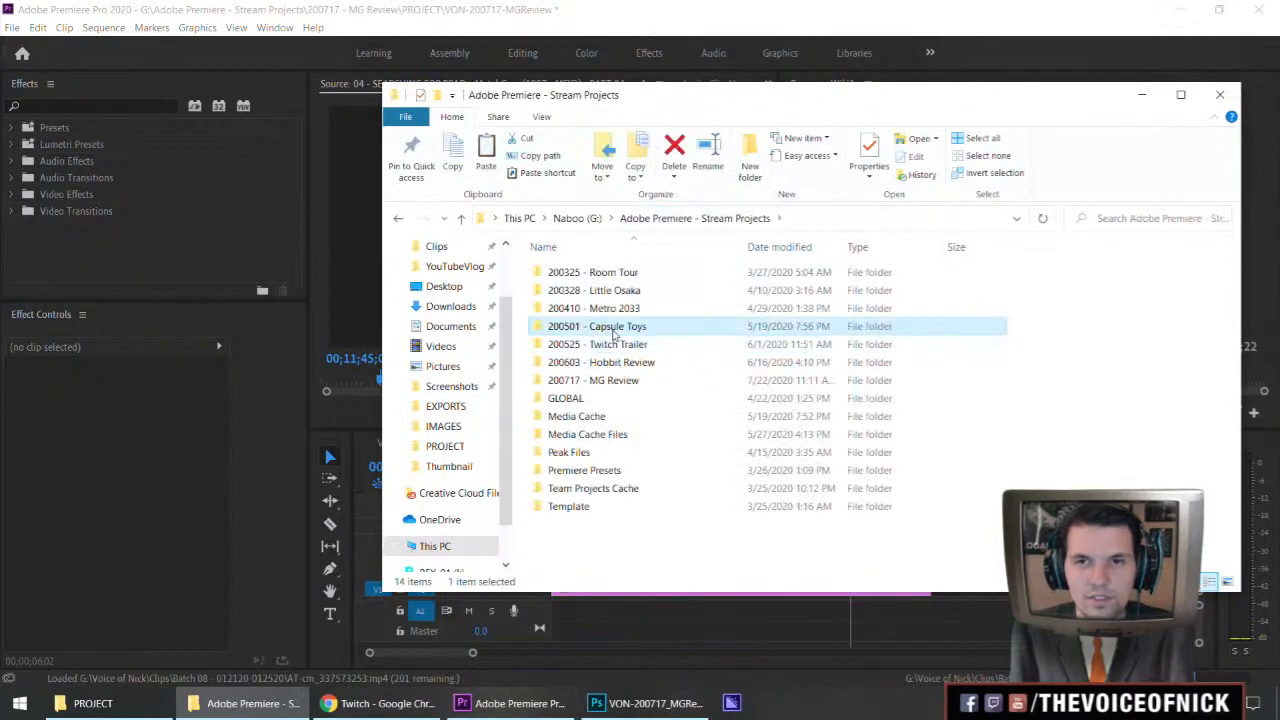
double_click(600, 325)
click(590, 328)
double_click(590, 328)
double_click(600, 326)
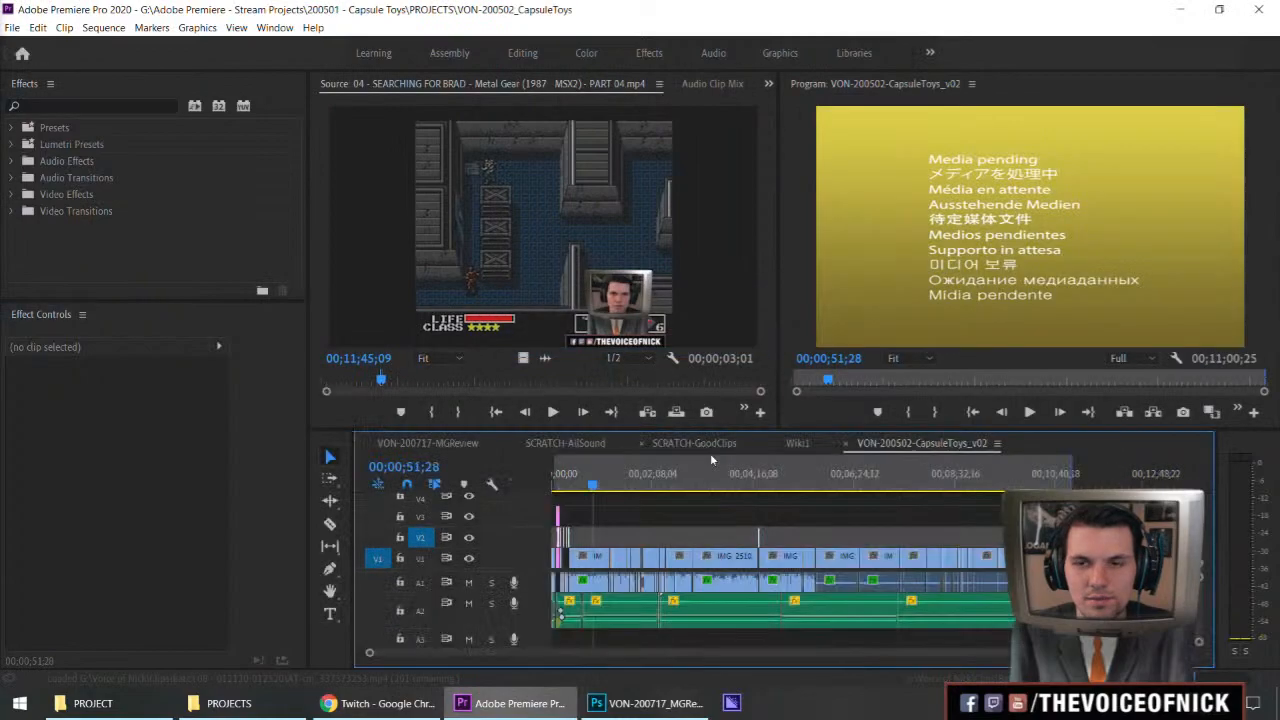
Find the title card in the Capsule Toys sequence and copy the Impact Push transition from its TEXT clip.
drag(572, 483, 561, 484)
key(equal)
key(equal)
key(equal)
key(equal)
key(equal)
key(equal)
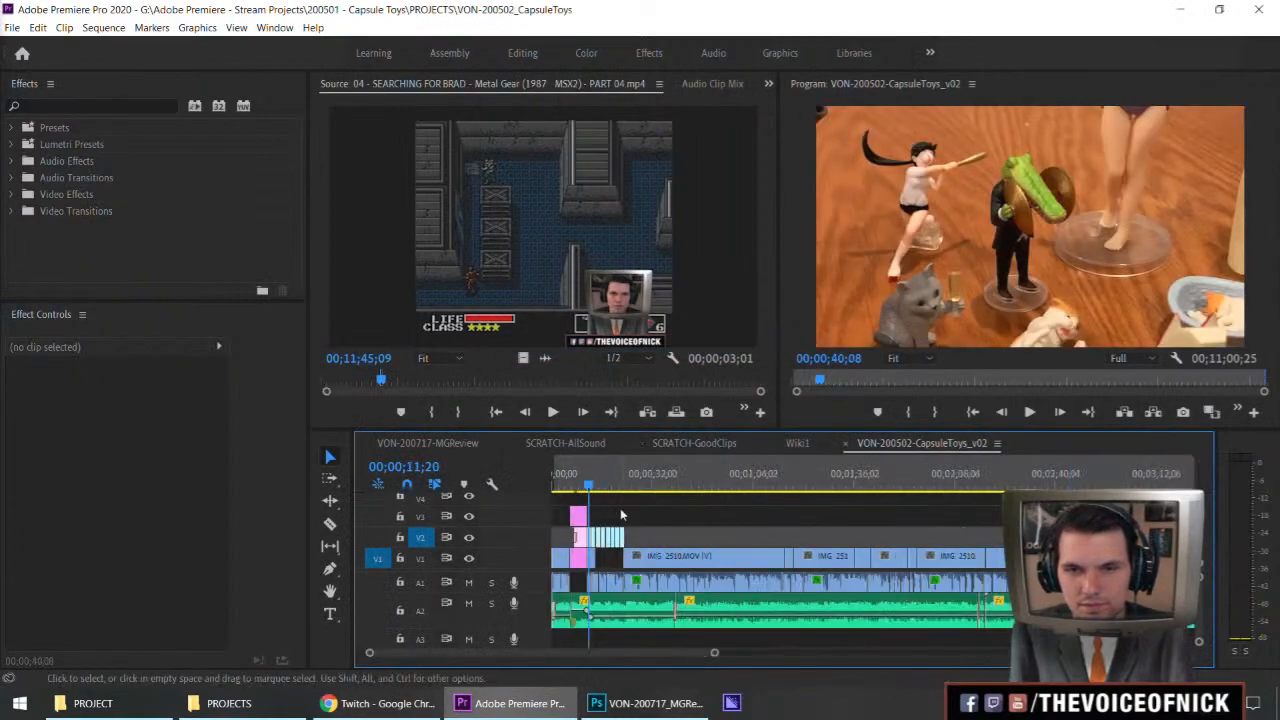
drag(660, 478, 628, 480)
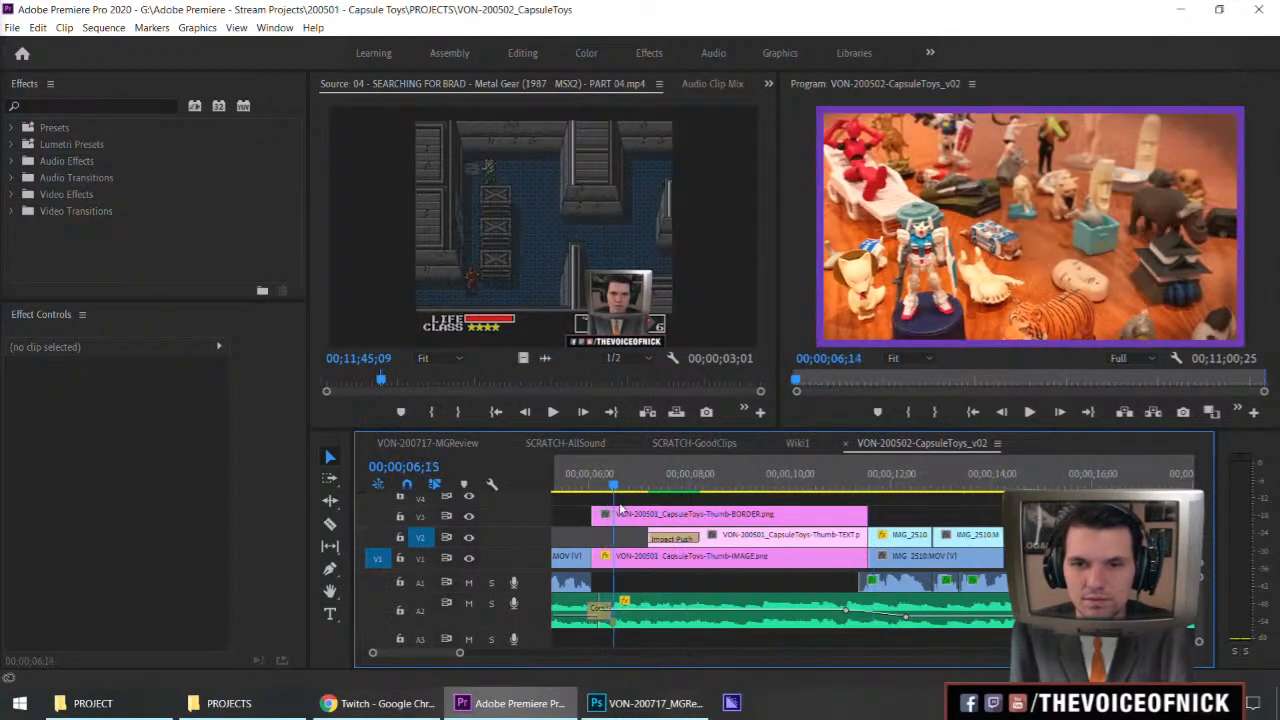
click(663, 541)
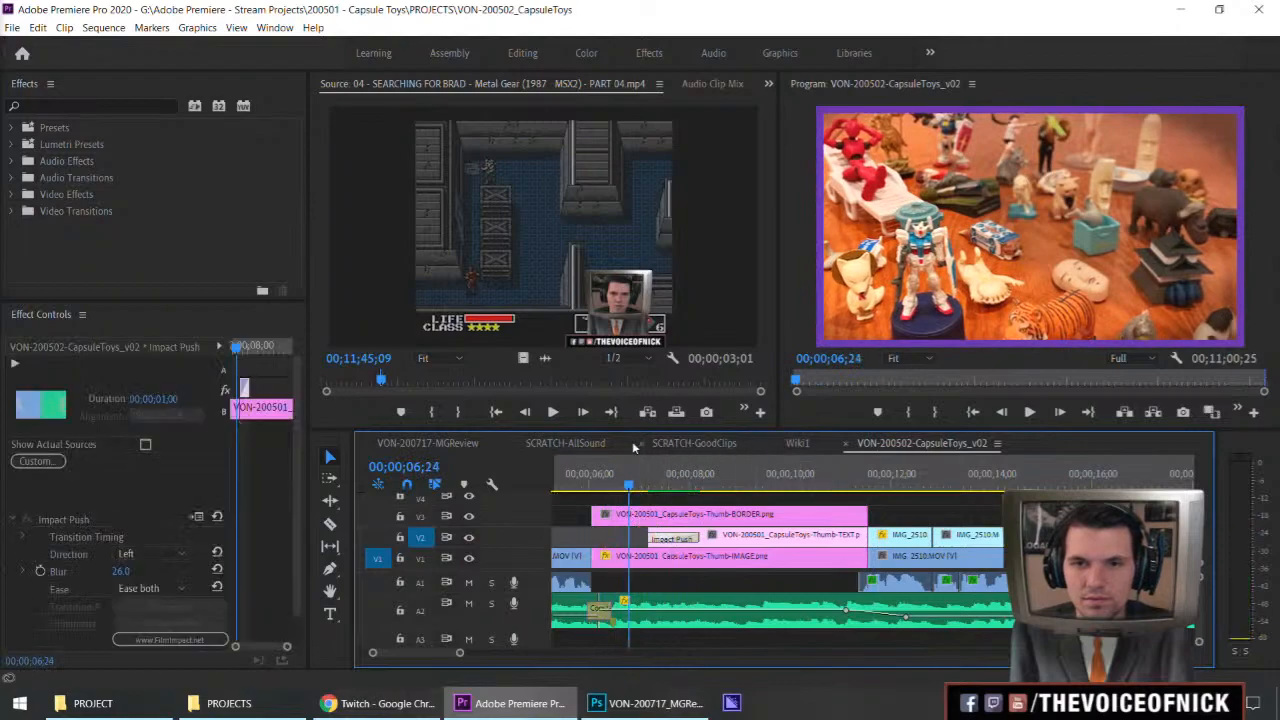
Apply the copied Impact Push transition to the start of the Text clip on V3 in VON-200717-MGReview and play it.
click(452, 446)
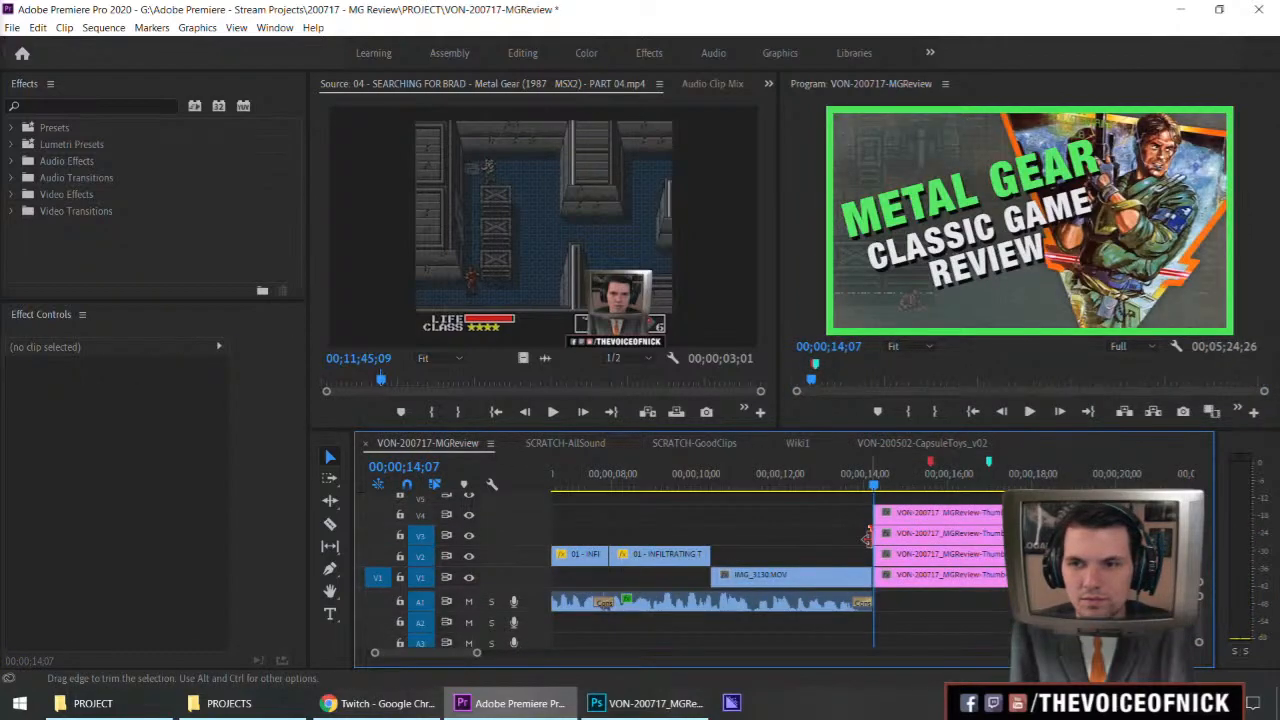
mouse_move(877, 485)
mouse_down()
mouse_move(888, 487)
mouse_move(861, 504)
mouse_up()
key(space)
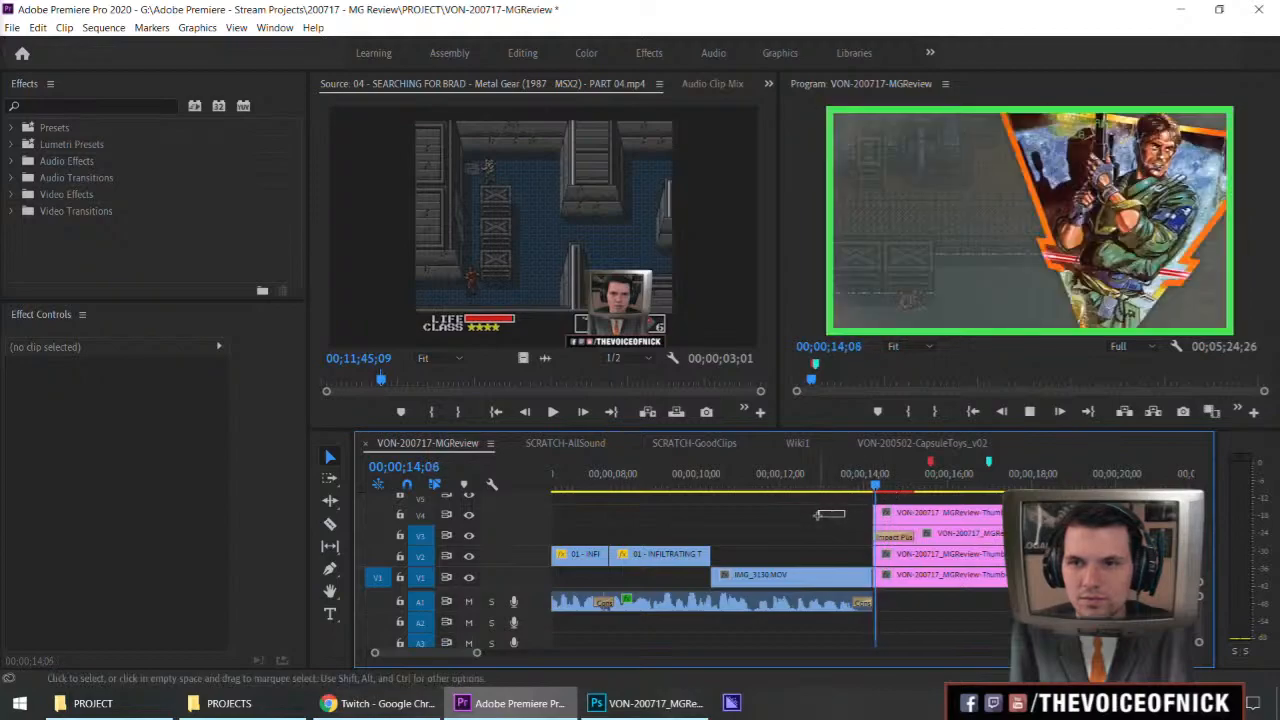
Set the direction of the Text clip's Impact Push transition to Right and play the title card.
click(900, 537)
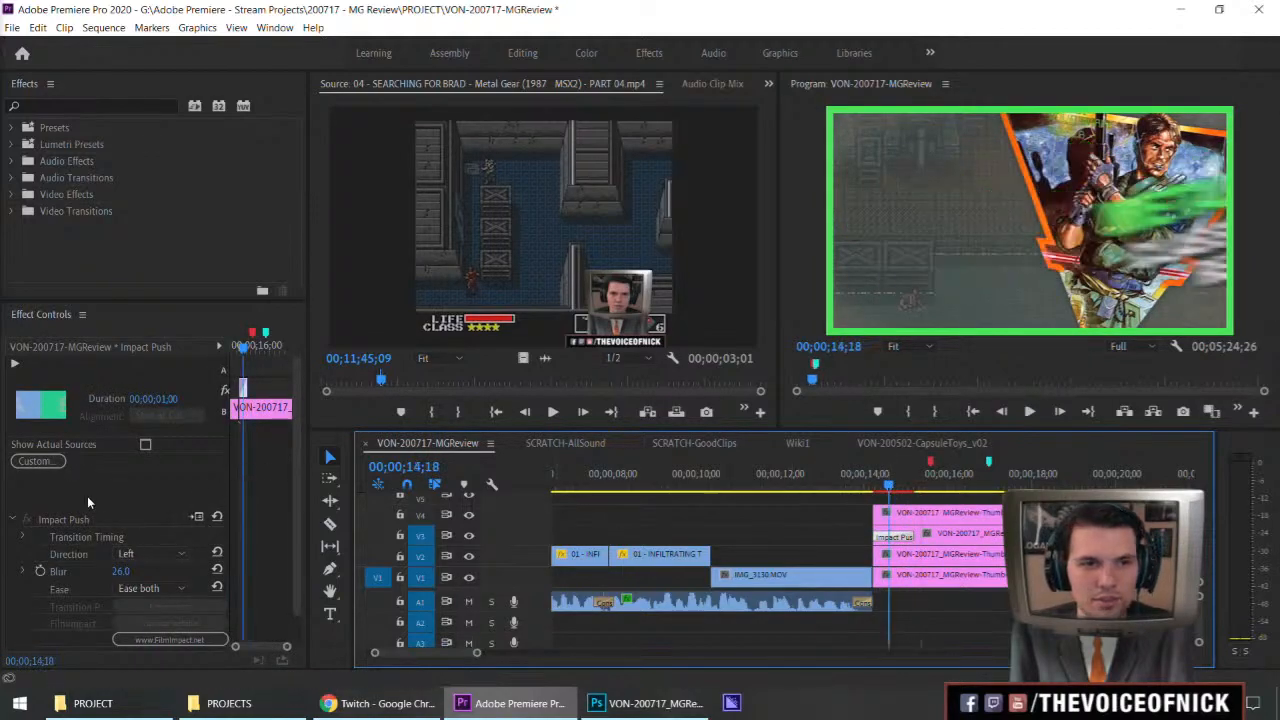
click(132, 552)
click(162, 588)
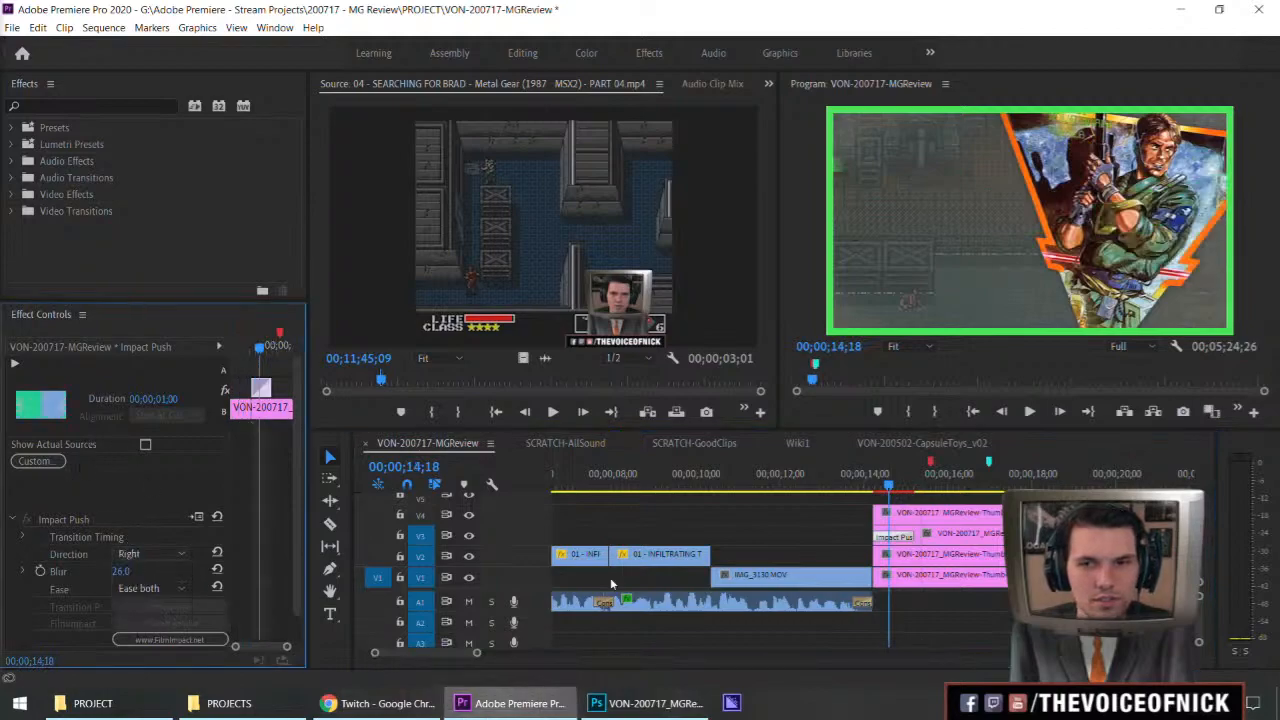
click(866, 486)
key(space)
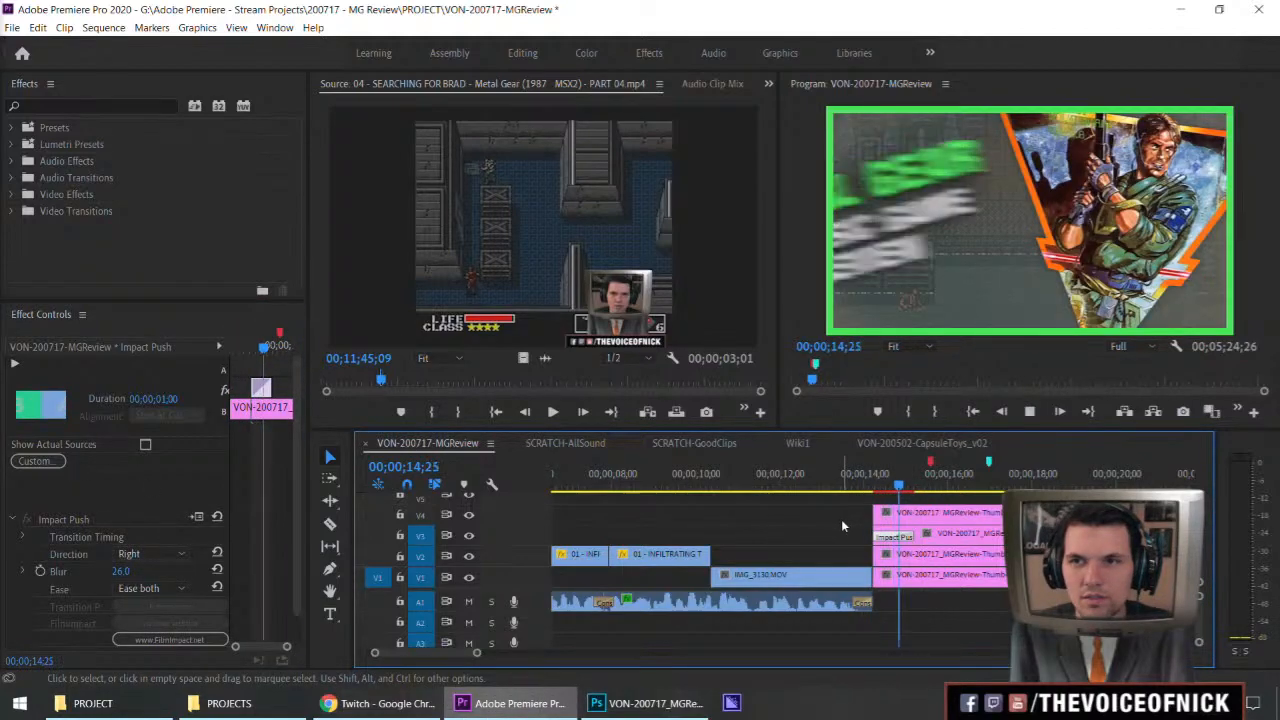
key(space)
Set the duration of the Text clip's Impact Push transition to 00;00;00;15.
double_click(907, 538)
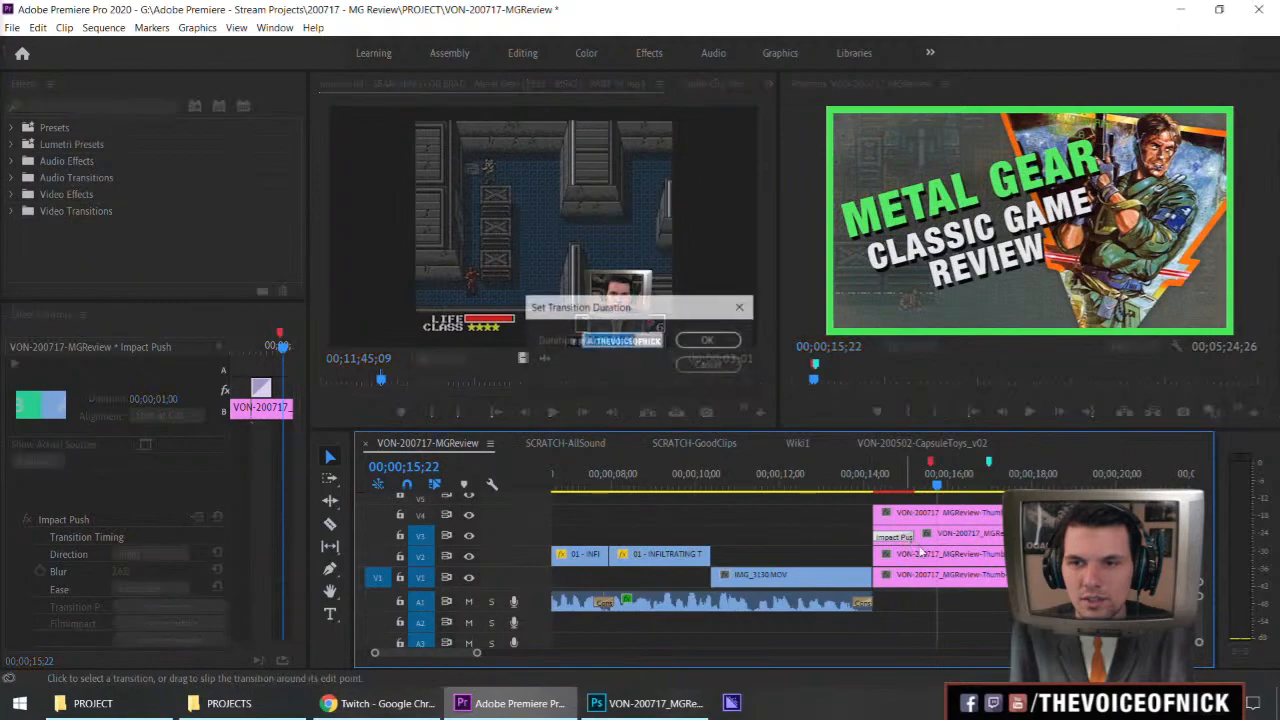
text(1;45)
key(Return)
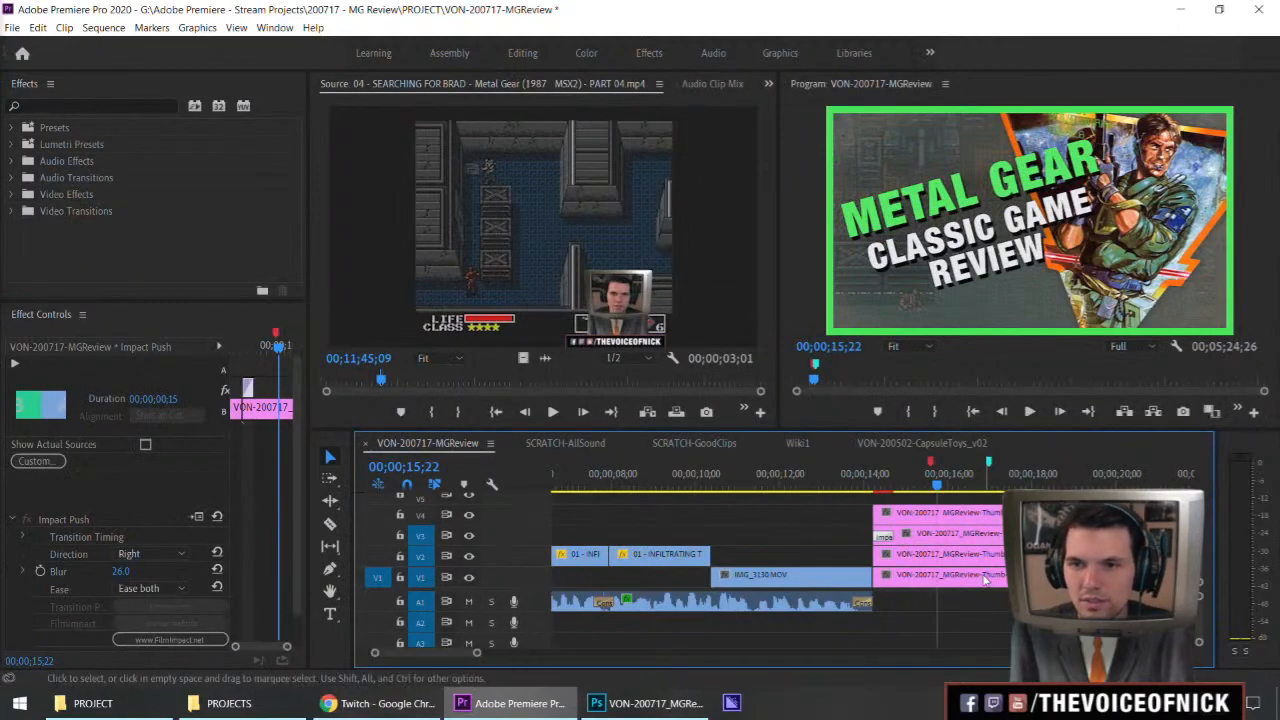
Play the title card repeatedly from just before 00;00;14;07 to check the timing of the text's entrance.
drag(886, 480, 868, 484)
key(space)
click(837, 516)
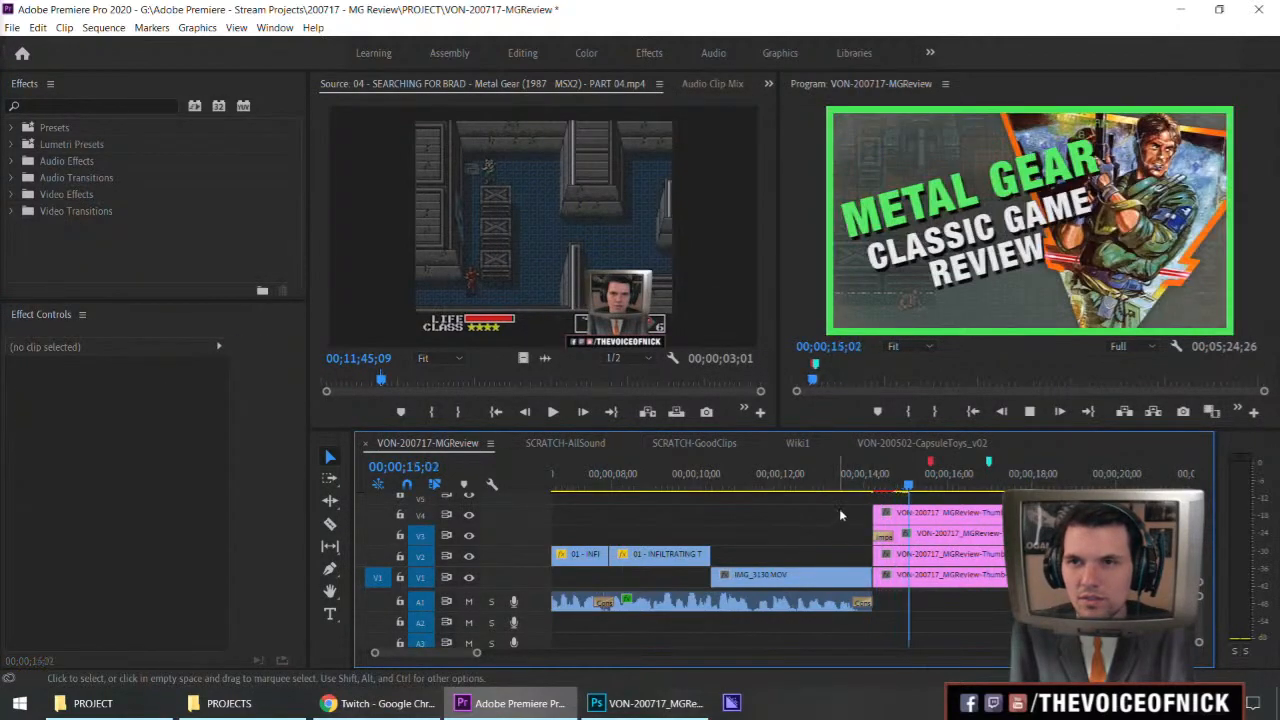
drag(898, 490, 927, 510)
key(space)
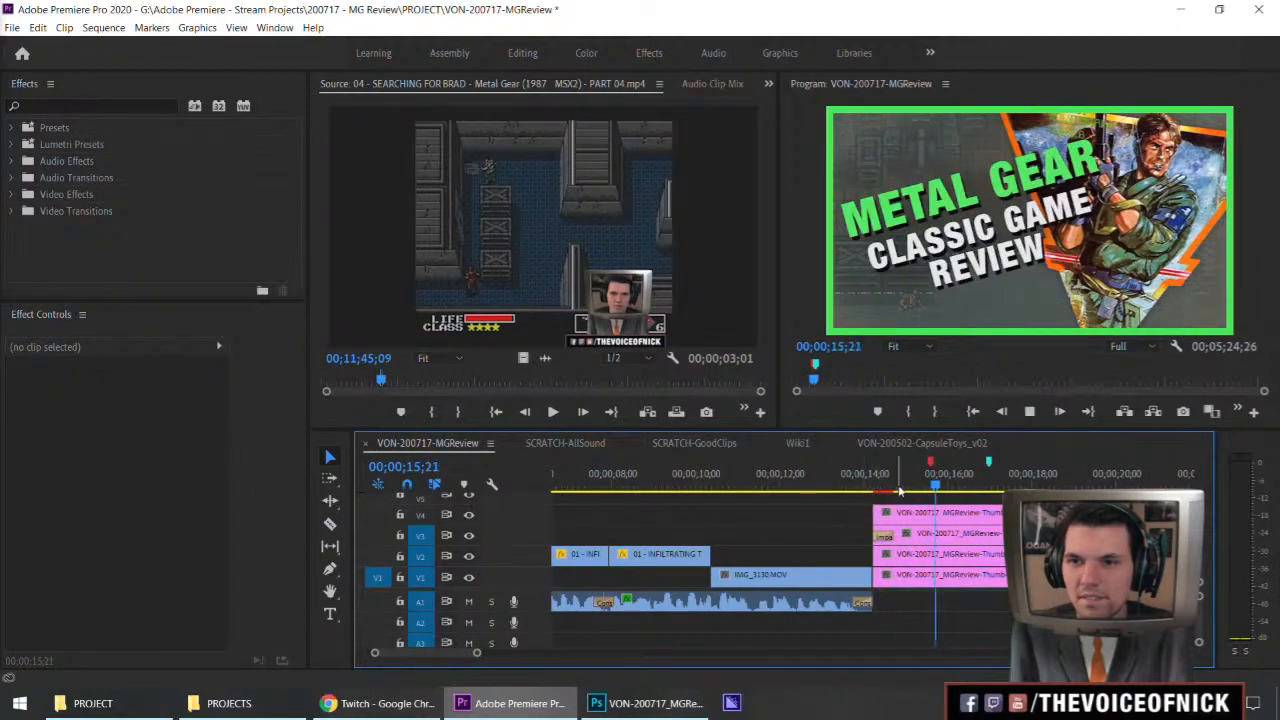
click(866, 488)
key(space)
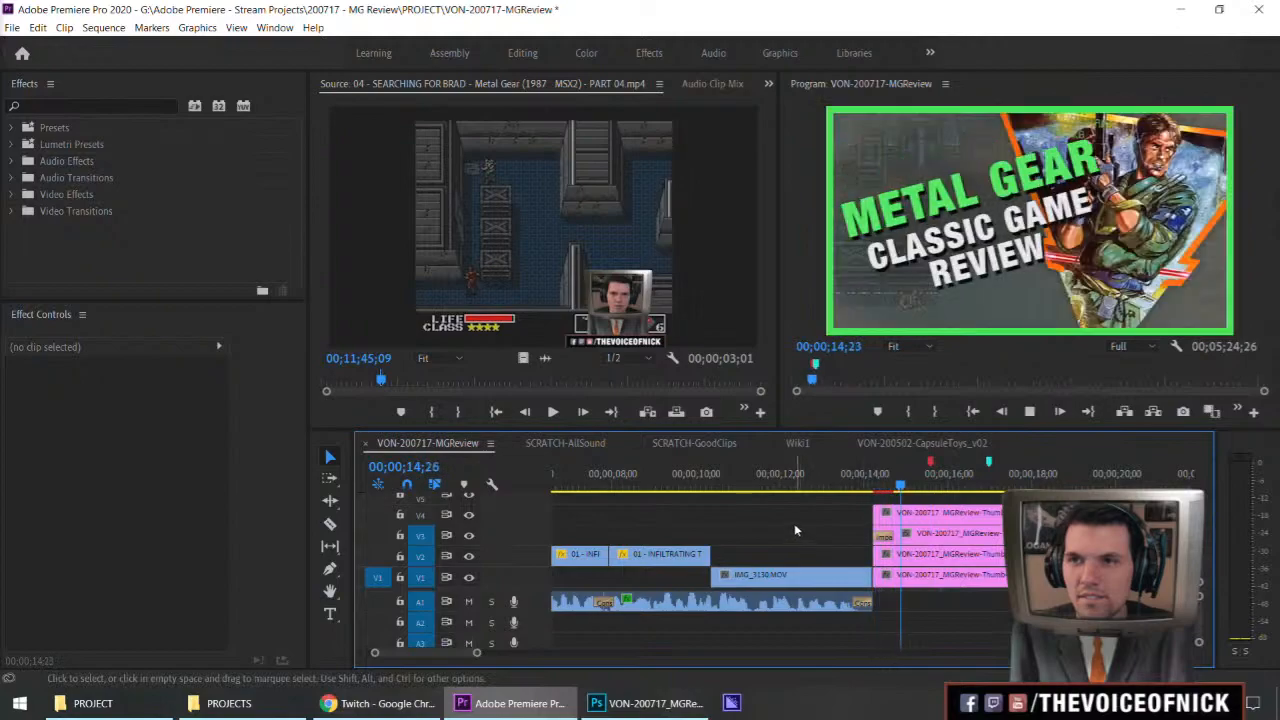
key(space)
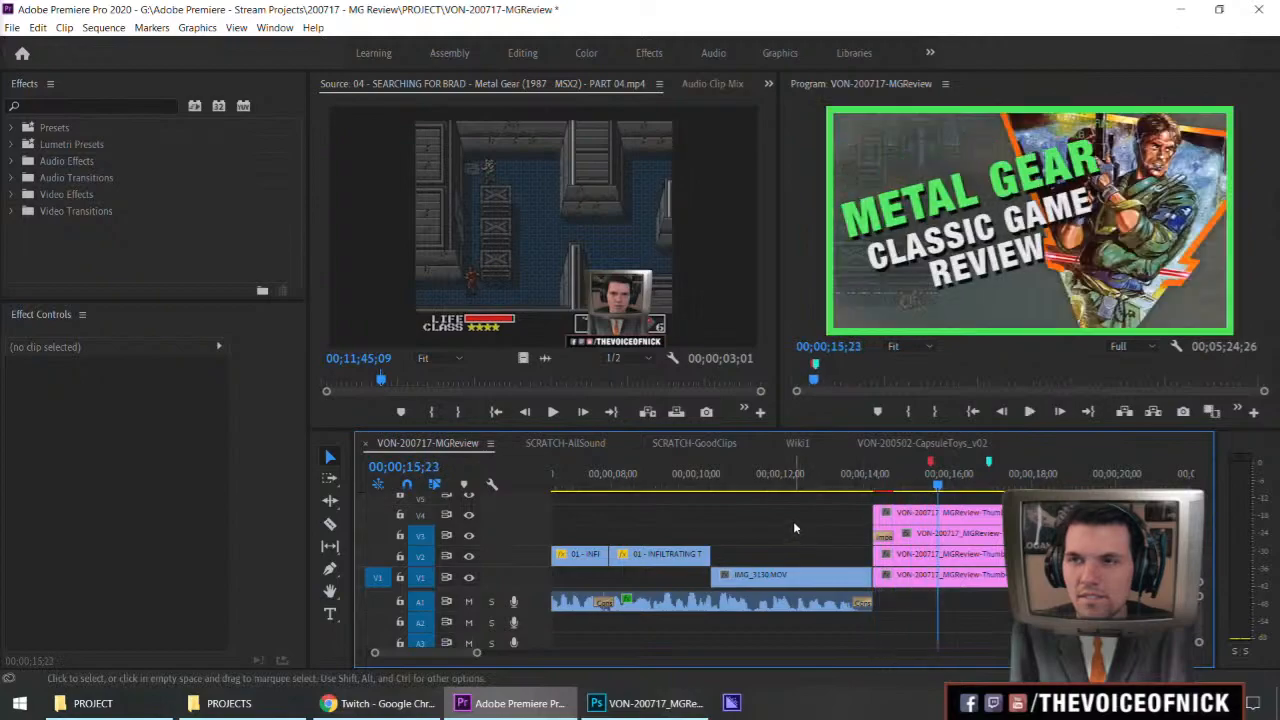
Trim the Text clip's start on V3 to about 00;00;15;02 and add Impact Push to the start of the Snake clip.
drag(868, 532, 905, 533)
click(918, 535)
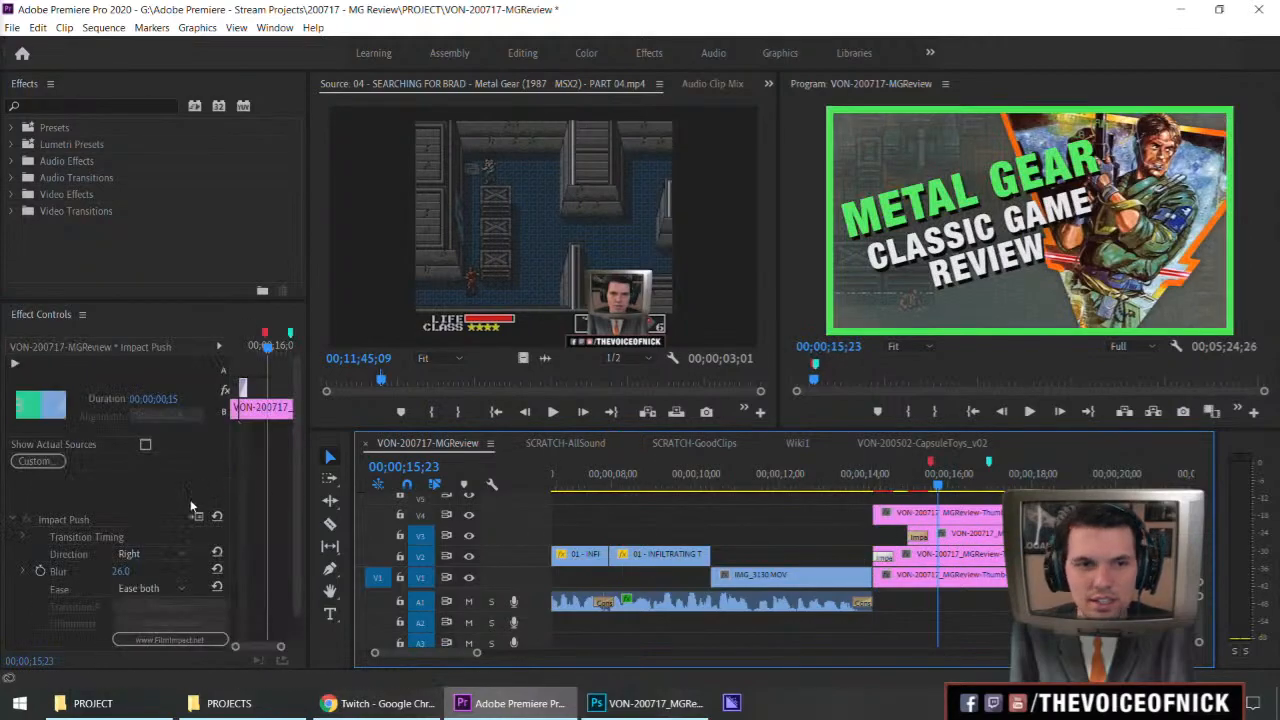
Set the direction of the Snake clip's Impact Push transition to Left and play the title card.
click(155, 552)
click(145, 588)
click(869, 486)
key(space)
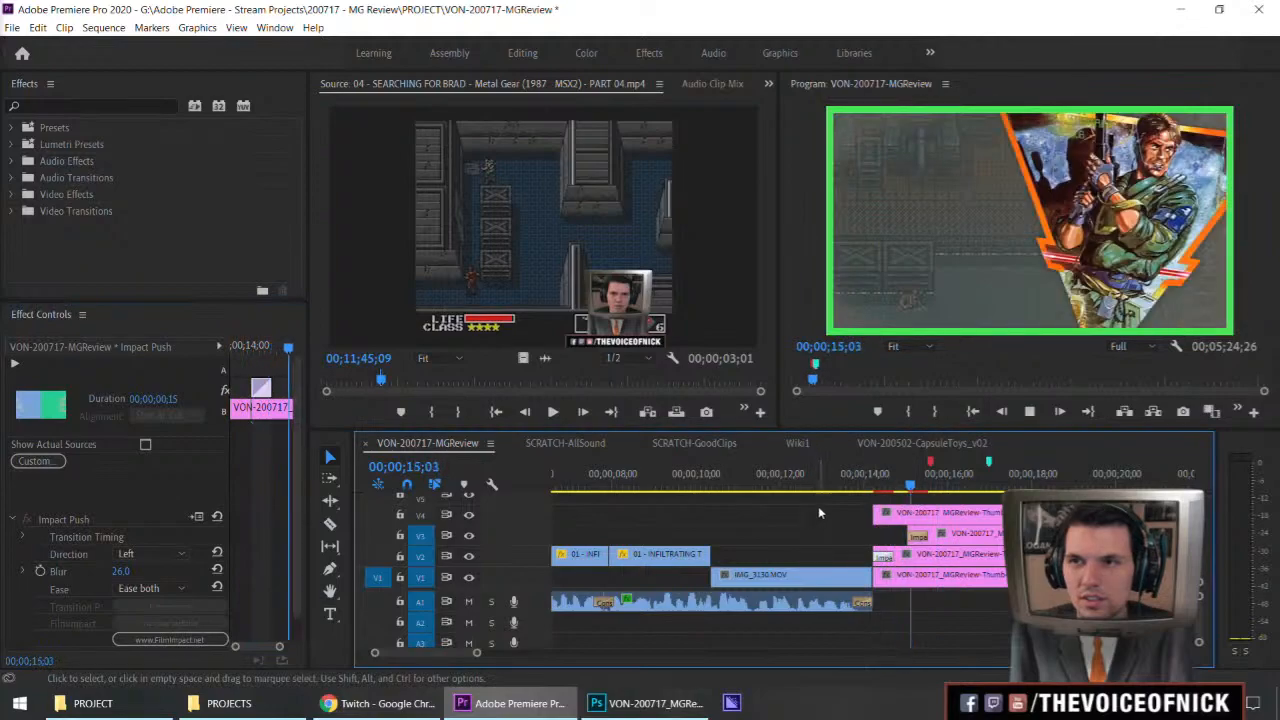
key(space)
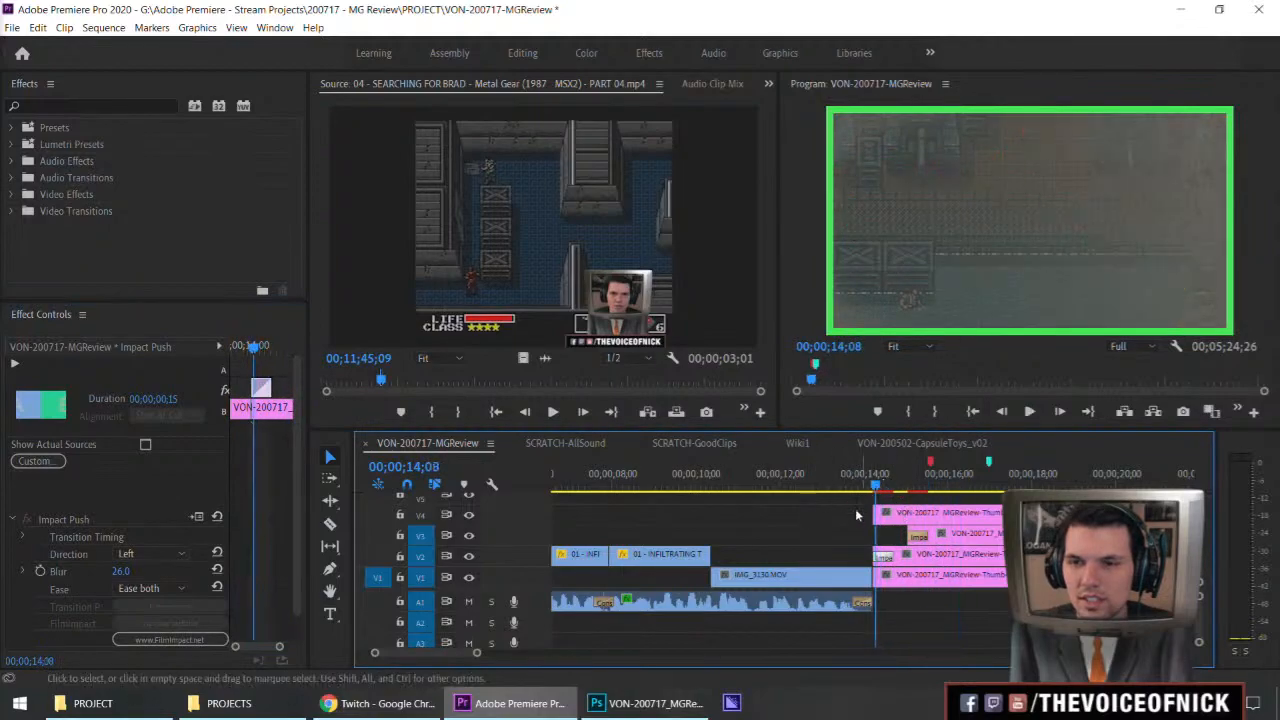
Replay the title card several times to check the timing of the Snake and Text entrances.
click(856, 503)
key(space)
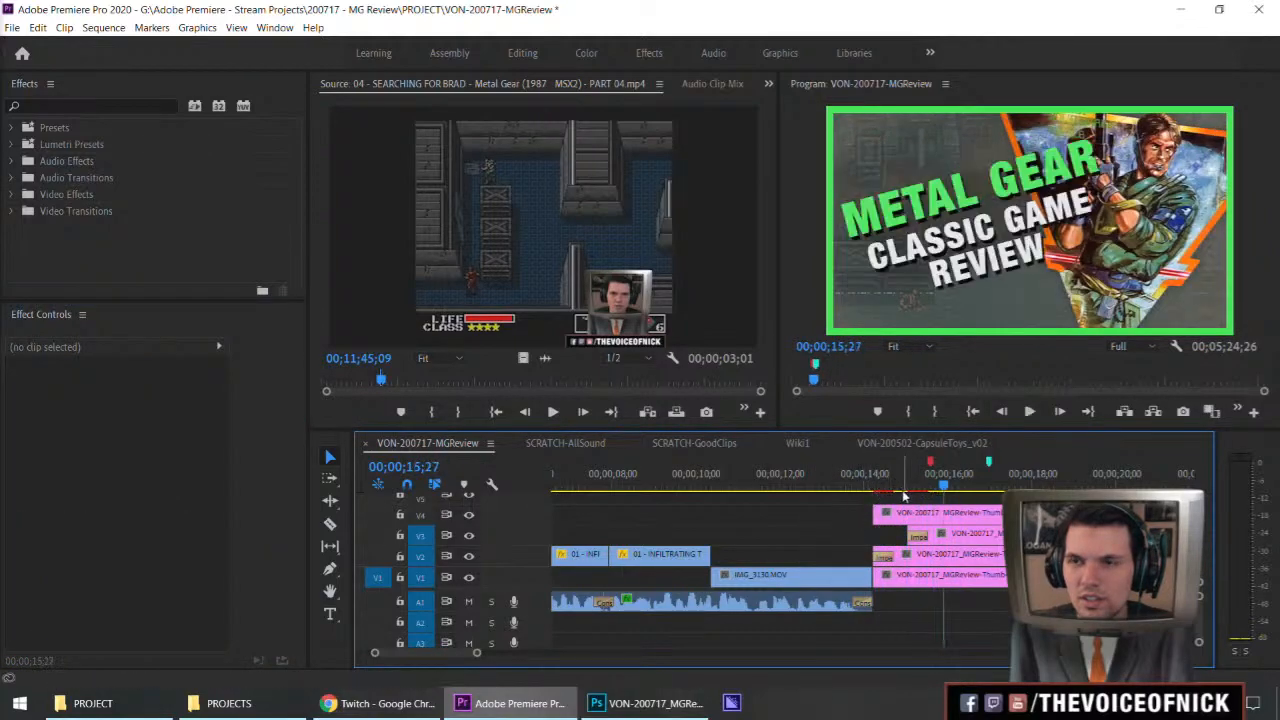
key(space)
key(space)
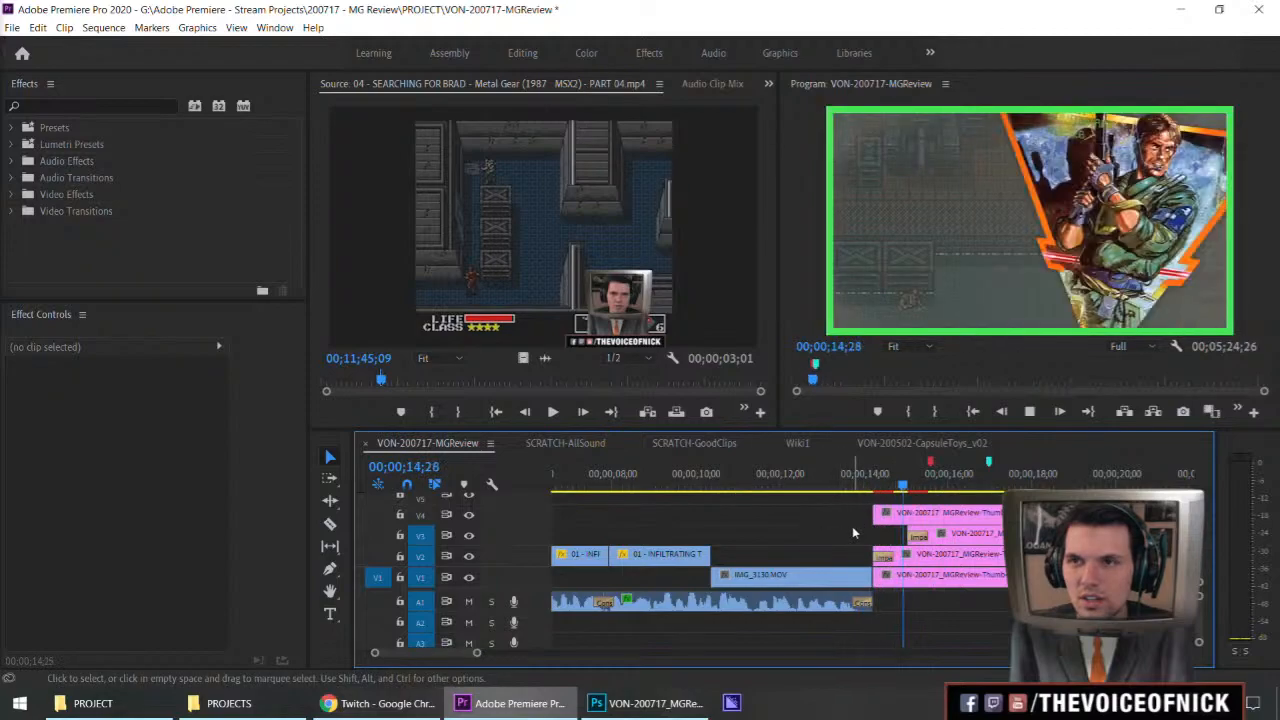
key(space)
key(space)
key(space)
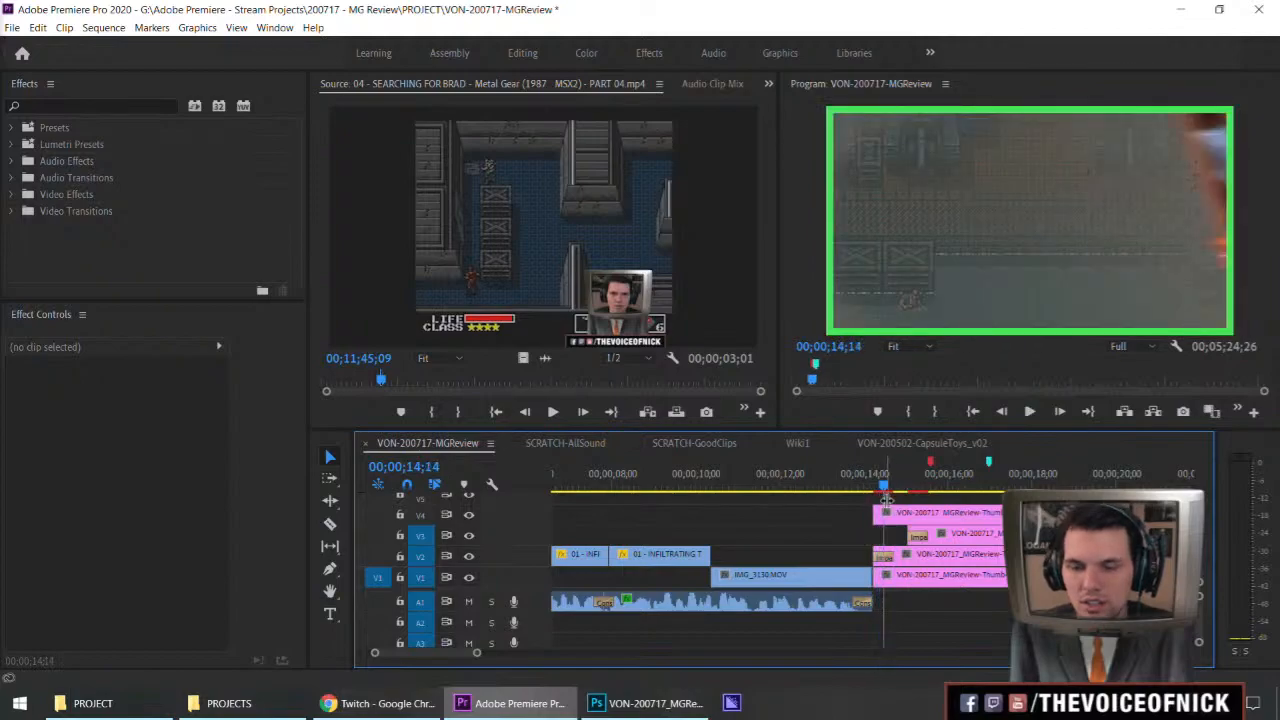
Extend the Snake clip's start on V2 about three frames ahead of the background clip and scrub through its transition.
key(=)
key(=)
drag(836, 556, 821, 556)
drag(829, 486, 895, 494)
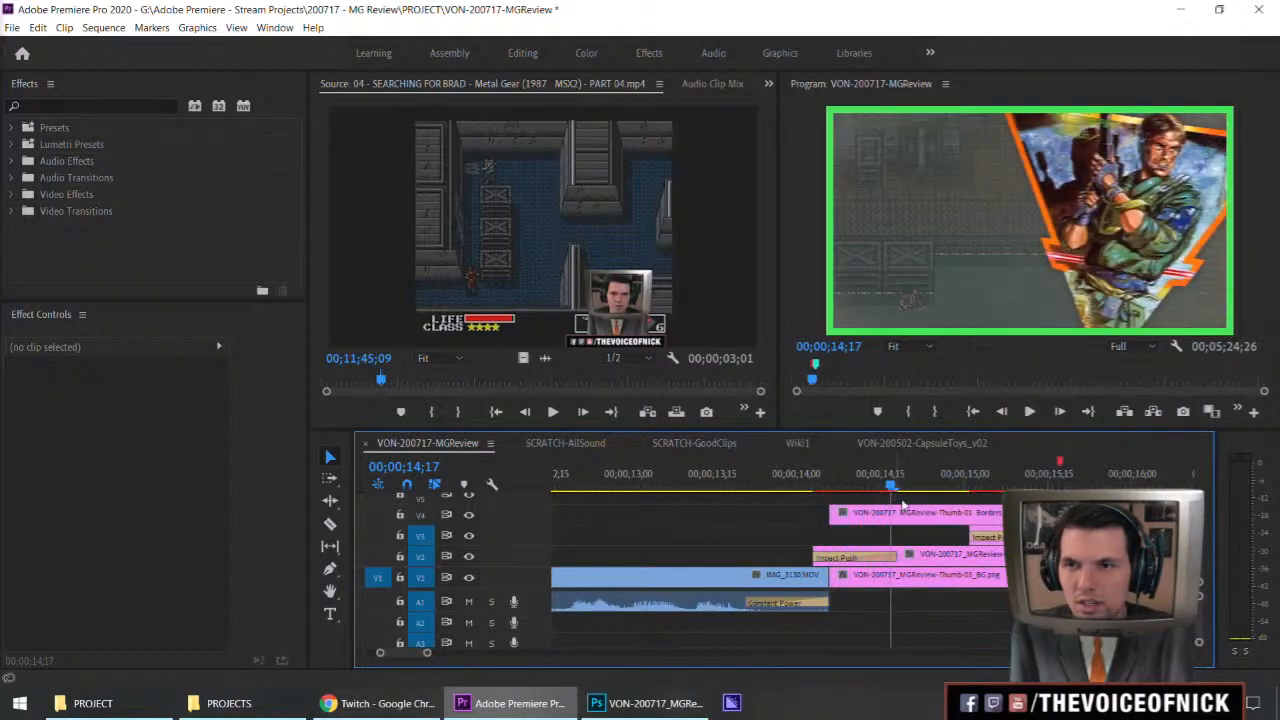
Extend the Text clip's start on V3 earlier, to about a quarter second after the Borders clip begins, and scrub through the result.
drag(962, 532, 940, 508)
drag(879, 536, 876, 535)
drag(870, 490, 988, 516)
key(minus)
key(minus)
key(minus)
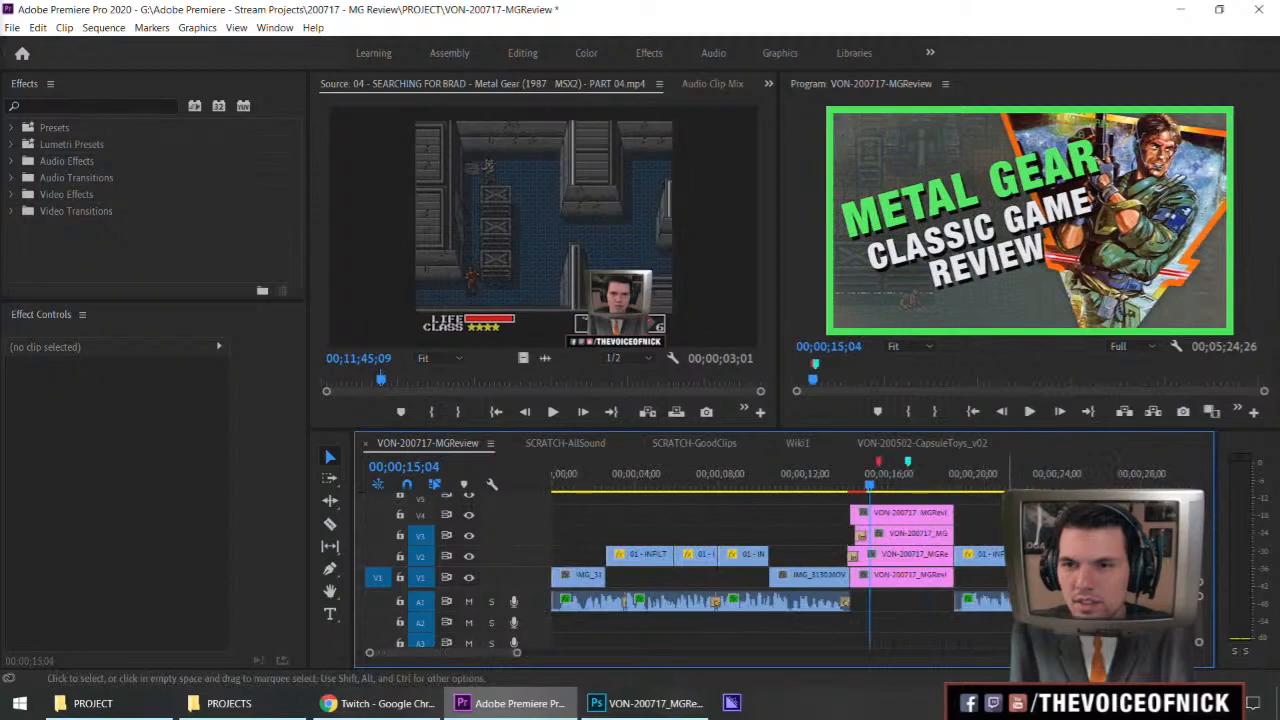
Keyframe the background clip's Scale from 100 at its start to 110 at its end and play the title card.
click(910, 578)
key(equal)
key(Up)
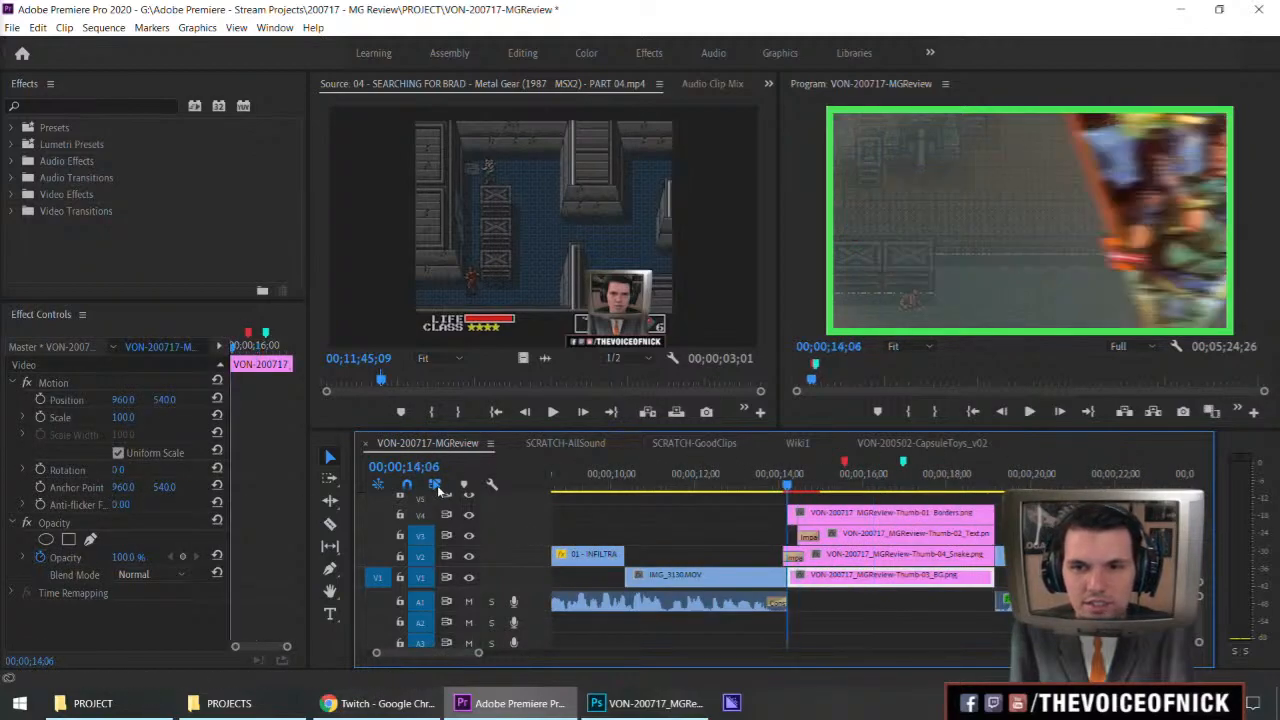
click(41, 417)
key(Down)
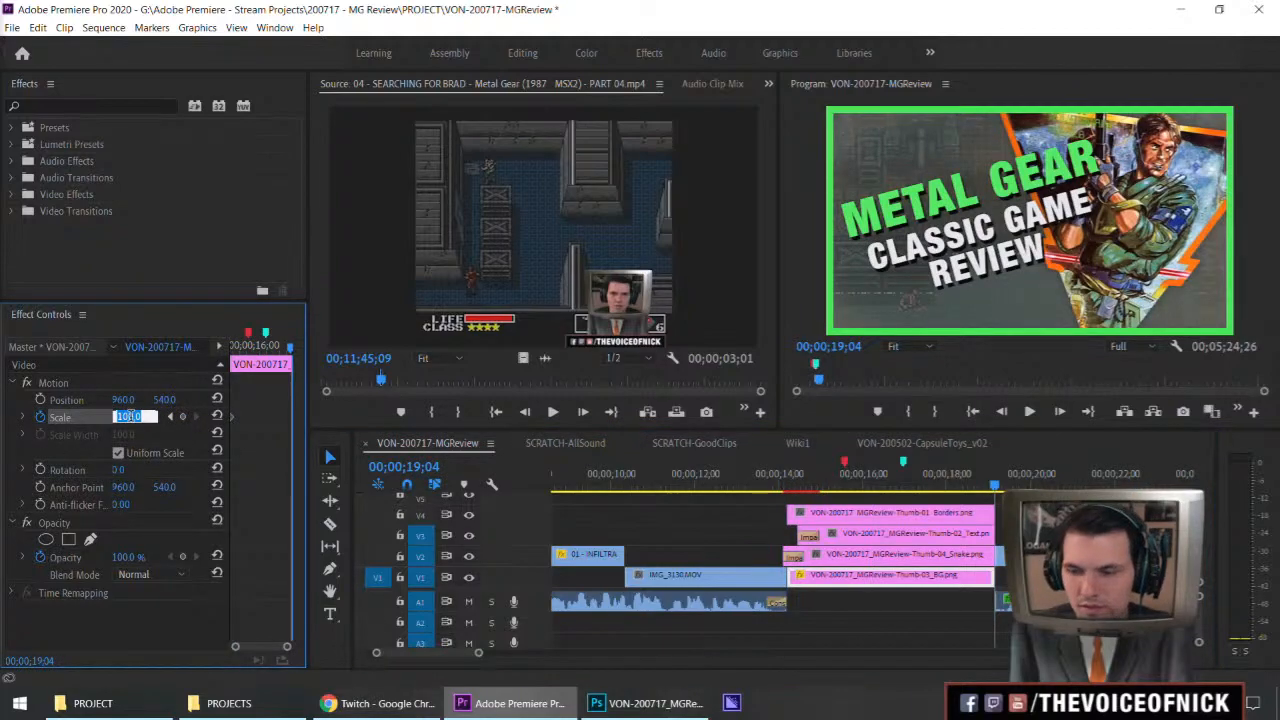
key(Return)
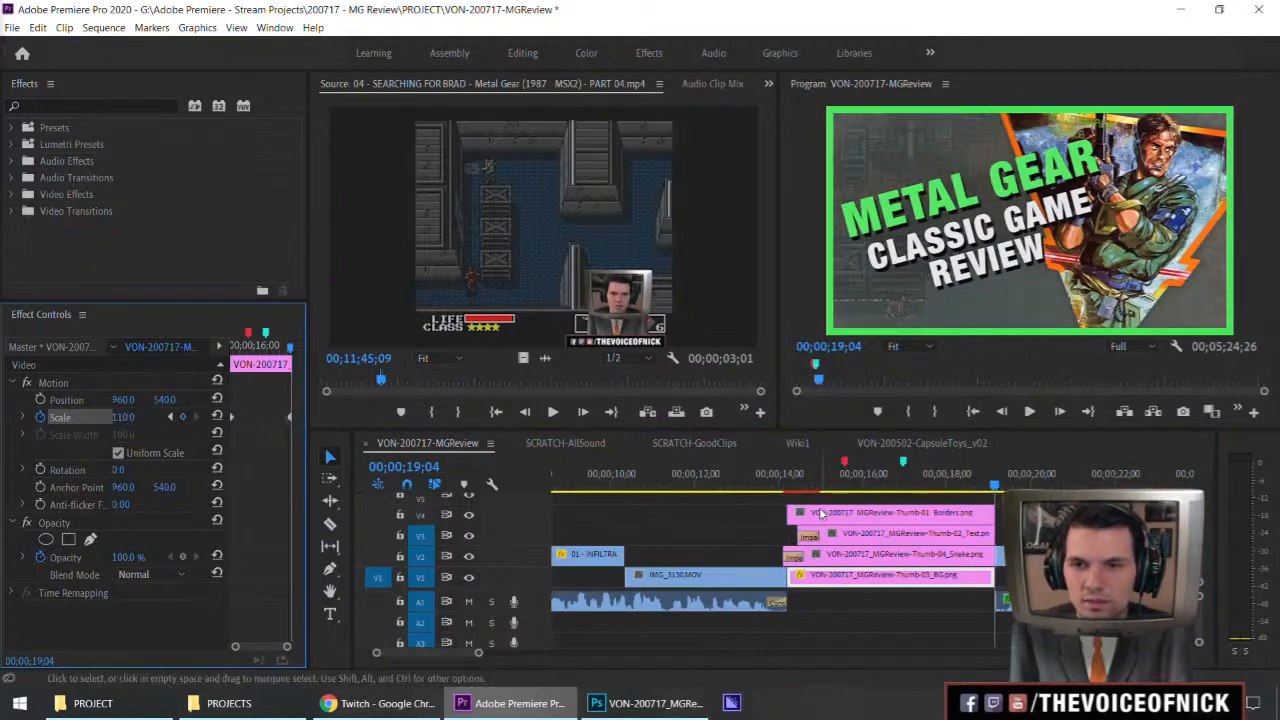
click(770, 487)
key(space)
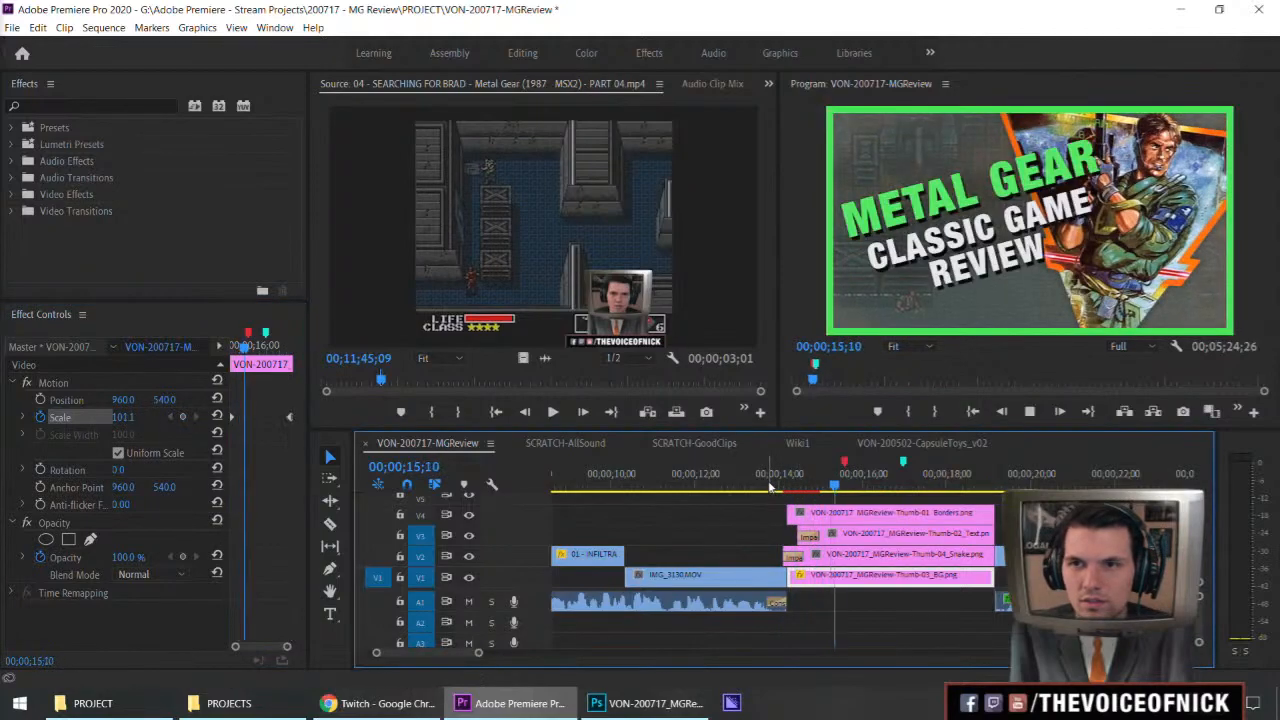
key(space)
Set the background clip's ending Scale keyframe to 106 and play the title card in an enlarged preview.
key(Down)
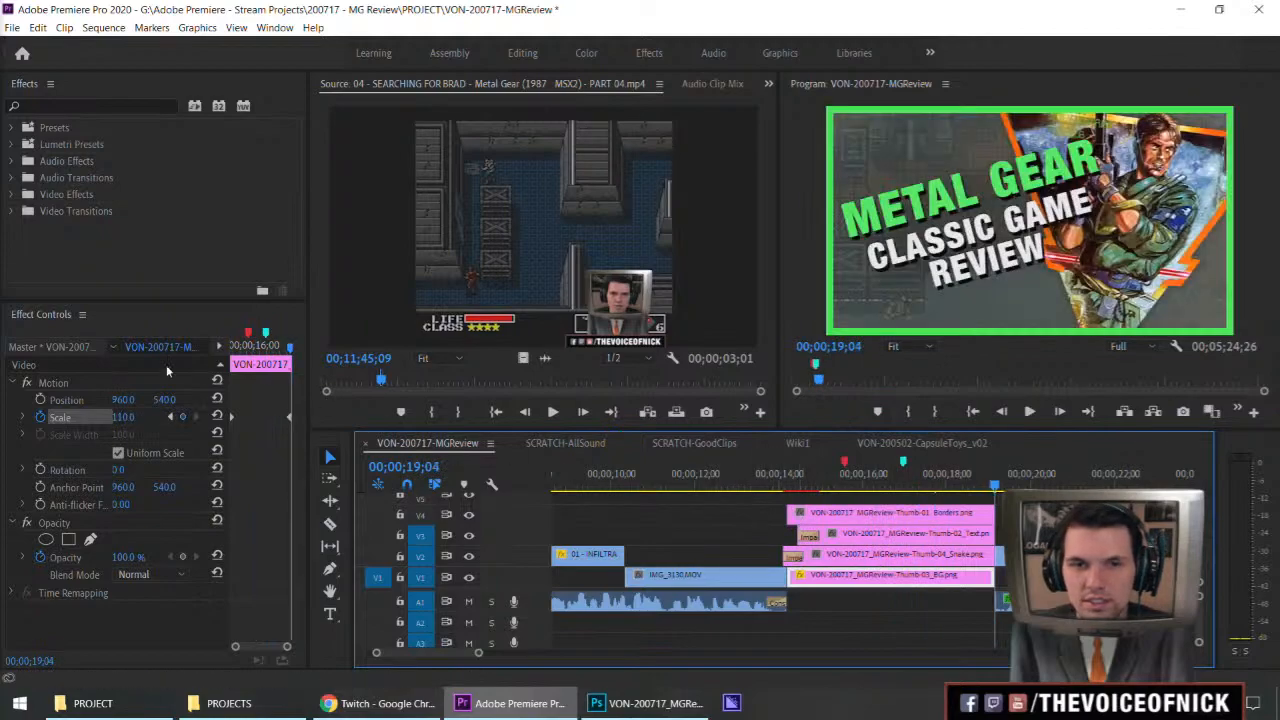
click(124, 417)
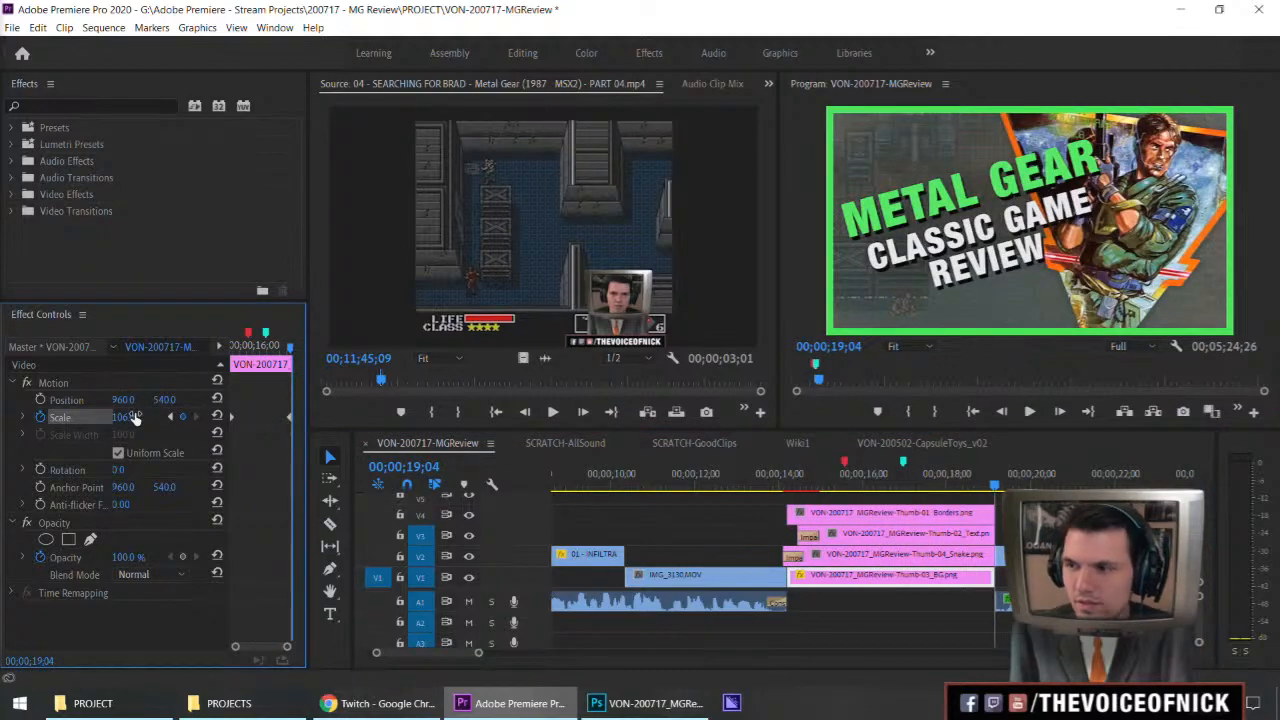
click(757, 480)
key(space)
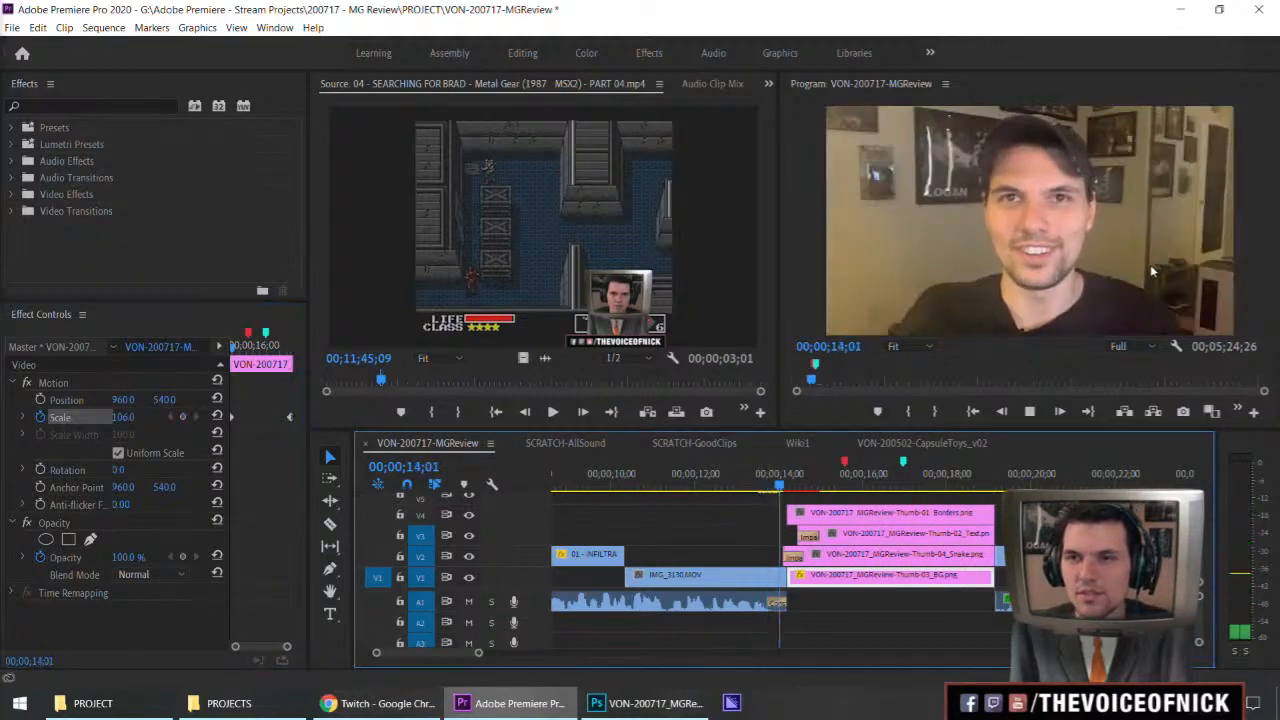
key(grave)
key(grave)
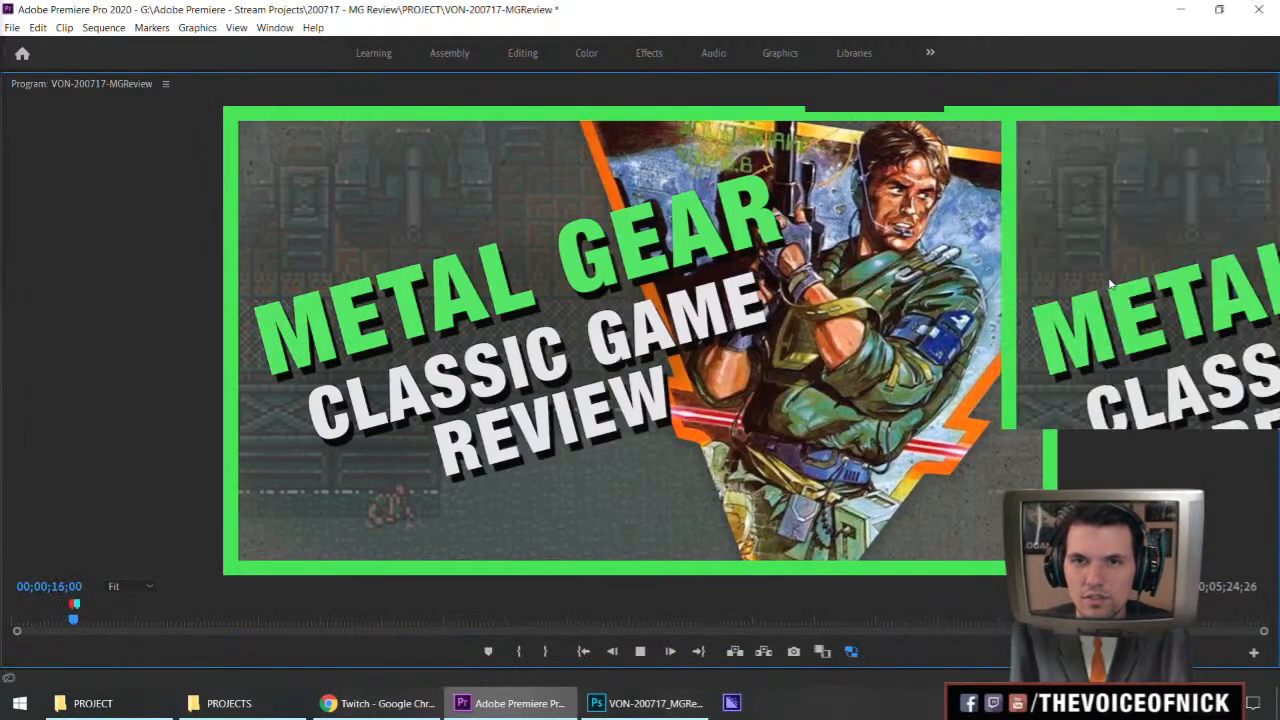
Mark a range from just before the title card to 00;00;15;25, render its previews, and clear the In and Out points.
click(783, 487)
key(space)
key(i)
click(856, 486)
key(o)
key(Return)
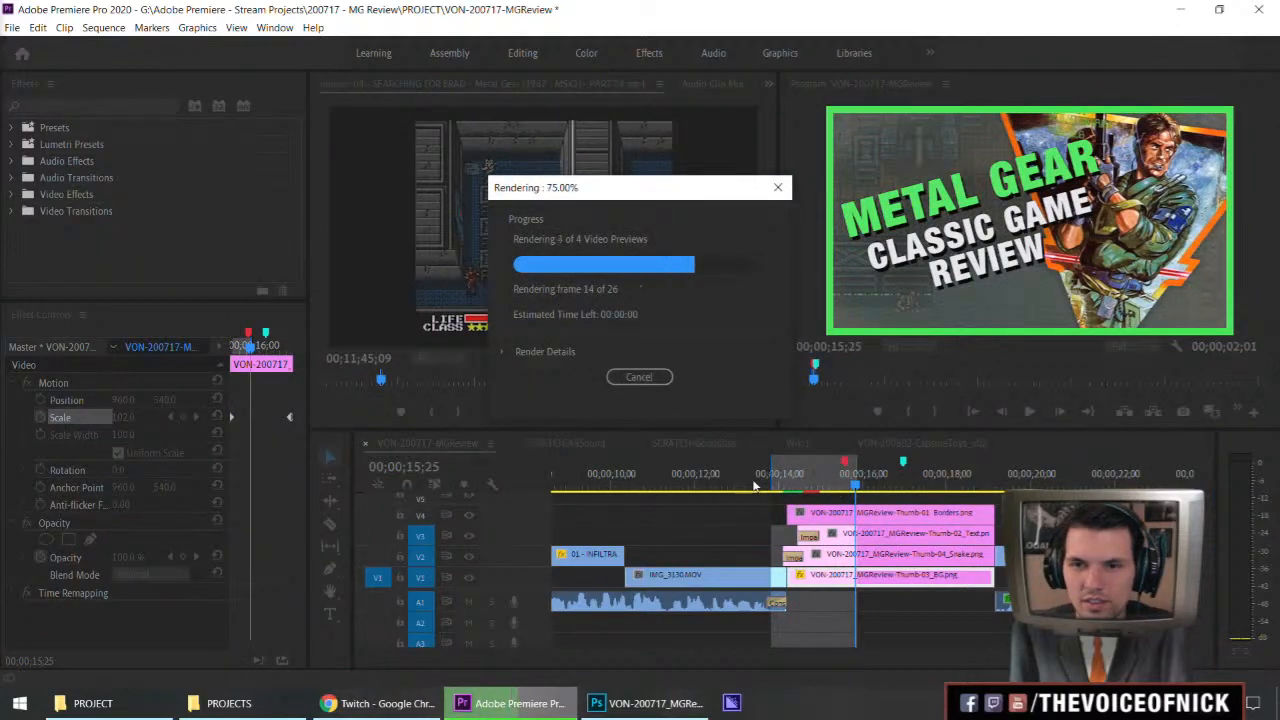
right_click(750, 486)
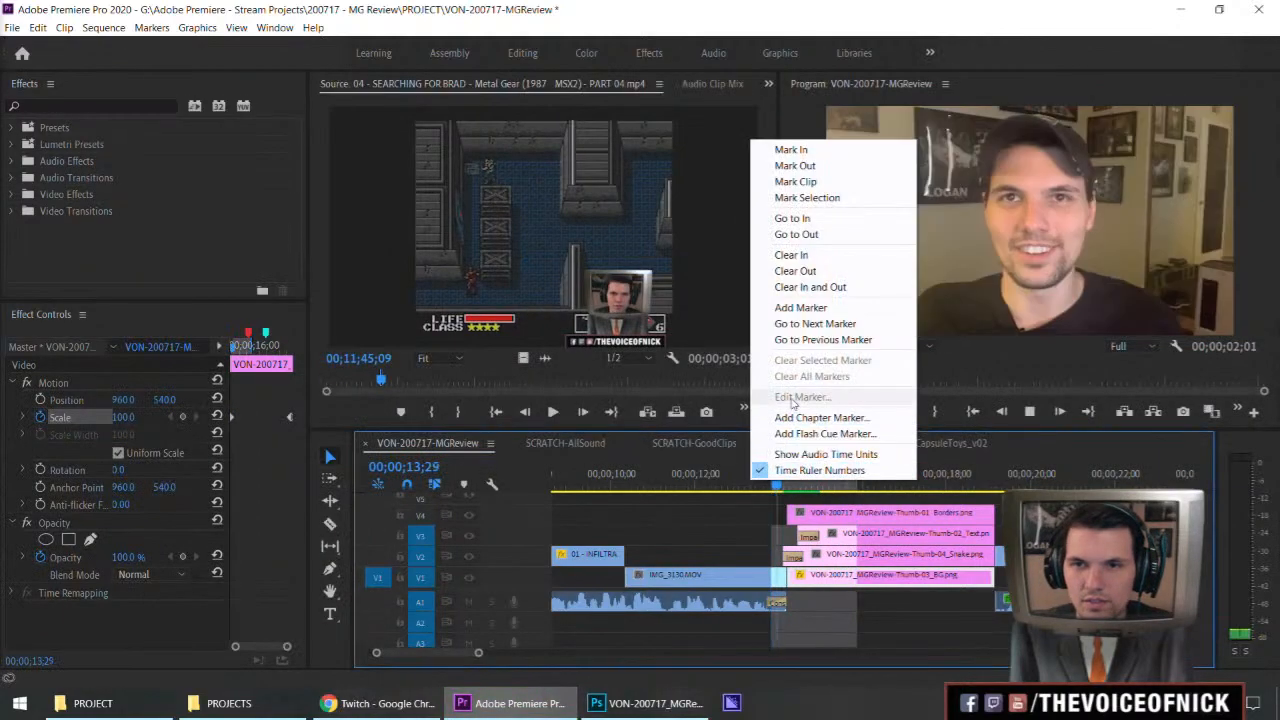
click(810, 287)
Play the rendered title card in an enlarged preview and replay it several times to check the entrance timing.
drag(752, 486, 740, 486)
drag(714, 518, 686, 528)
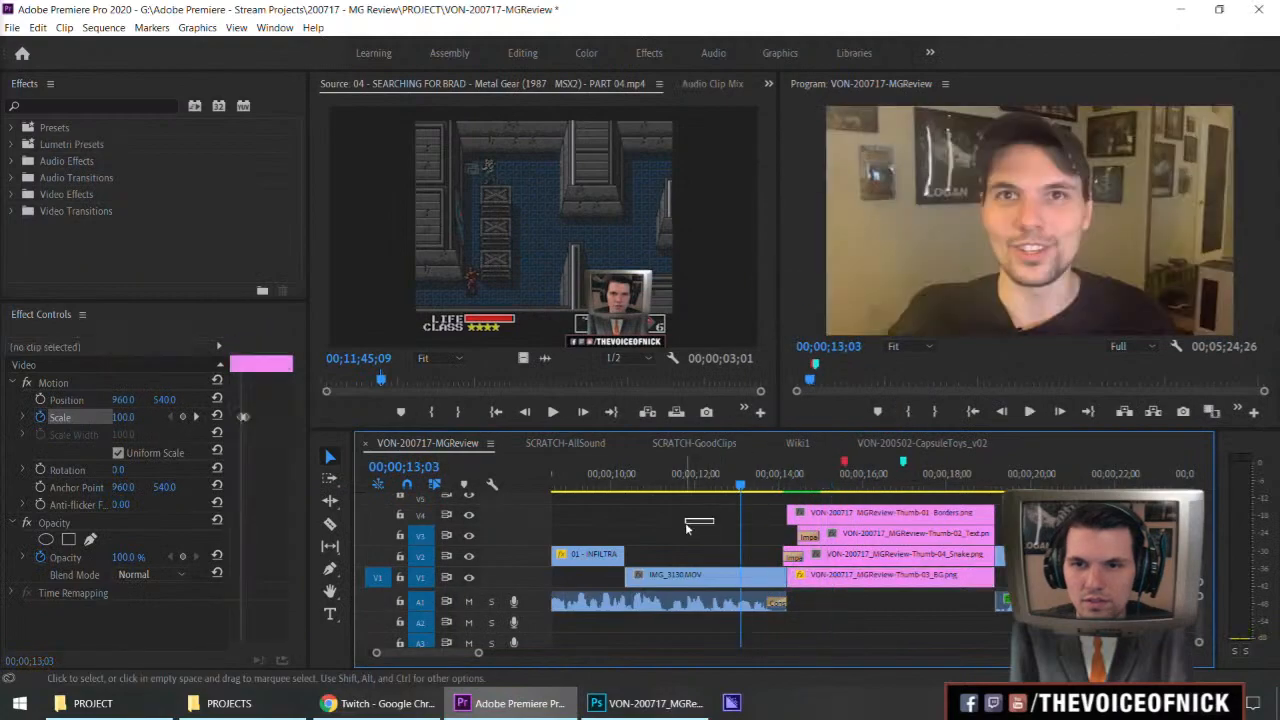
key(grave)
key(space)
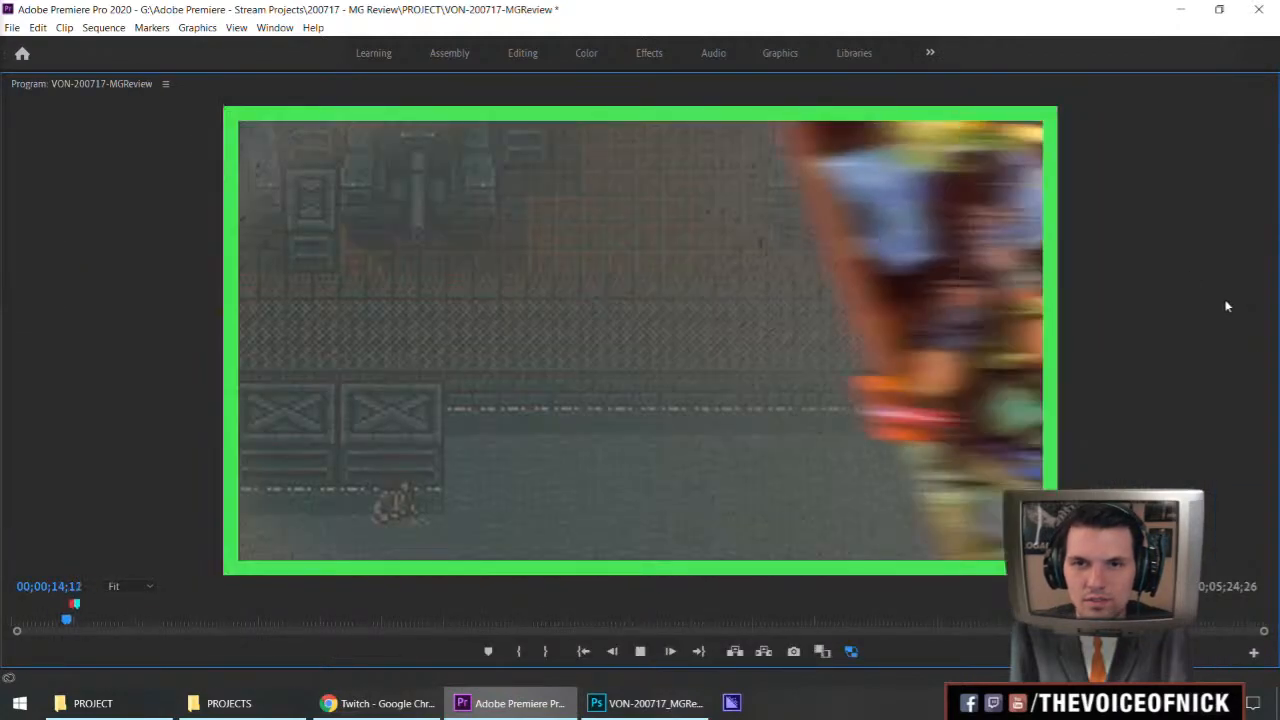
key(grave)
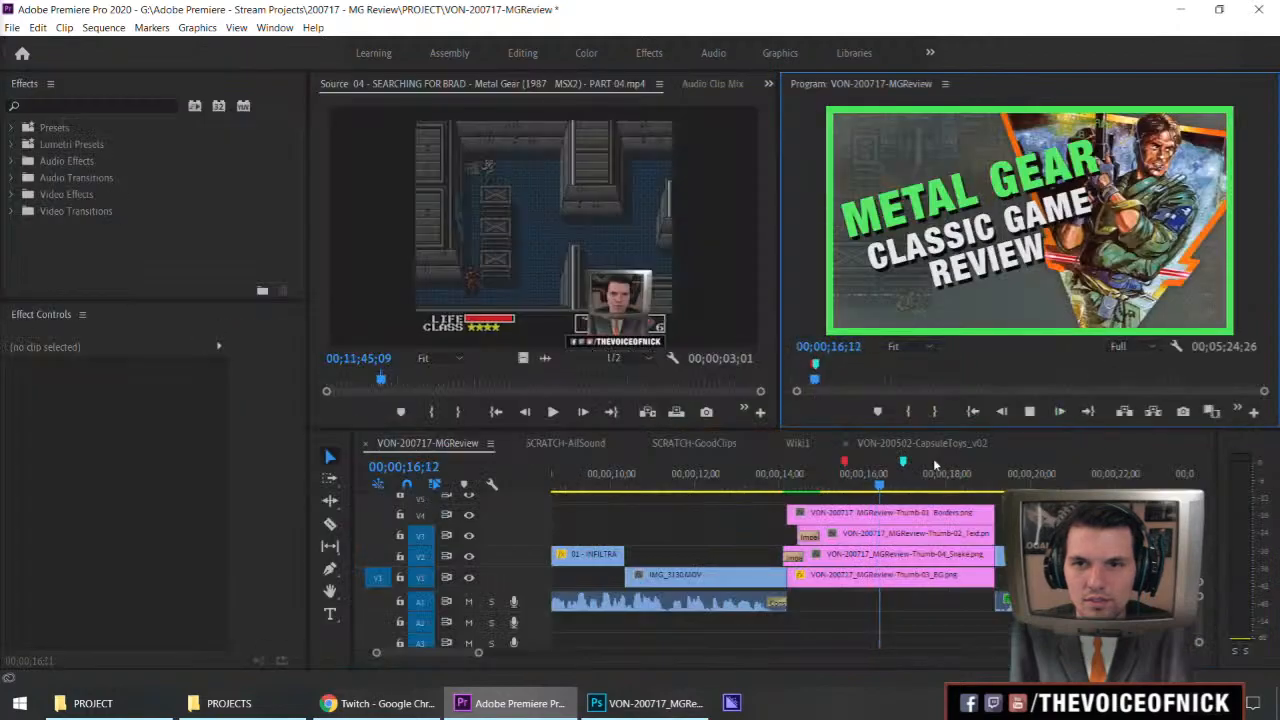
click(752, 480)
key(space)
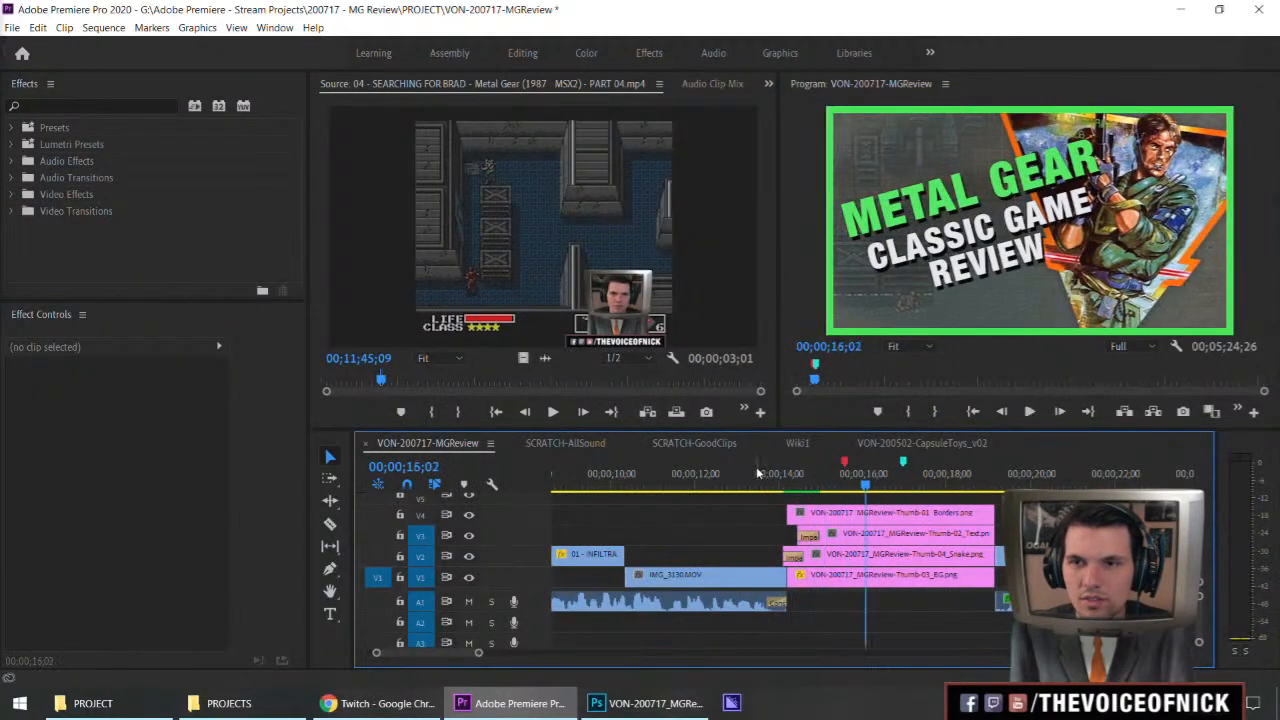
click(758, 474)
key(space)
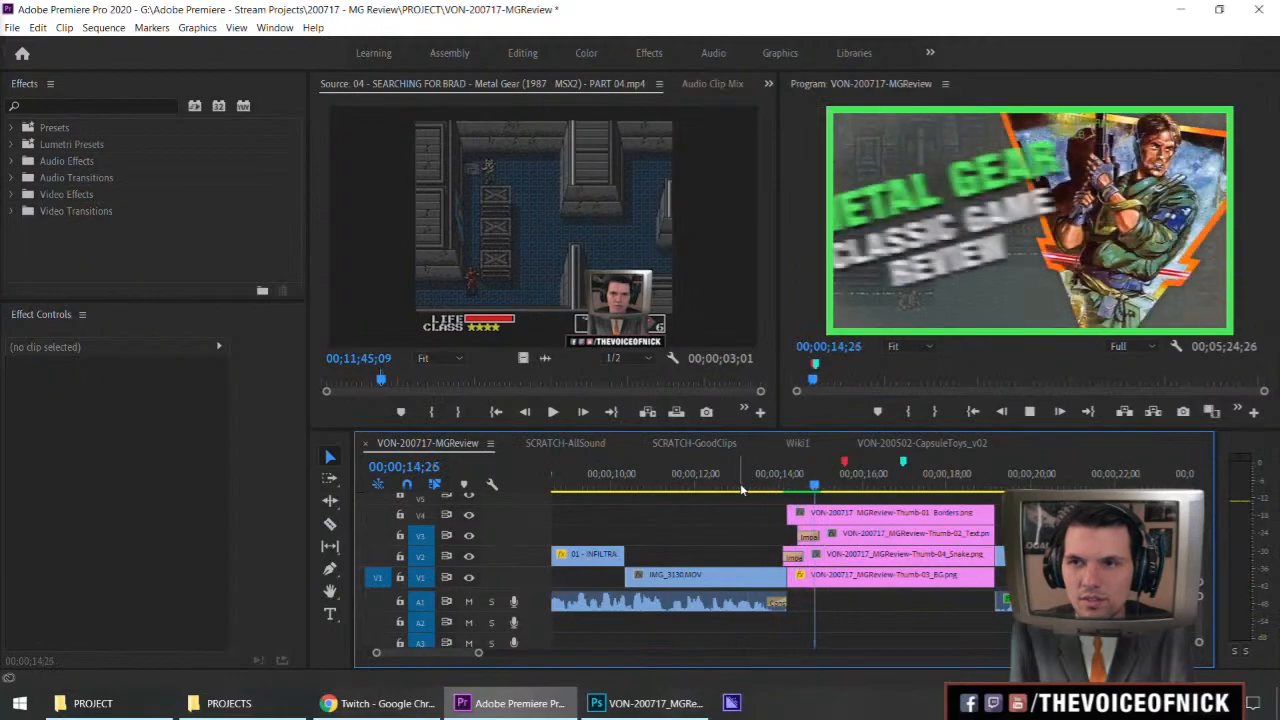
key(space)
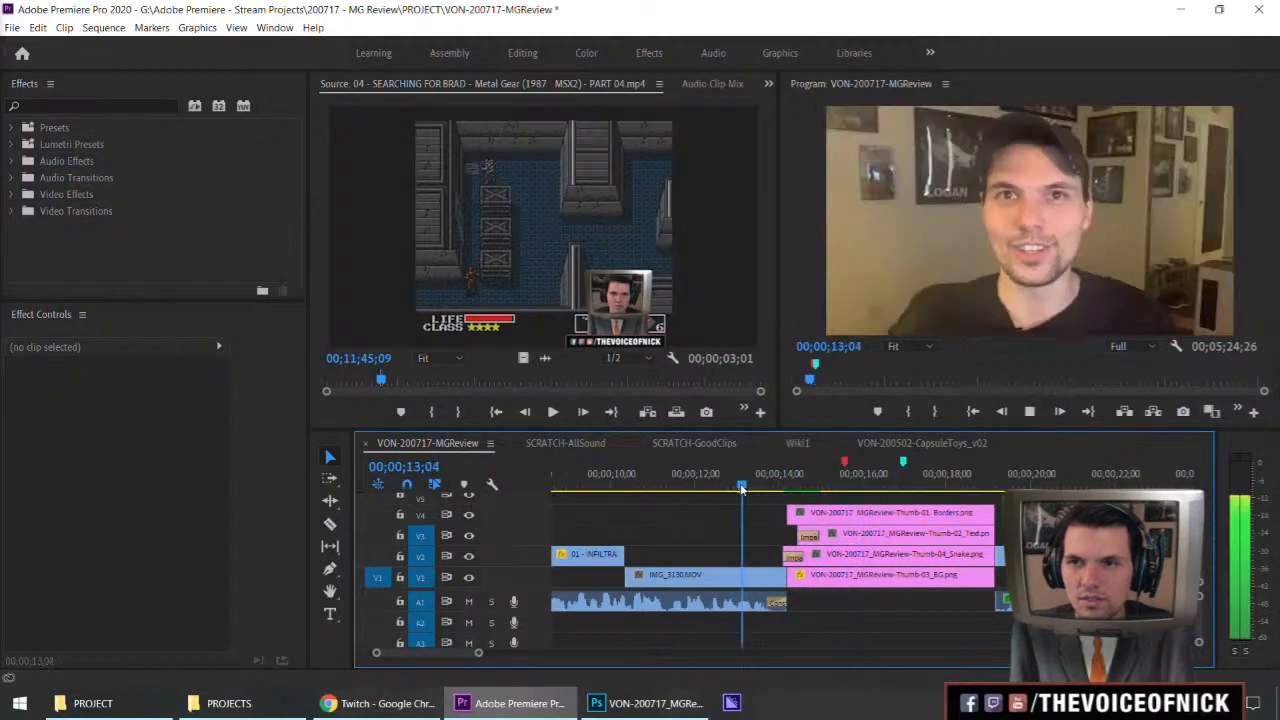
key(space)
Extend the Text clip's start on V3 two frames earlier and scrub through its entrance.
key(equal)
key(equal)
click(709, 536)
text(-)
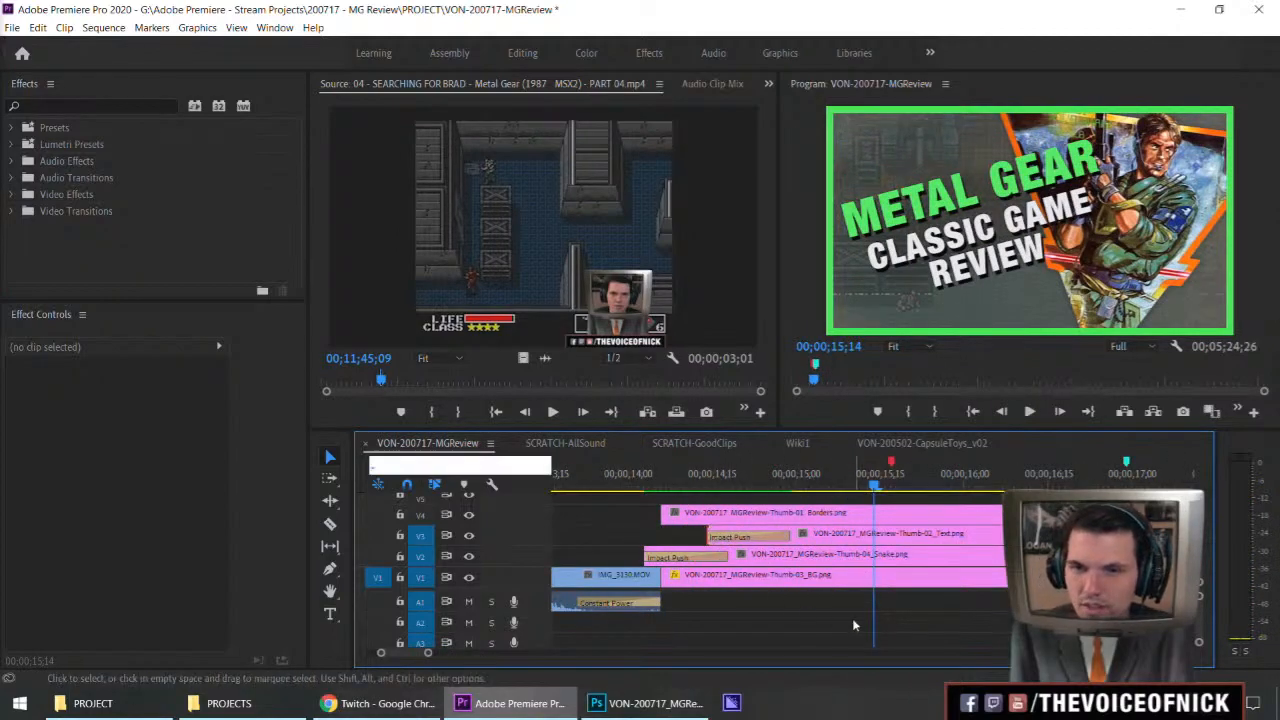
text(2)
key(Return)
drag(688, 487, 773, 500)
Set the duration of the Text clip's Impact Push transition to 12 frames and scrub through it.
click(750, 530)
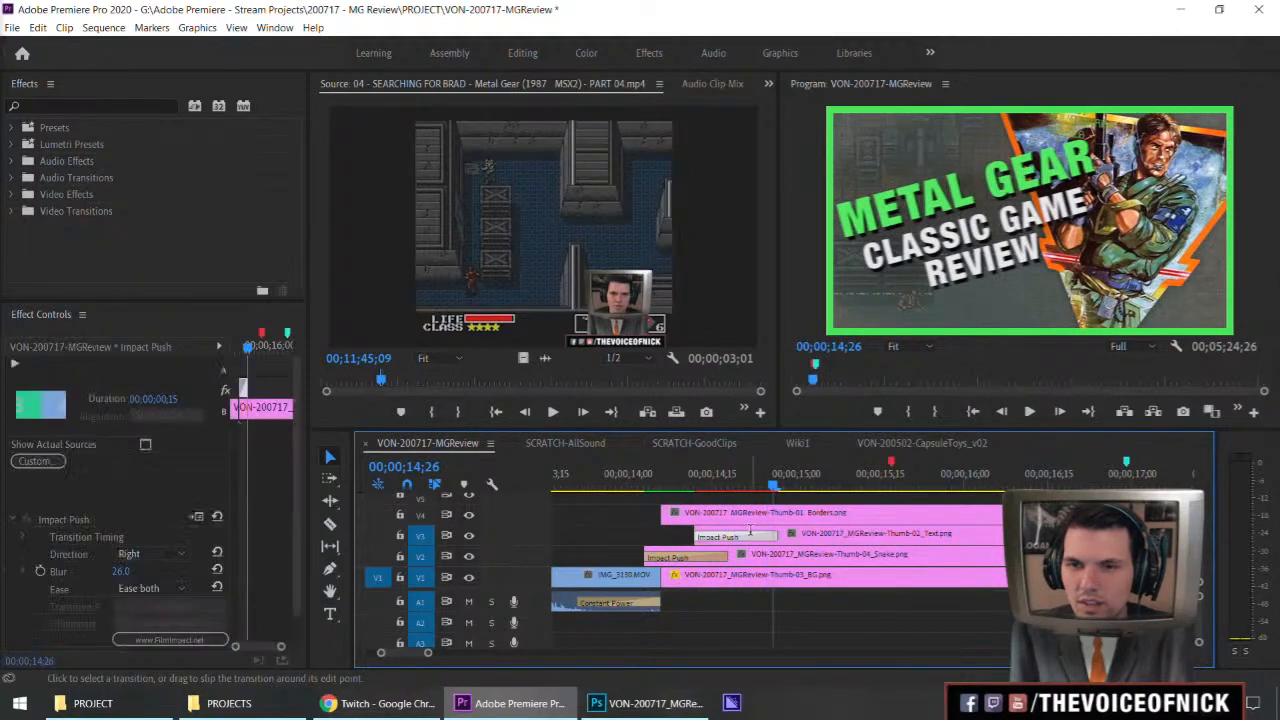
double_click(750, 530)
text(12)
key(Return)
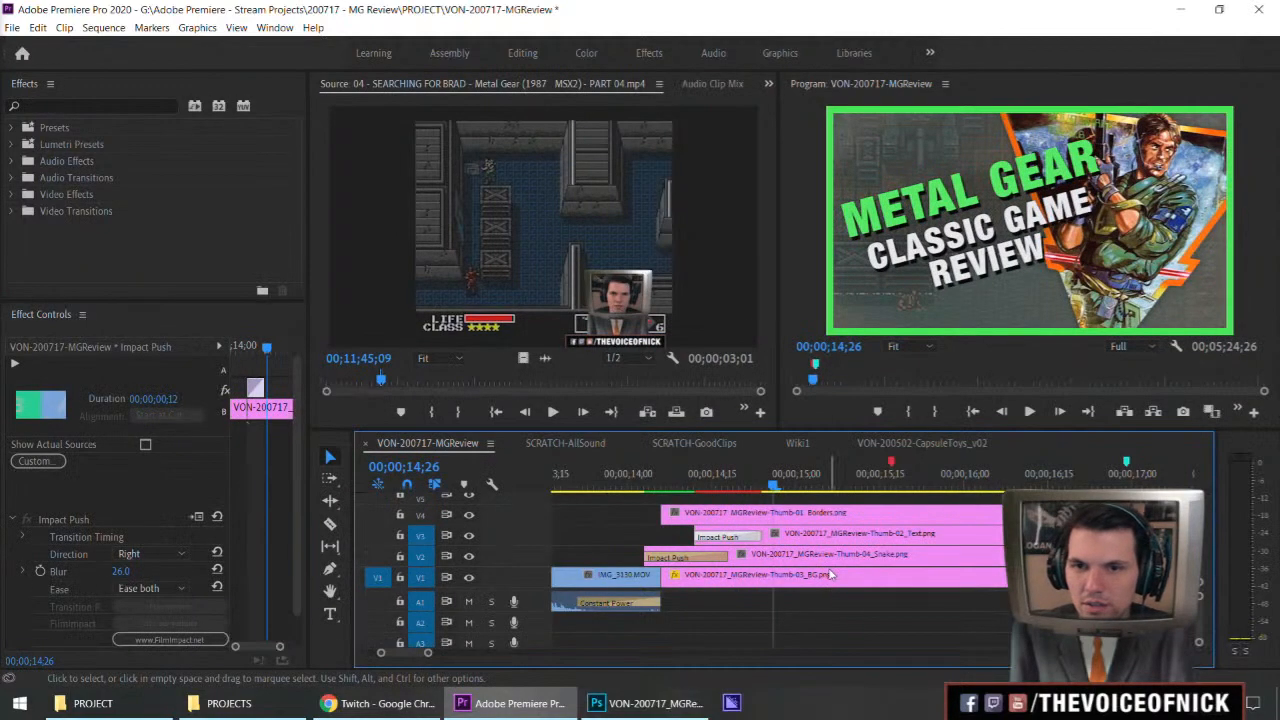
drag(661, 482, 743, 538)
Try starting the Text clip two frames later, scrub through it, and move the start back by two frames.
click(696, 533)
text(+2)
key(Return)
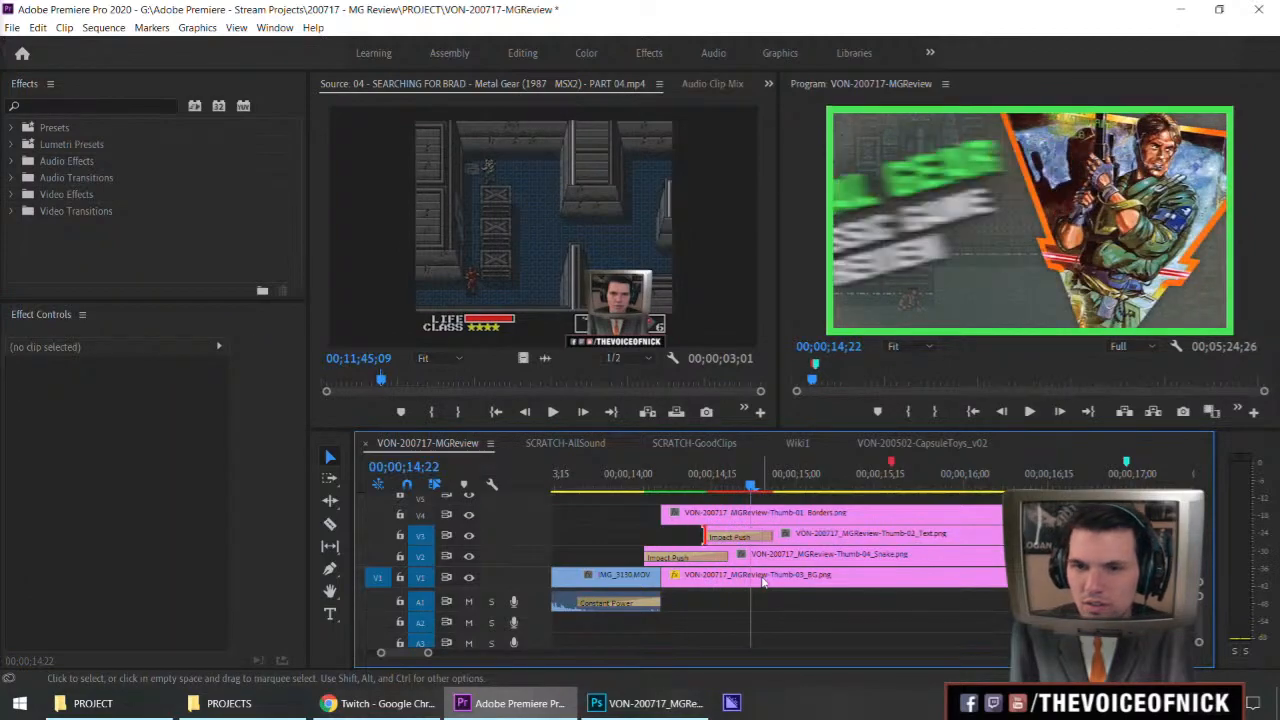
drag(672, 490, 761, 486)
text(-2)
key(Return)
drag(680, 490, 766, 508)
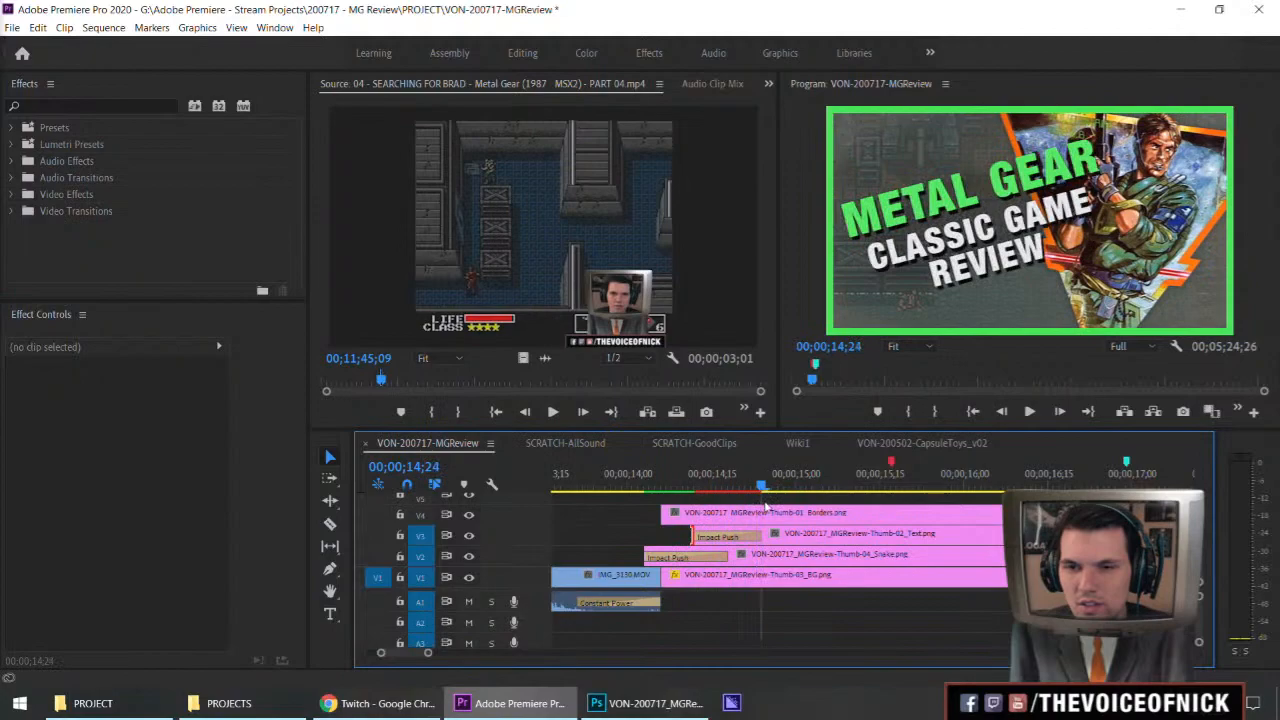
Mark the section around the Snake and Text transitions, ending at 00;00;14;26, then render its previews and play it.
drag(667, 499, 646, 490)
click(768, 493)
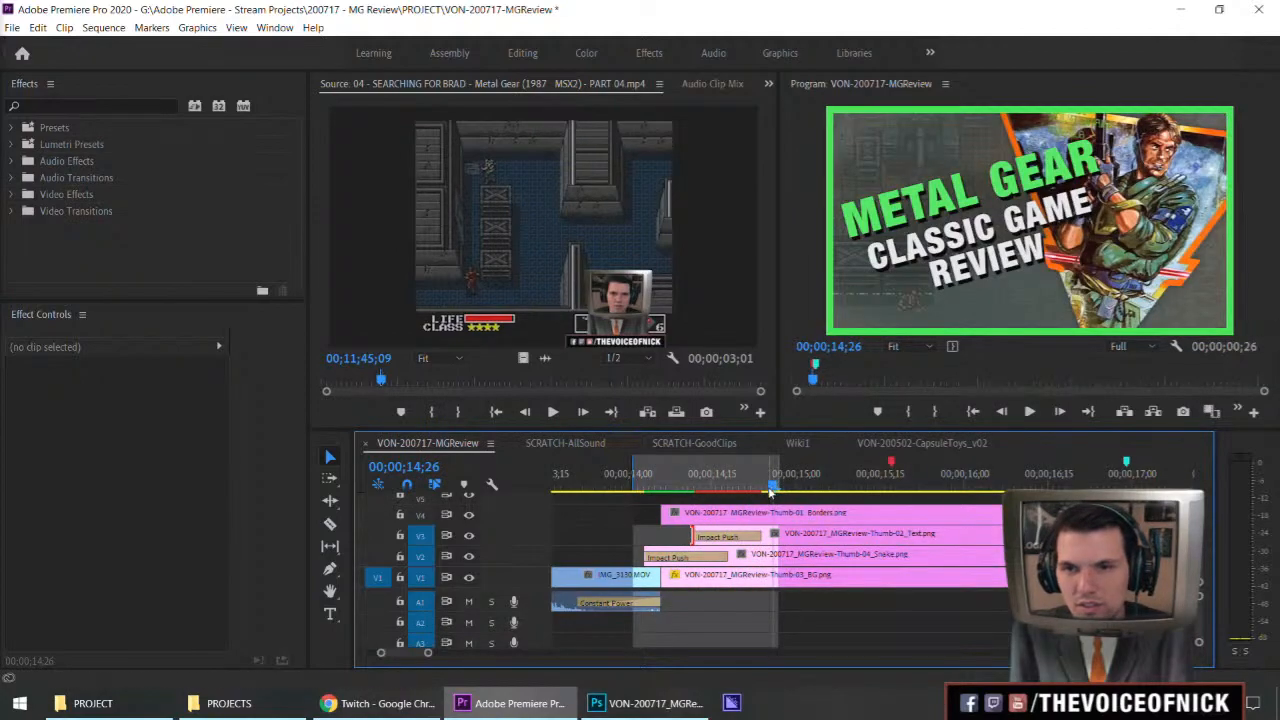
key(Return)
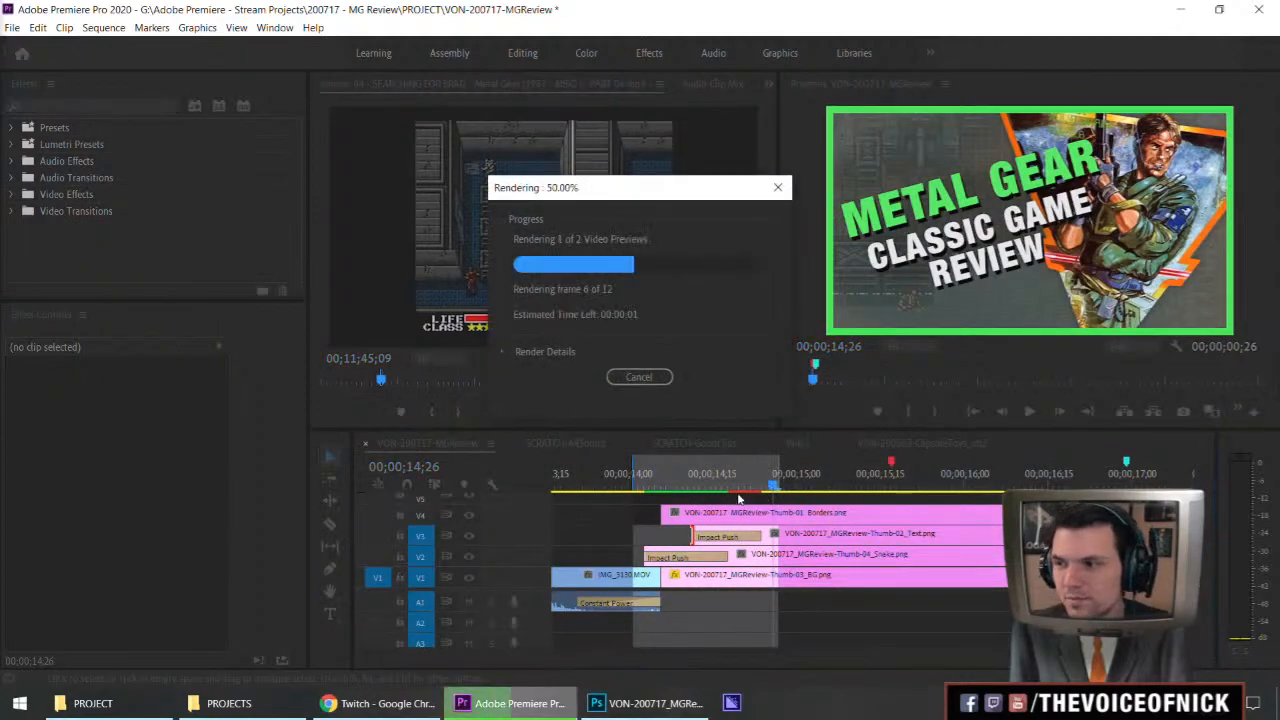
click(591, 484)
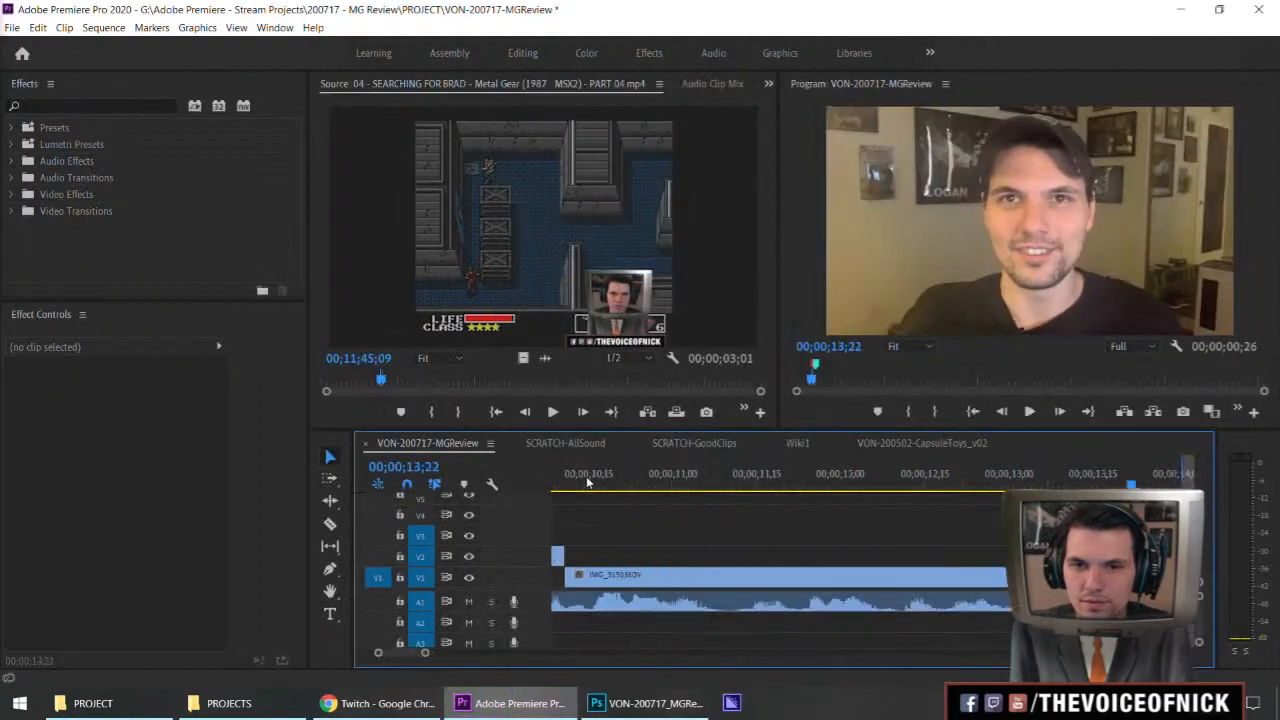
key(space)
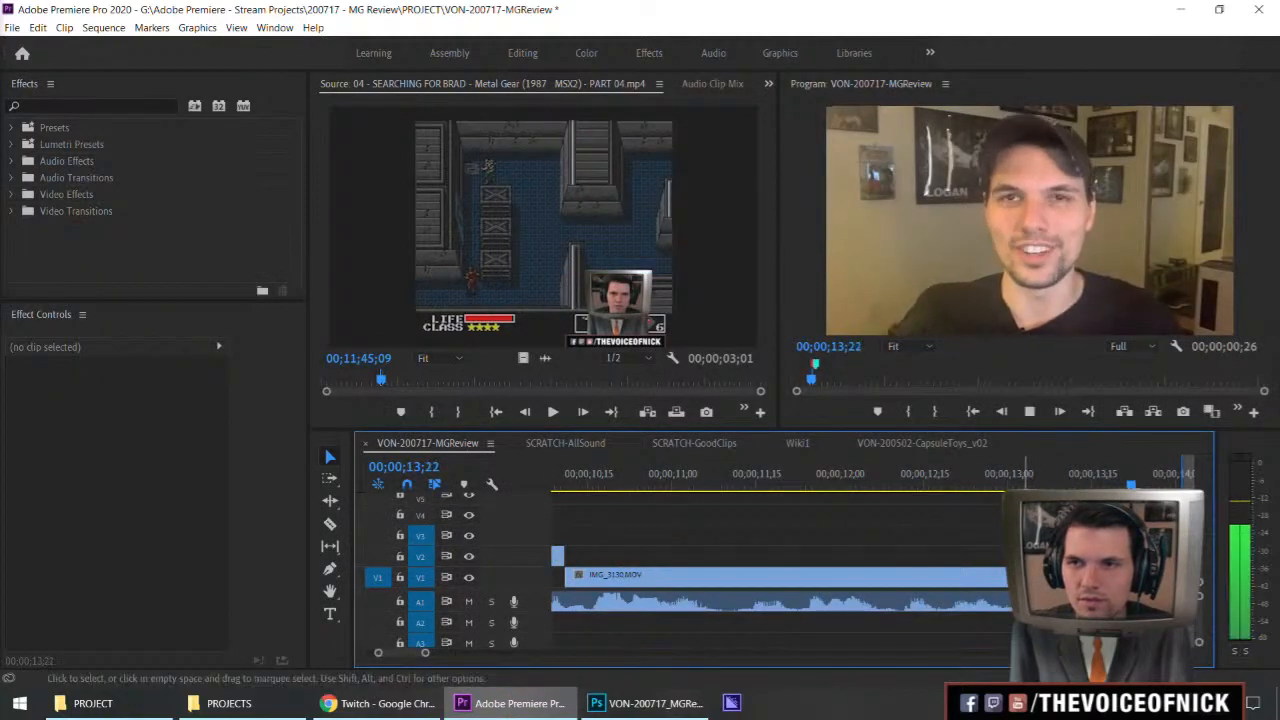
key(space)
click(567, 487)
key(space)
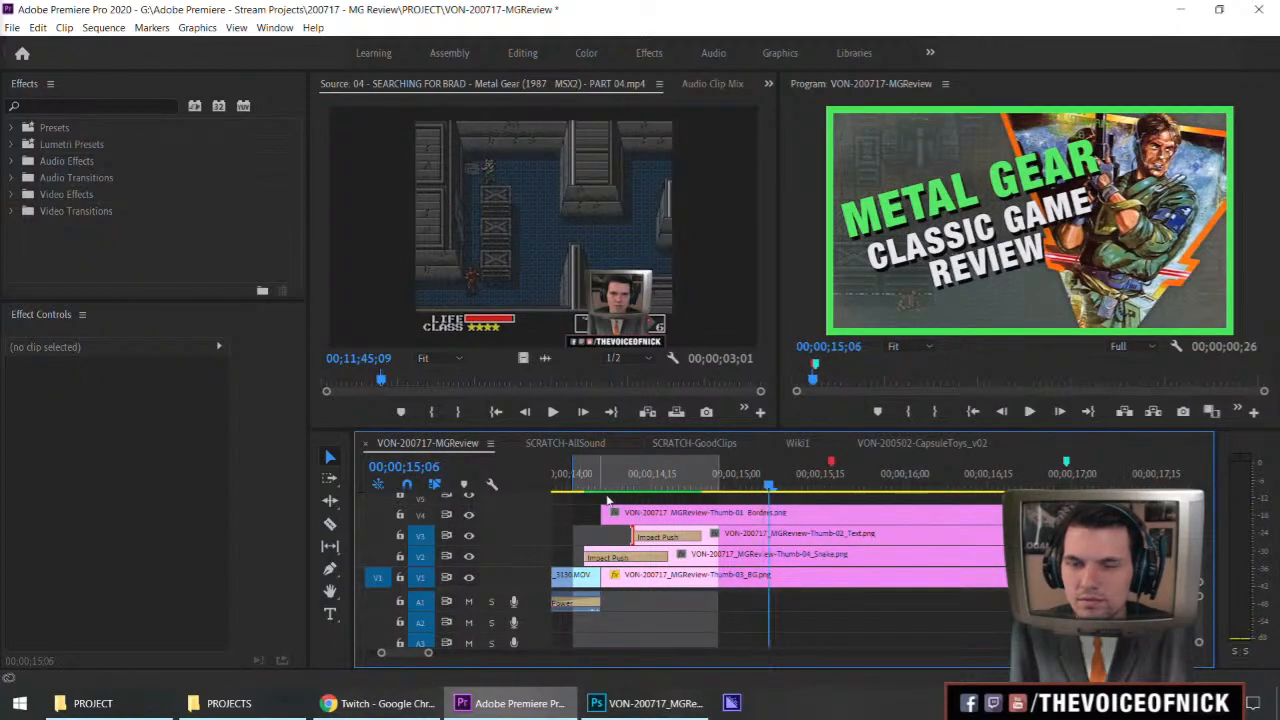
Set the duration of the Text clip's Impact Push transition to 15 frames and play its entrance.
key(minus)
key(minus)
double_click(822, 538)
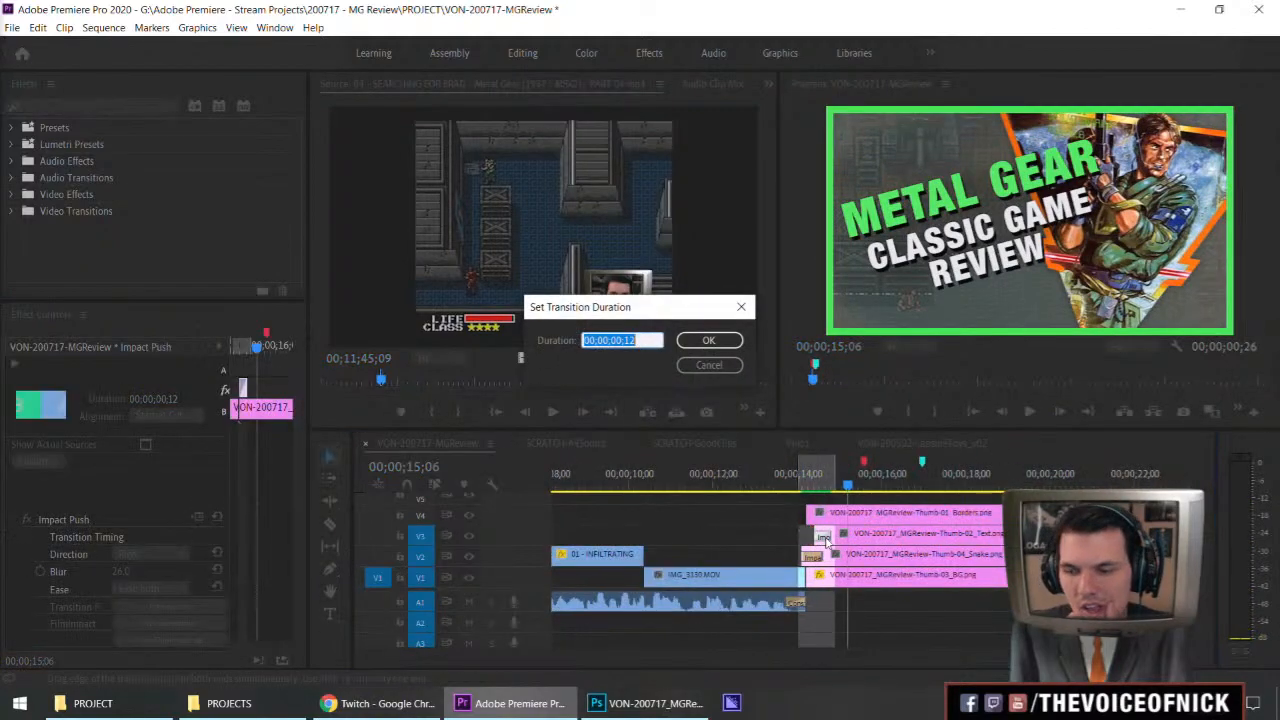
text(15)
key(Return)
click(815, 487)
key(space)
click(828, 582)
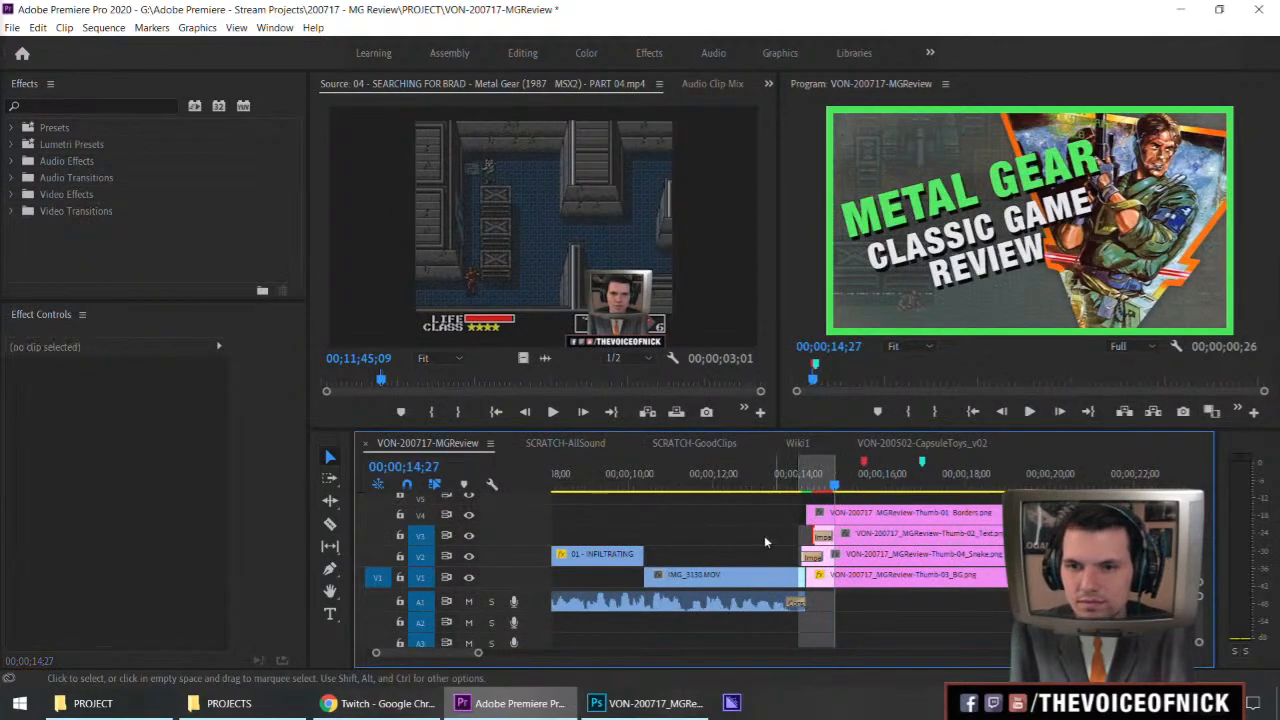
Extend the Text clip's start on V3 to line up with the Snake clip's start and render the marked section.
click(811, 490)
drag(818, 493, 802, 535)
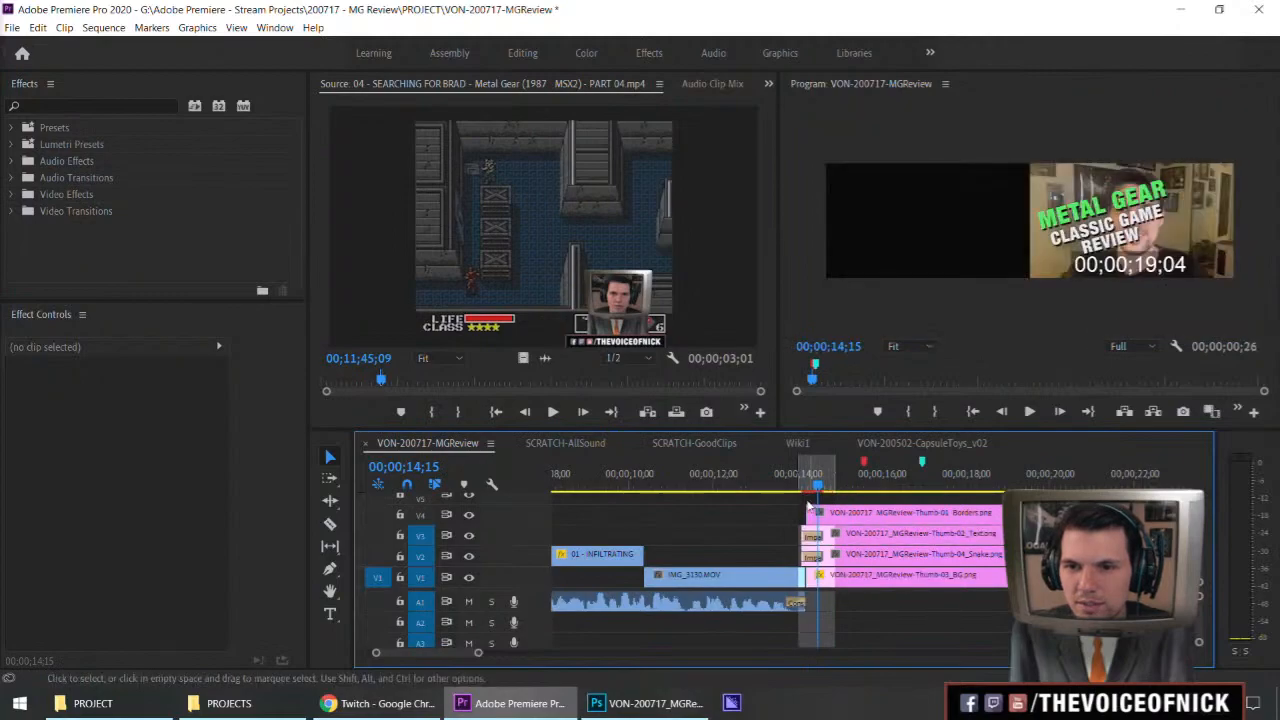
mouse_move(814, 487)
mouse_down()
mouse_move(796, 502)
mouse_move(820, 508)
mouse_up()
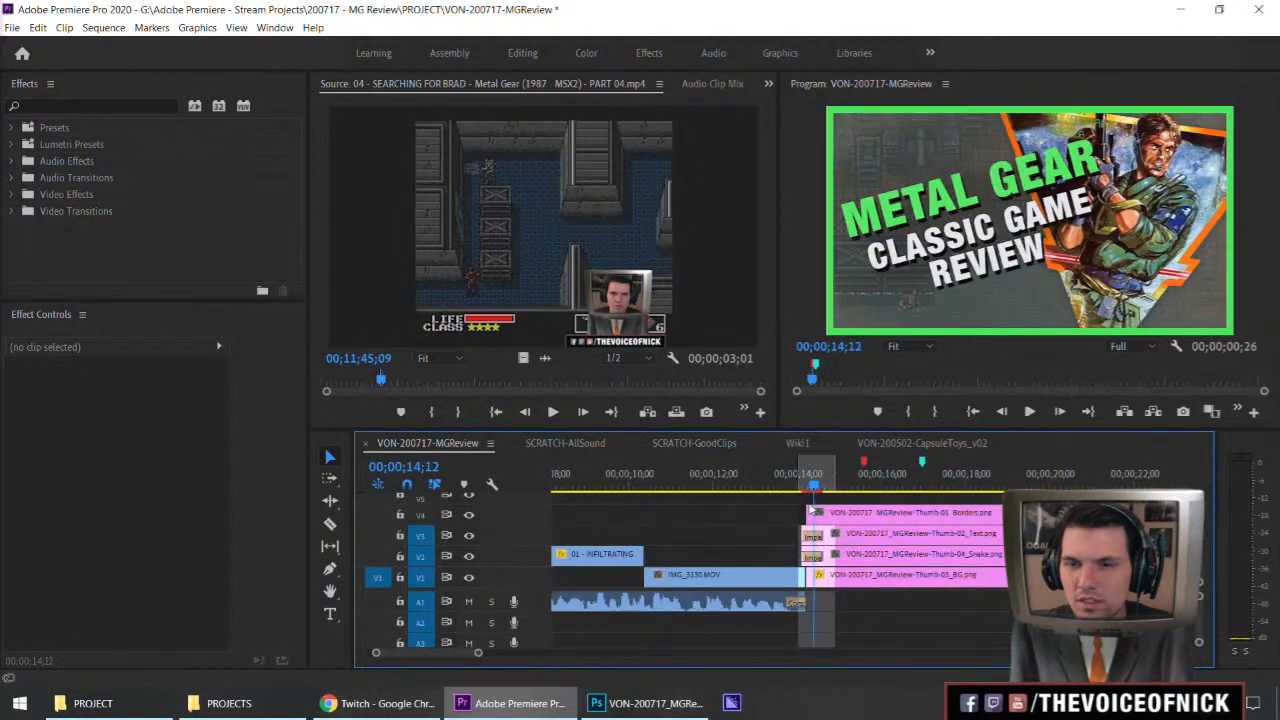
key(Return)
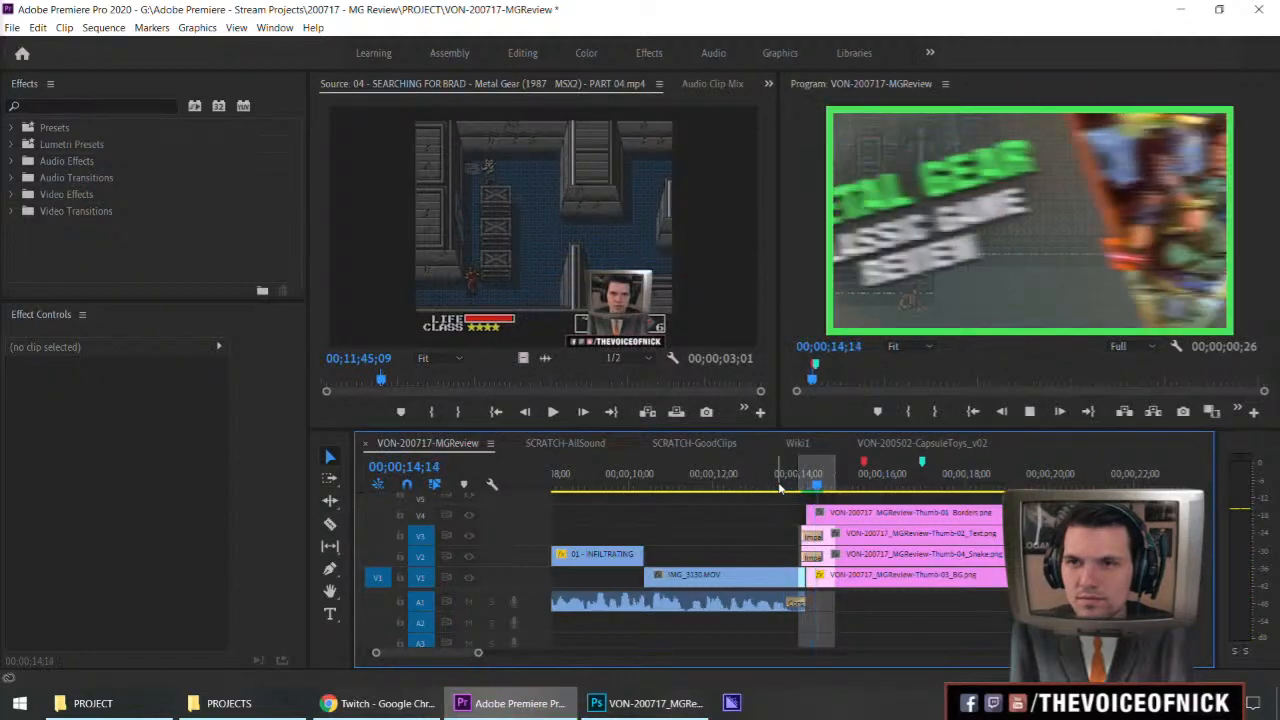
Play the rendered title card in an enlarged preview and replay it from before the entrances.
key(grave)
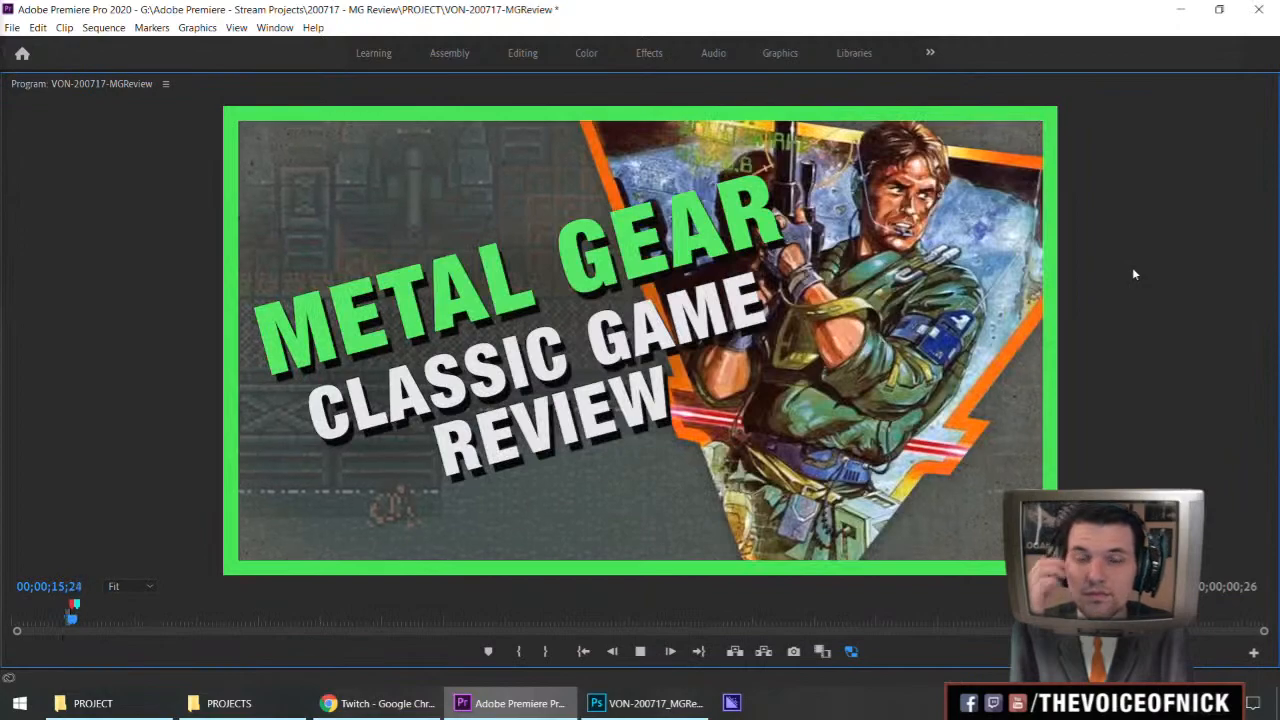
key(grave)
key(space)
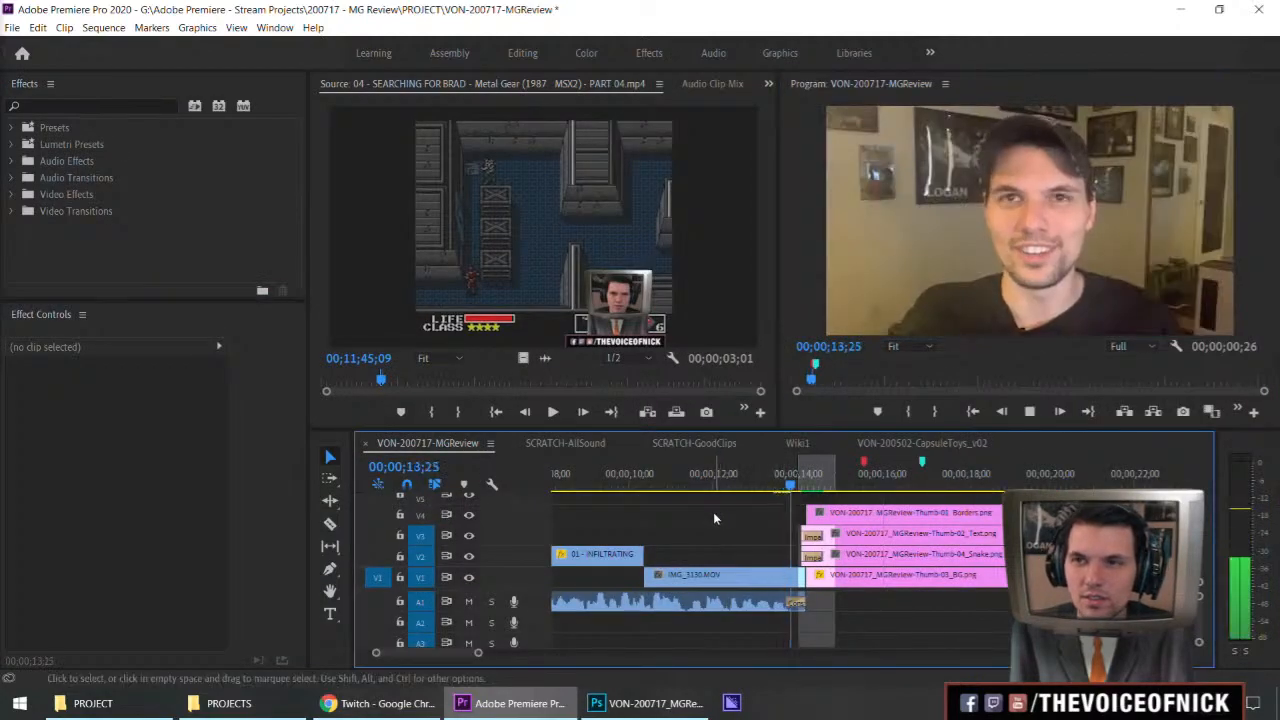
Scrub to the title card's full layout in an enlarged preview and switch to VON-200717_MGReview-Thumb.psd in Photoshop.
click(785, 476)
drag(785, 475, 826, 490)
key(grave)
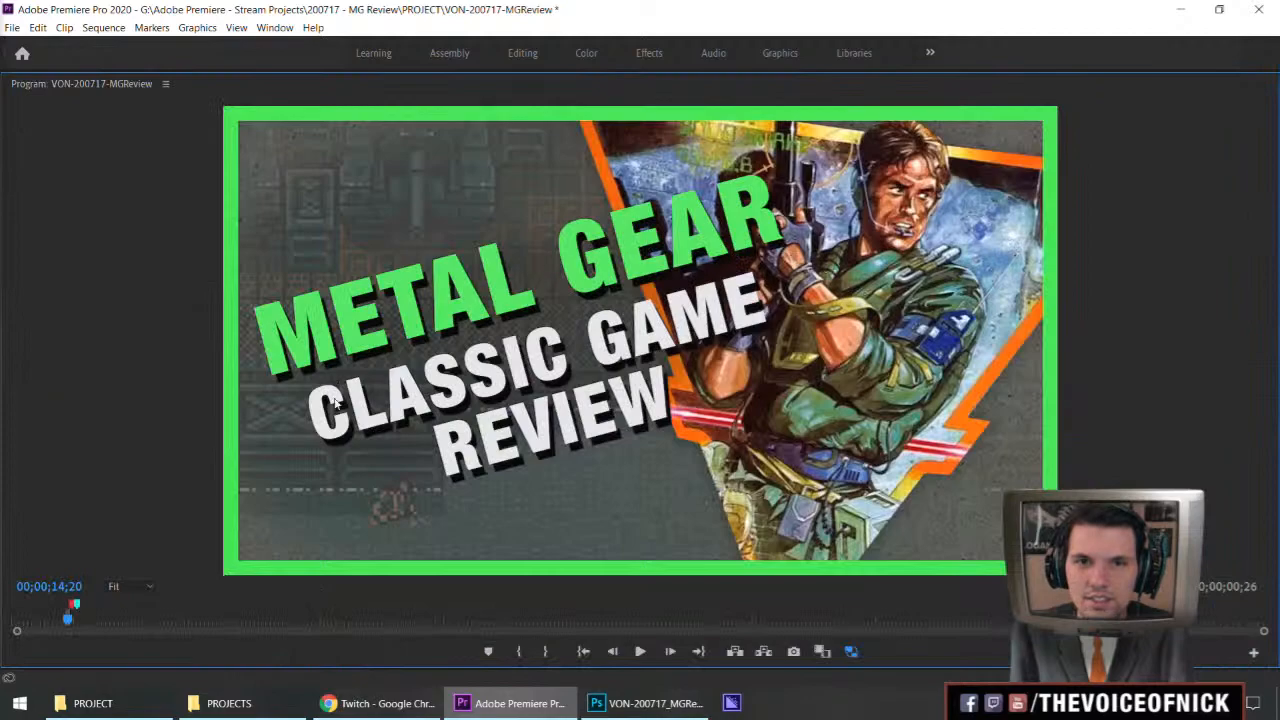
key(alt+Tab)
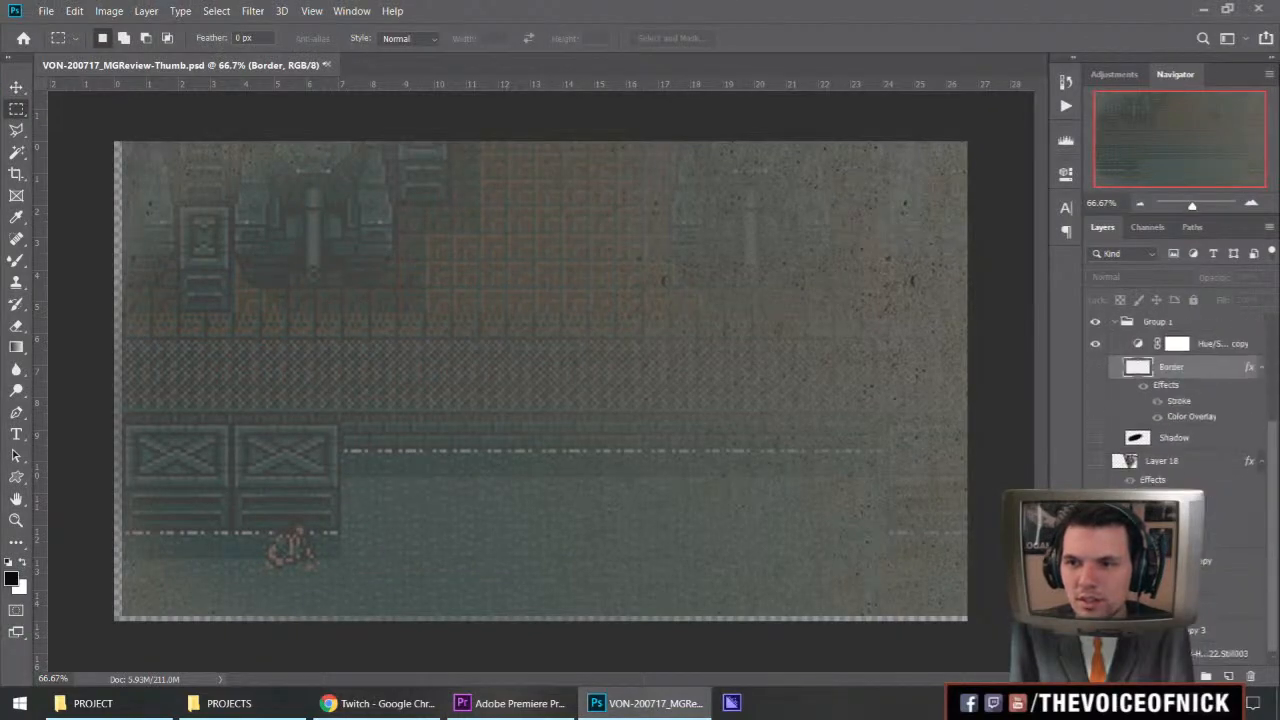
Hide the background artwork and show only the title's shadow with the METAL GEAR and CLASSIC GAME REVIEW text layers.
click(1095, 653)
click(1095, 511)
click(1095, 511)
click(1095, 511)
click(1095, 605)
click(1095, 511)
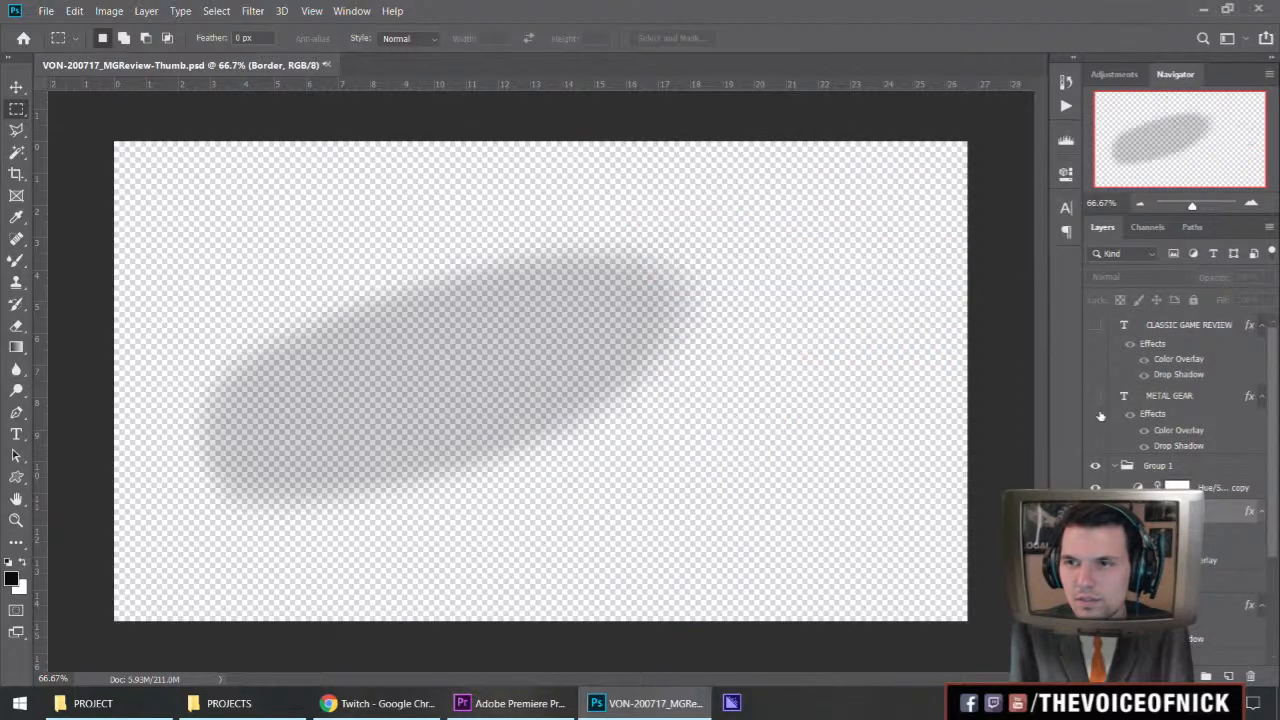
click(1095, 325)
click(1095, 395)
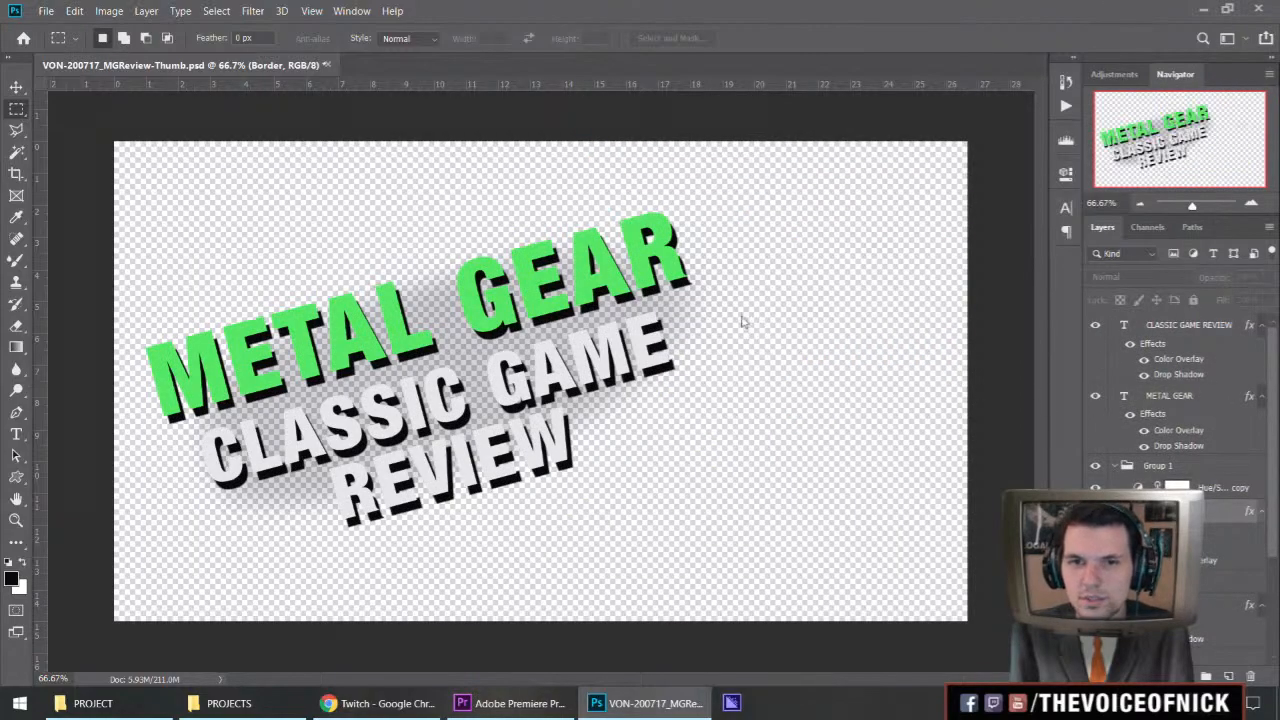
Save the visible layers as a PNG over VON-200717_MGReview-Thumb-02_Text and switch to Premiere Pro.
key(ctrl+shift+s)
click(272, 392)
click(190, 633)
click(280, 130)
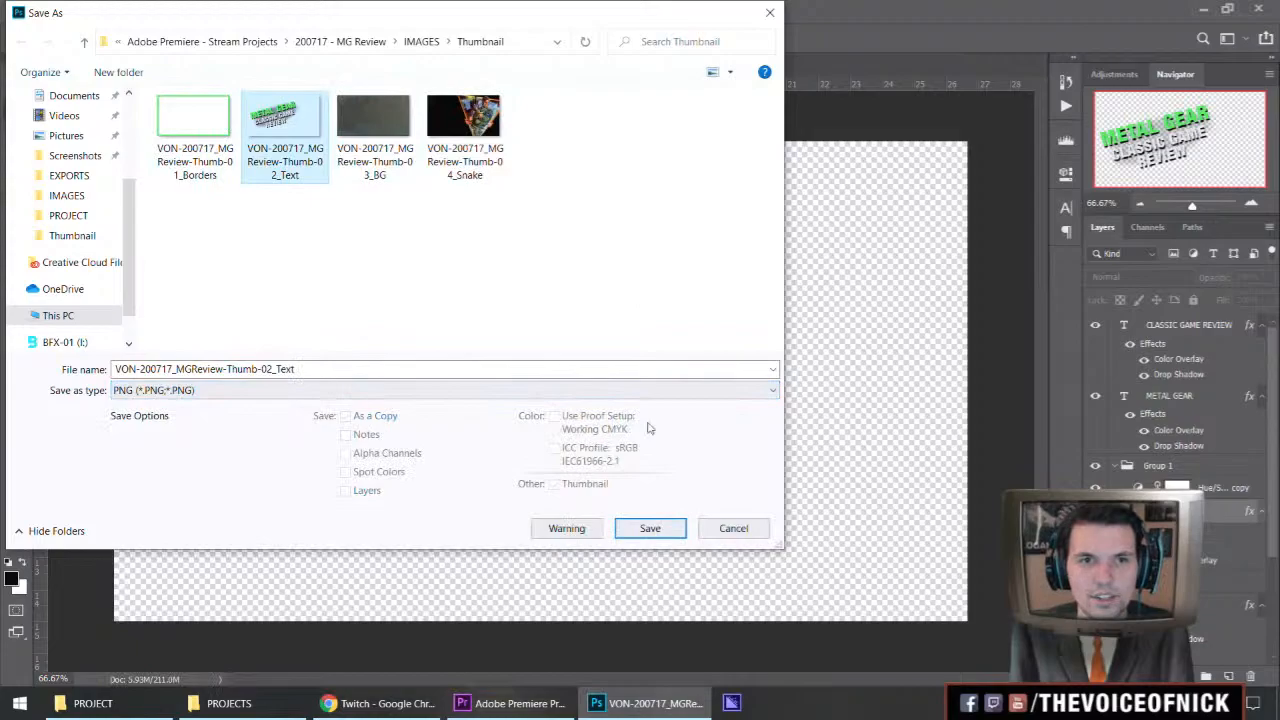
click(648, 530)
click(692, 356)
click(716, 208)
click(519, 703)
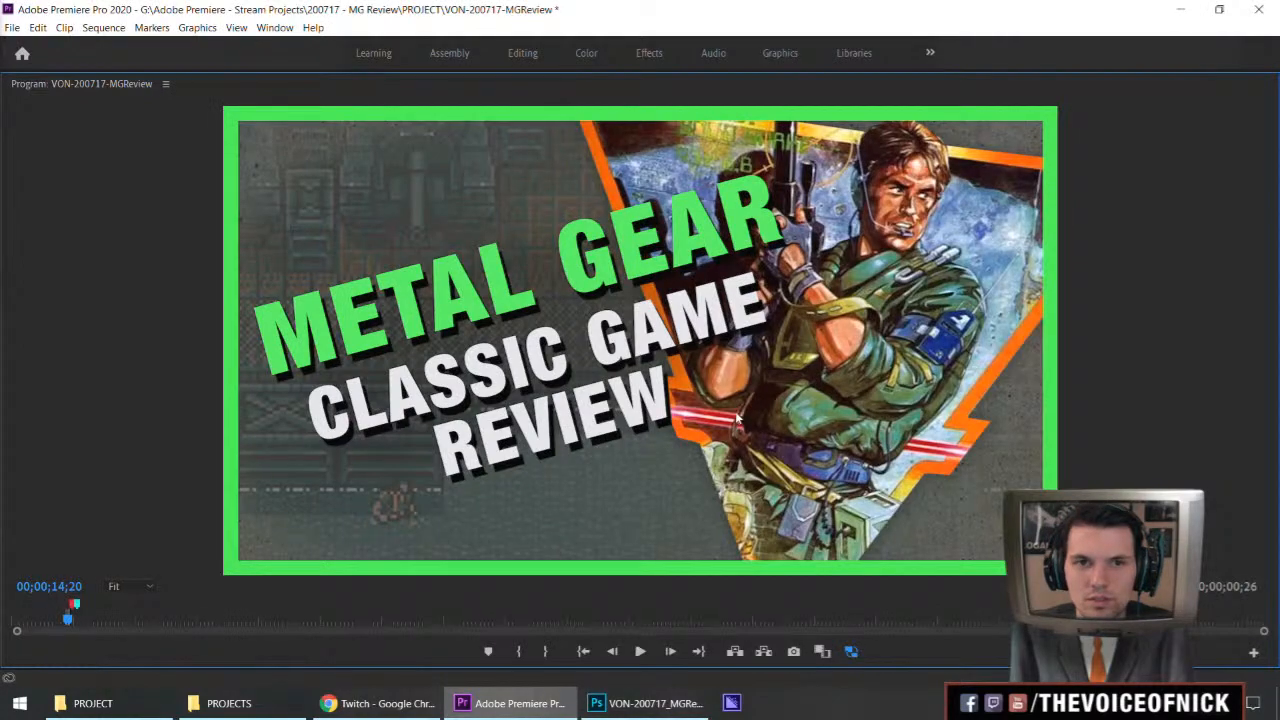
Restore the full panel layout, play the title card's entrances with the updated text image, and render the marked section.
key(grave)
mouse_move(816, 490)
mouse_down()
mouse_move(790, 495)
mouse_move(816, 500)
mouse_move(806, 491)
mouse_up()
key(space)
key(space)
click(769, 486)
key(space)
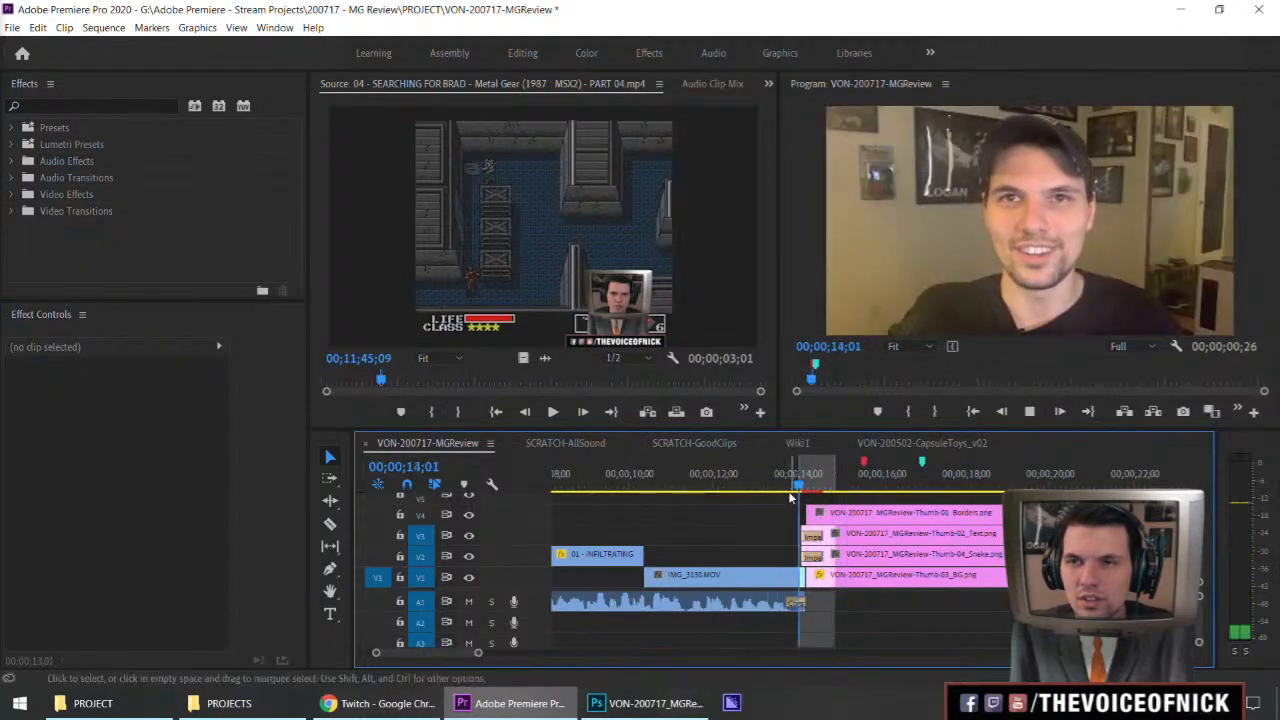
key(space)
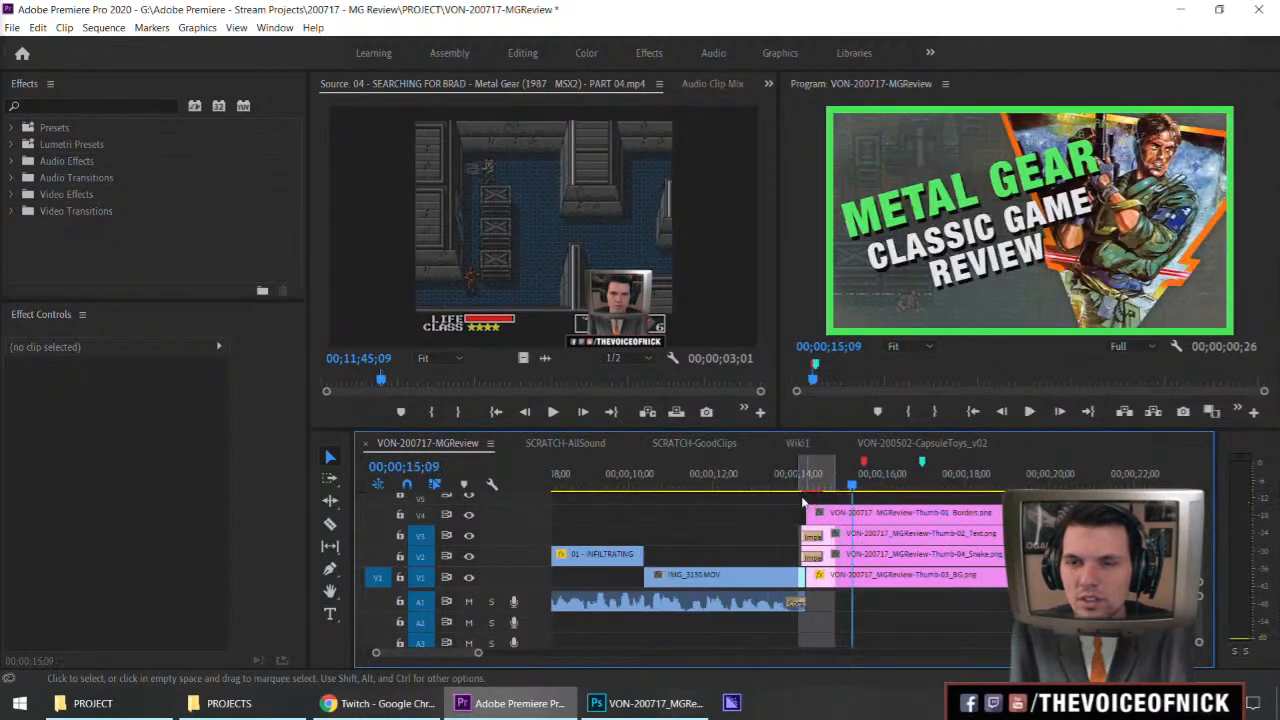
key(Return)
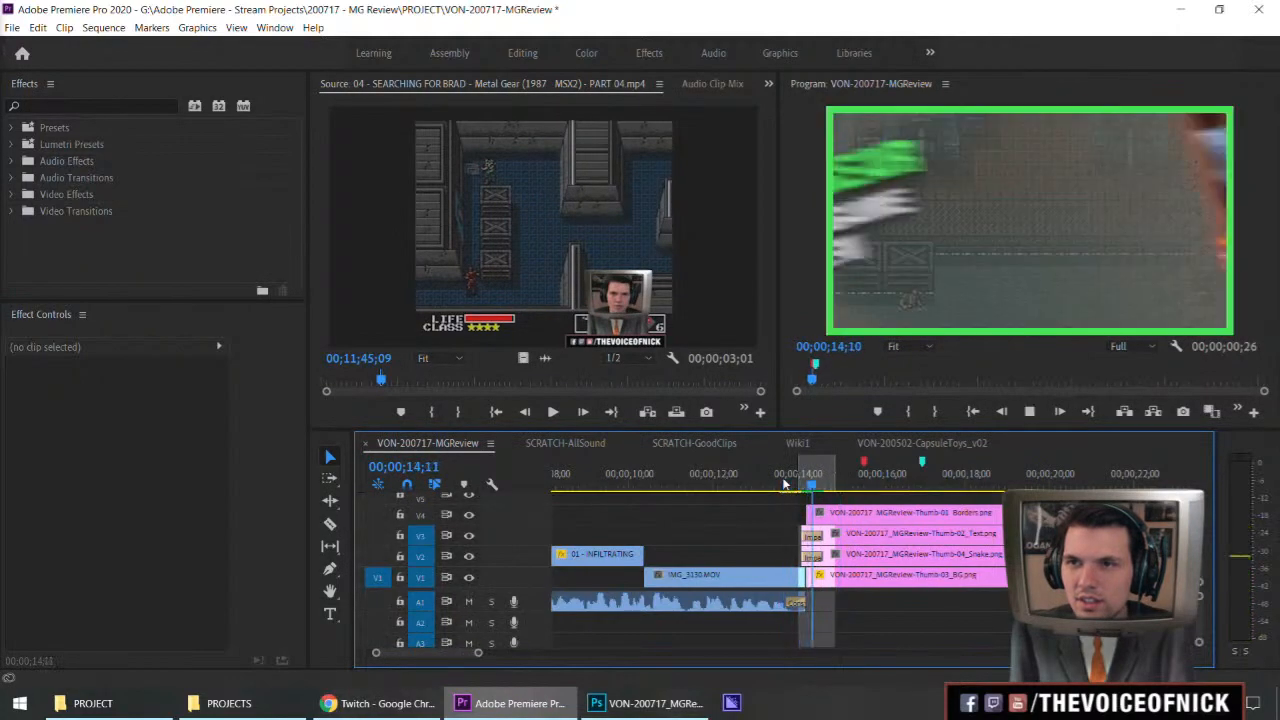
Clear the sequence's in and out points and place the playhead near the end of the title card.
key(minus)
key(minus)
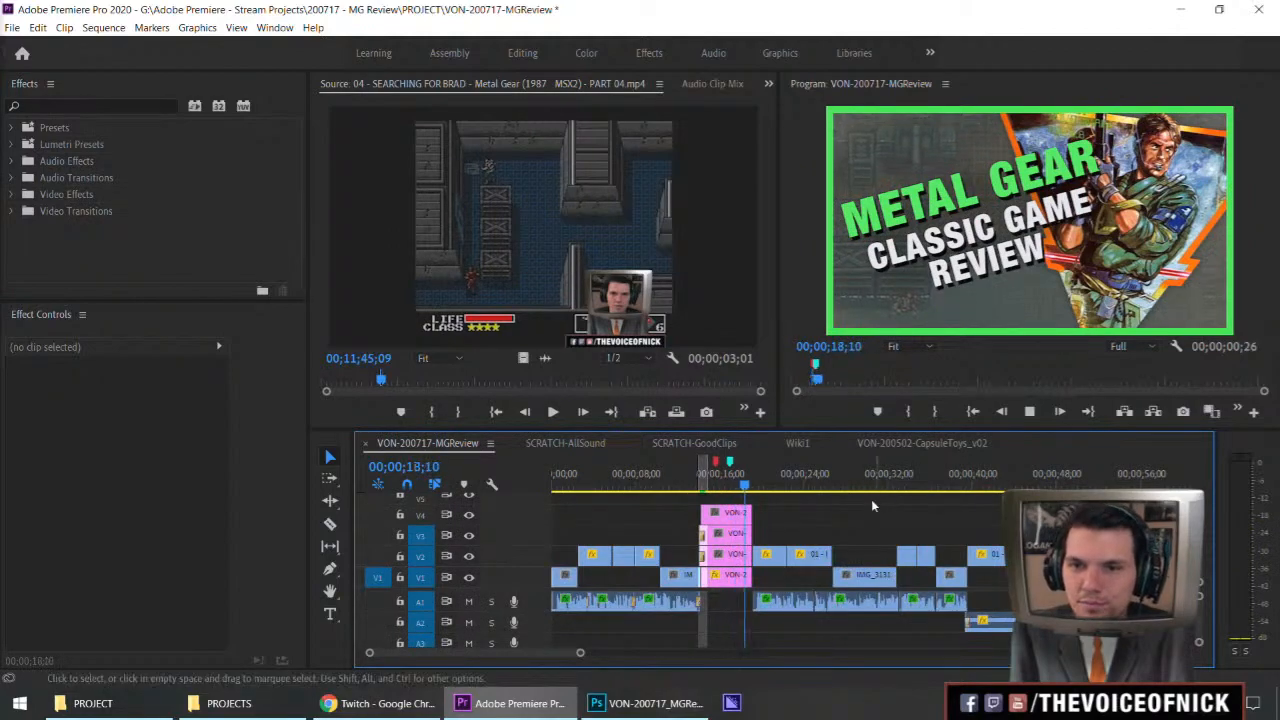
right_click(741, 482)
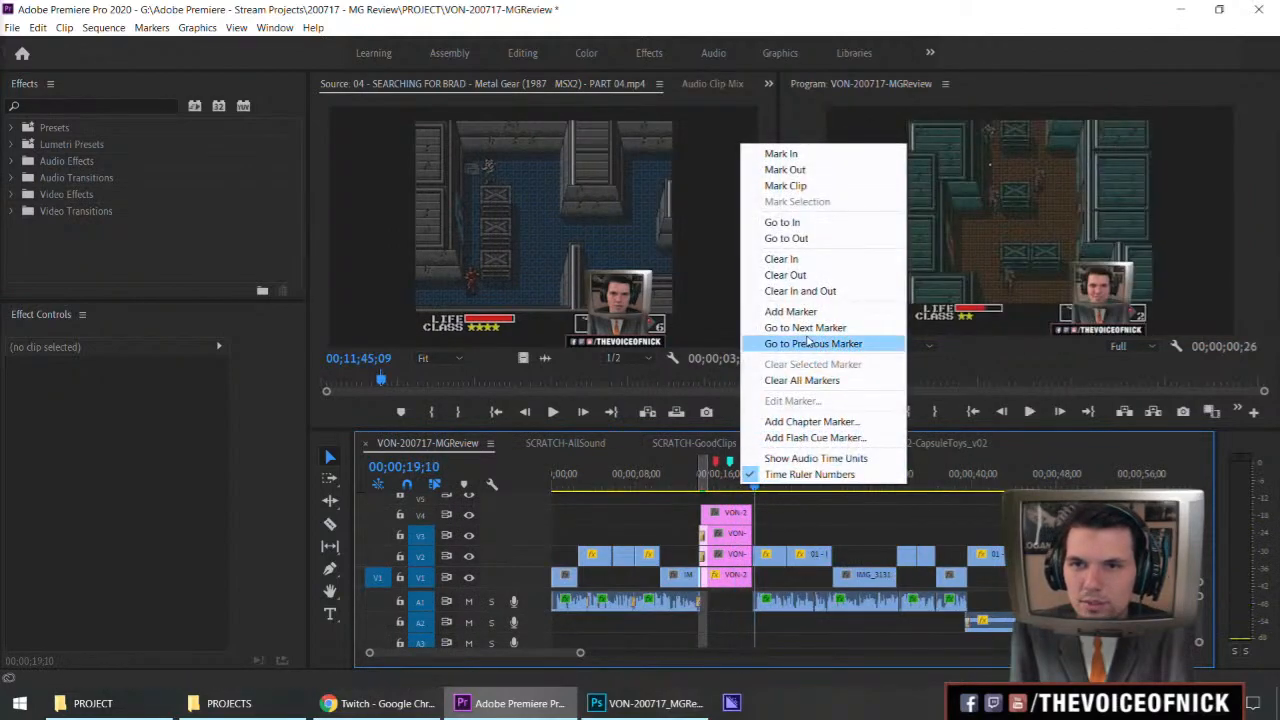
click(820, 291)
click(754, 490)
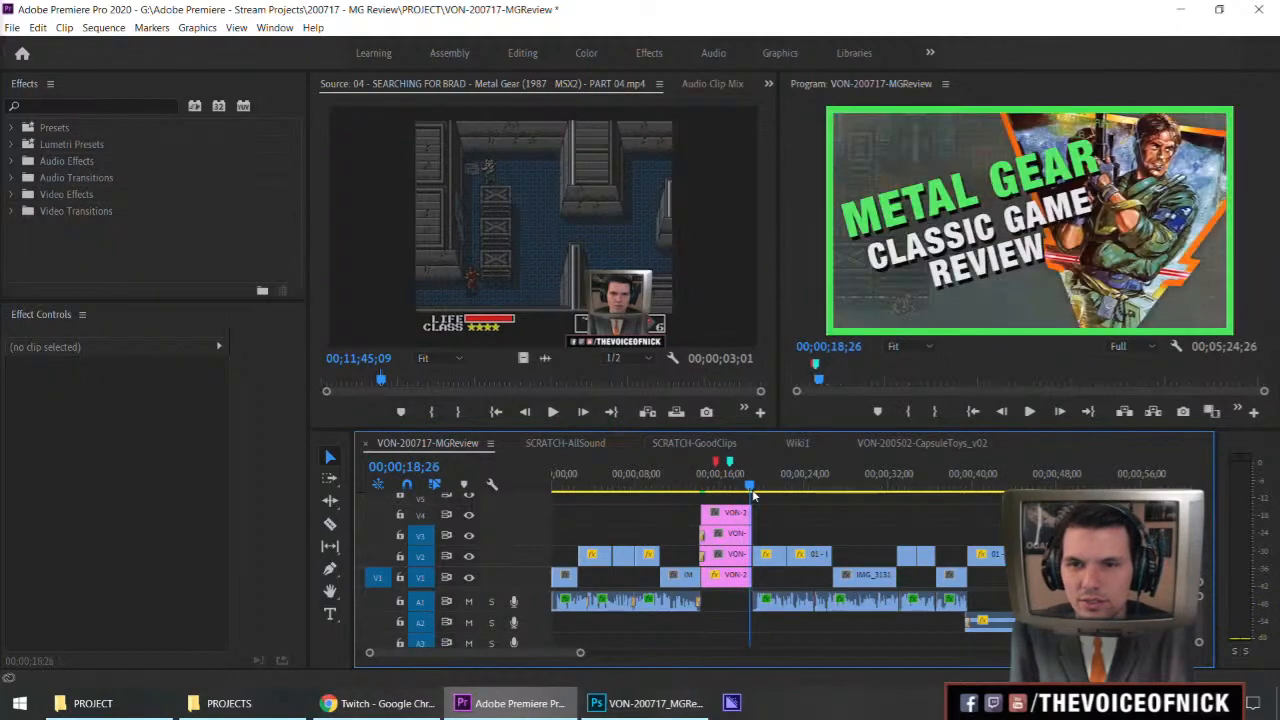
Delete the green and red sequence markers above the title card and save the project.
right_click(730, 463)
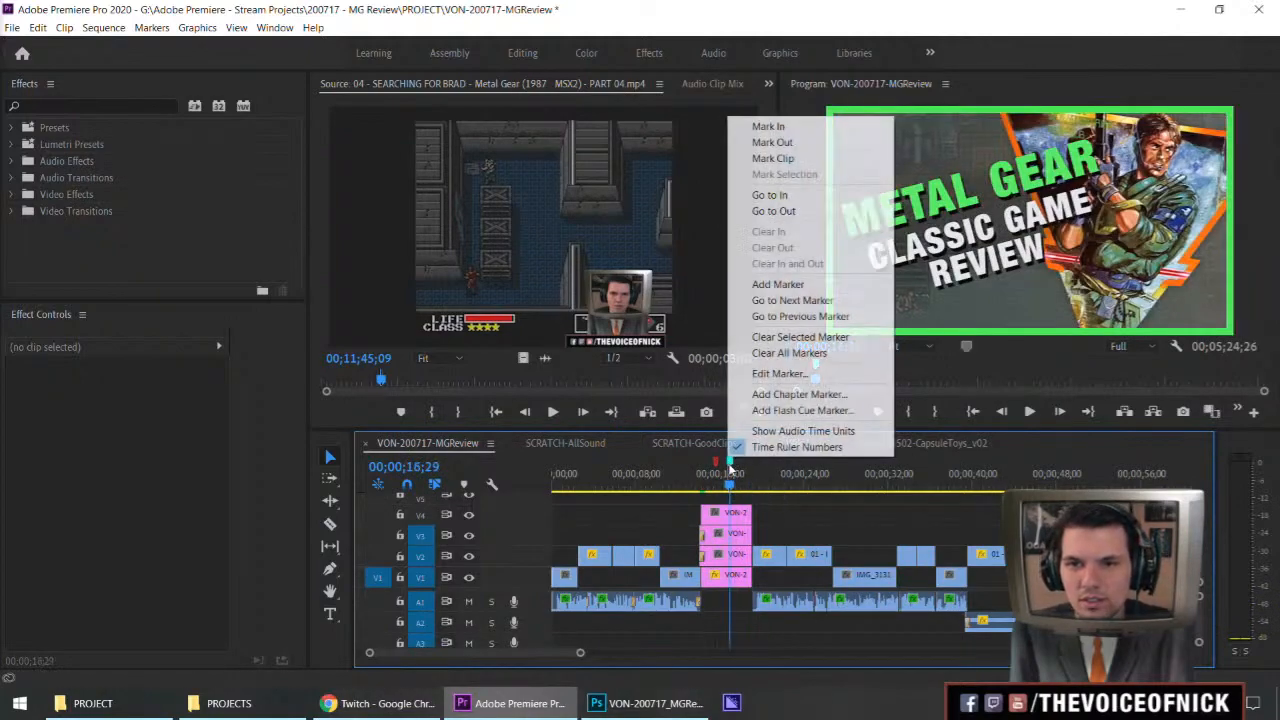
click(770, 337)
click(715, 462)
right_click(715, 462)
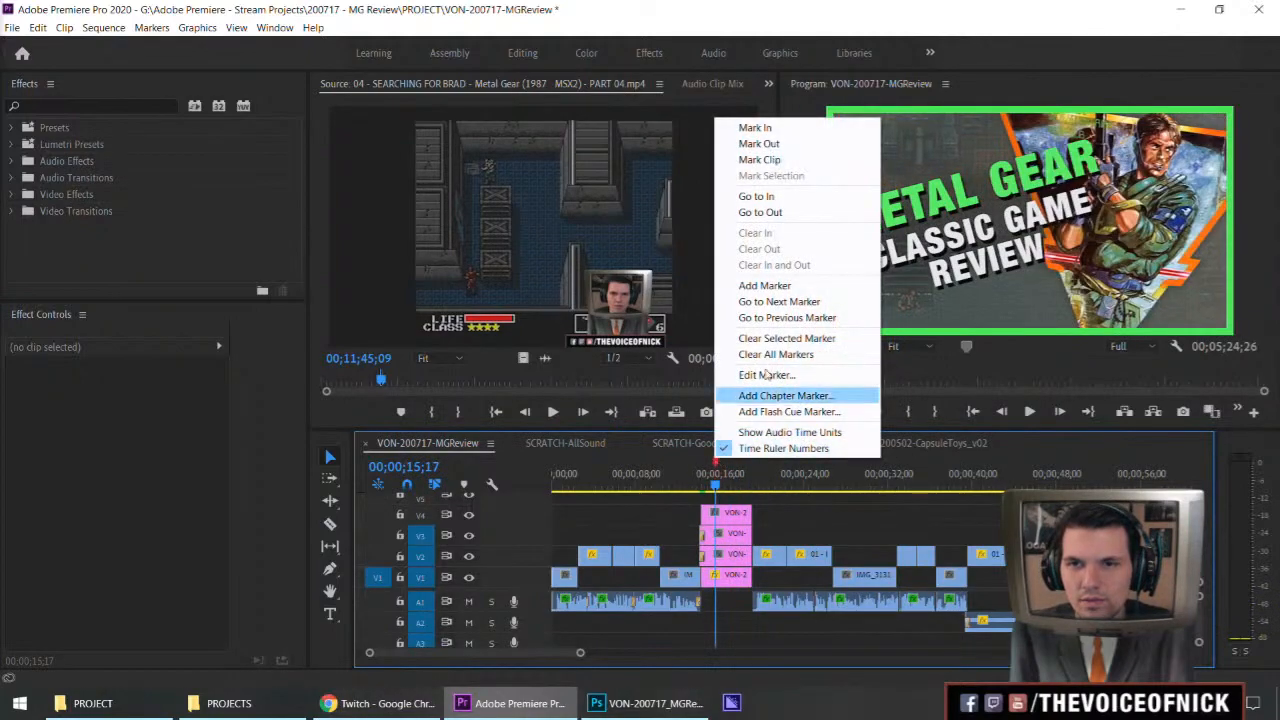
click(790, 338)
key(ctrl+s)
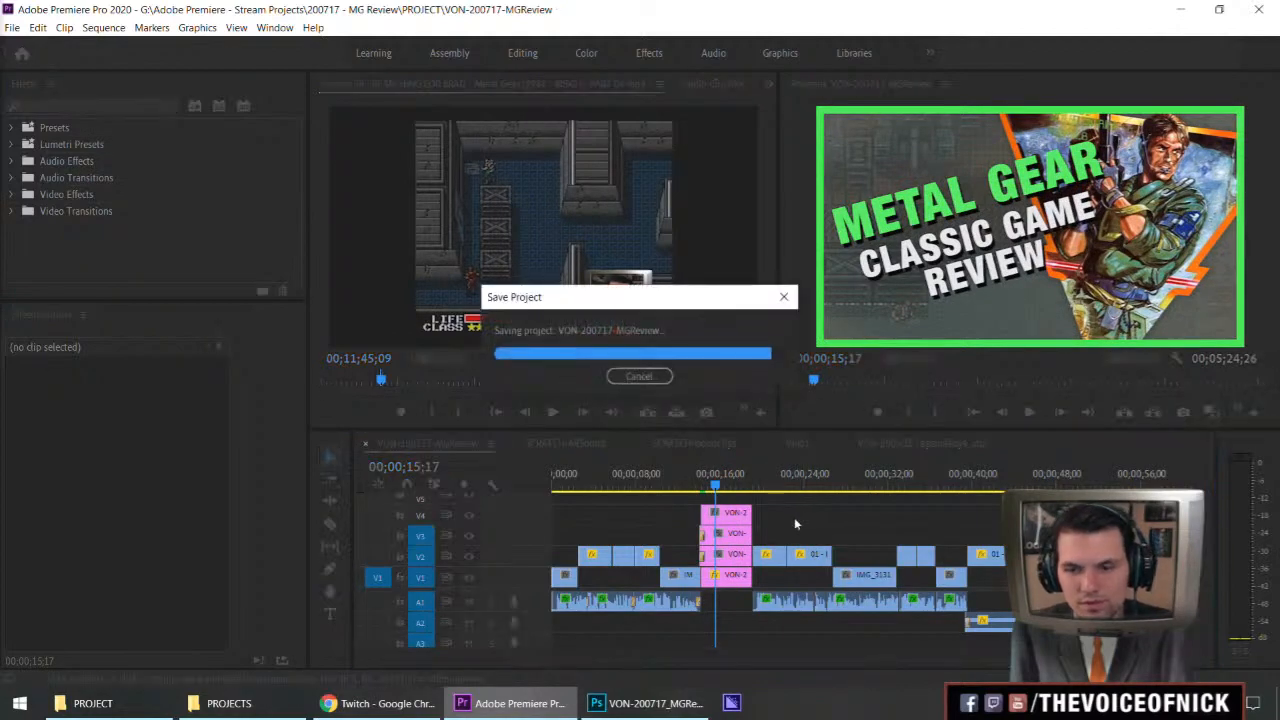
Return to the start of the sequence and audition Danosongs - Alive Inside Infinity.wav from the VON-200502_CapsuleToys project at several points.
key(Home)
key(minus)
key(minus)
key(minus)
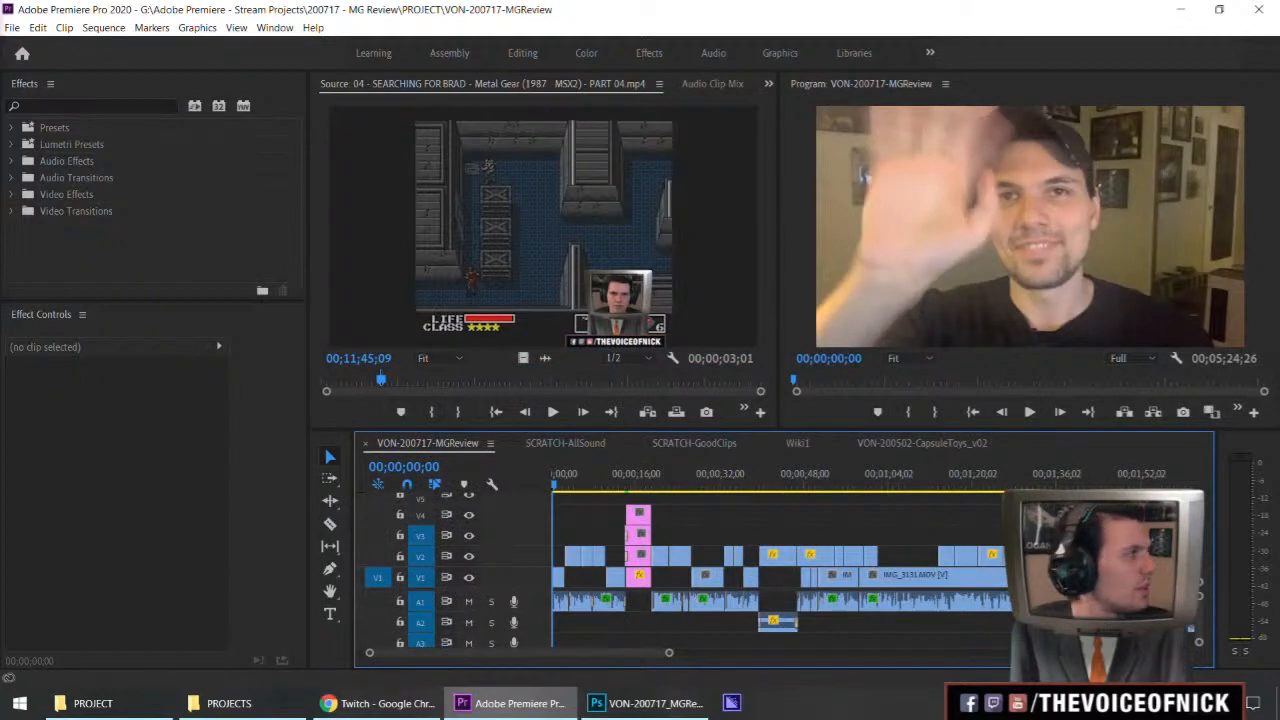
key(space)
drag(422, 313, 344, 317)
key(space)
click(451, 318)
click(516, 308)
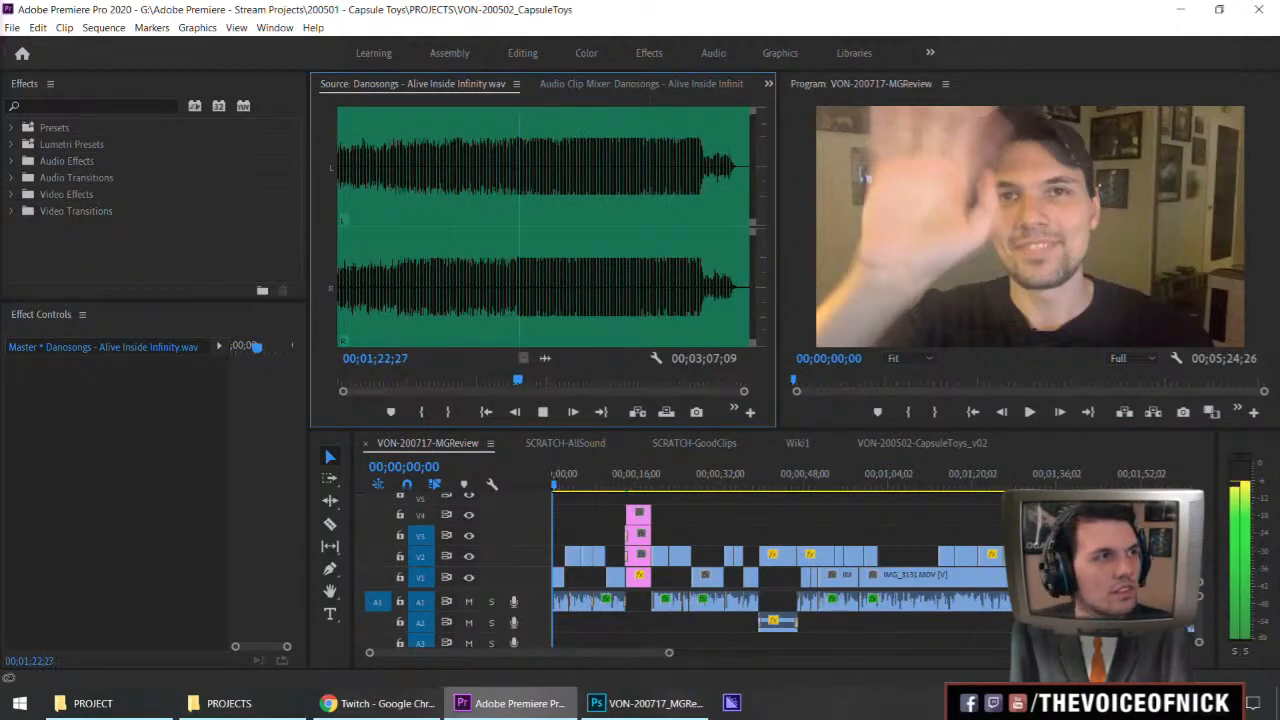
Sample further background music candidates at several points along their waveforms.
key(space)
click(490, 307)
click(542, 313)
click(351, 317)
click(425, 315)
click(637, 310)
click(697, 305)
key(space)
Audition Danosongs - Bionic Robotics.mp3 at its opening and middle passages, and replay it from the beginning.
click(350, 308)
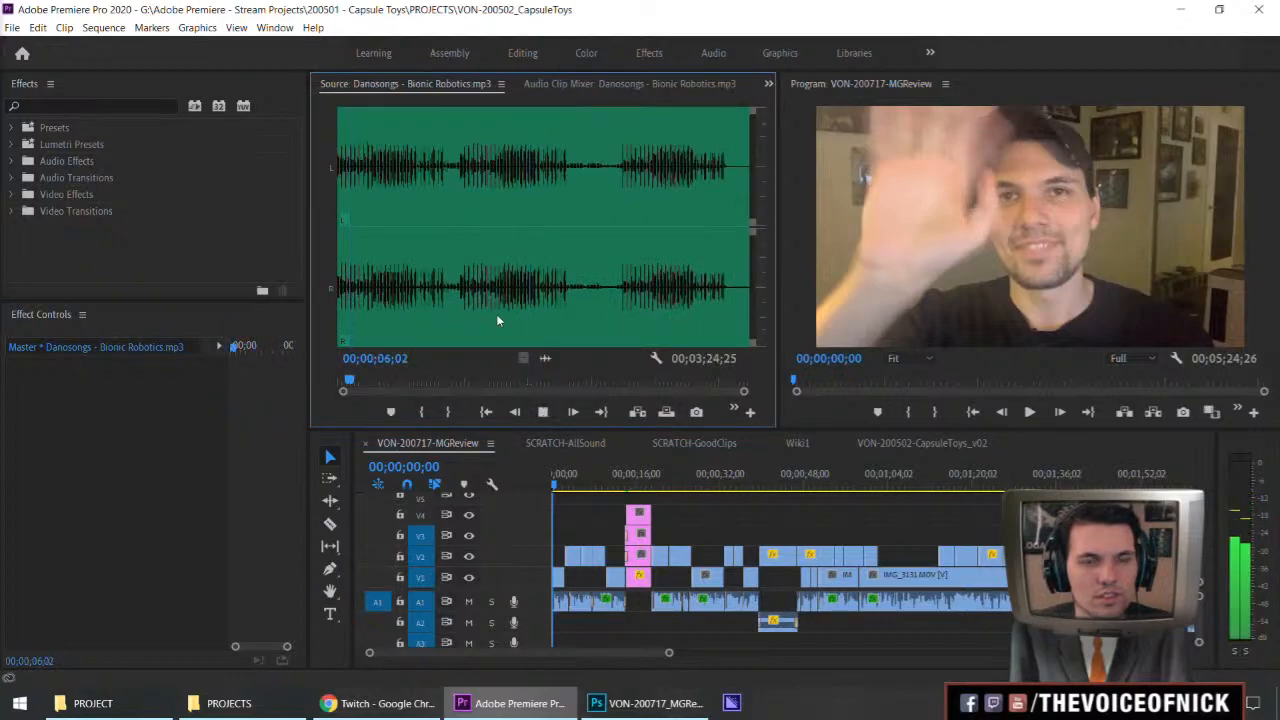
click(386, 307)
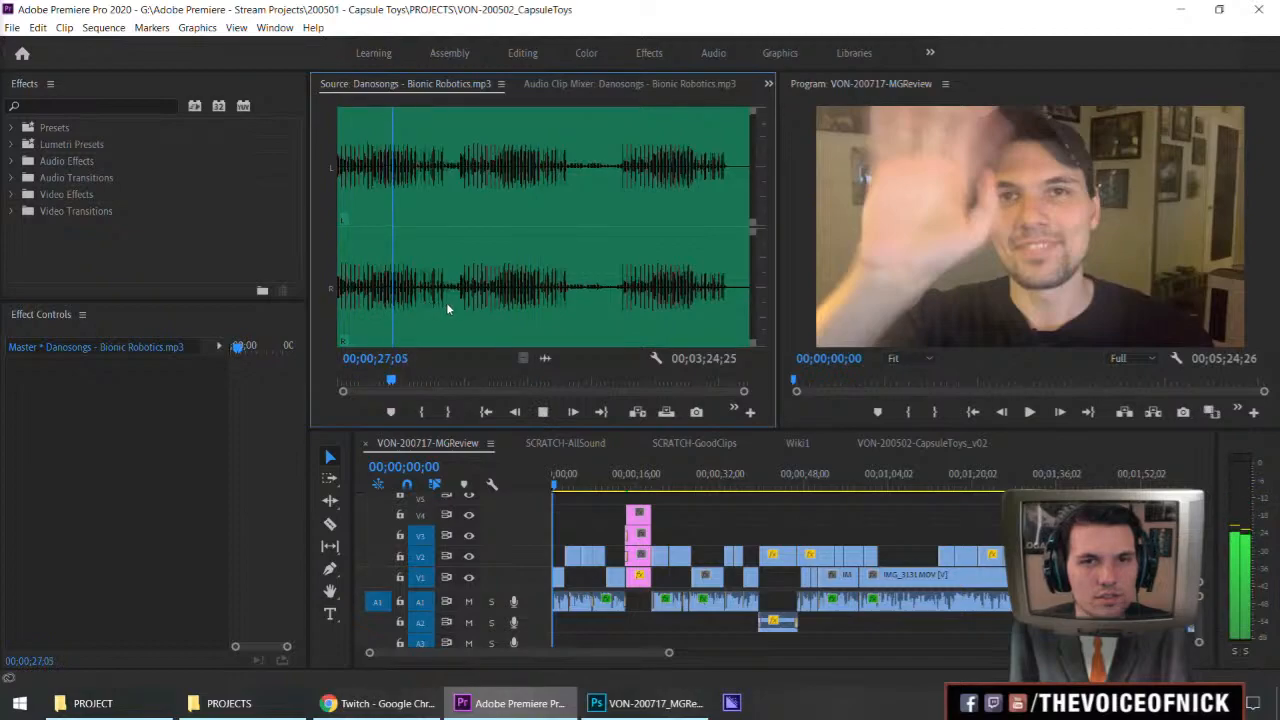
click(473, 304)
click(452, 303)
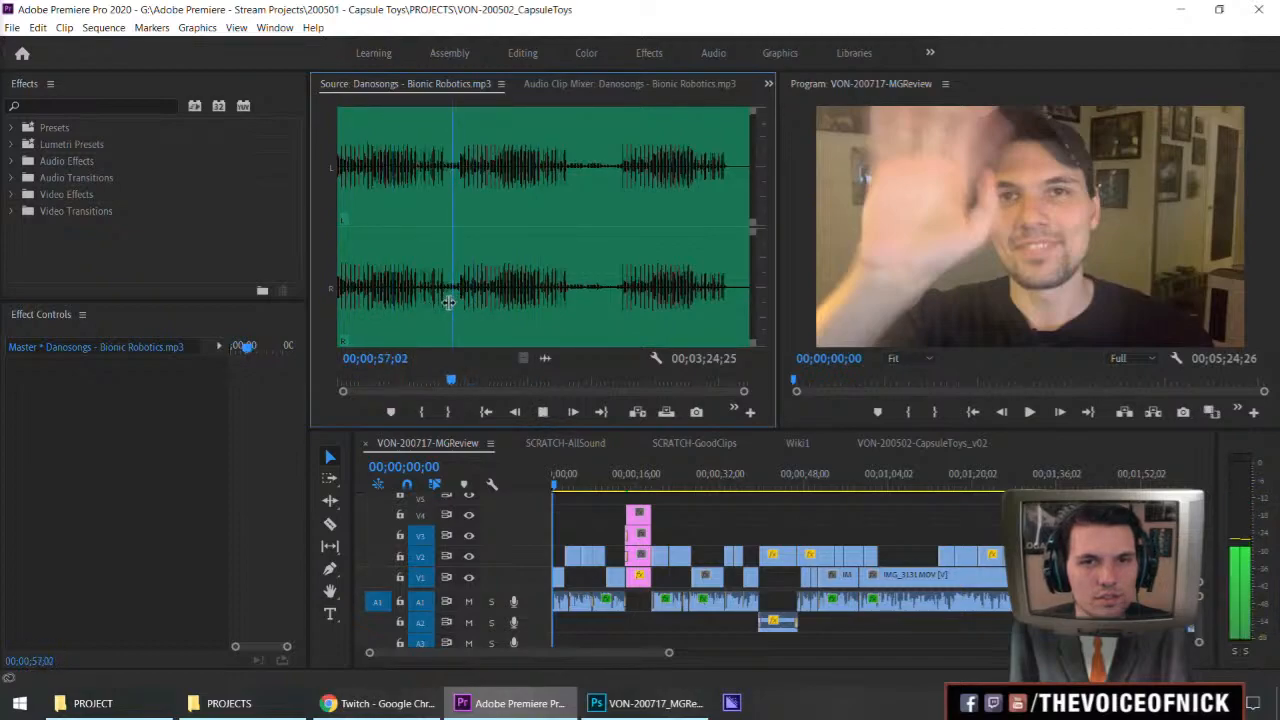
click(462, 302)
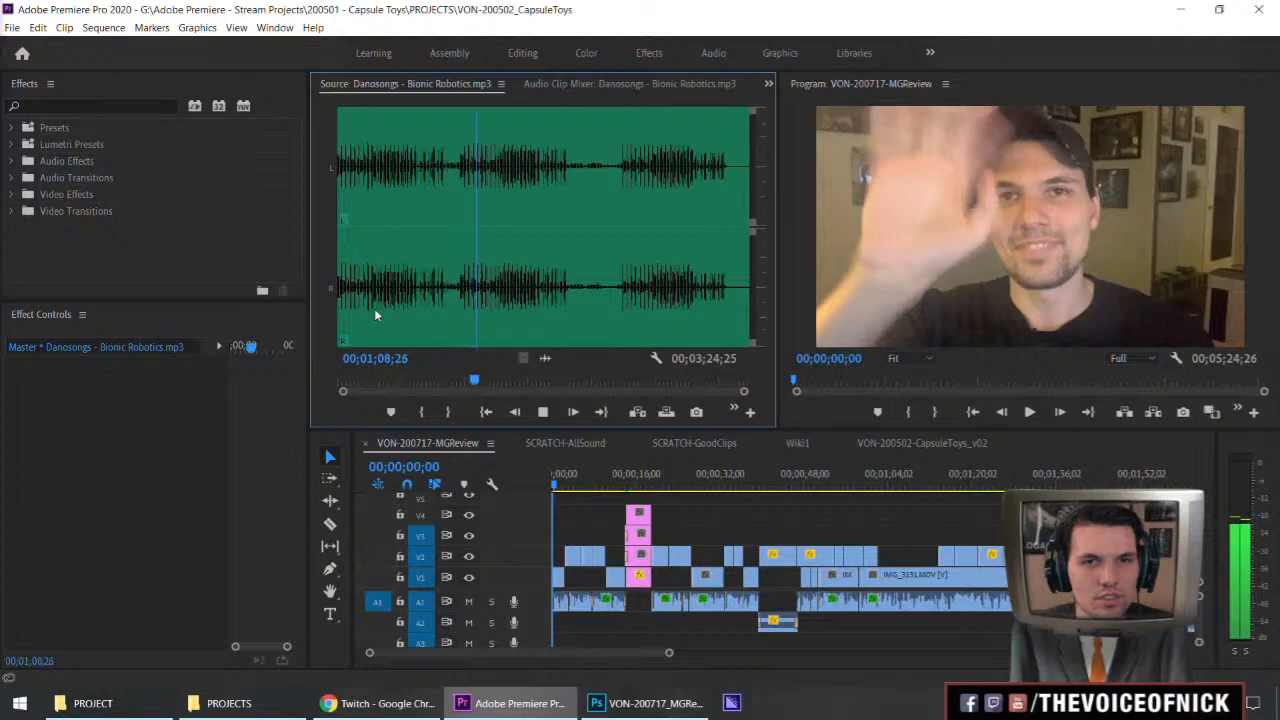
key(Home)
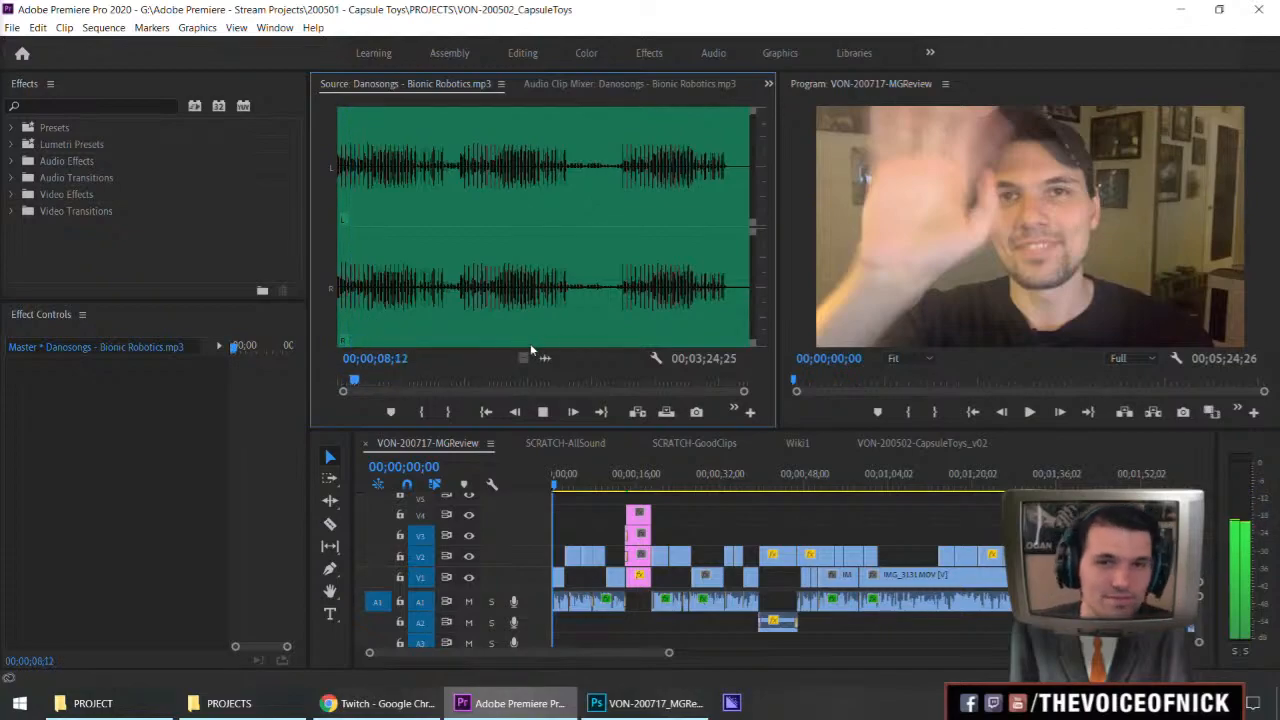
key(space)
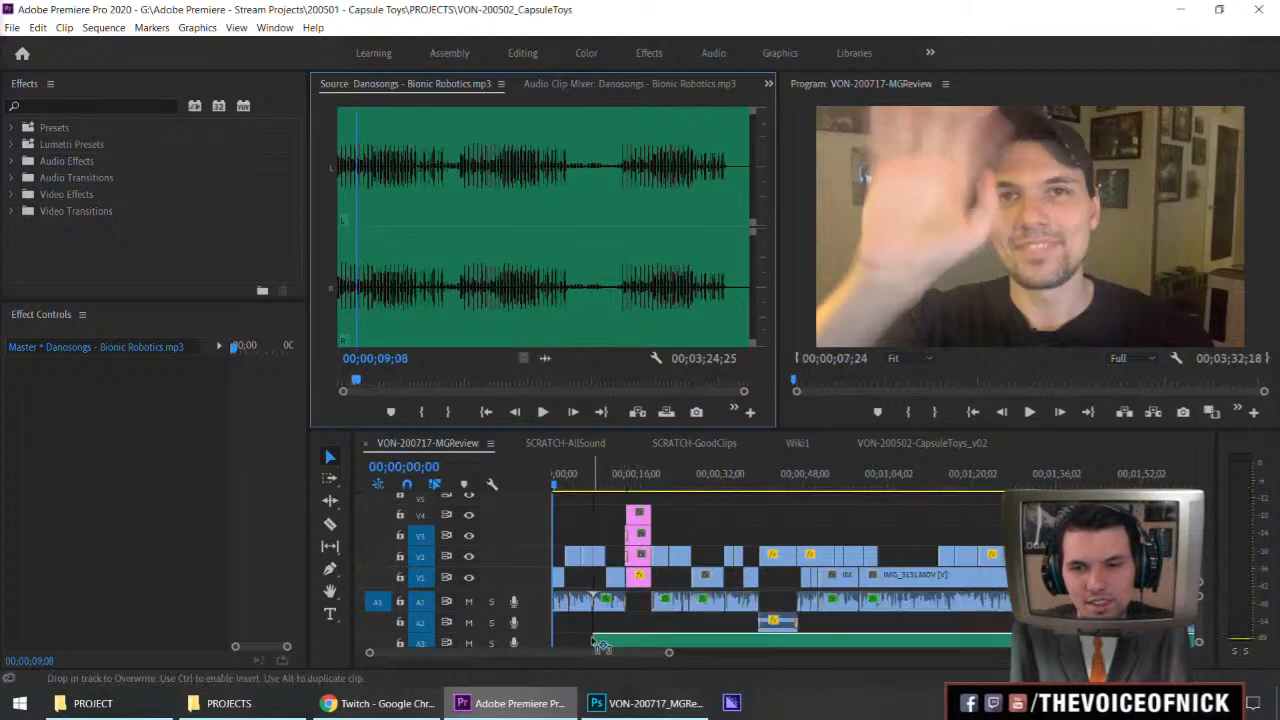
Place the audio of Danosongs - Bionic Robotics.mp3 on track A3 at the start of the VON-200717-MGReview sequence.
click(480, 604)
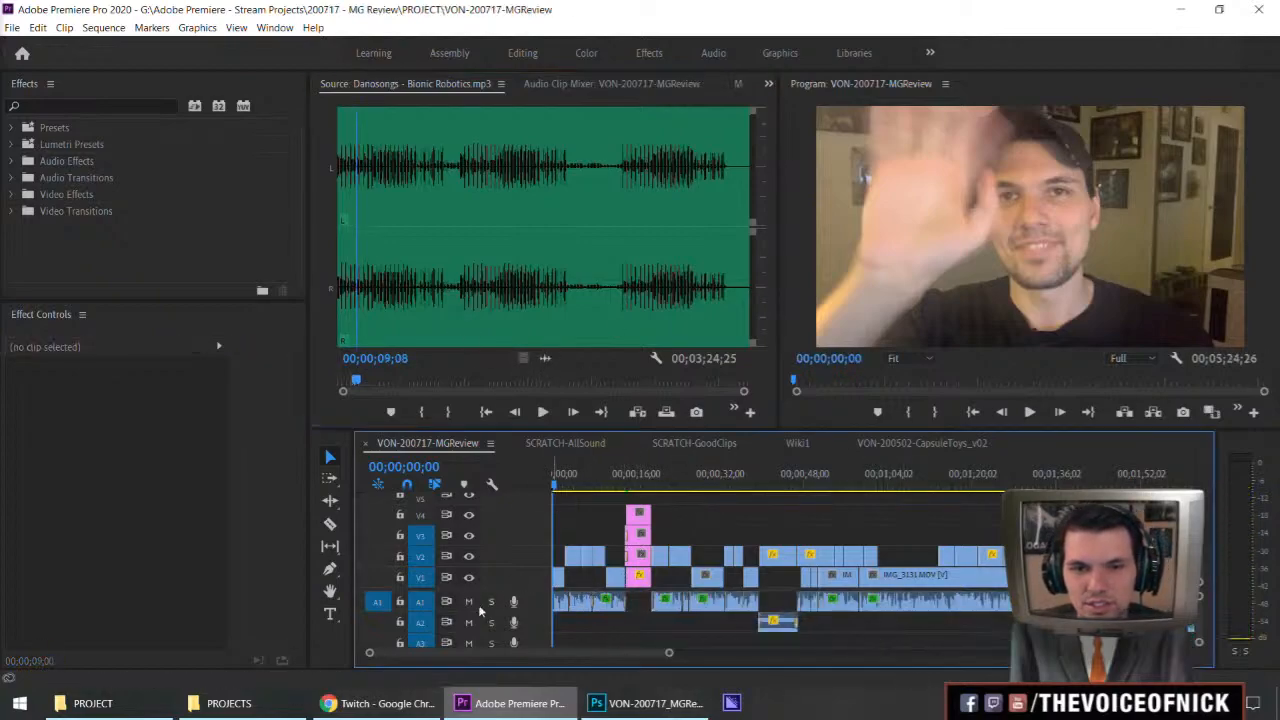
drag(496, 565, 496, 565)
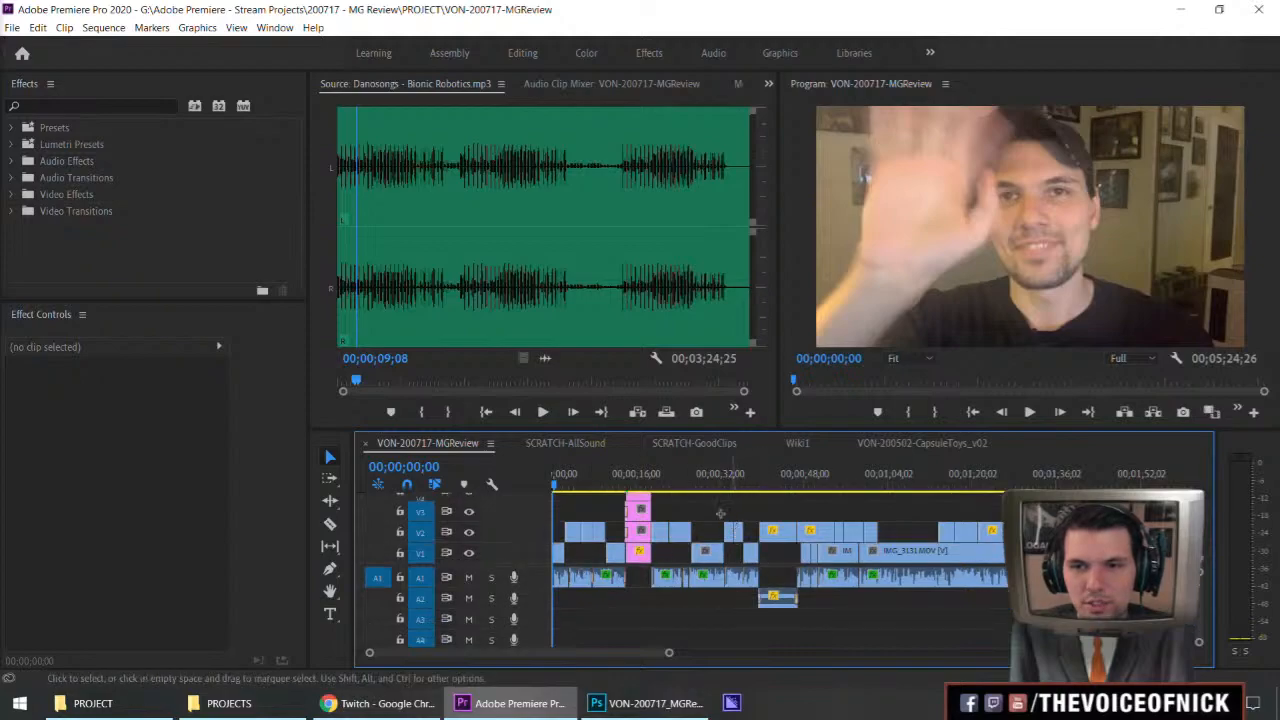
key(equal)
key(minus)
key(minus)
key(minus)
key(equal)
key(minus)
drag(544, 358, 568, 618)
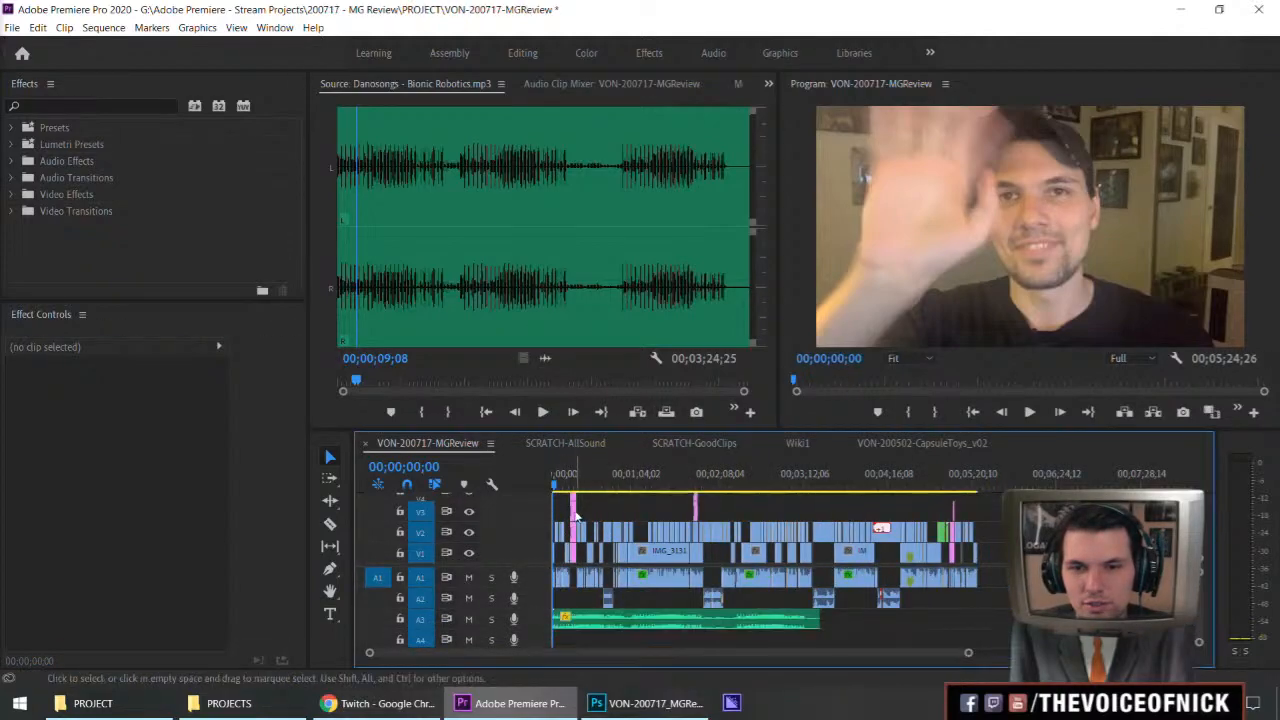
Make track A3 taller and lower the volume of the Bionic Robotics music clip.
key(equal)
key(equal)
key(equal)
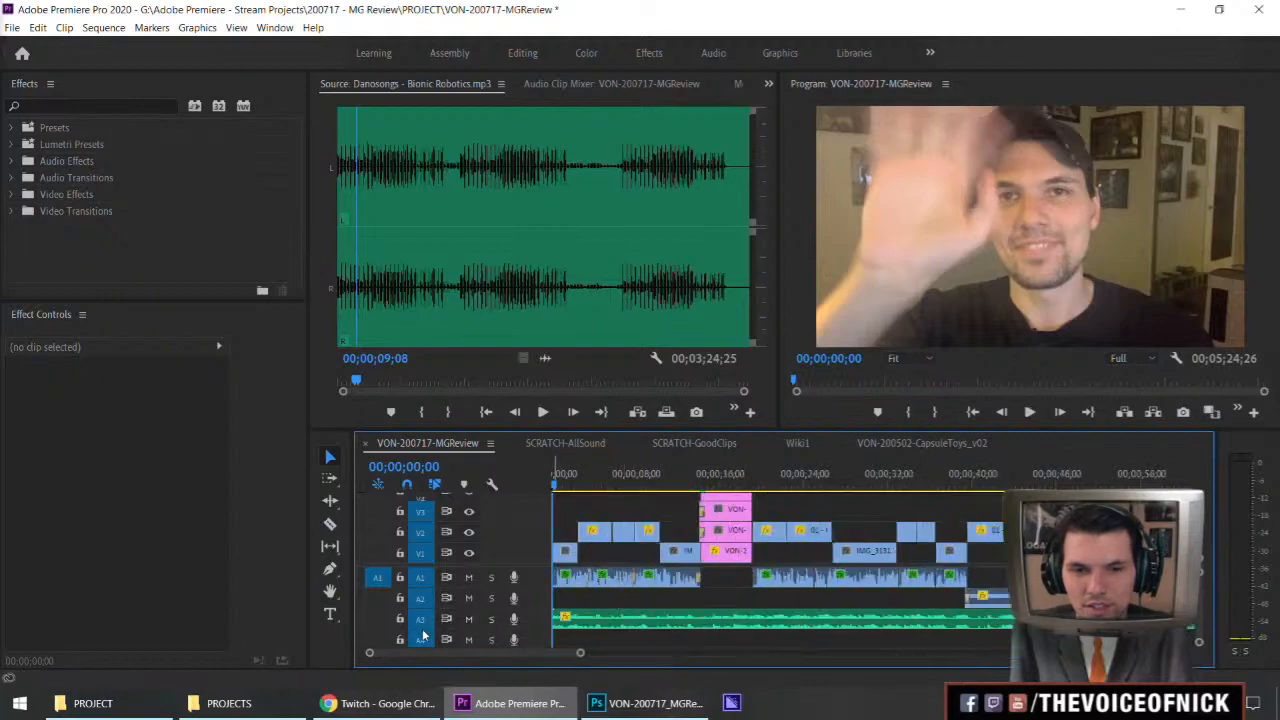
drag(449, 634, 450, 646)
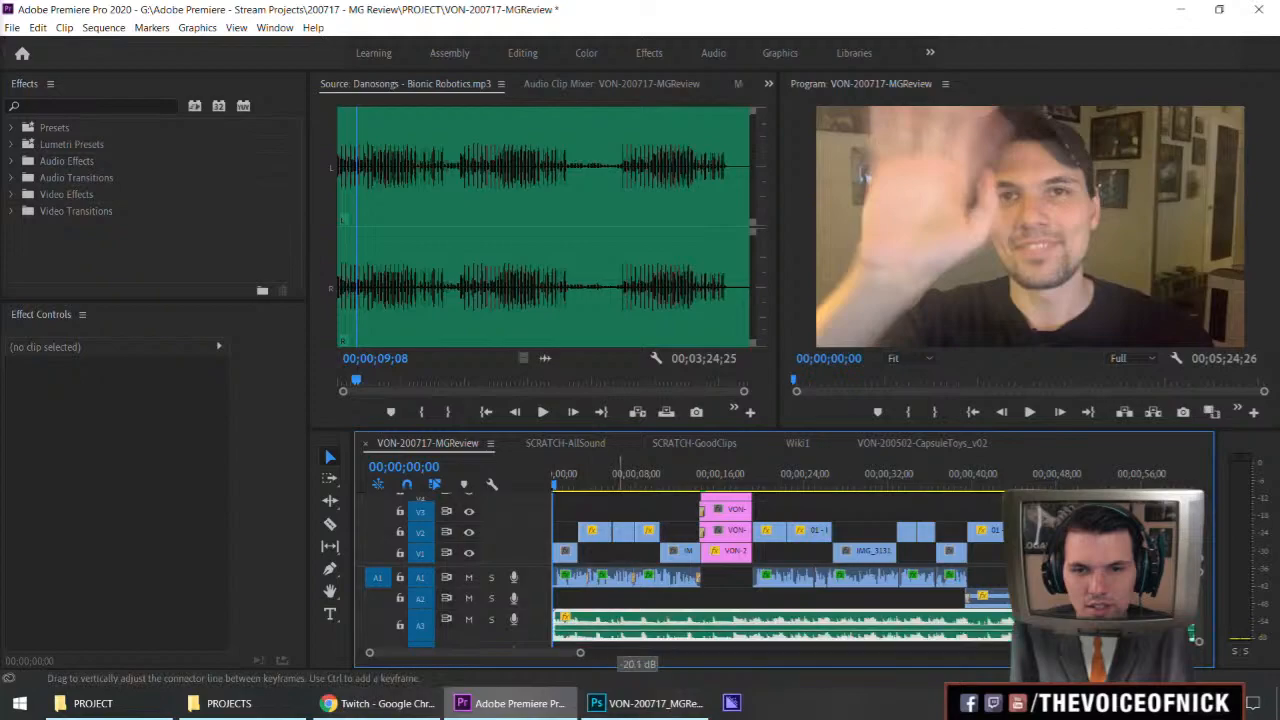
click(624, 644)
drag(620, 633, 622, 625)
Play the opening of the review with the music and check the passage around the first clip again.
key(space)
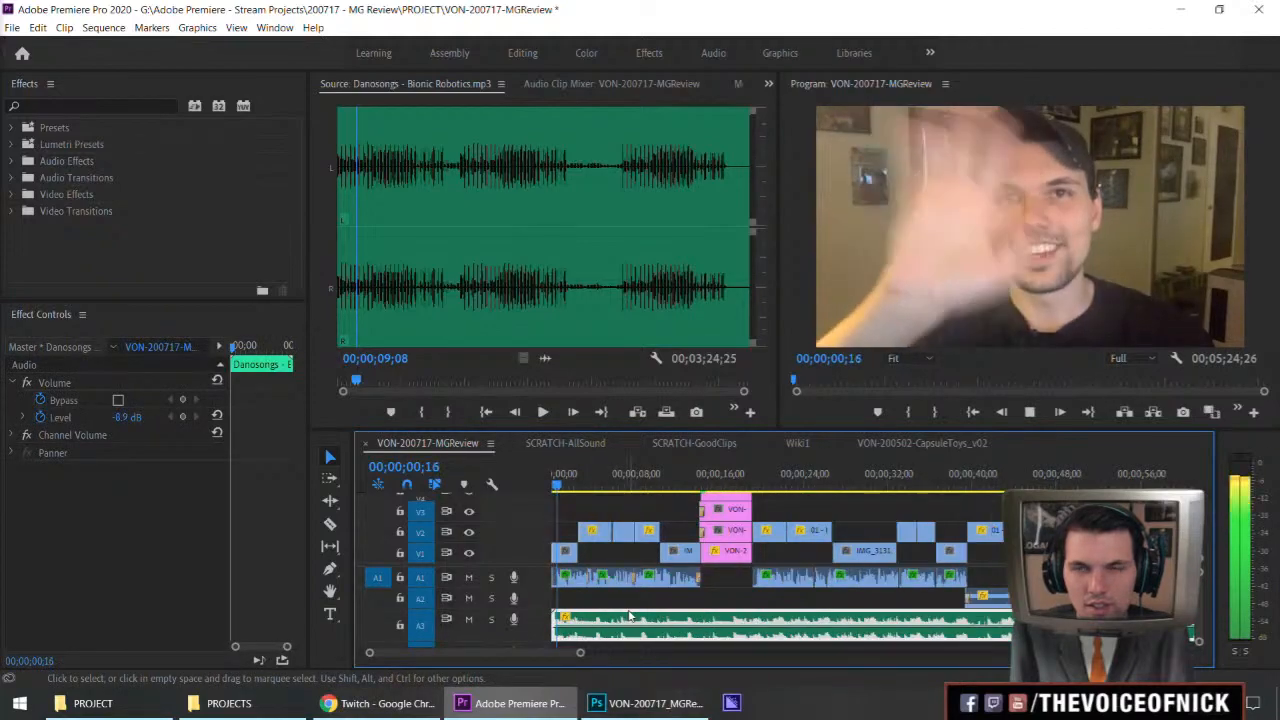
click(618, 503)
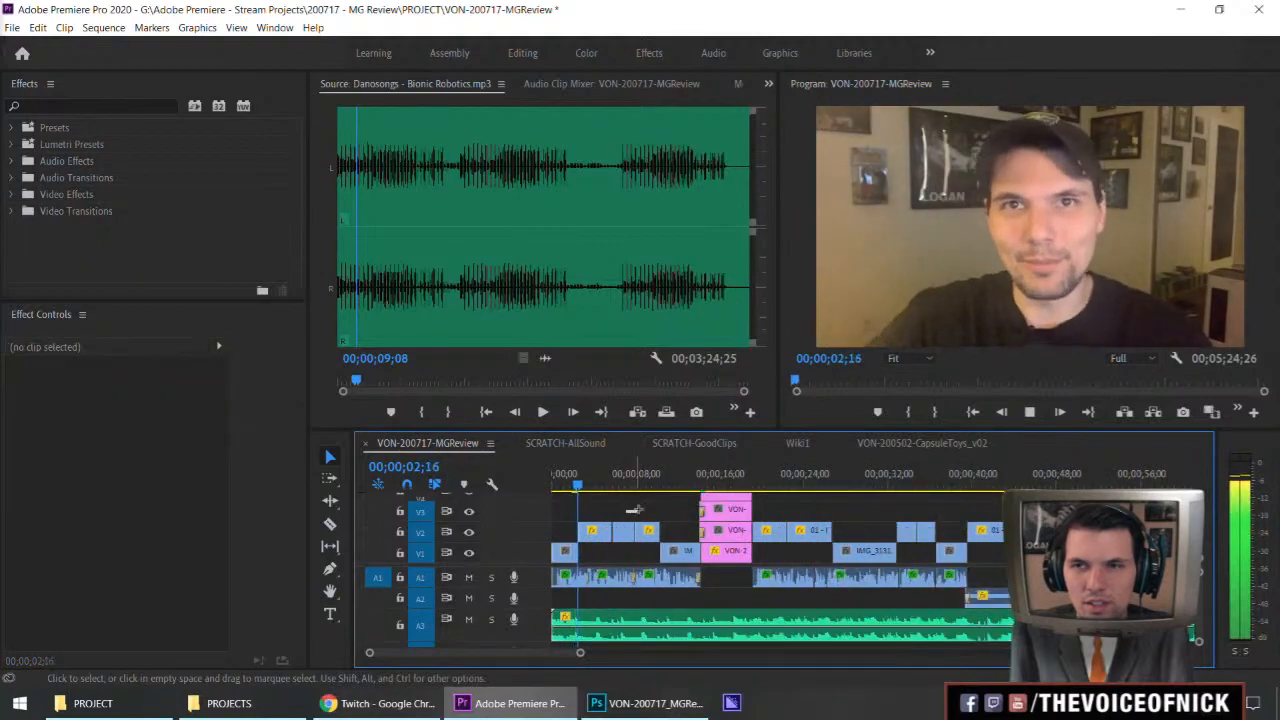
key(minus)
key(equal)
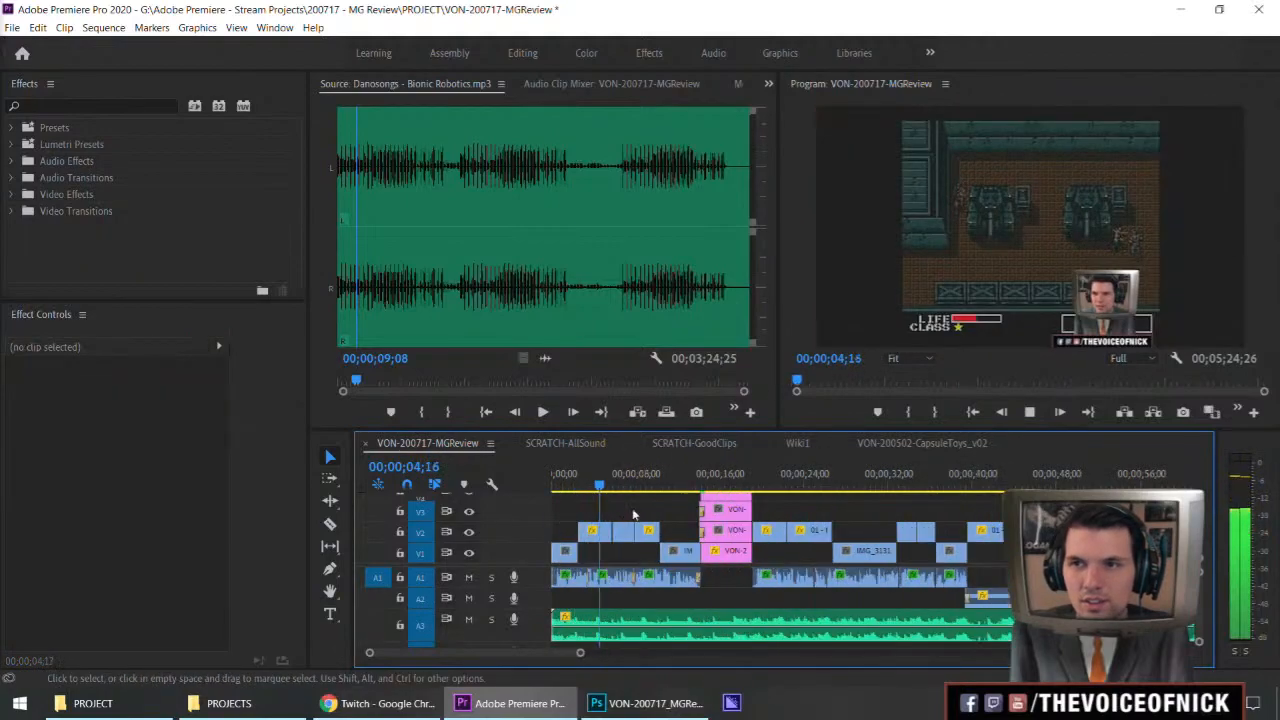
key(equal)
click(620, 490)
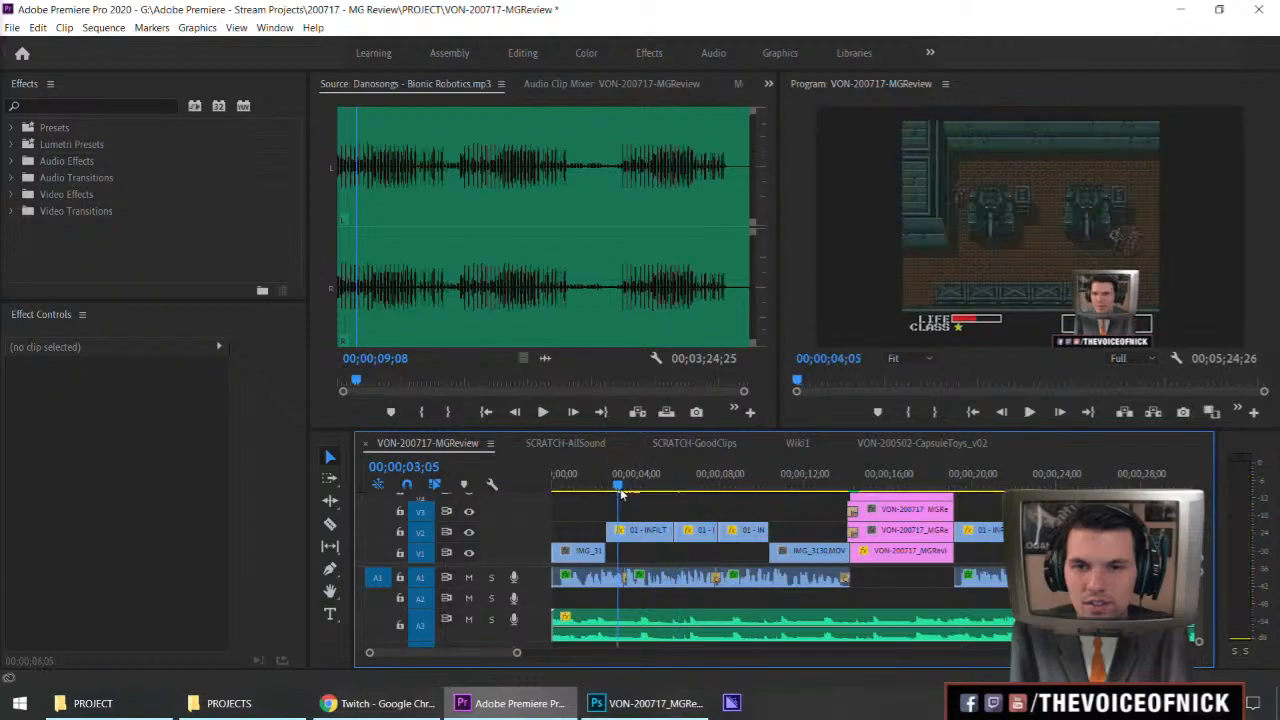
click(587, 486)
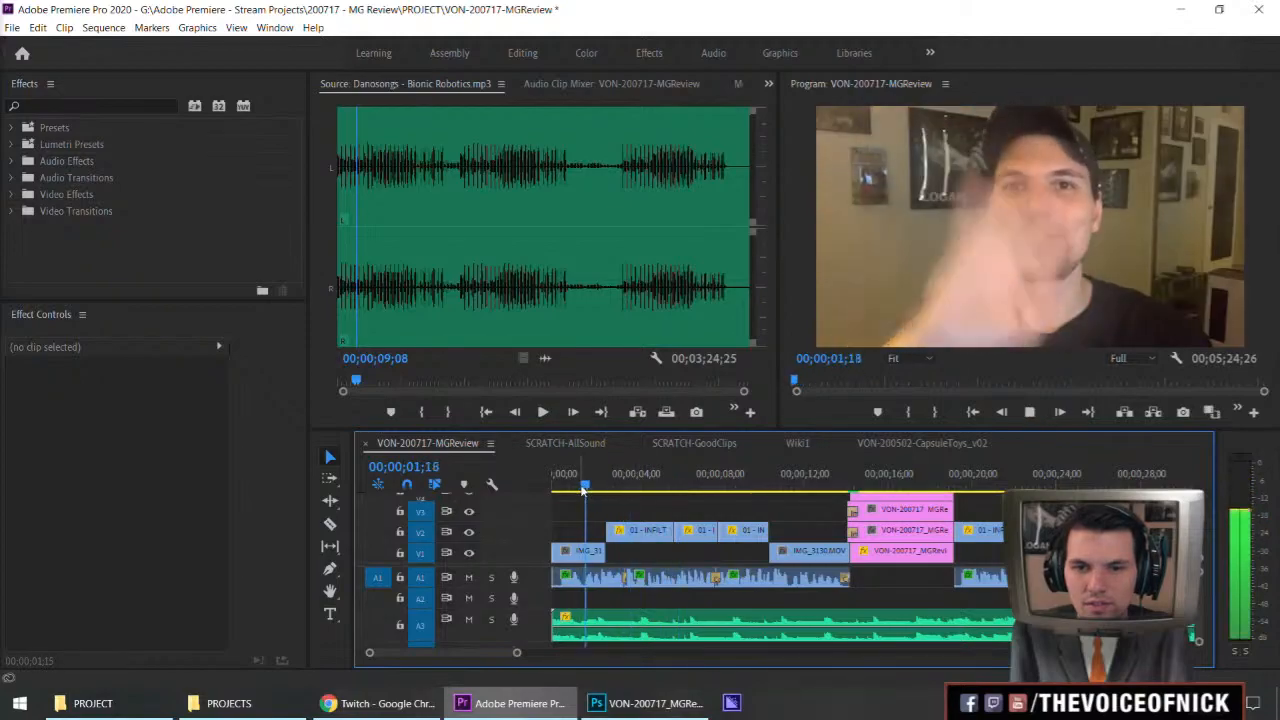
click(581, 486)
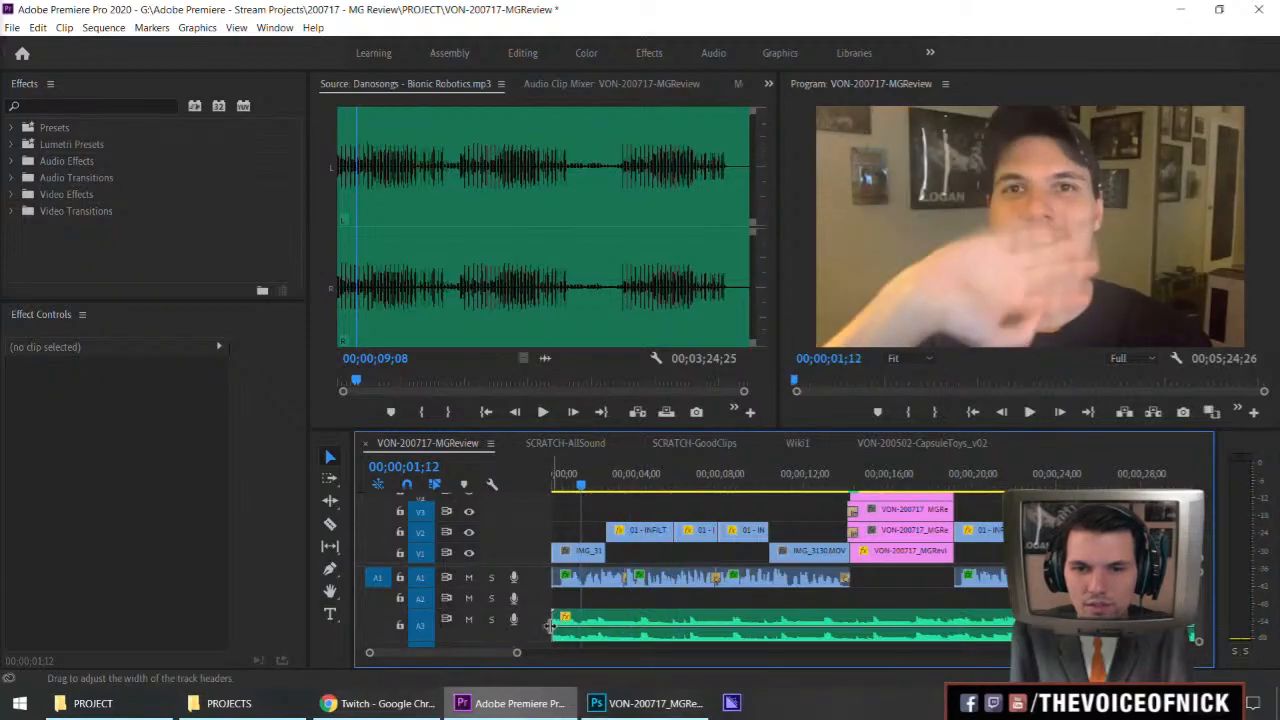
Try to adjust the start of the music clip on A3 and replay the opening from the beginning of the sequence.
mouse_move(557, 630)
mouse_down()
mouse_move(575, 643)
mouse_move(567, 636)
mouse_up()
click(553, 486)
key(space)
click(640, 512)
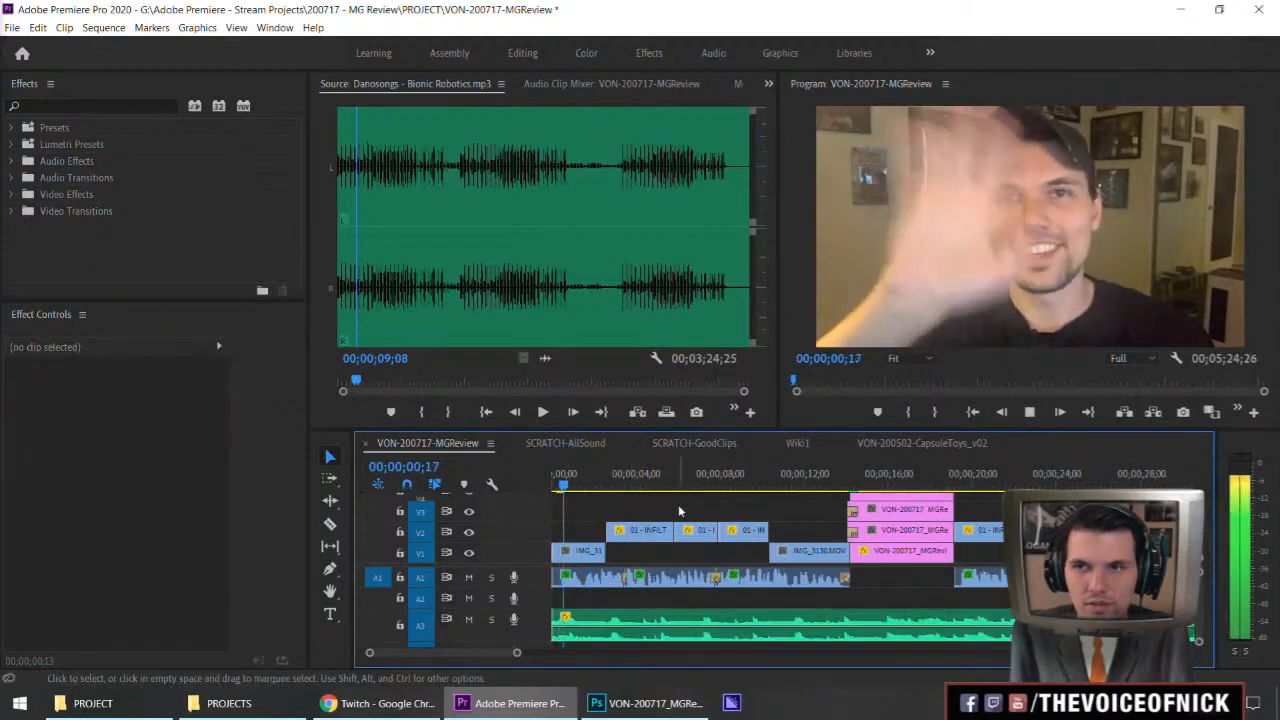
key(minus)
key(equal)
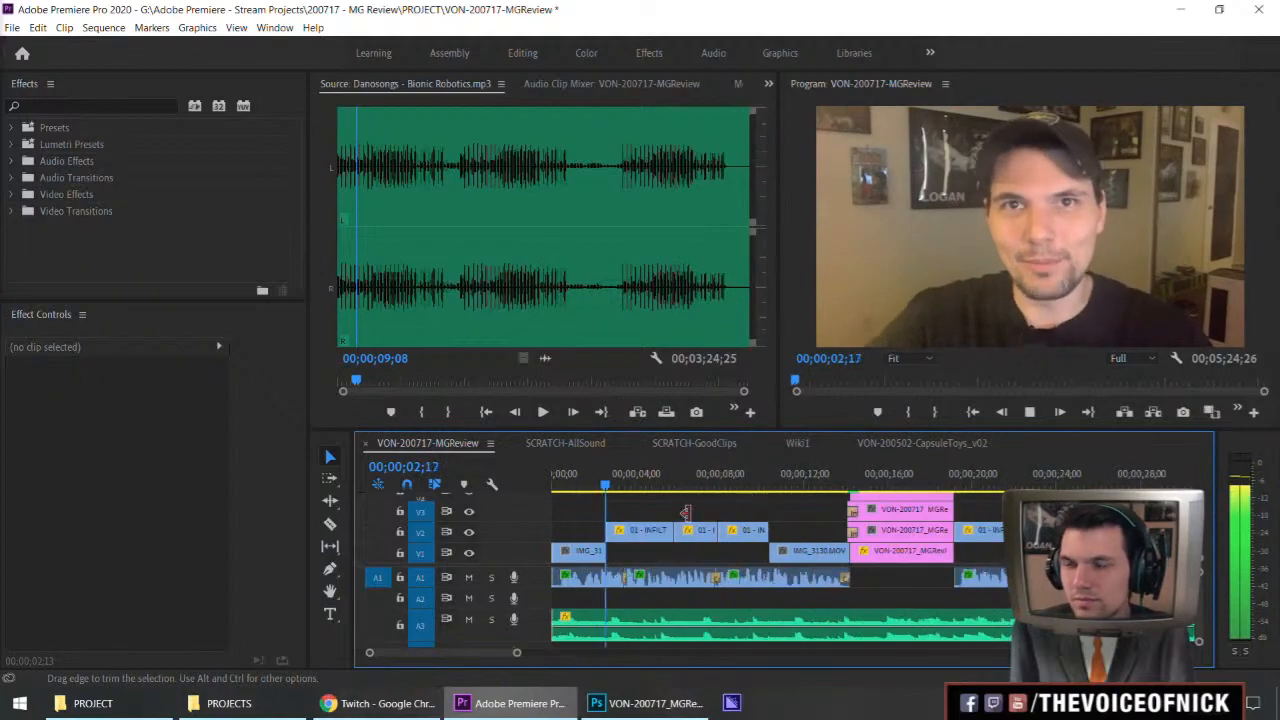
key(minus)
key(equal)
key(minus)
key(minus)
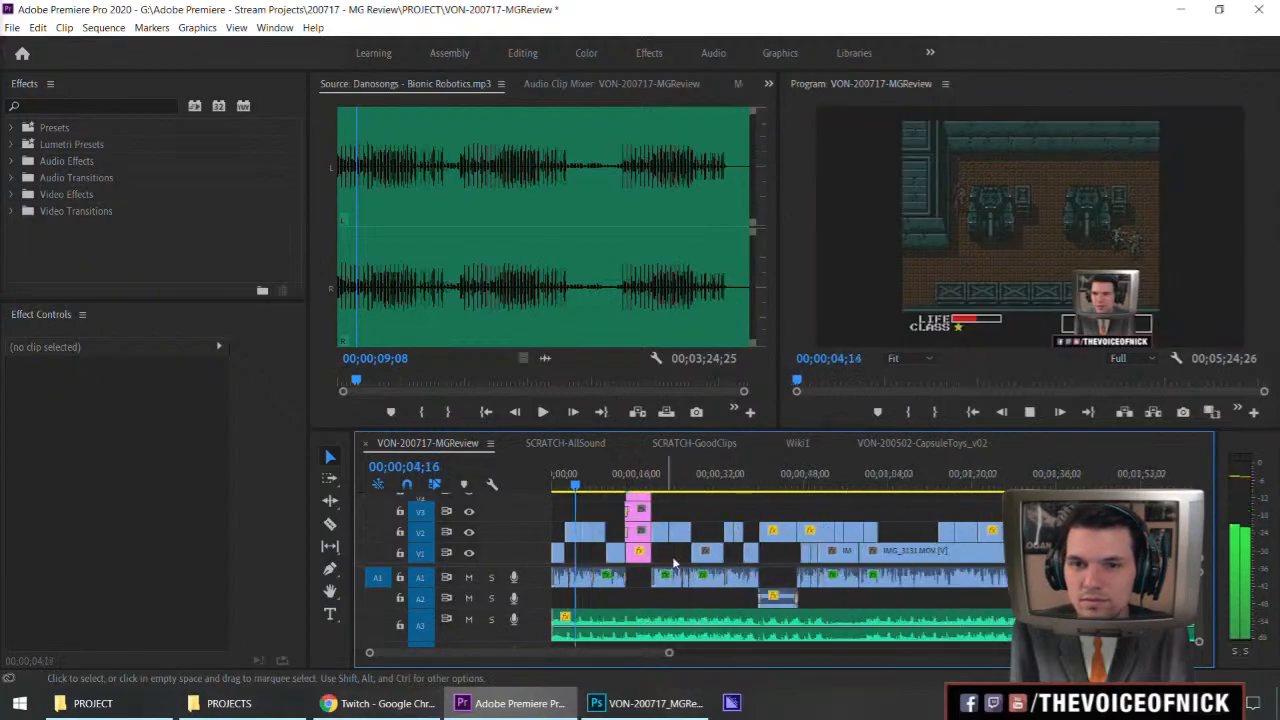
Adjust the volume of the Bionic Robotics music clip on A3 and preview the sequence up to about 00;00;50;01.
key(minus)
click(640, 633)
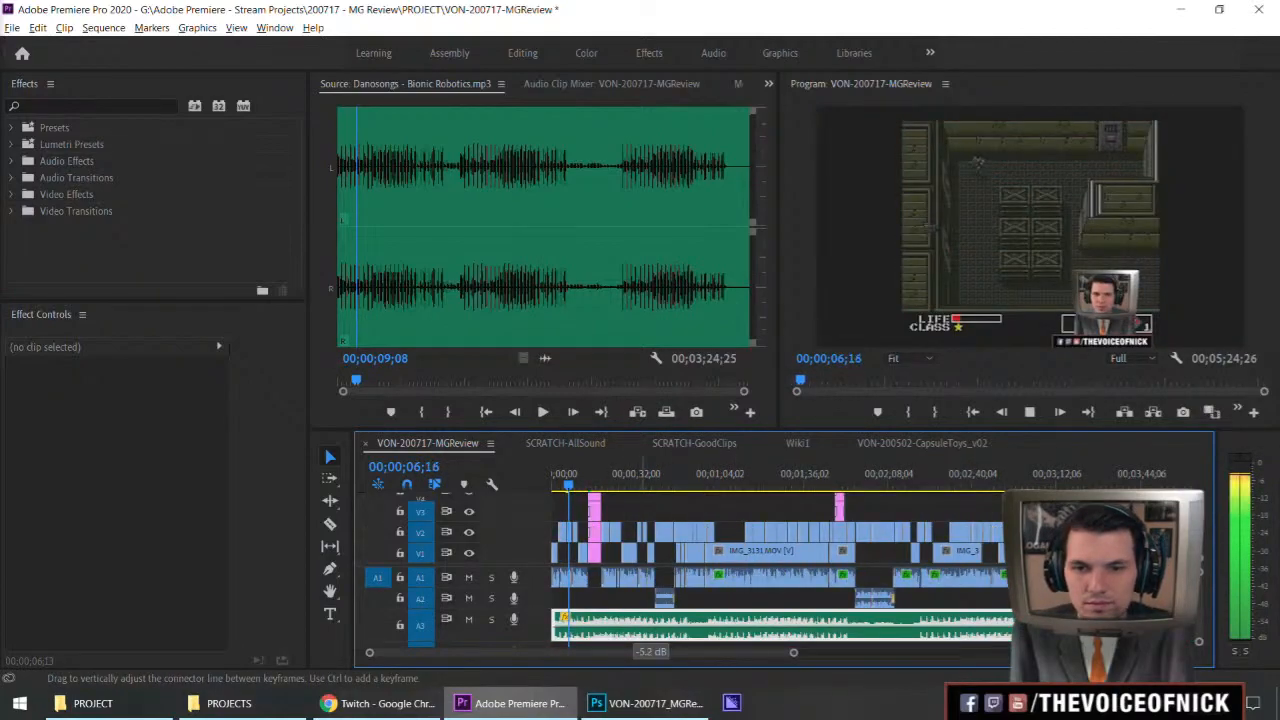
click(724, 520)
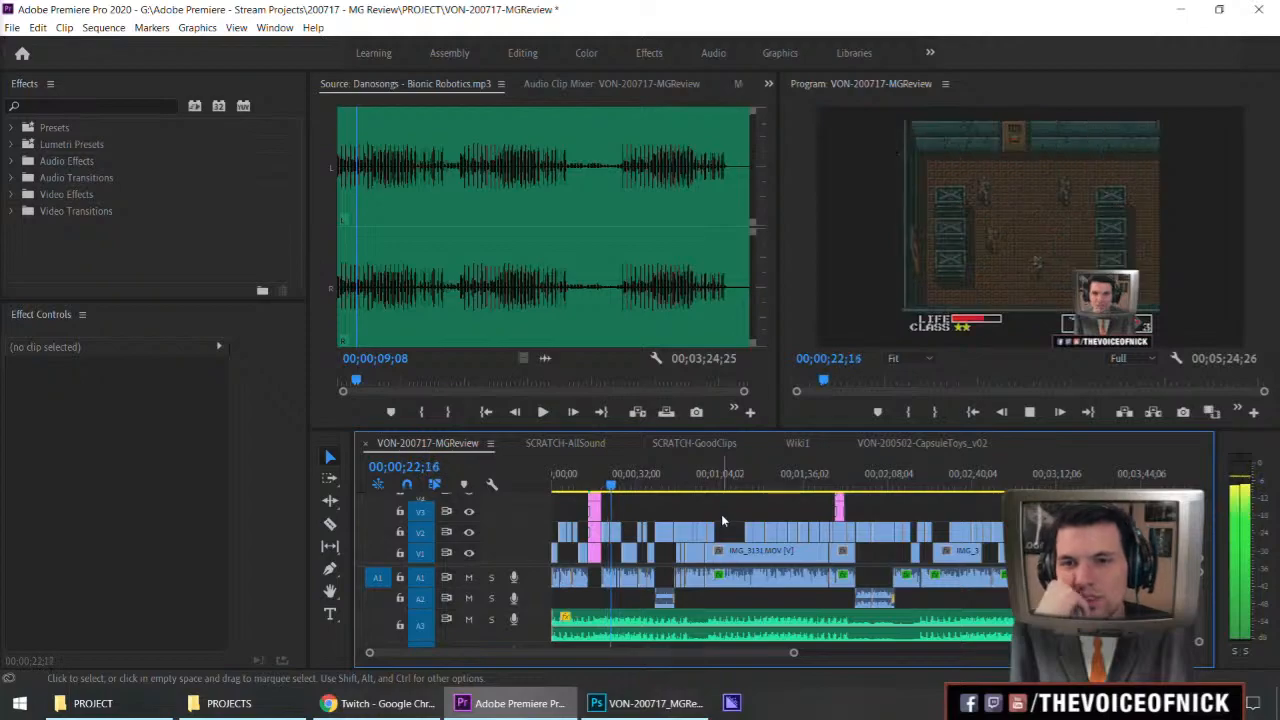
key(=)
key(=)
key(=)
key(-)
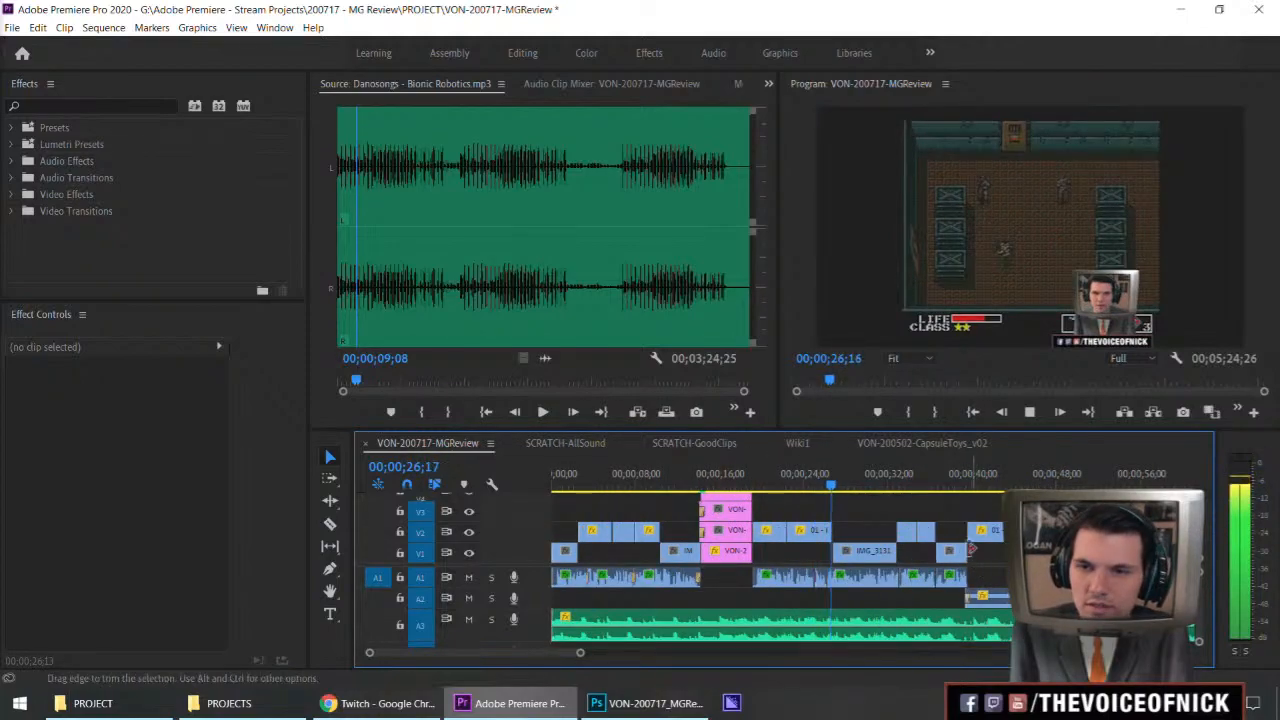
drag(1028, 482, 1080, 482)
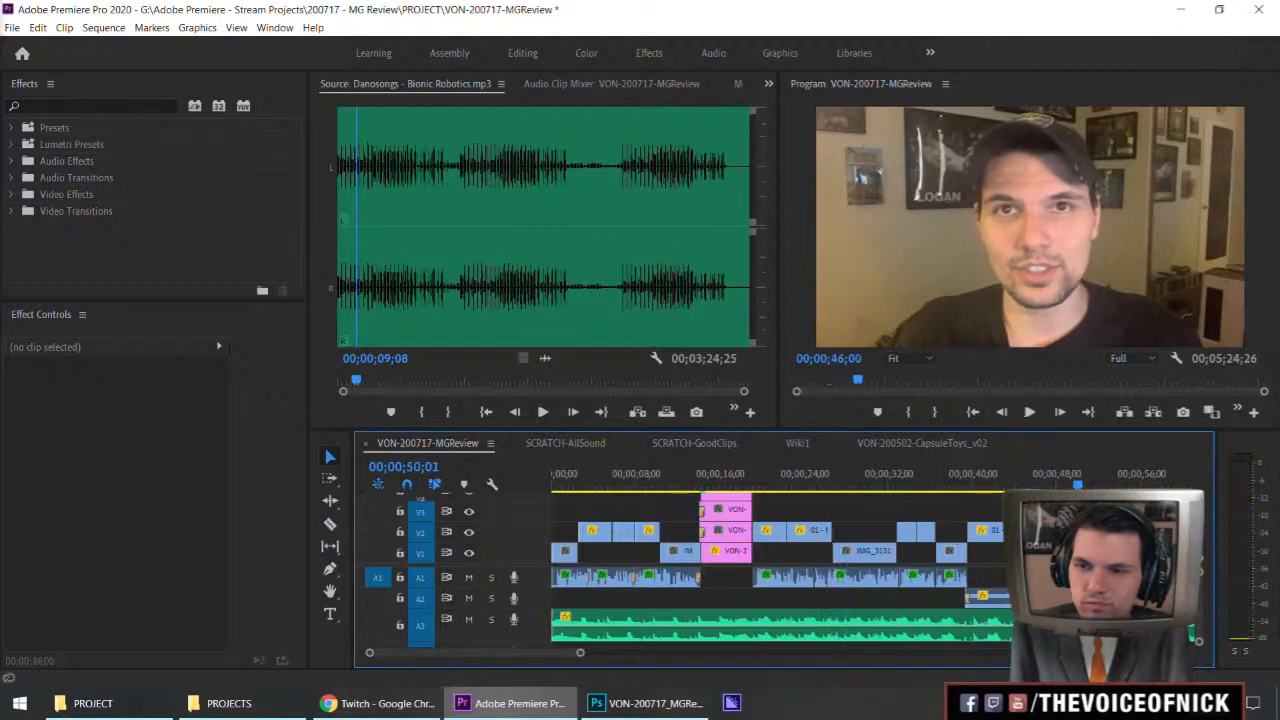
Delete the Bionic Robotics music clip from track A3.
key(-)
key(-)
click(942, 637)
key(Delete)
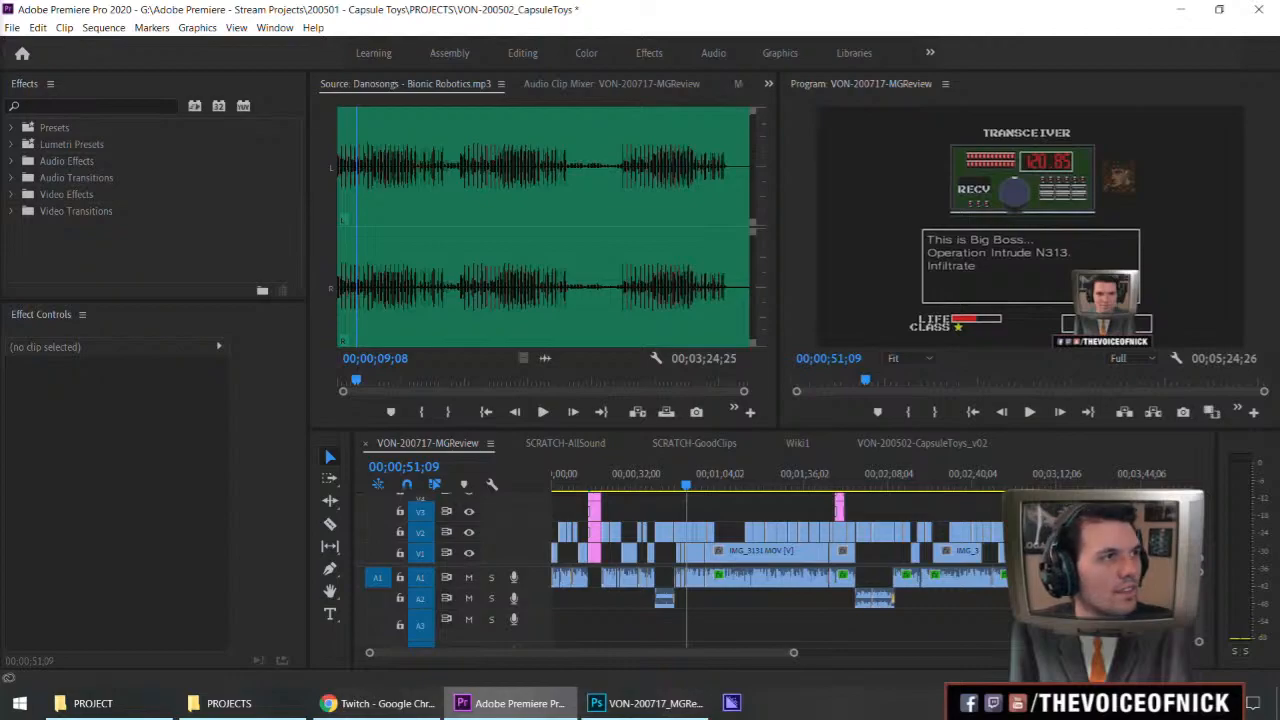
Audition Danosongs - Epicenters Eve.mp3 and Danosongs - Every Possible Life - Latin Big Band.mp3 as alternative background music.
drag(447, 311, 342, 312)
key(space)
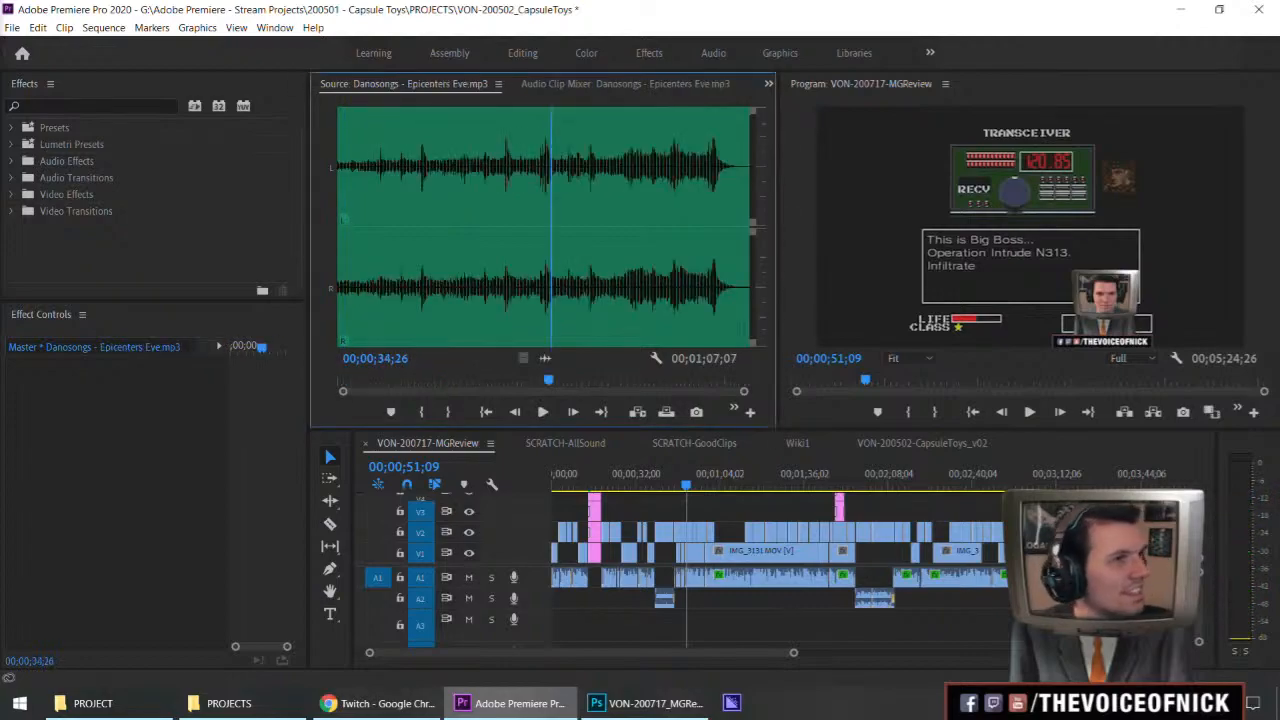
key(space)
click(382, 313)
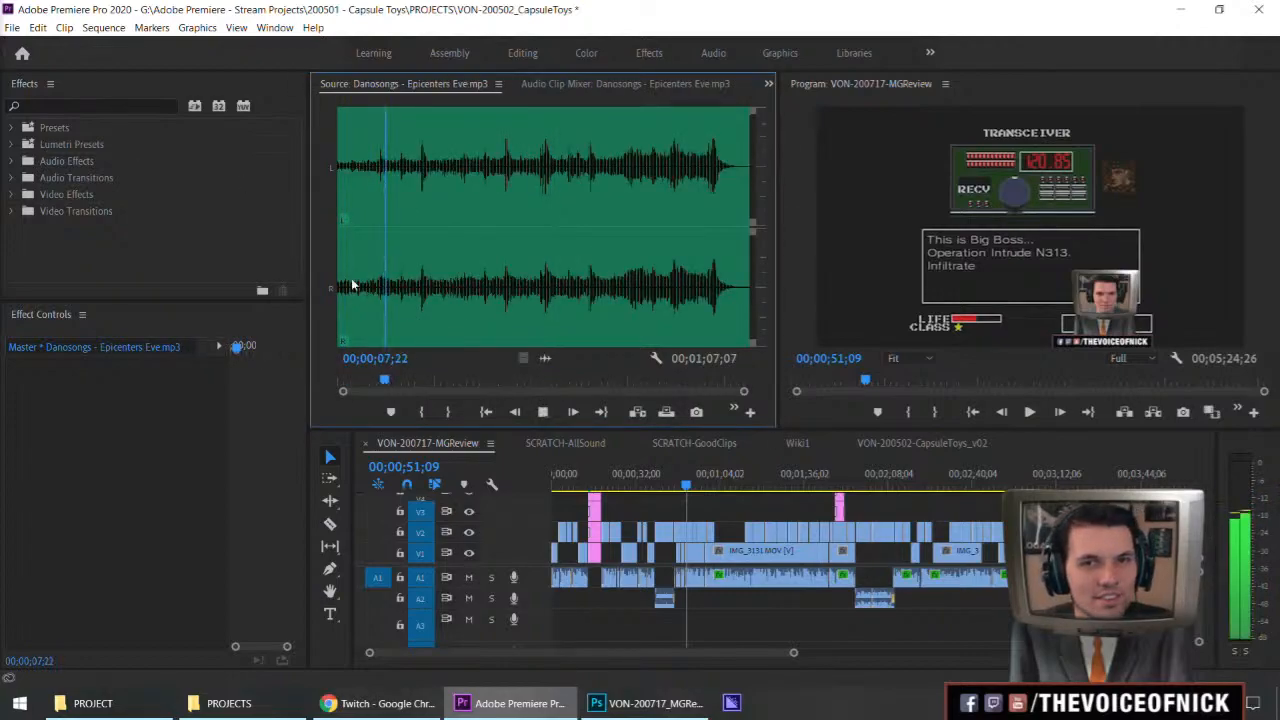
key(space)
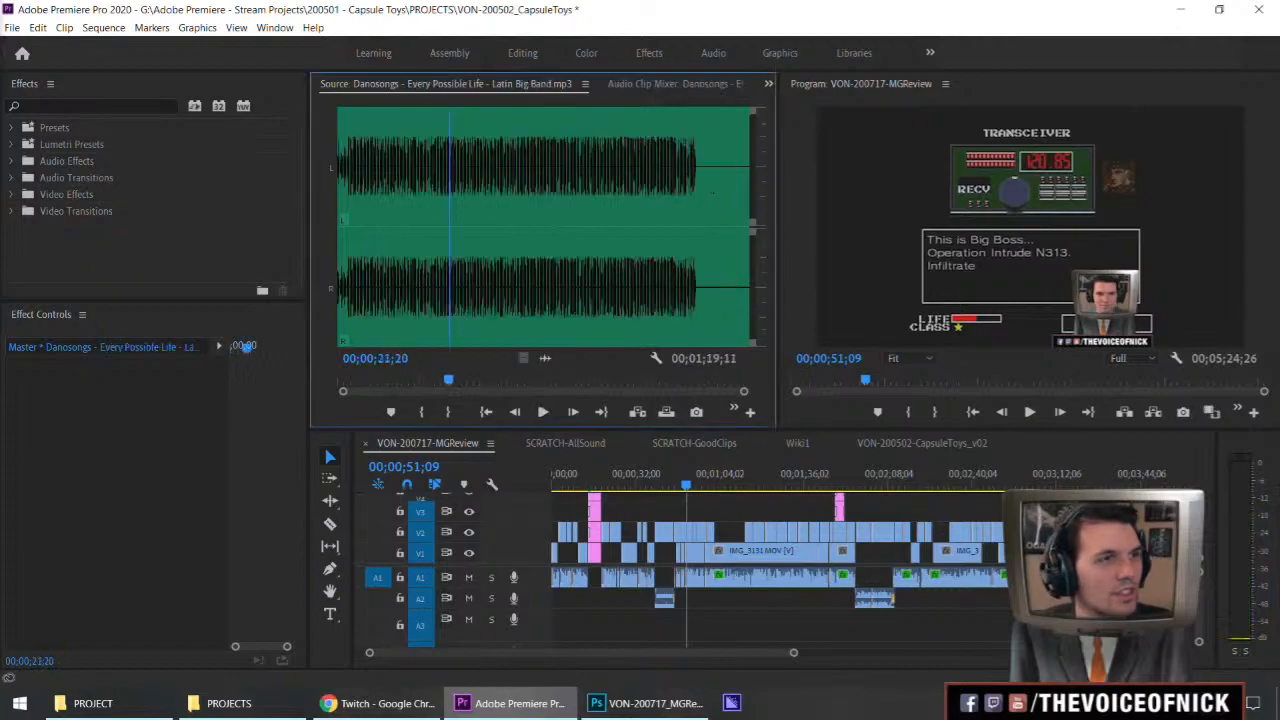
key(space)
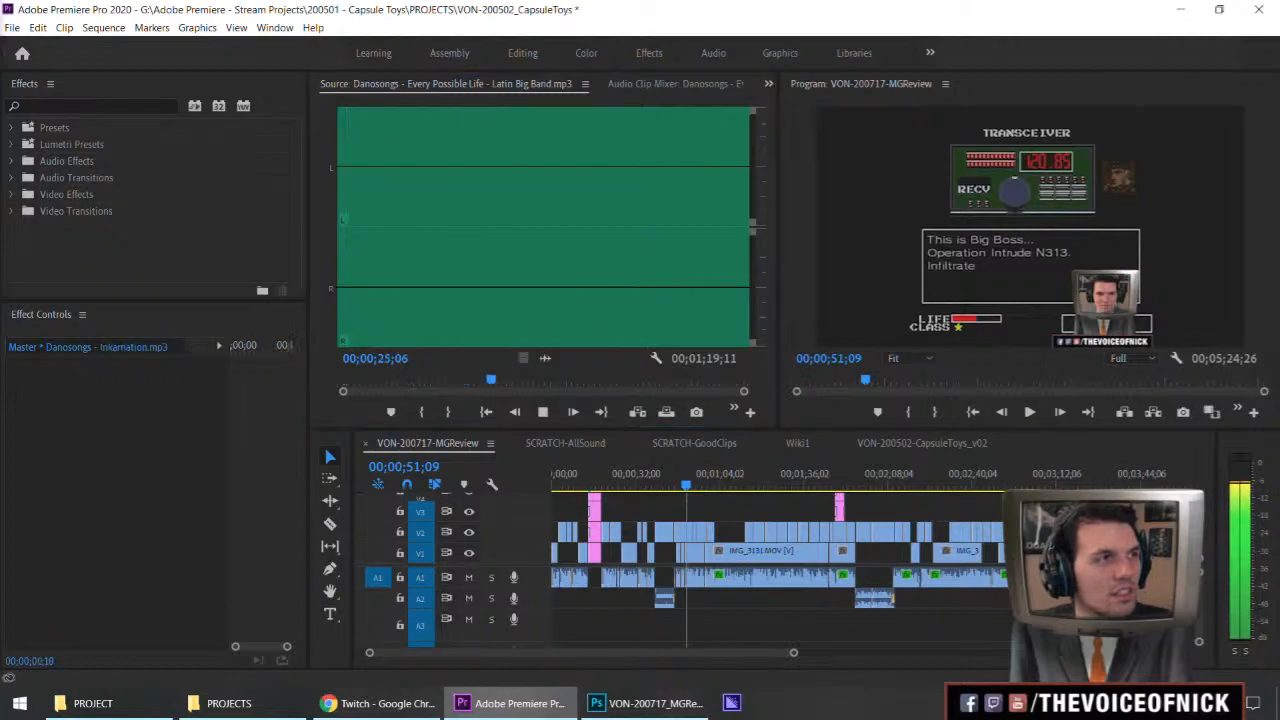
Audition Danosongs - Inkarnation.mp3 at its start and at several points through its first minute.
key(space)
click(340, 314)
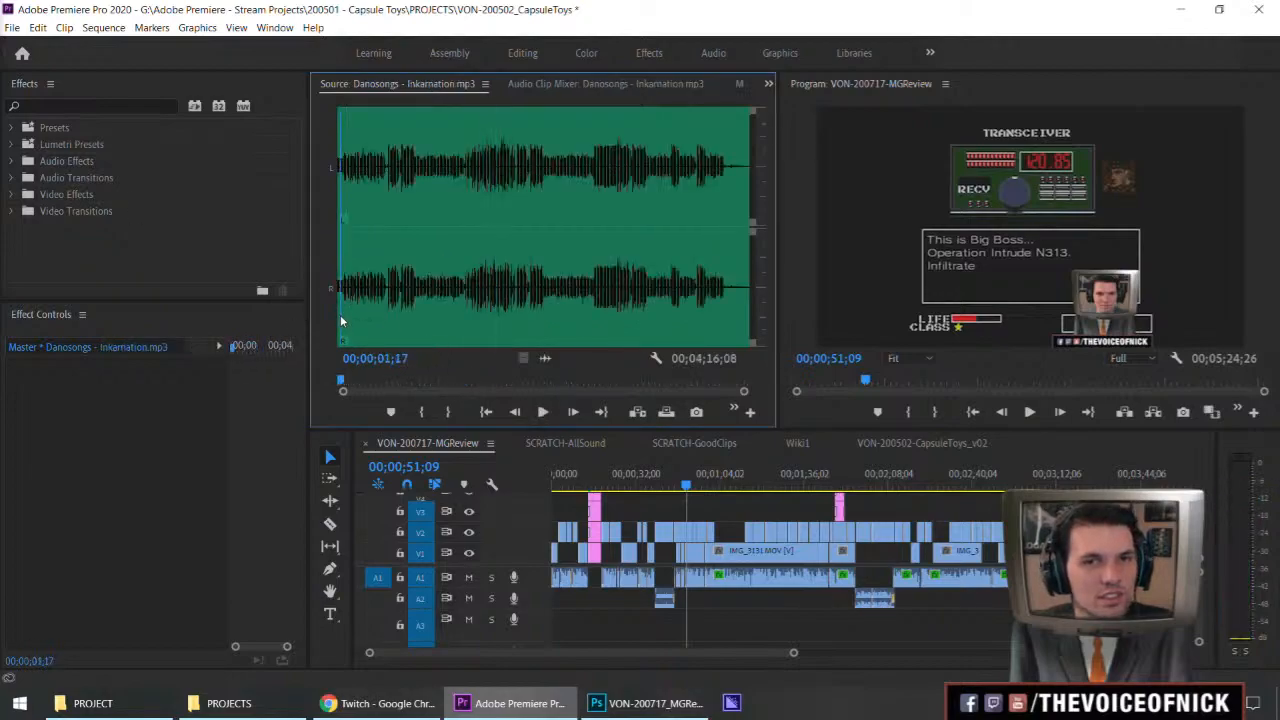
click(368, 314)
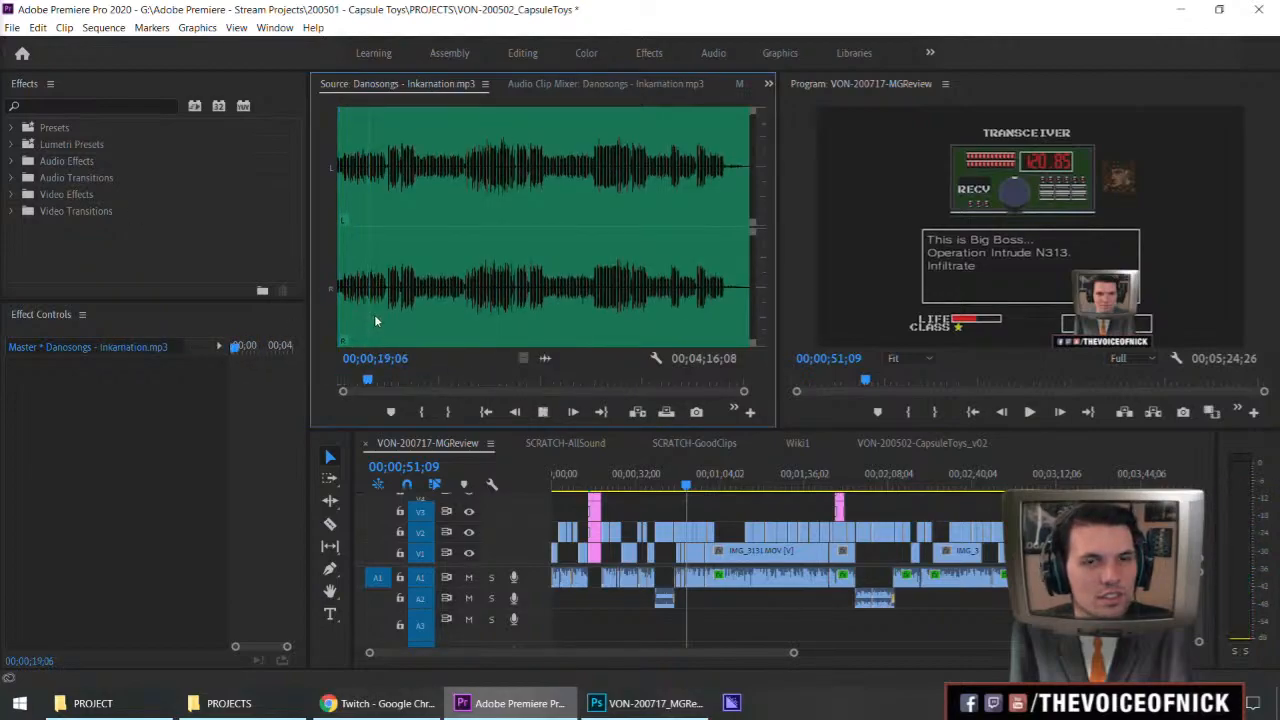
click(398, 311)
click(435, 302)
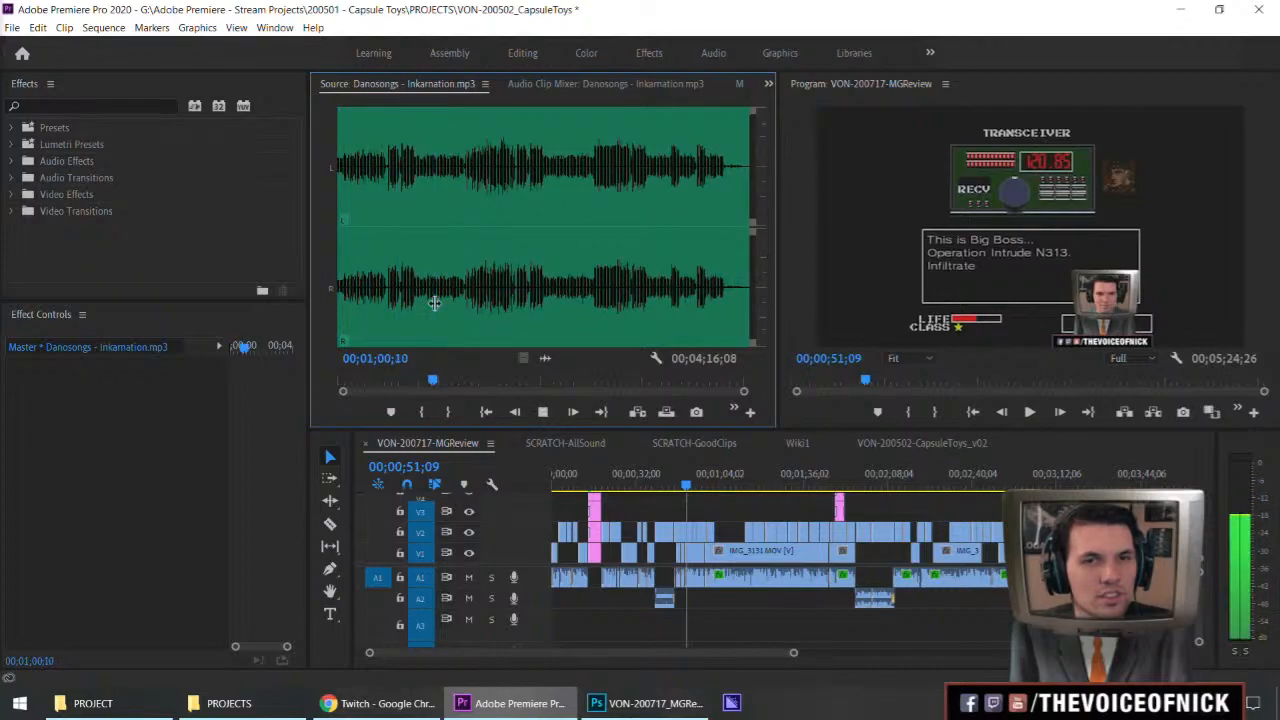
key(space)
Audition Danosongs - Inverse Immersion.mp3 and Danosongs - Joy in Land Formation.mp3.
click(341, 325)
key(space)
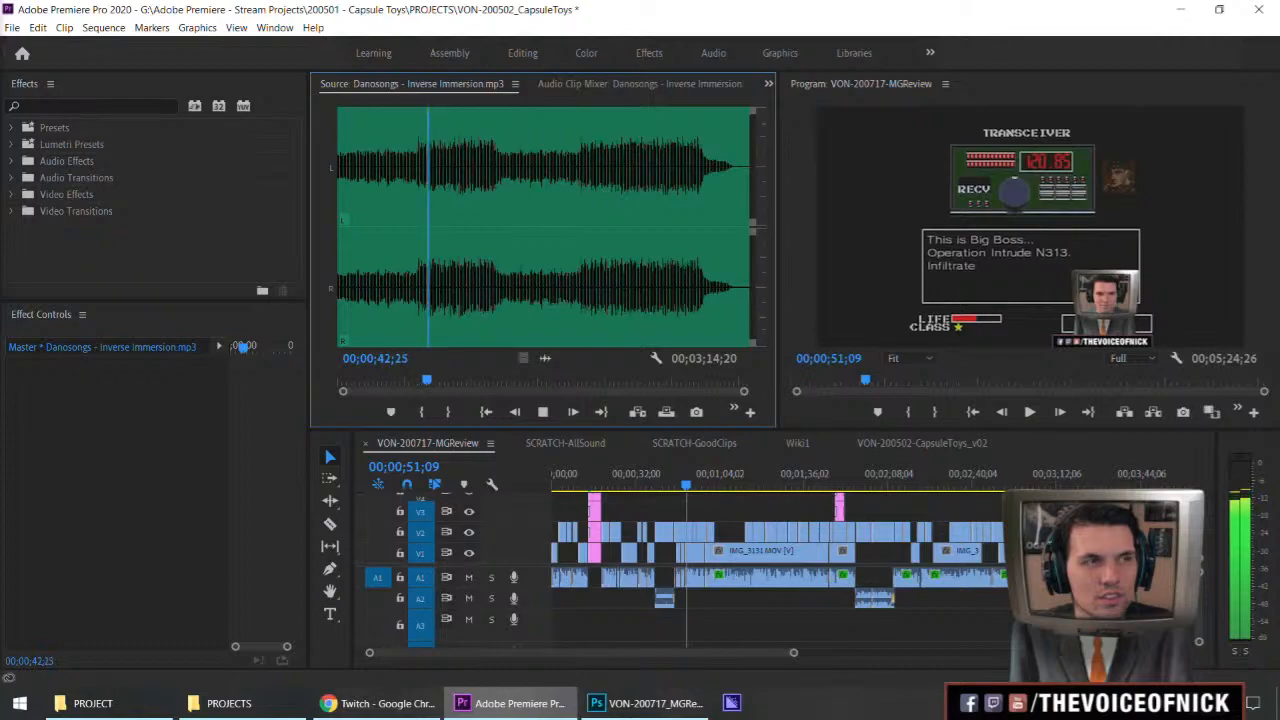
key(space)
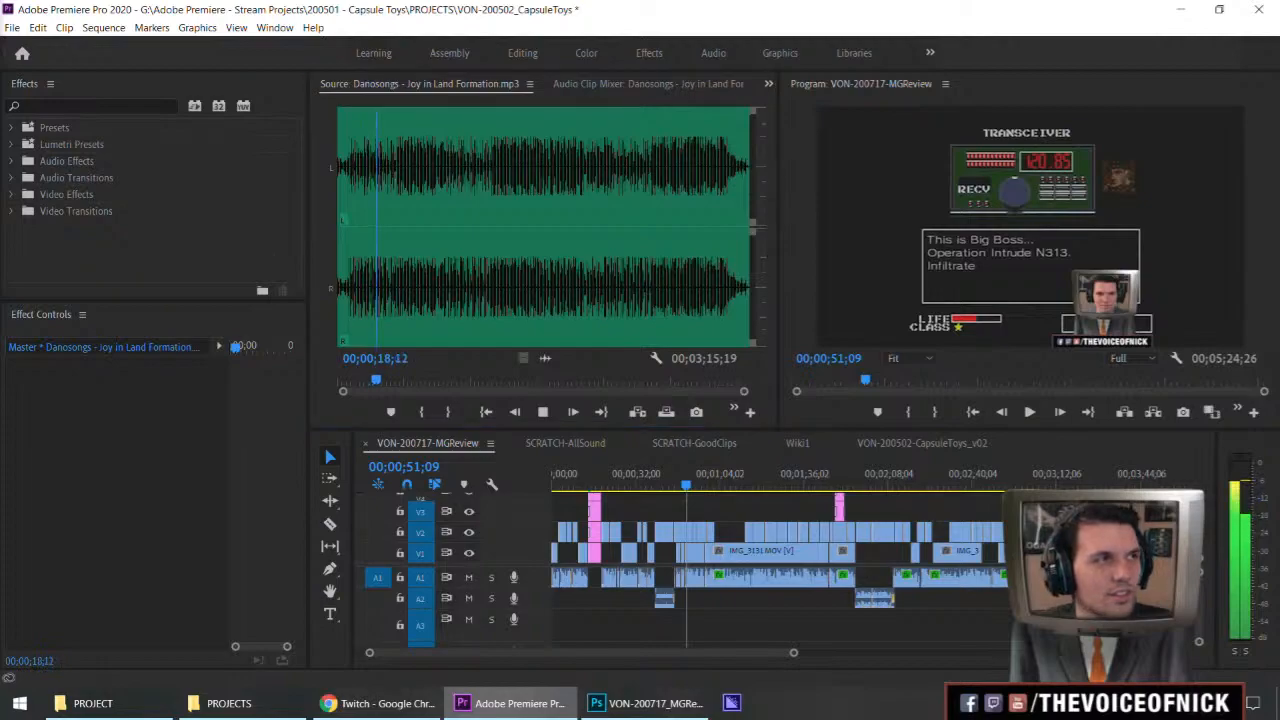
key(space)
Audition Danosongs - Junk Ship Gold.mp3, comparing its opening with the points where the louder sections begin.
click(545, 304)
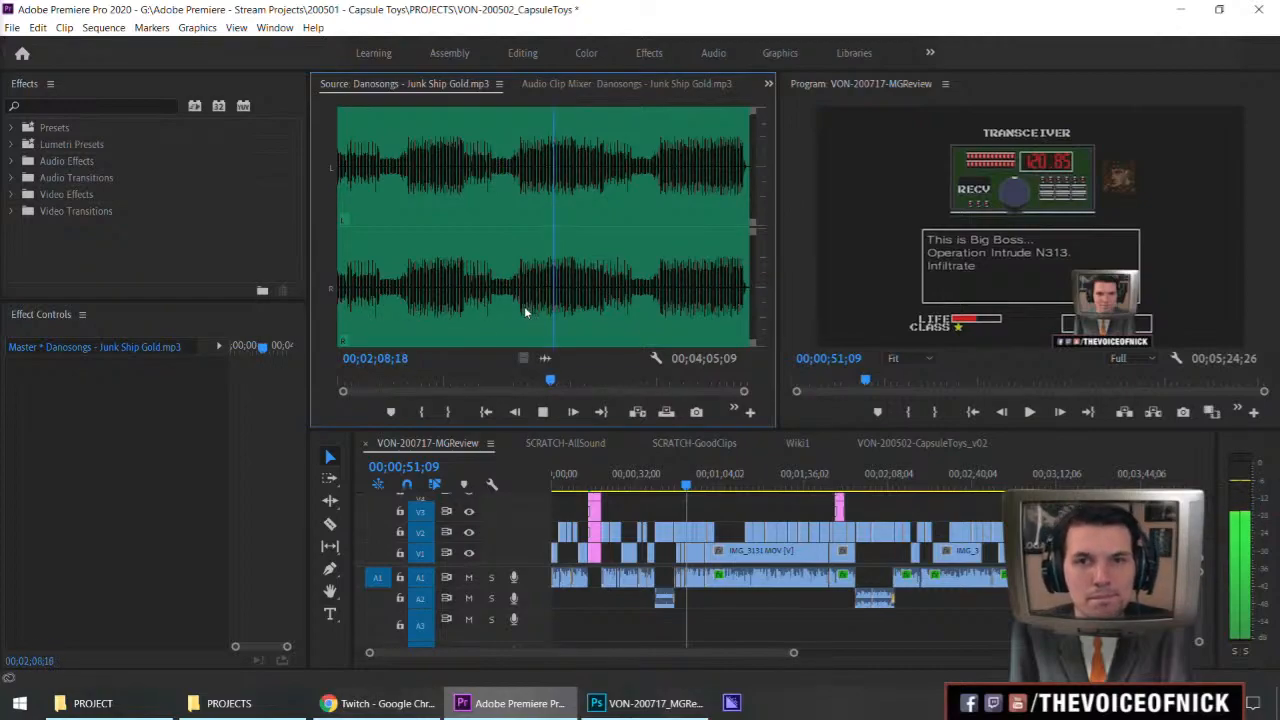
click(338, 309)
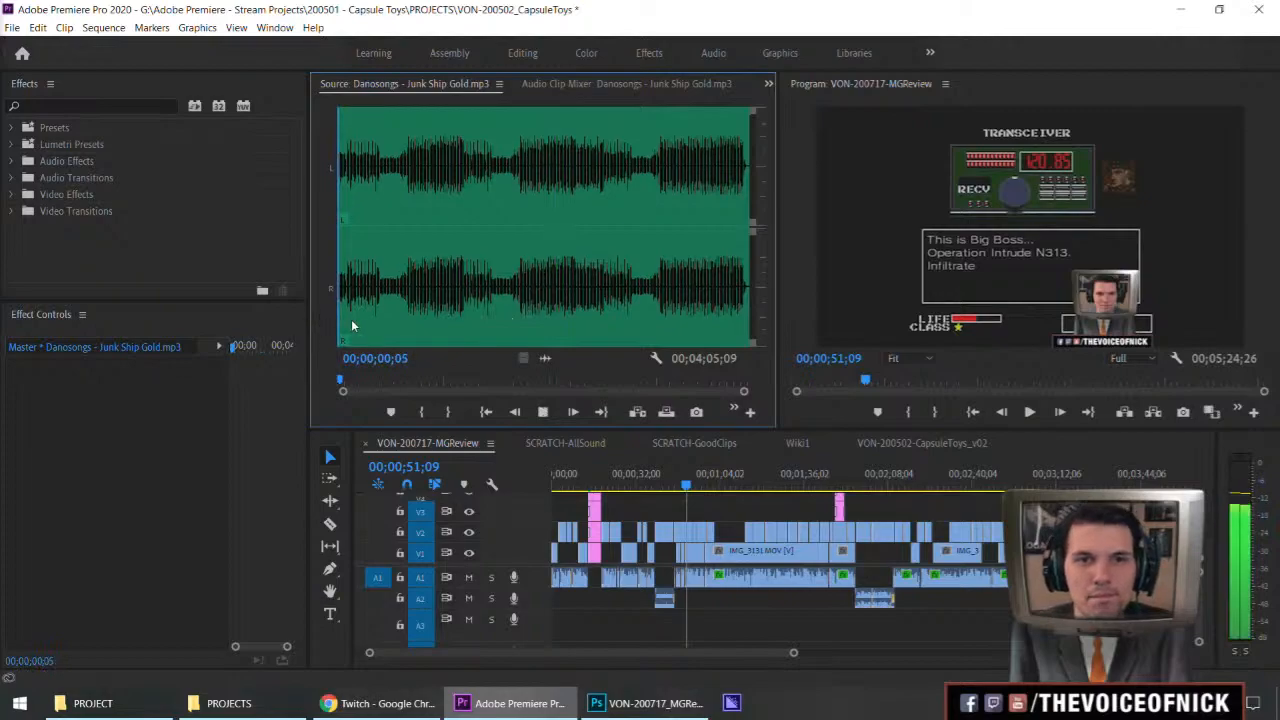
key(equal)
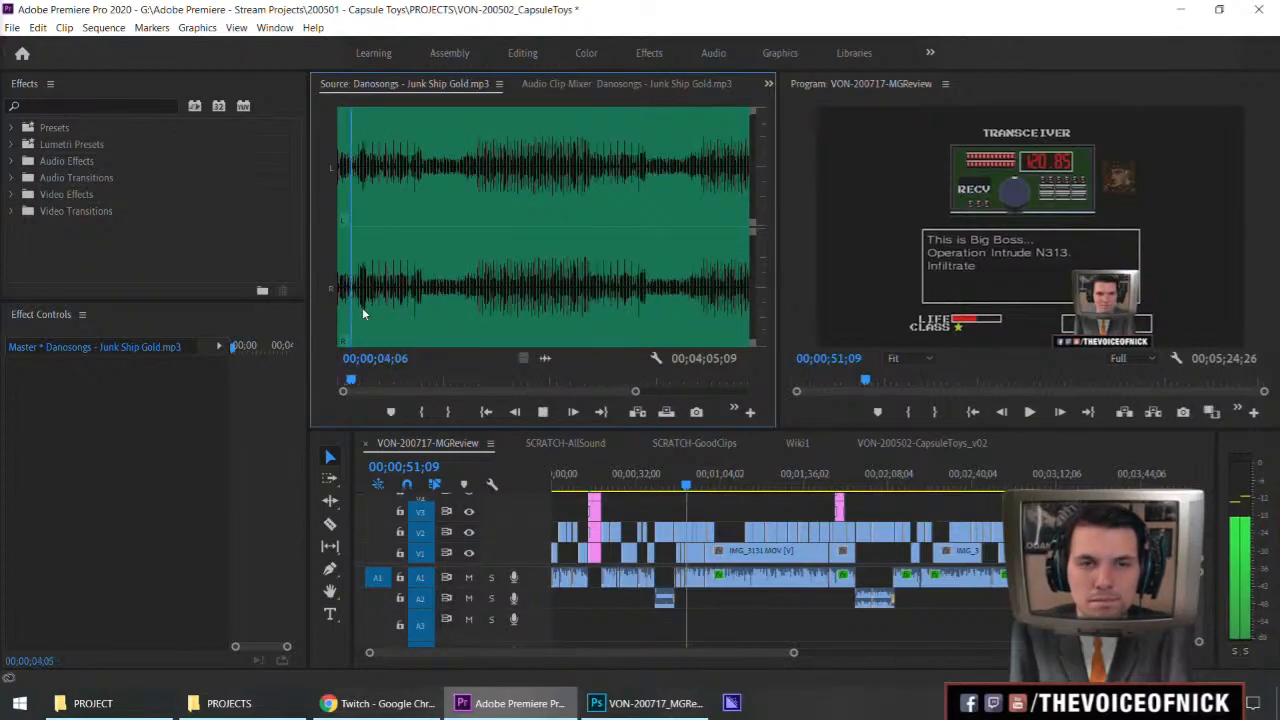
key(equal)
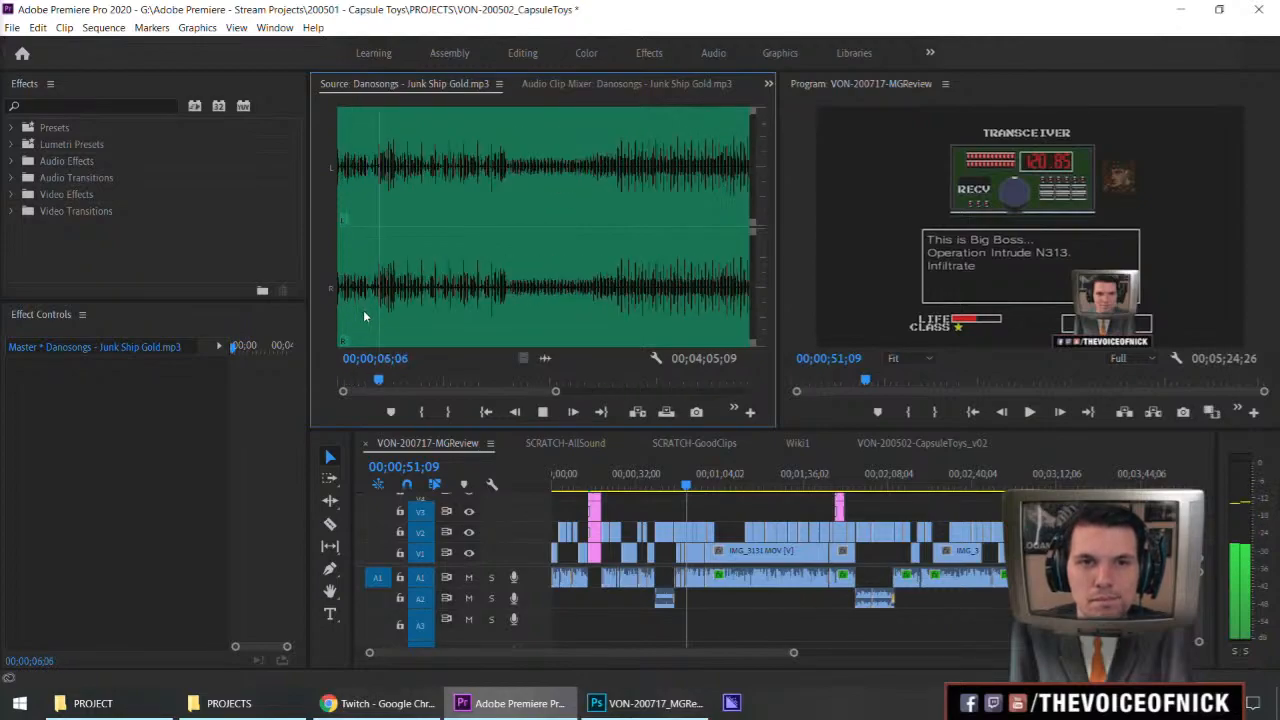
key(minus)
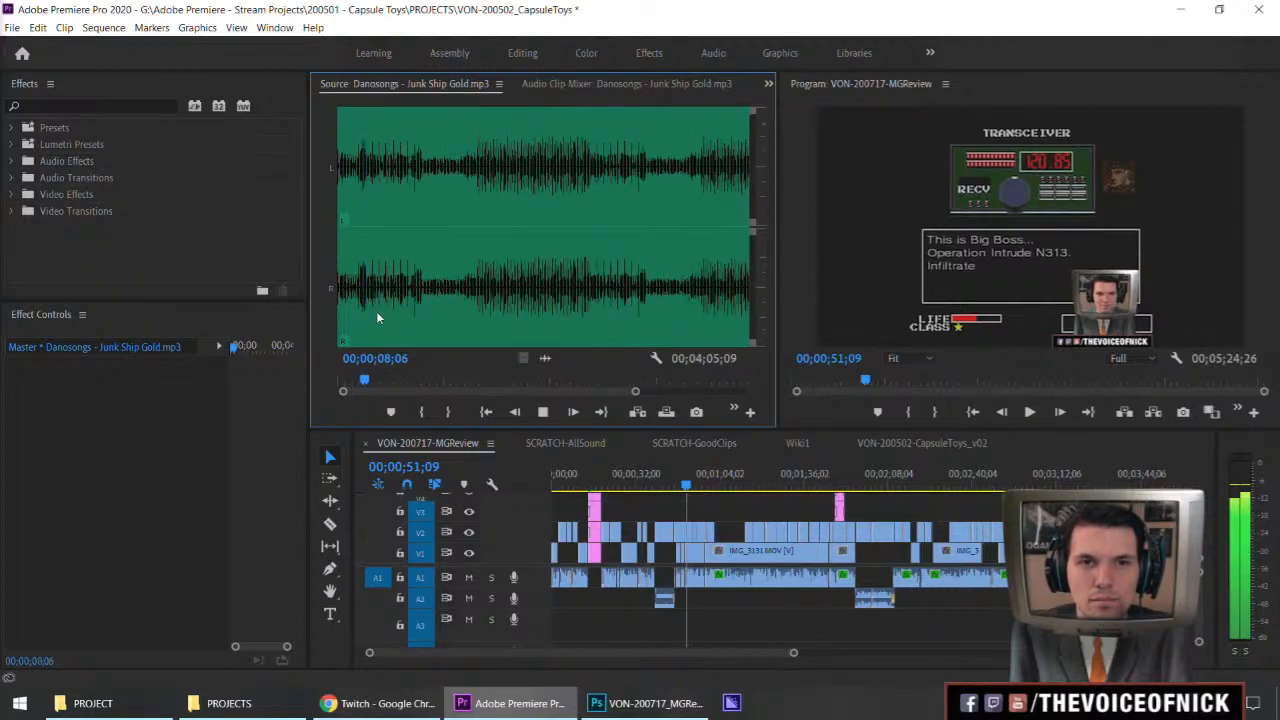
click(475, 309)
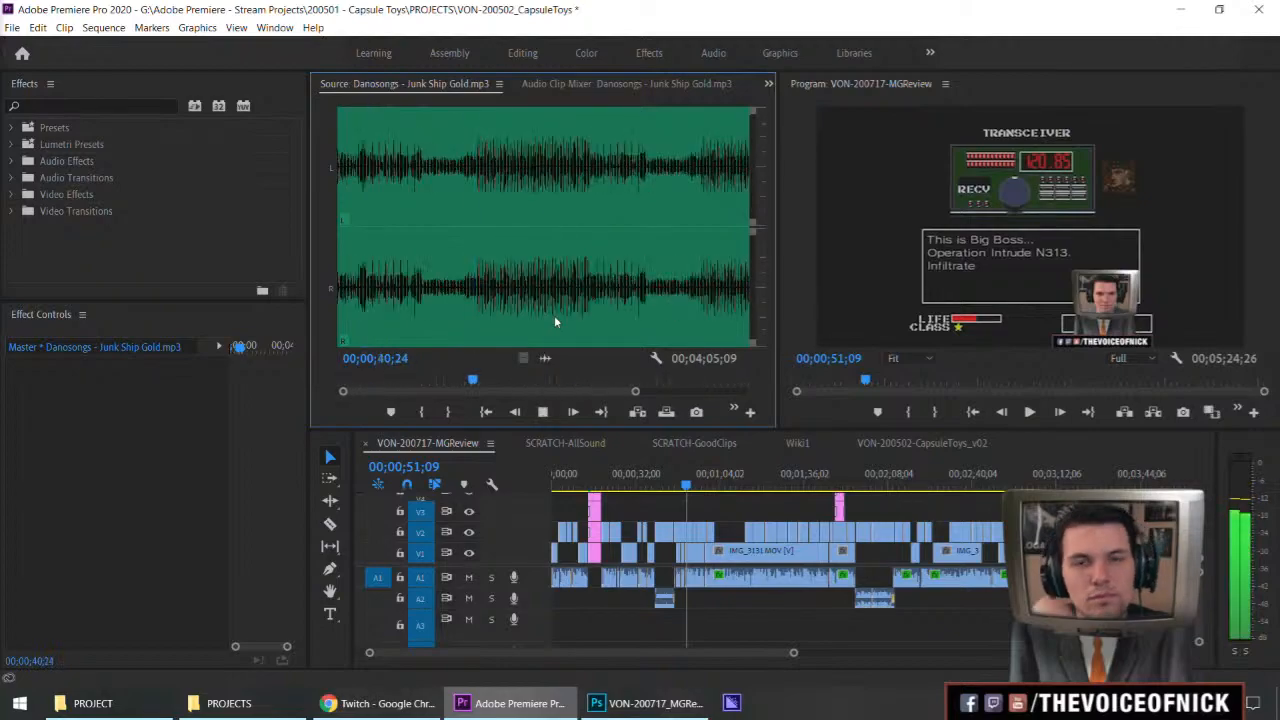
key(minus)
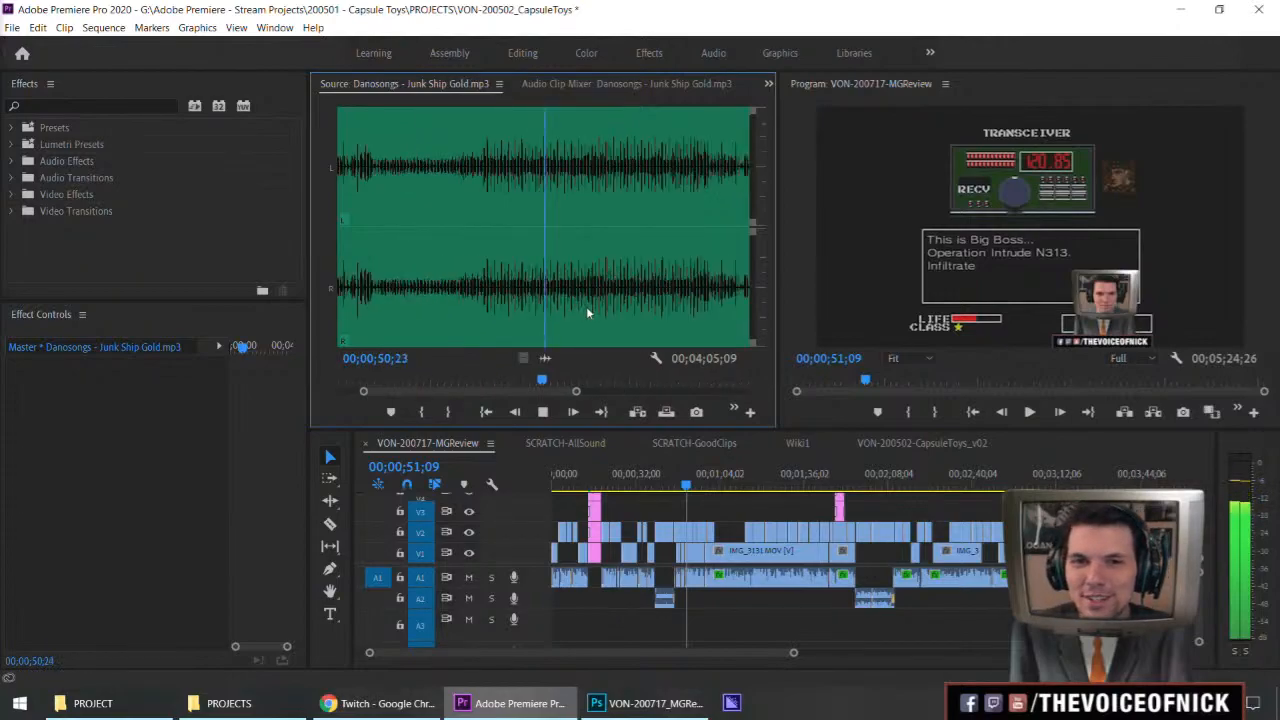
click(520, 306)
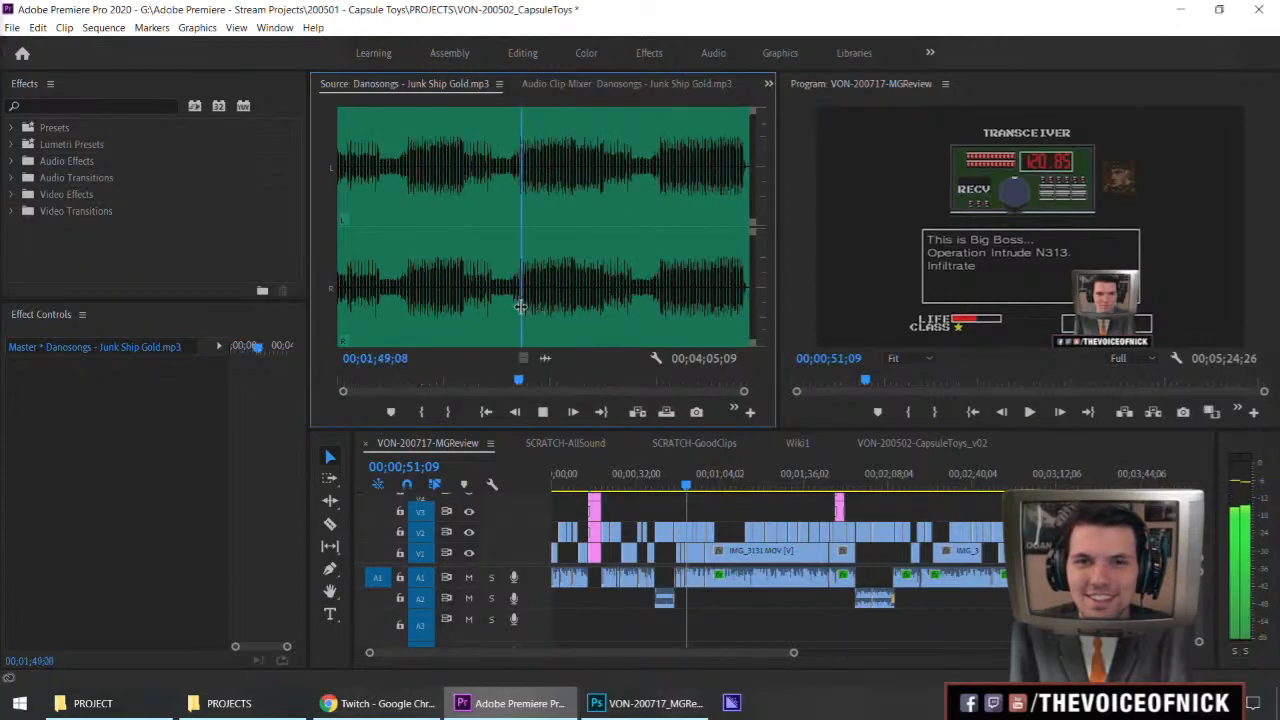
click(660, 306)
key(space)
click(516, 305)
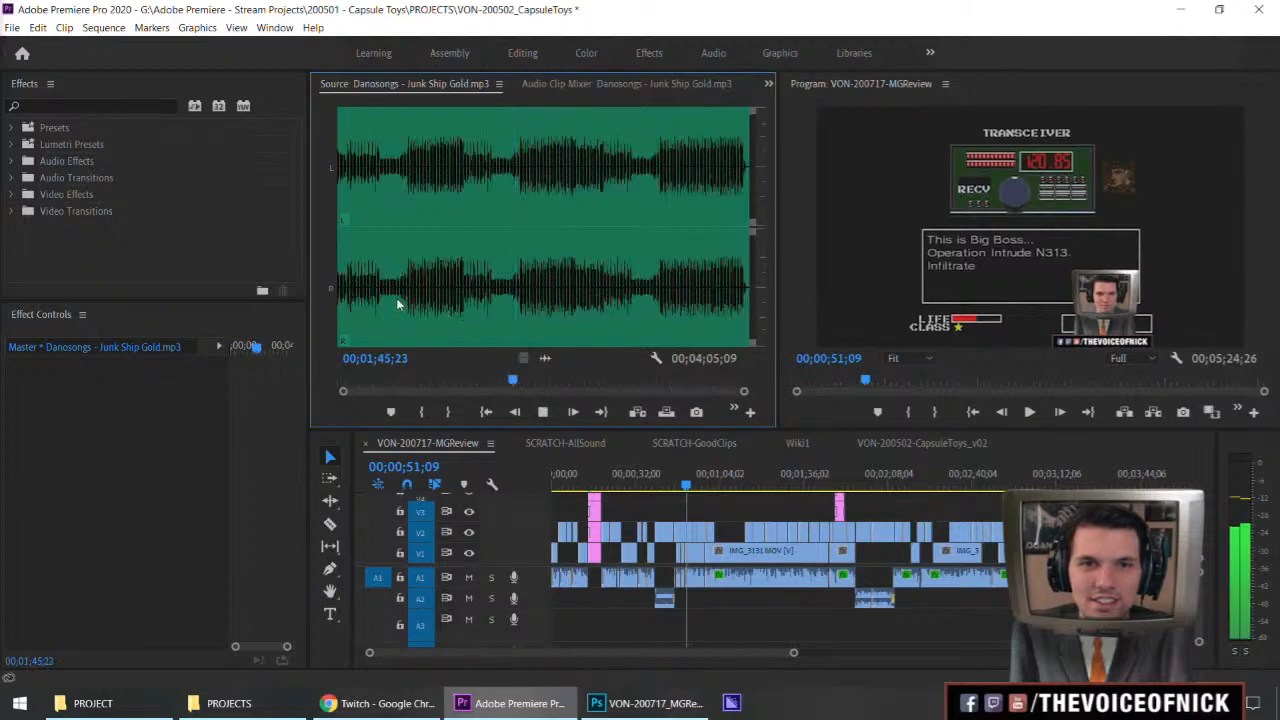
Set an In point shortly before Junk Ship Gold's first louder section and add a marker at 00;00;41;21.
click(532, 336)
key(i)
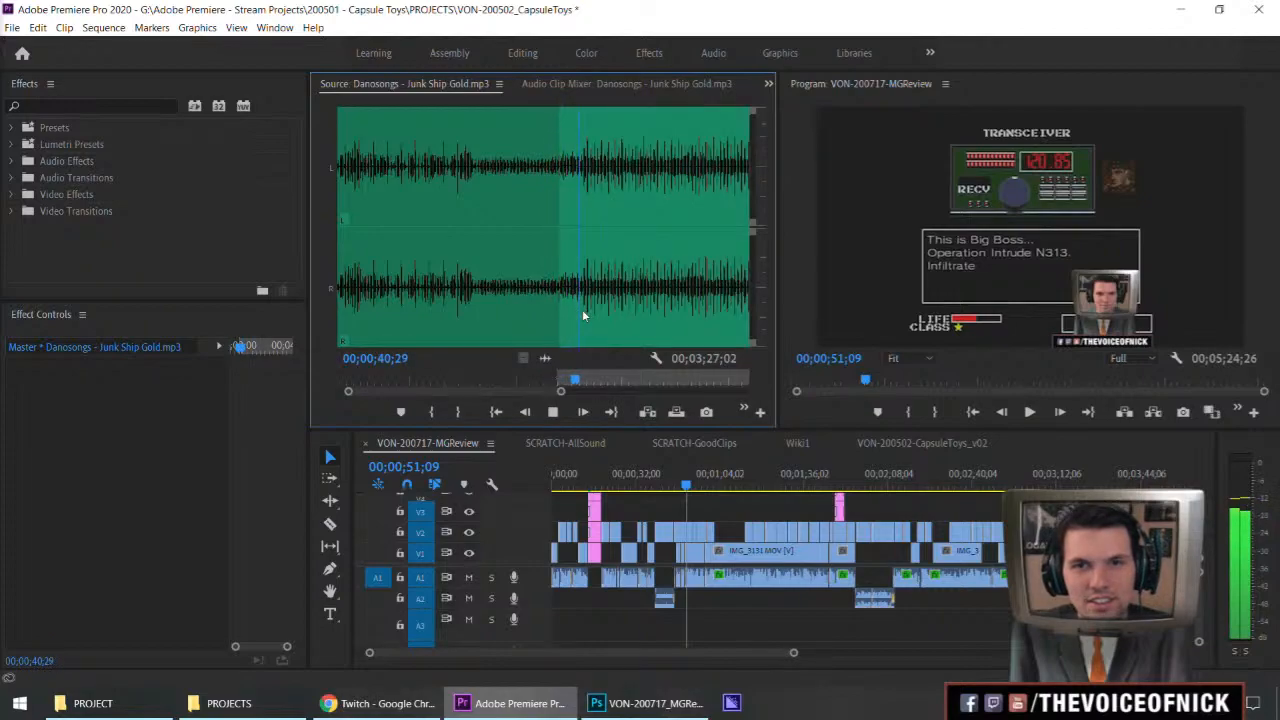
key(space)
key(Left)
key(Right)
key(m)
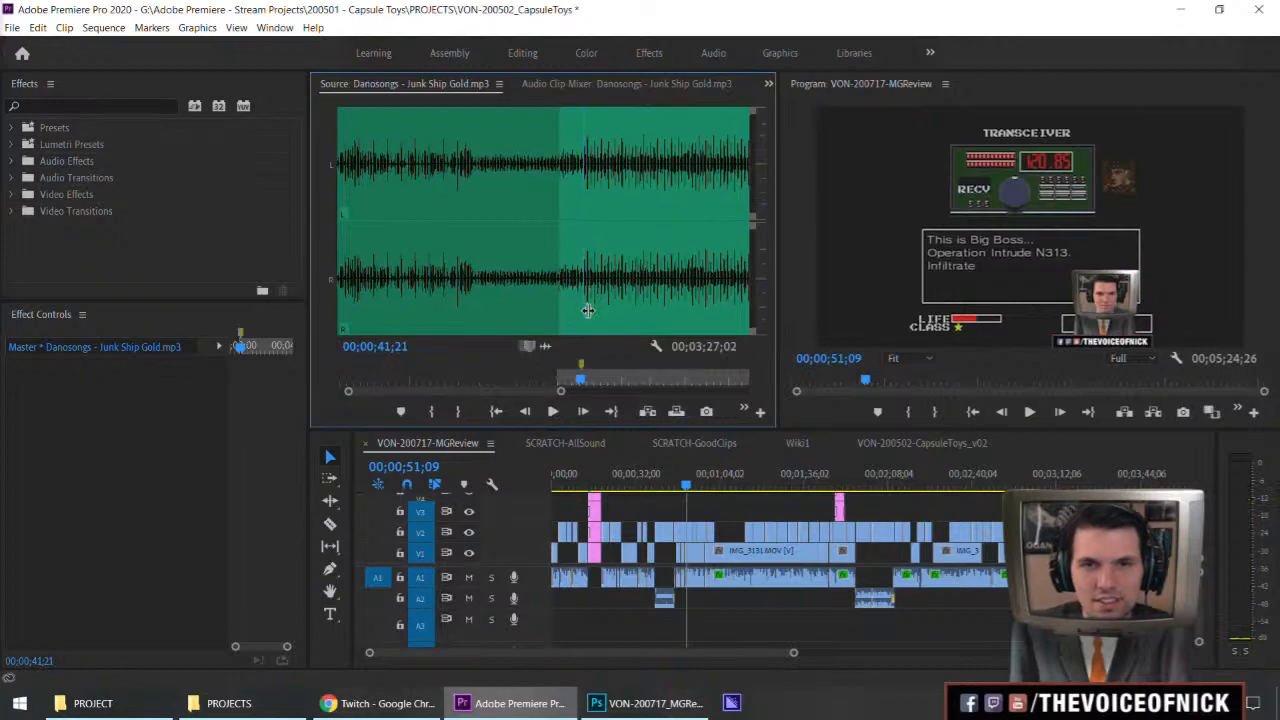
Place the audio of Danosongs - Junk Ship Gold.mp3 on track A3 beneath the Metal Gear title card.
drag(657, 576, 700, 648)
click(592, 485)
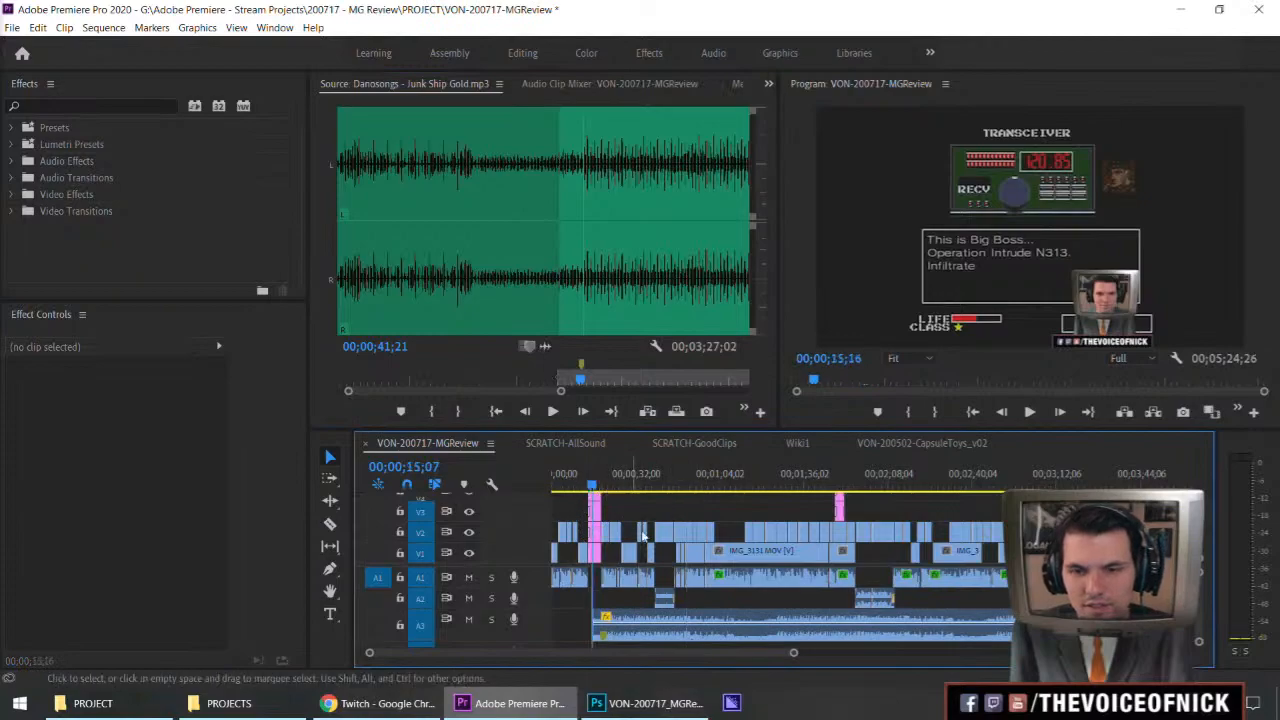
key(equal)
key(equal)
key(equal)
Shift the Junk Ship Gold clip on A3 so its marker falls just after the title card's start.
drag(937, 643, 835, 640)
drag(871, 487, 851, 490)
key(equal)
key(equal)
key(equal)
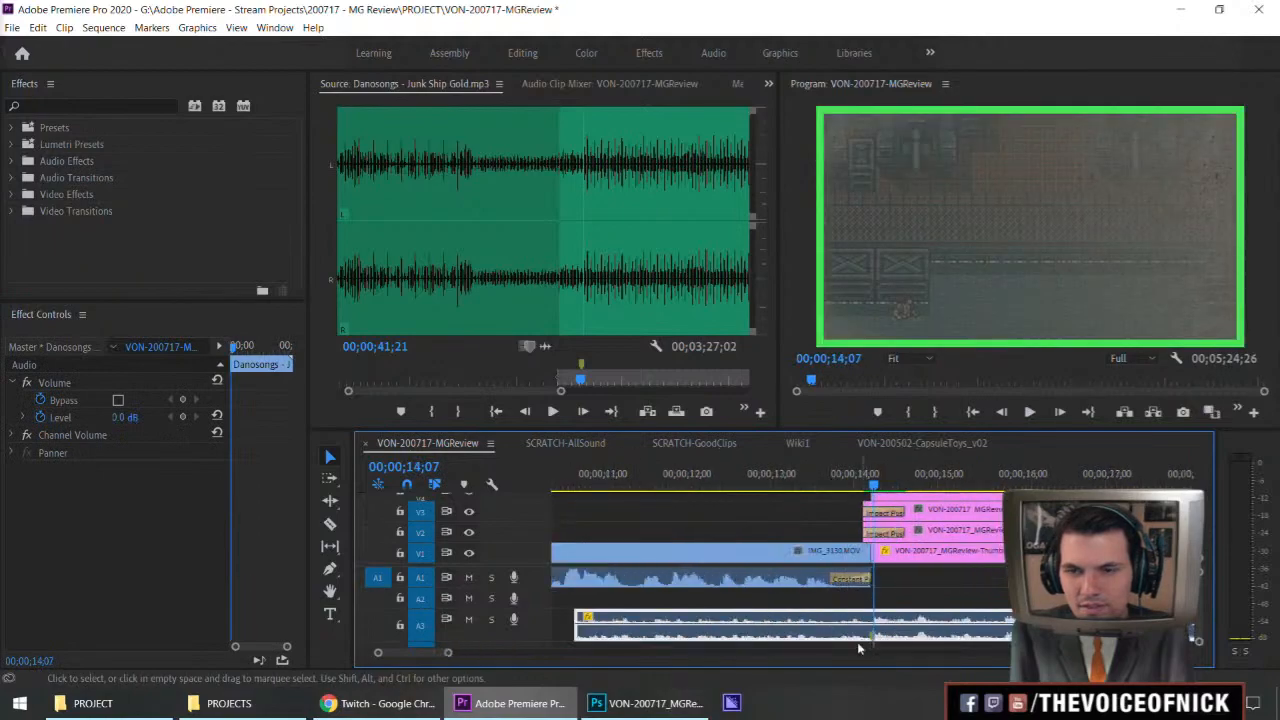
drag(893, 643, 922, 643)
Play the transition into the title card repeatedly to check the timing of the Junk Ship Gold music.
drag(909, 486, 814, 489)
key(space)
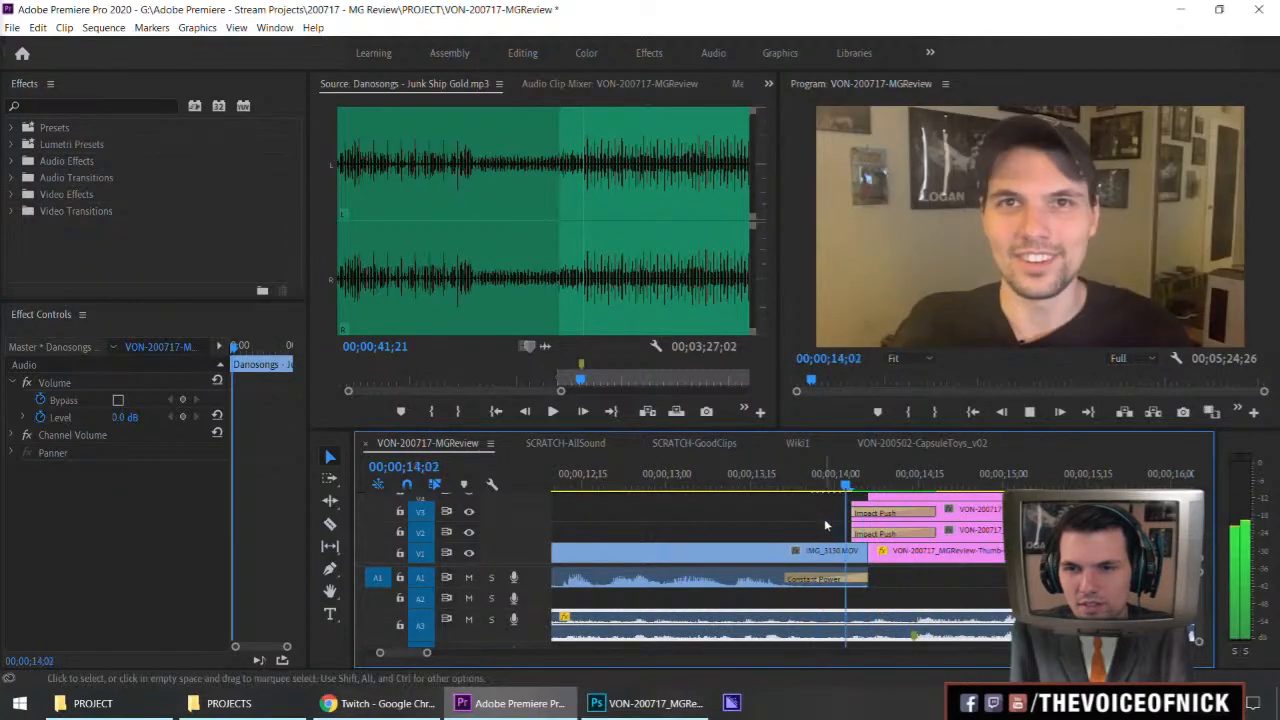
key(minus)
key(minus)
key(minus)
key(space)
key(equal)
key(equal)
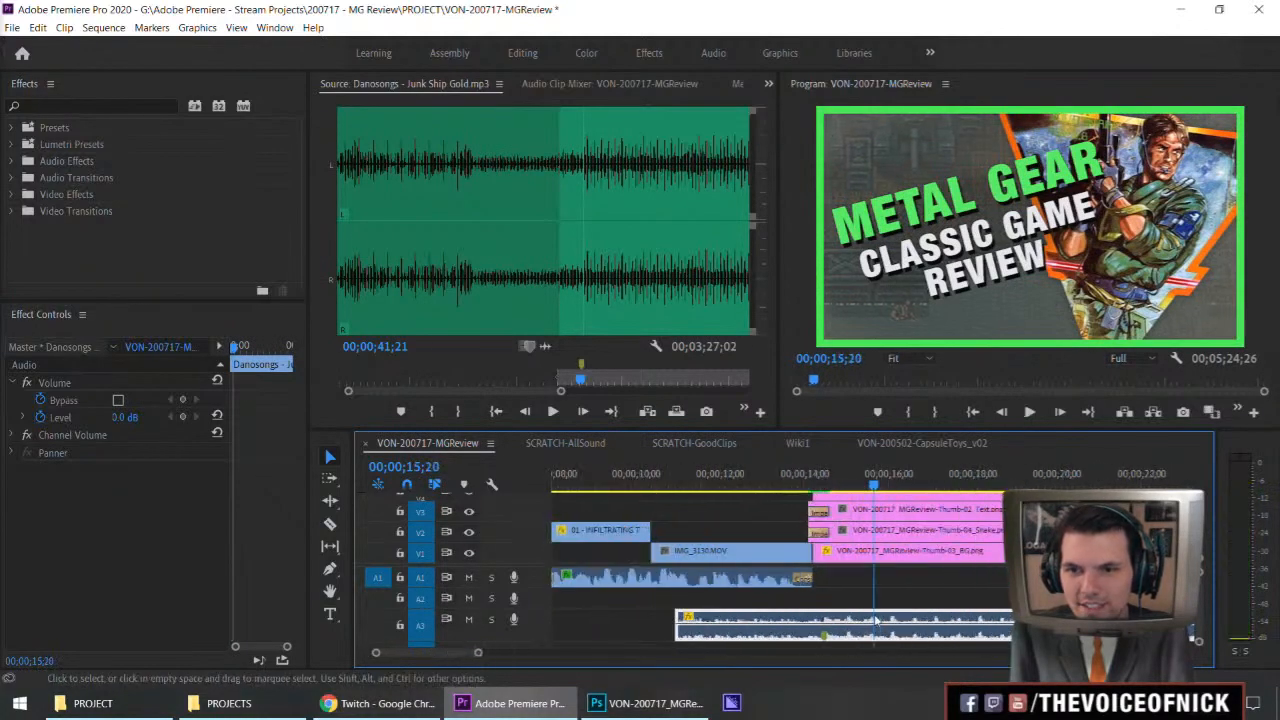
click(693, 480)
key(space)
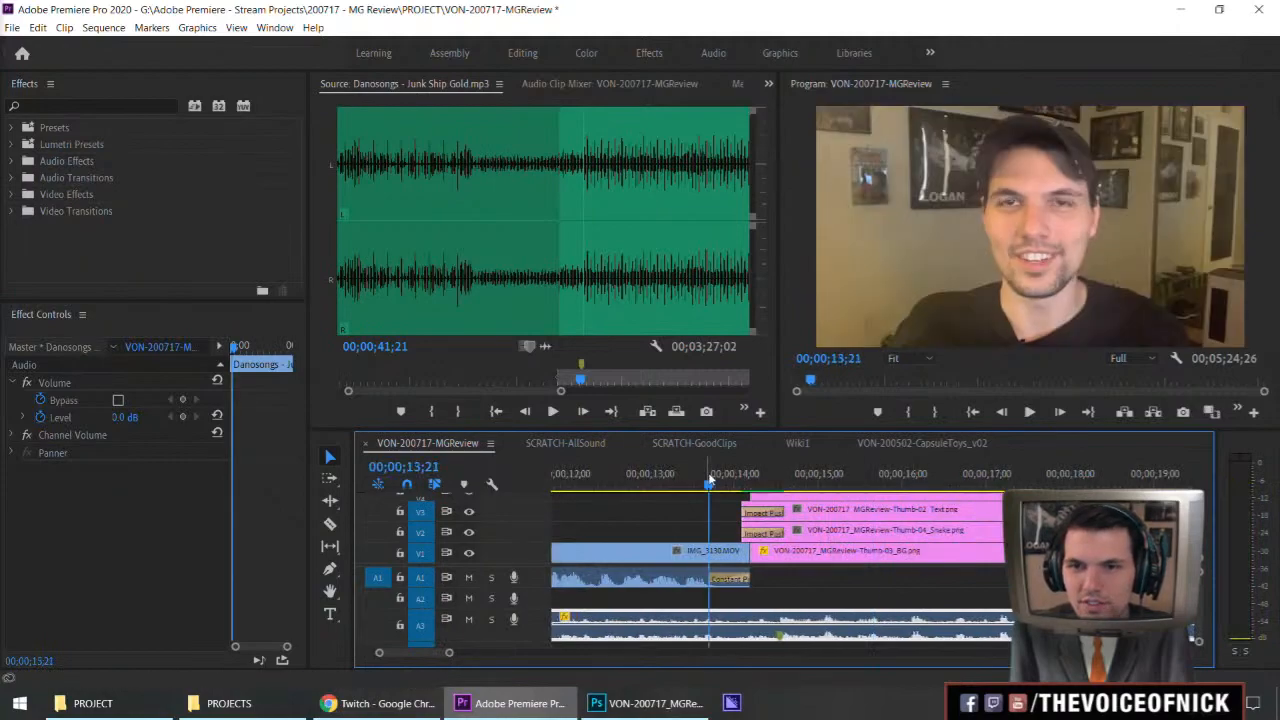
key(minus)
key(minus)
key(minus)
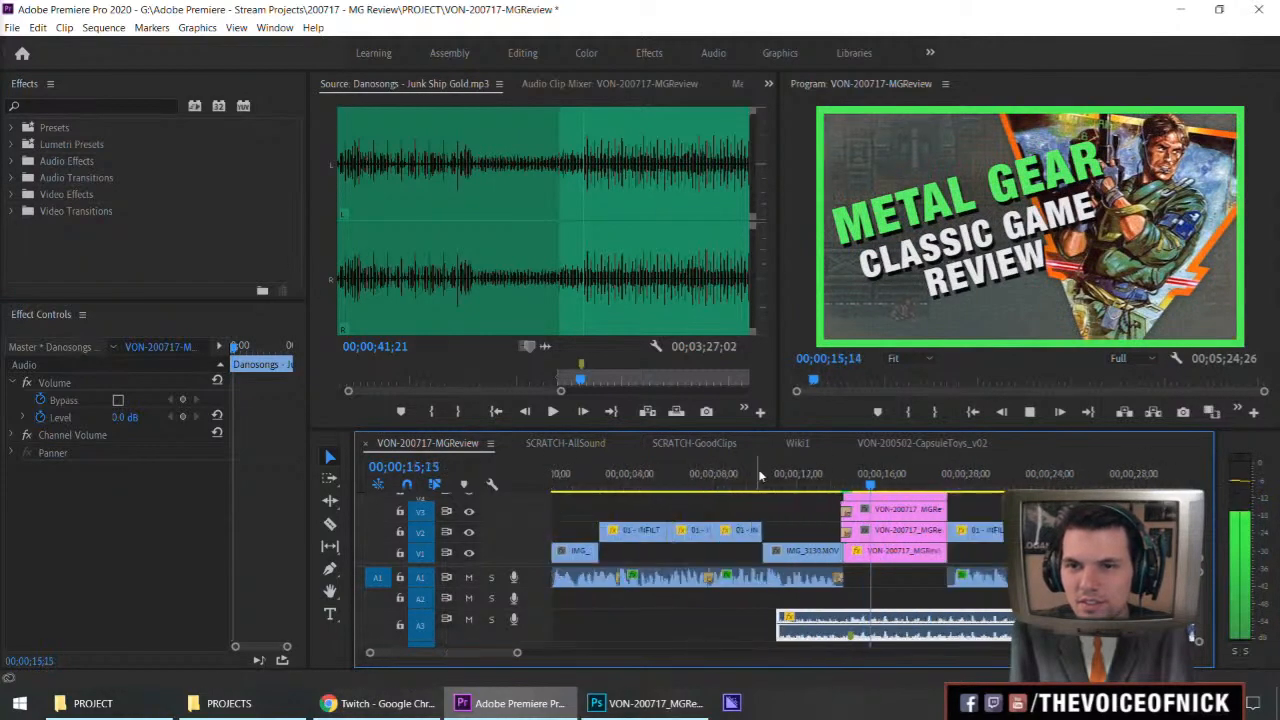
key(space)
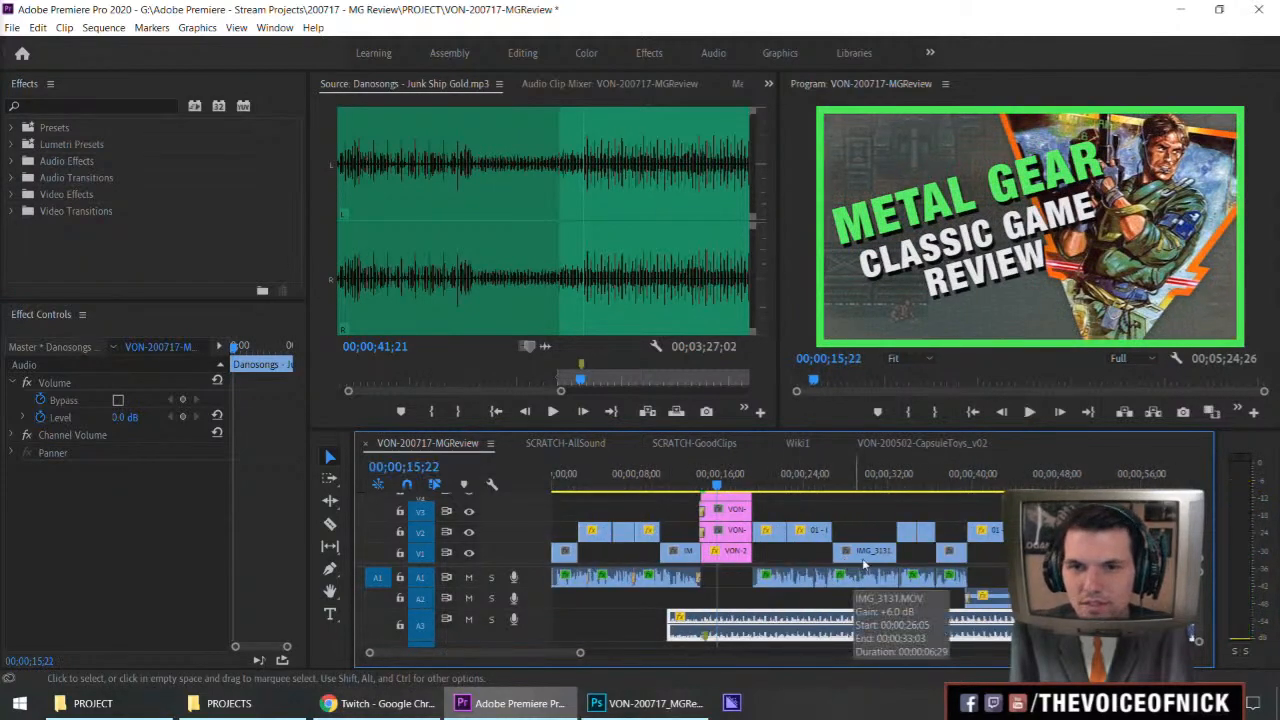
Replay the music from just before the title card through to the gameplay clips that follow it.
click(691, 476)
key(space)
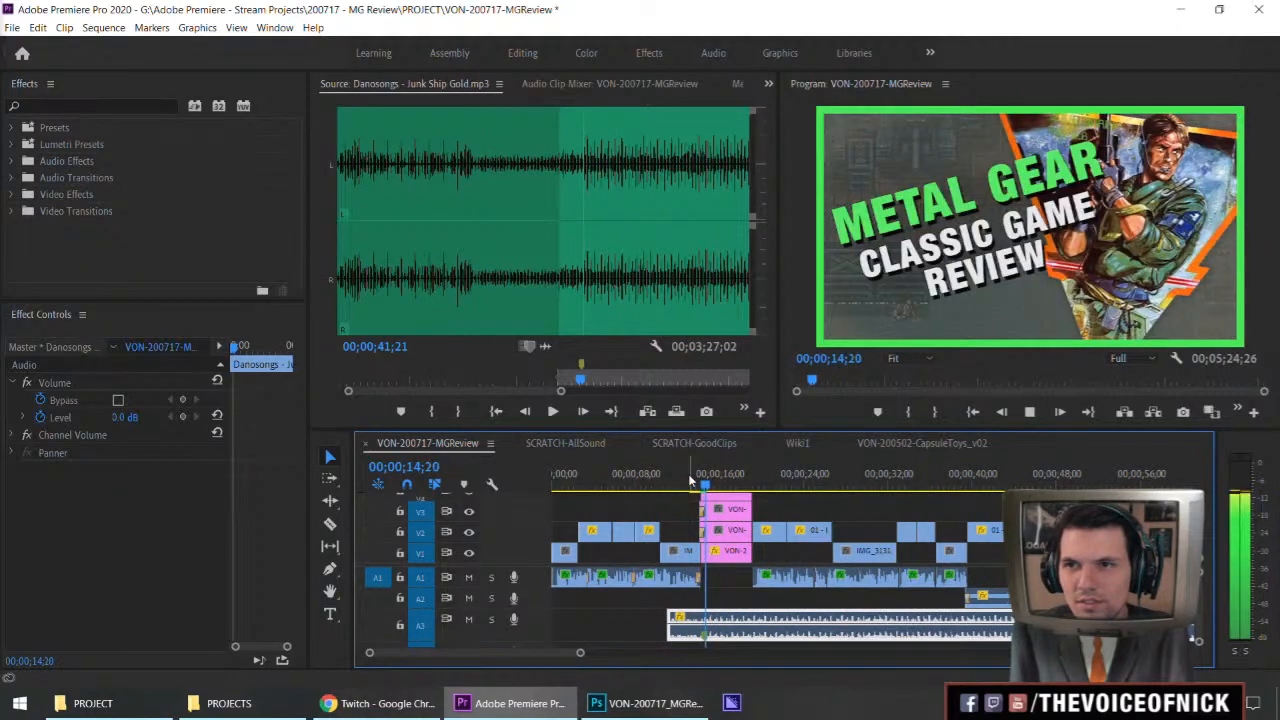
key(equal)
click(800, 523)
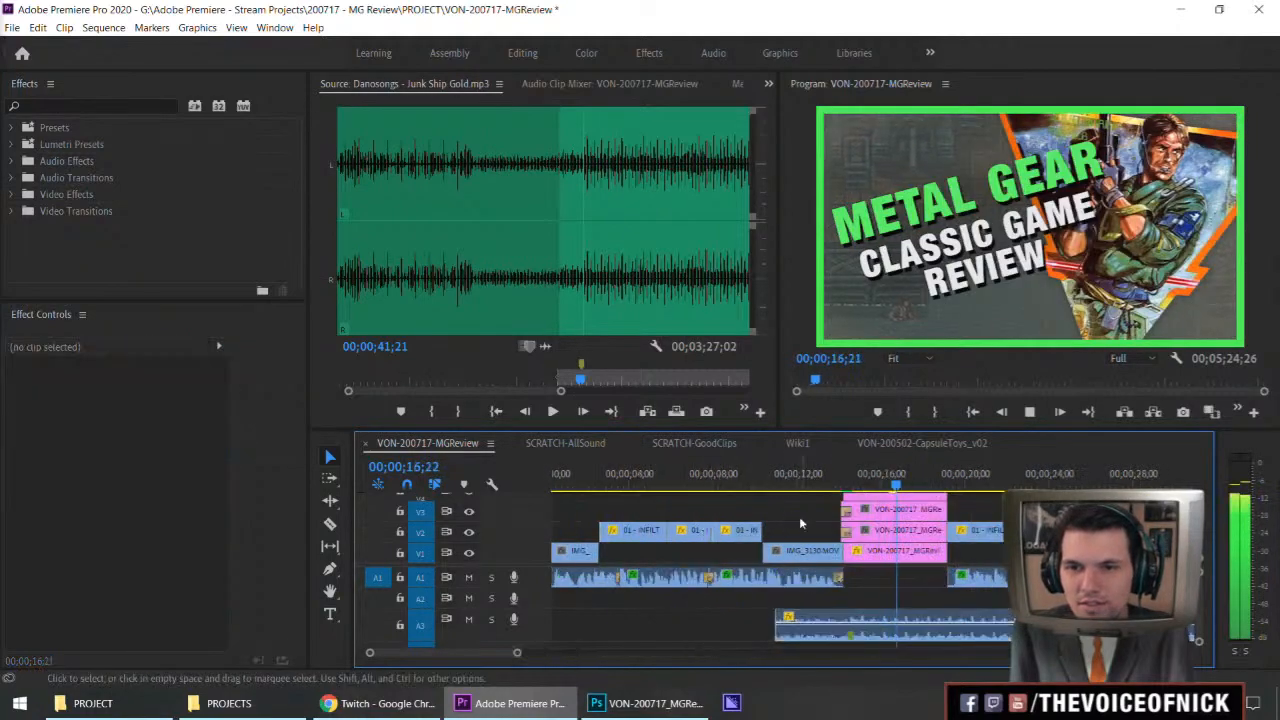
scroll(806, 527, down, 5)
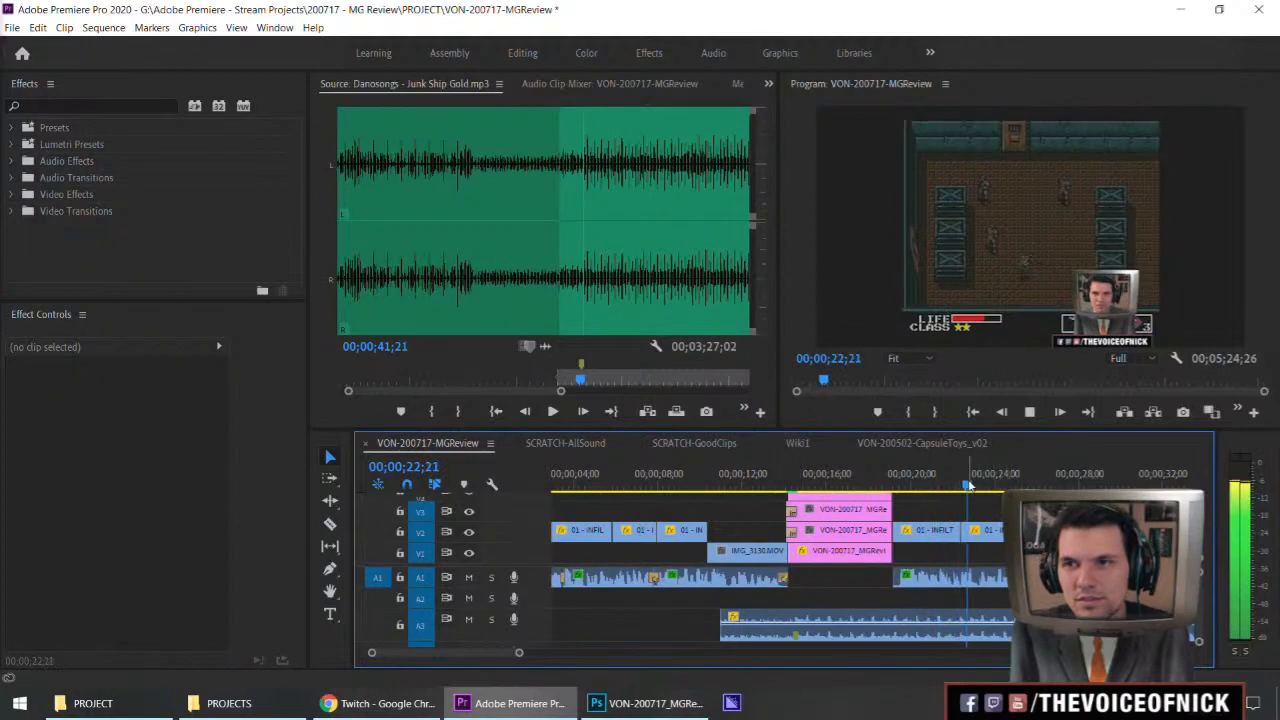
Try to shift the first gameplay clip after the title card on V2, and undo the move.
key(space)
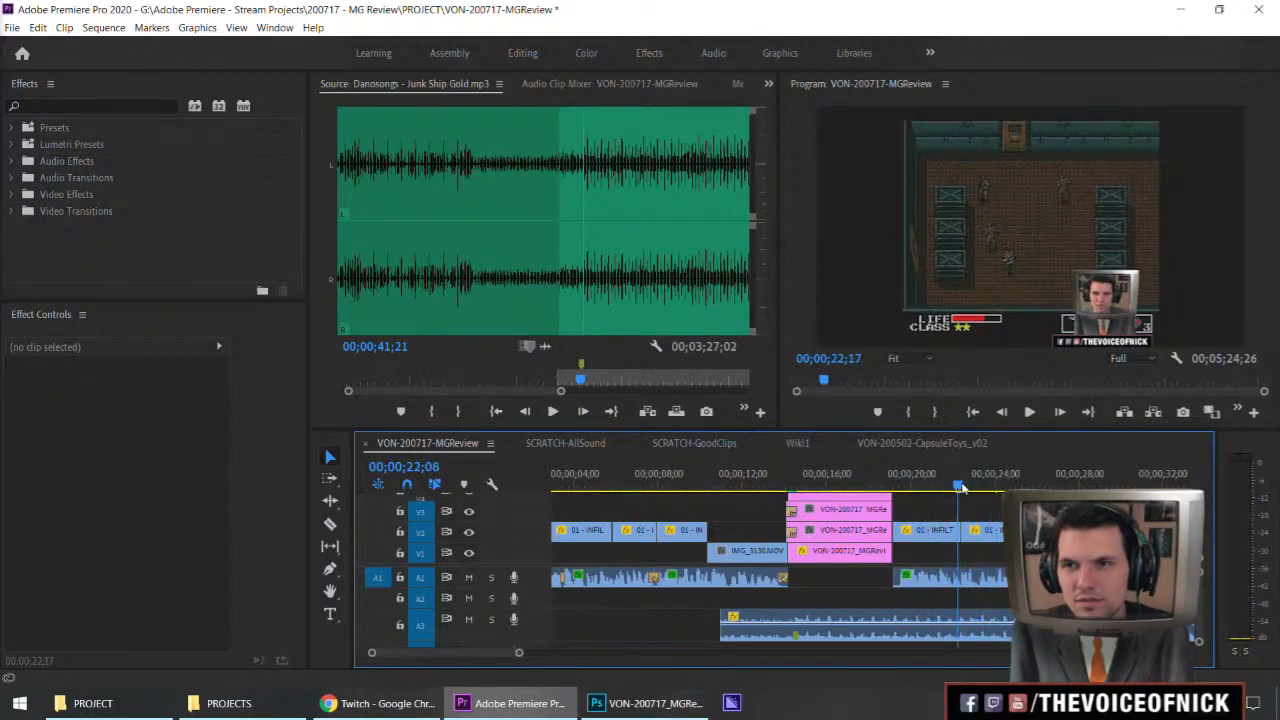
click(940, 531)
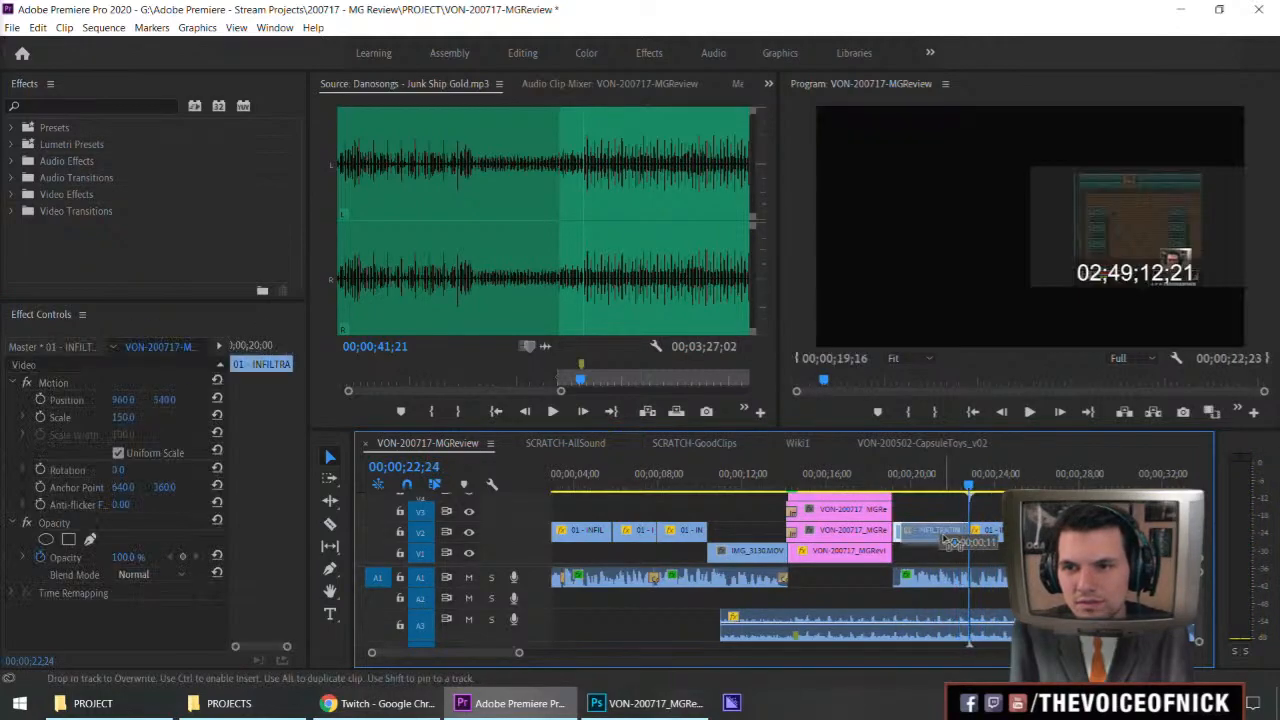
key(space)
key(space)
key(ctrl+z)
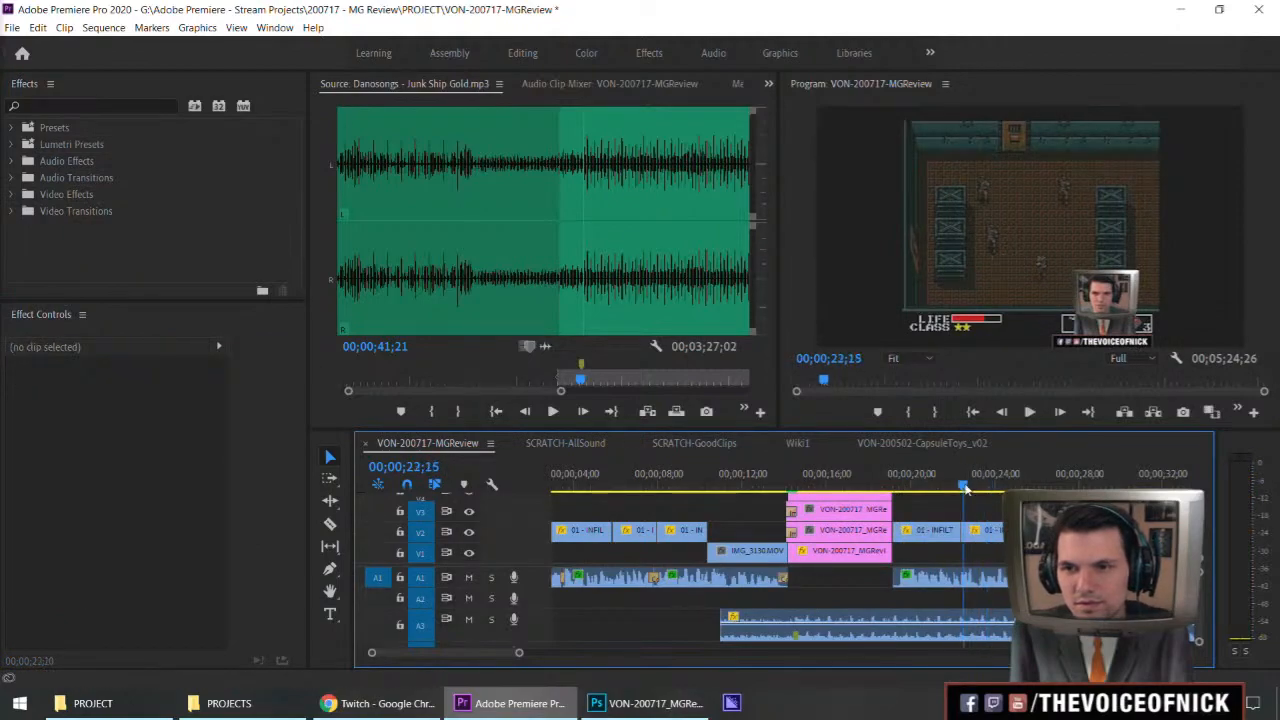
Move the start of the first gameplay clip on V2 slightly later, leaving a short gap after the title card.
click(948, 538)
drag(928, 489, 903, 492)
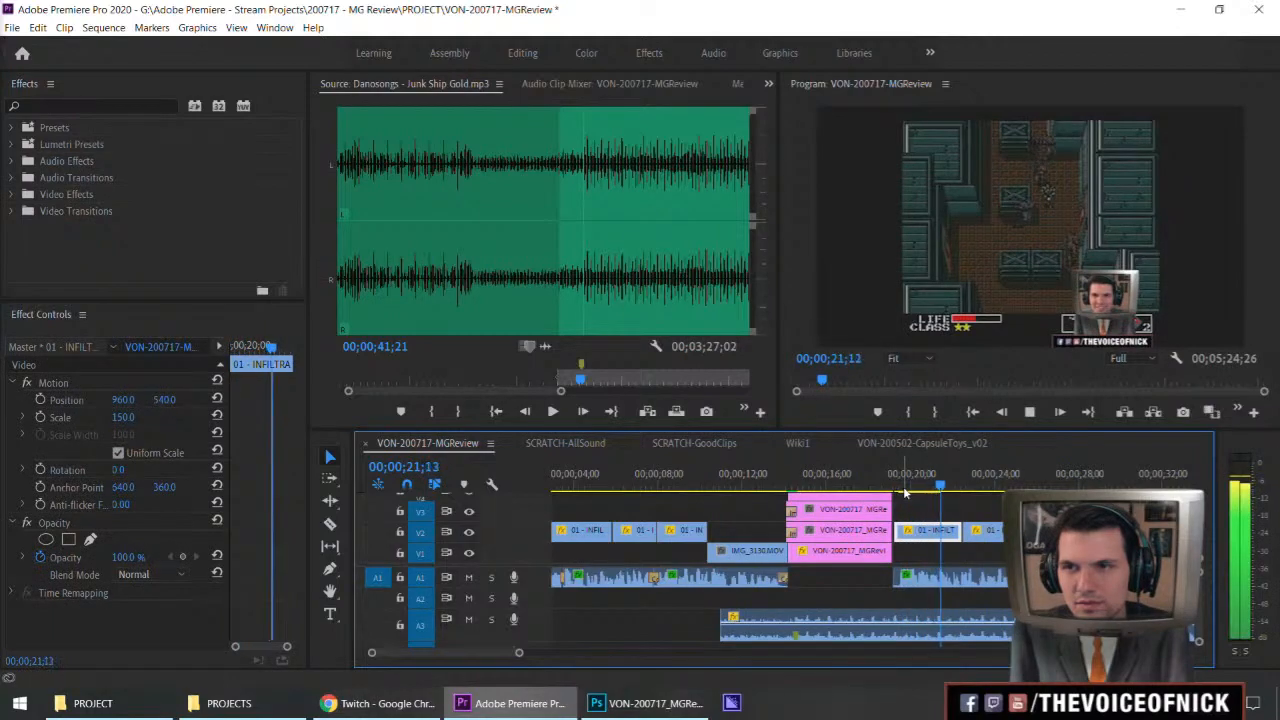
key(space)
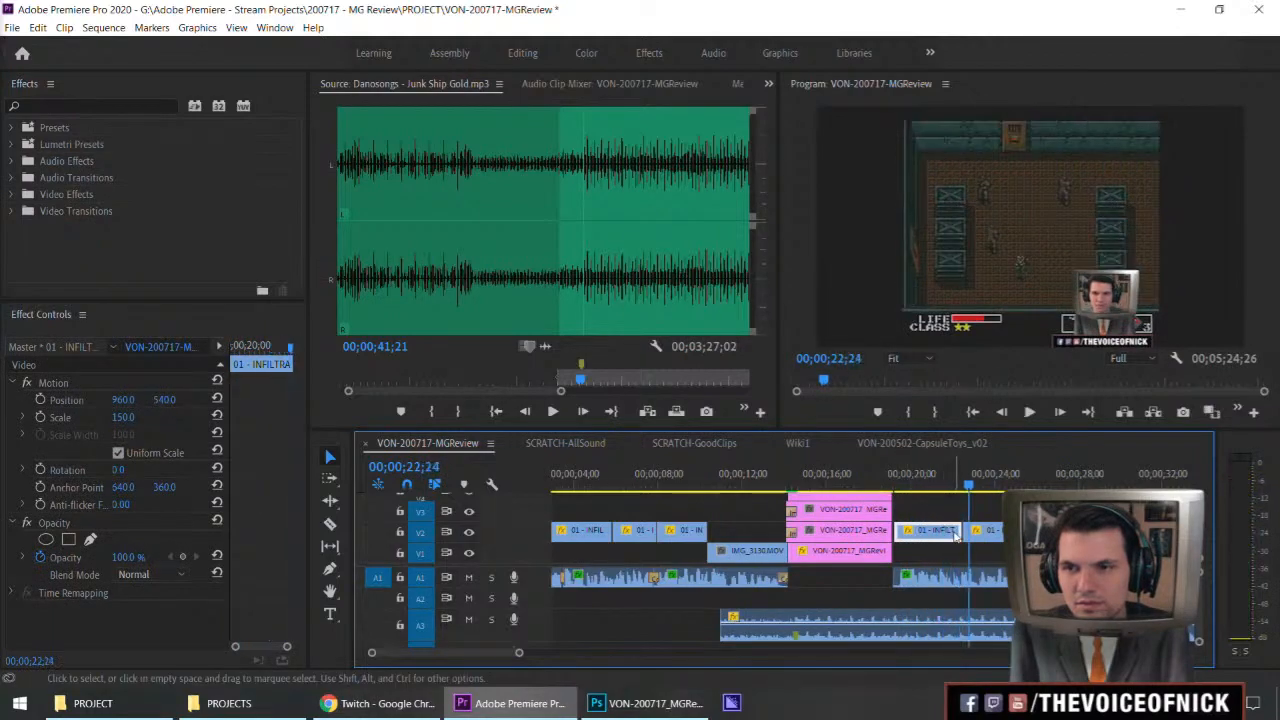
drag(961, 536, 947, 532)
Play from the gap after the title card through the gameplay clips to check their timing against the music.
drag(919, 483, 901, 484)
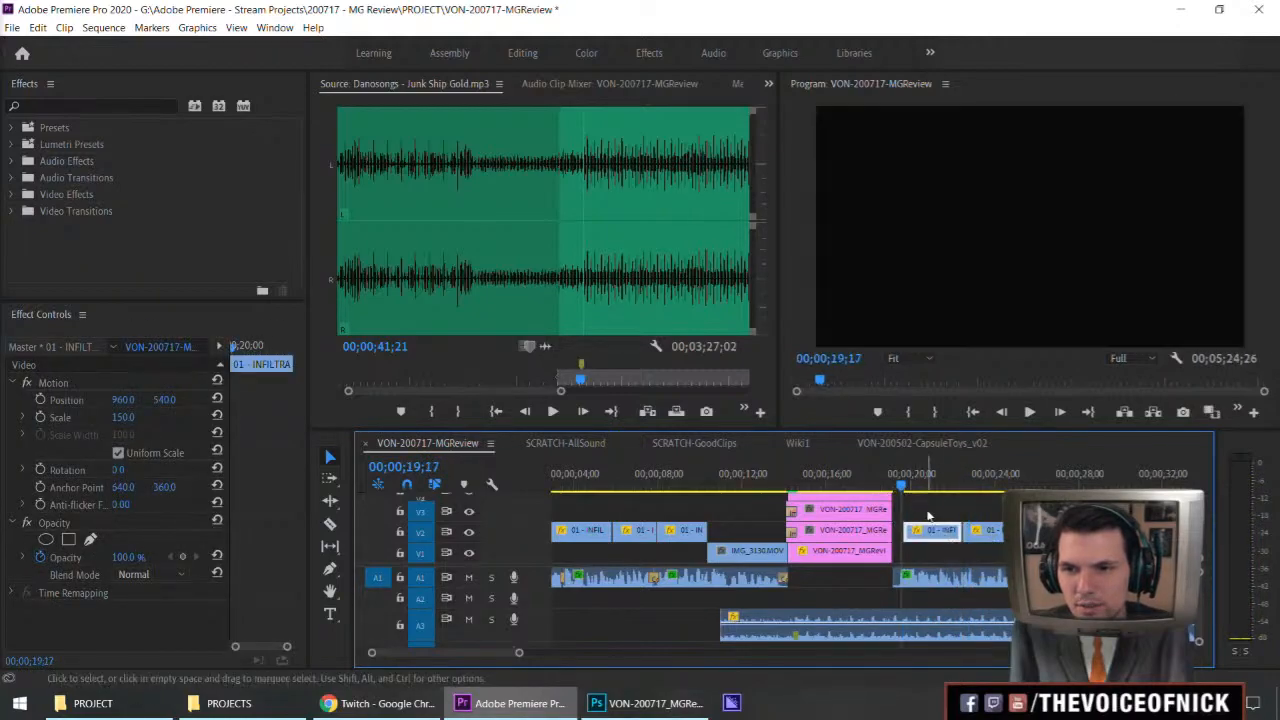
click(944, 514)
key(space)
key(=)
key(=)
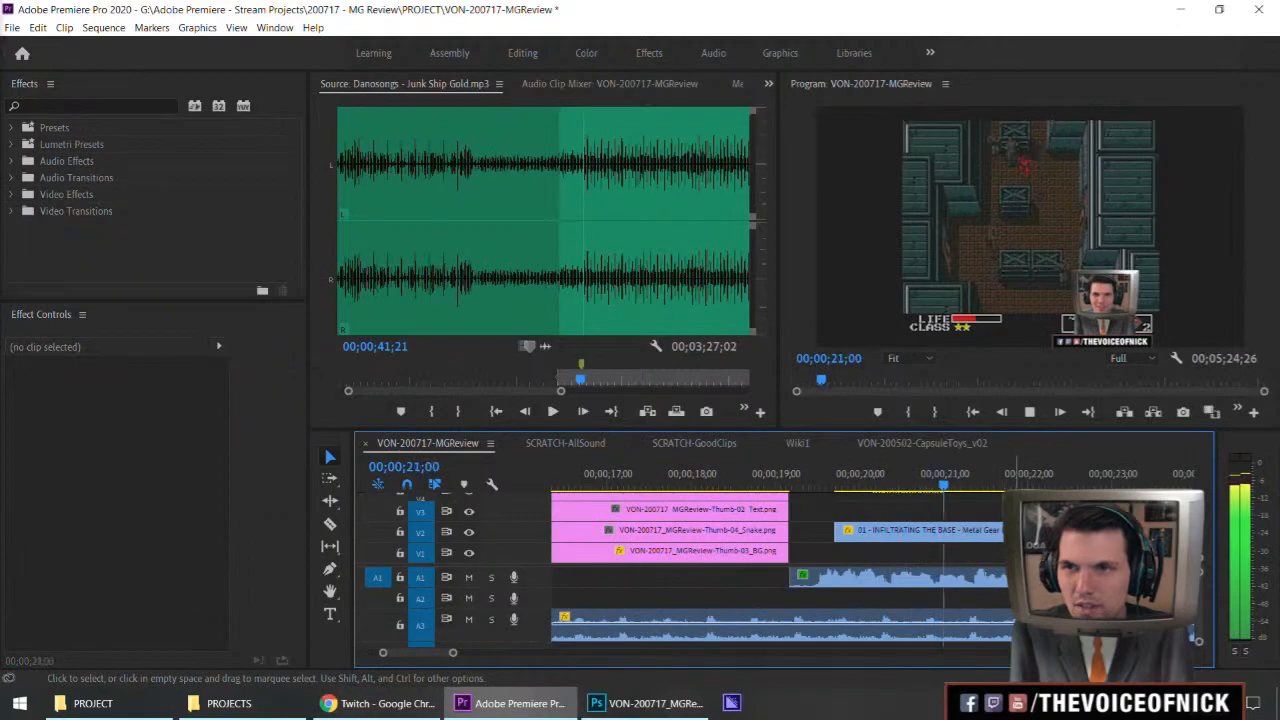
key(-)
key(-)
key(=)
key(=)
key(-)
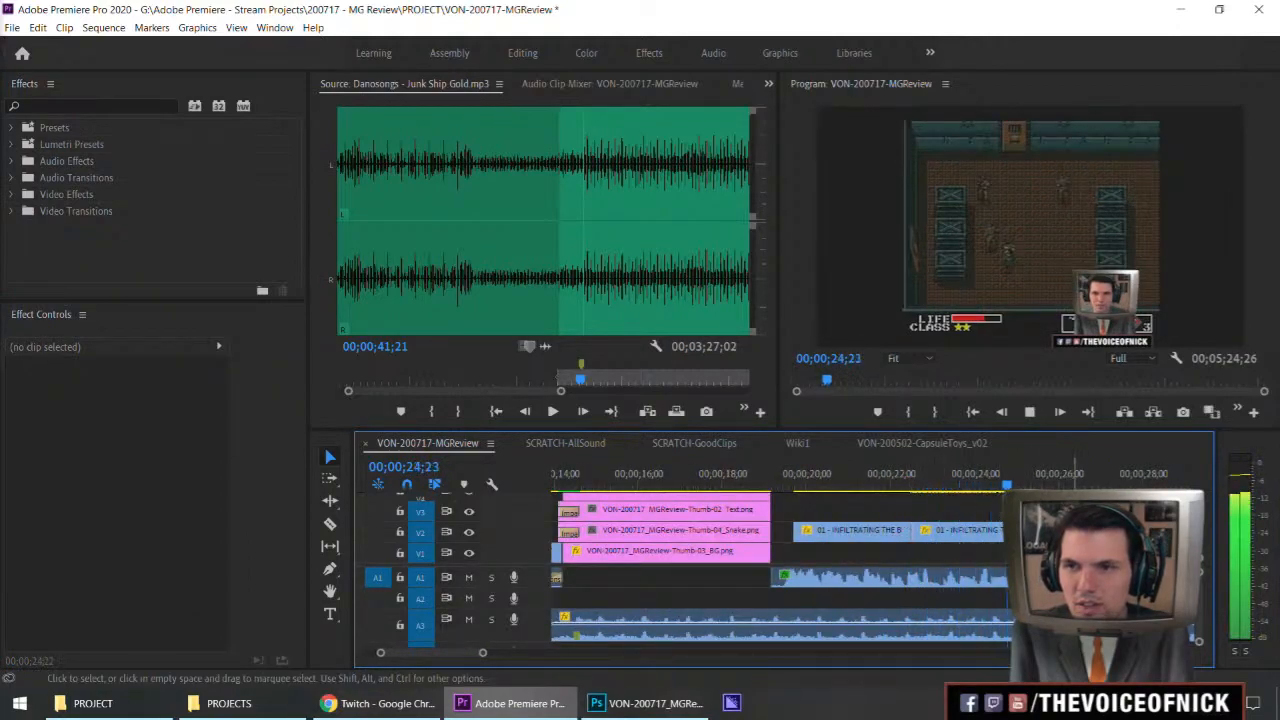
Check the cut between the two gameplay clips after the title card, and shift both slightly later on V2.
click(913, 487)
key(space)
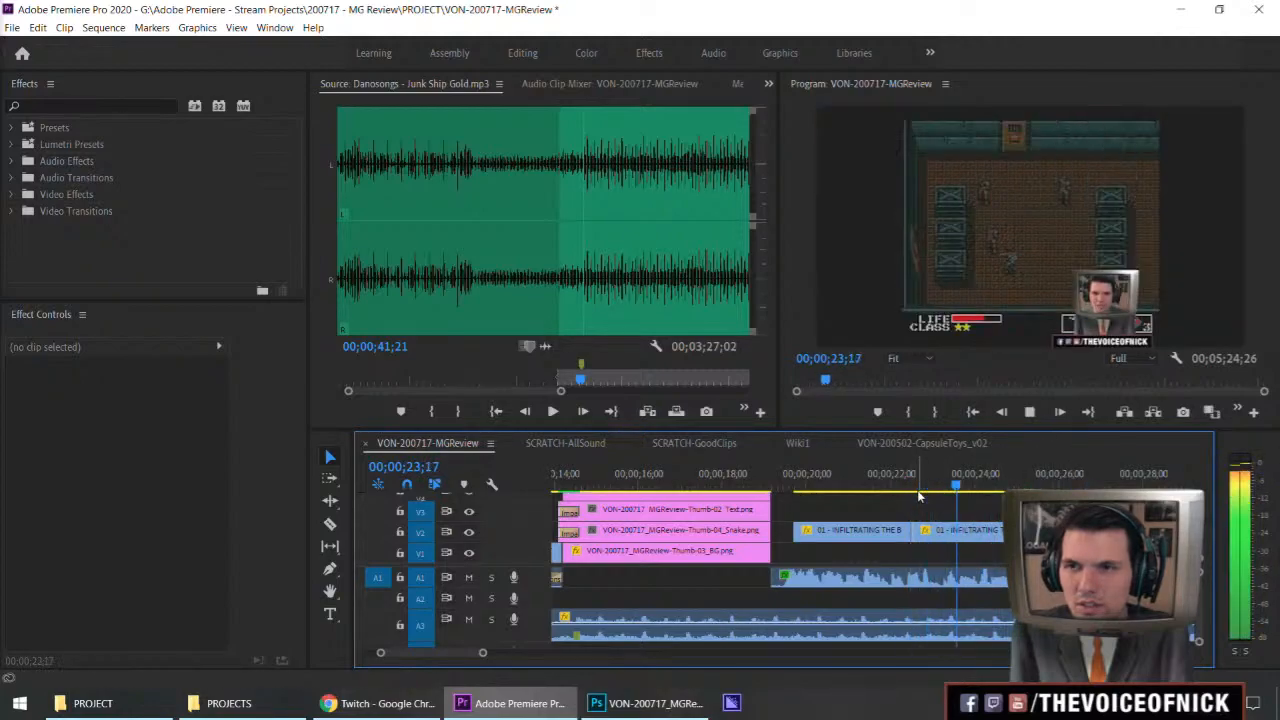
key(space)
drag(920, 490, 930, 492)
drag(884, 533, 898, 535)
Replay the start of the gameplay clips and the title card to check the new timing with the music.
click(797, 477)
click(892, 508)
key(space)
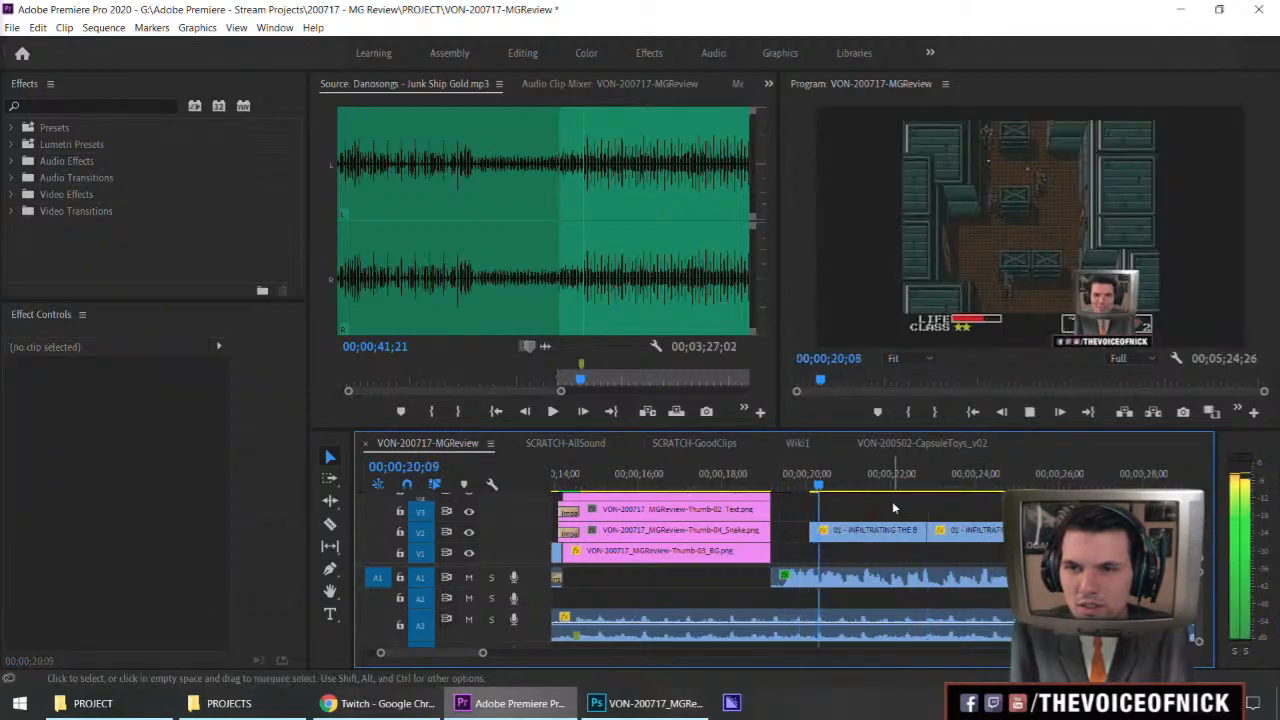
key(minus)
key(space)
drag(812, 487, 724, 488)
key(space)
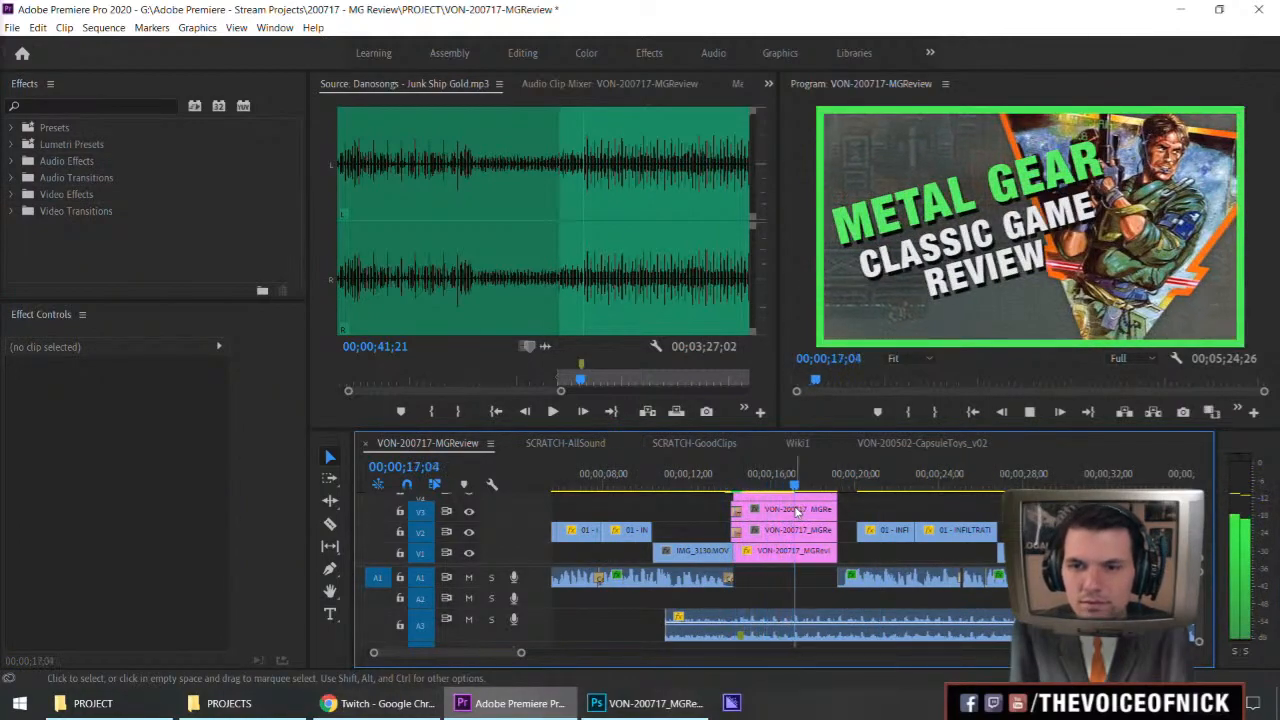
key(space)
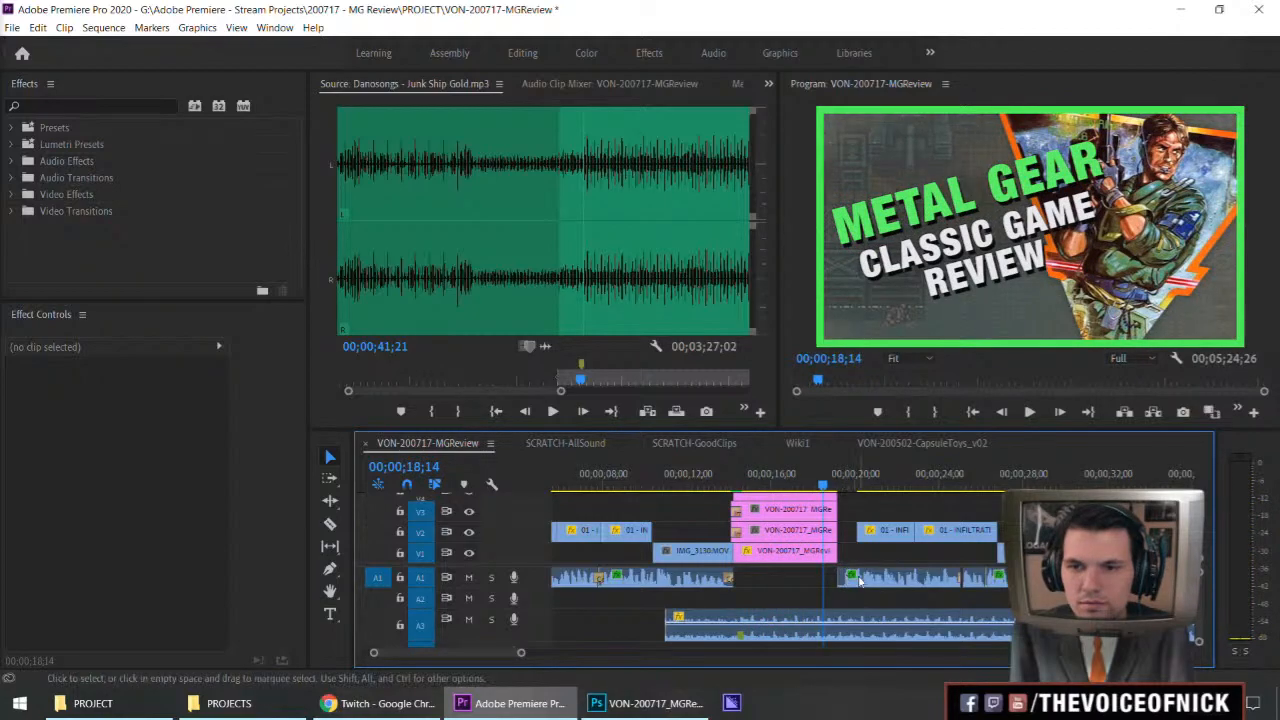
Extend the start of the Junk Ship Gold clip on A3 back to the sequence's beginning and play from there.
scroll(665, 632, down, 2)
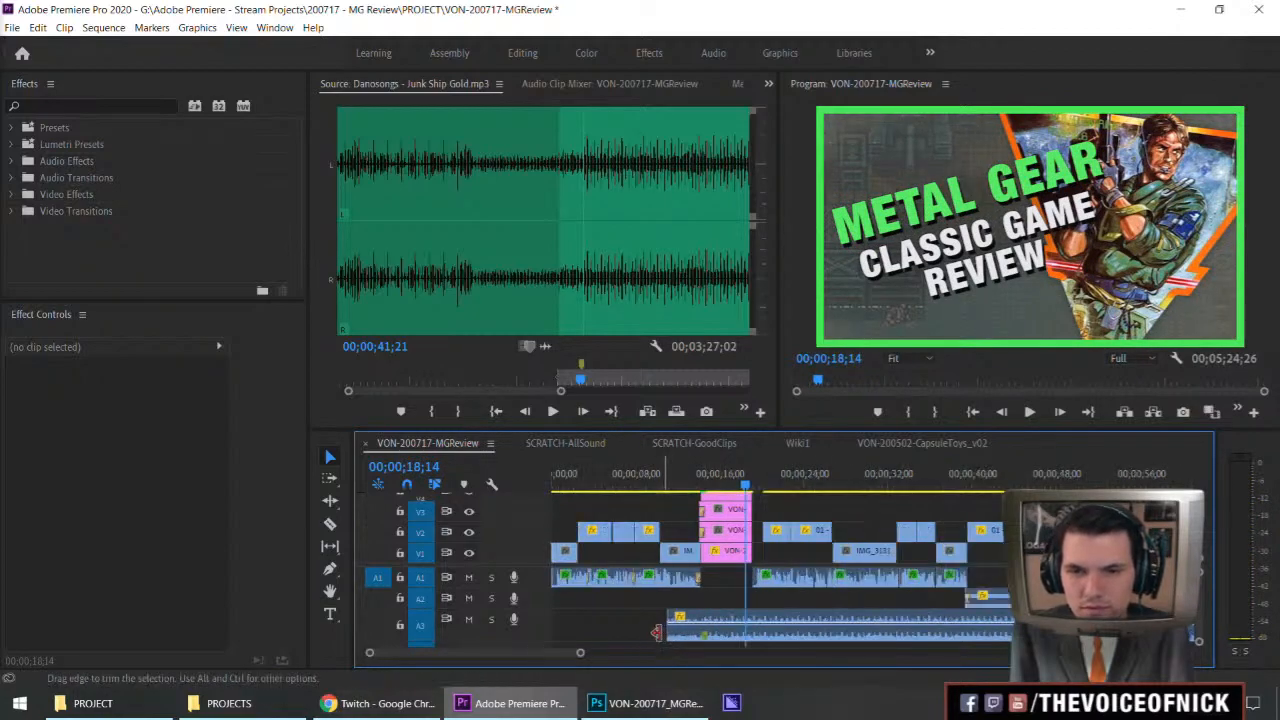
key(minus)
drag(617, 637, 443, 626)
key(Home)
key(space)
key(equal)
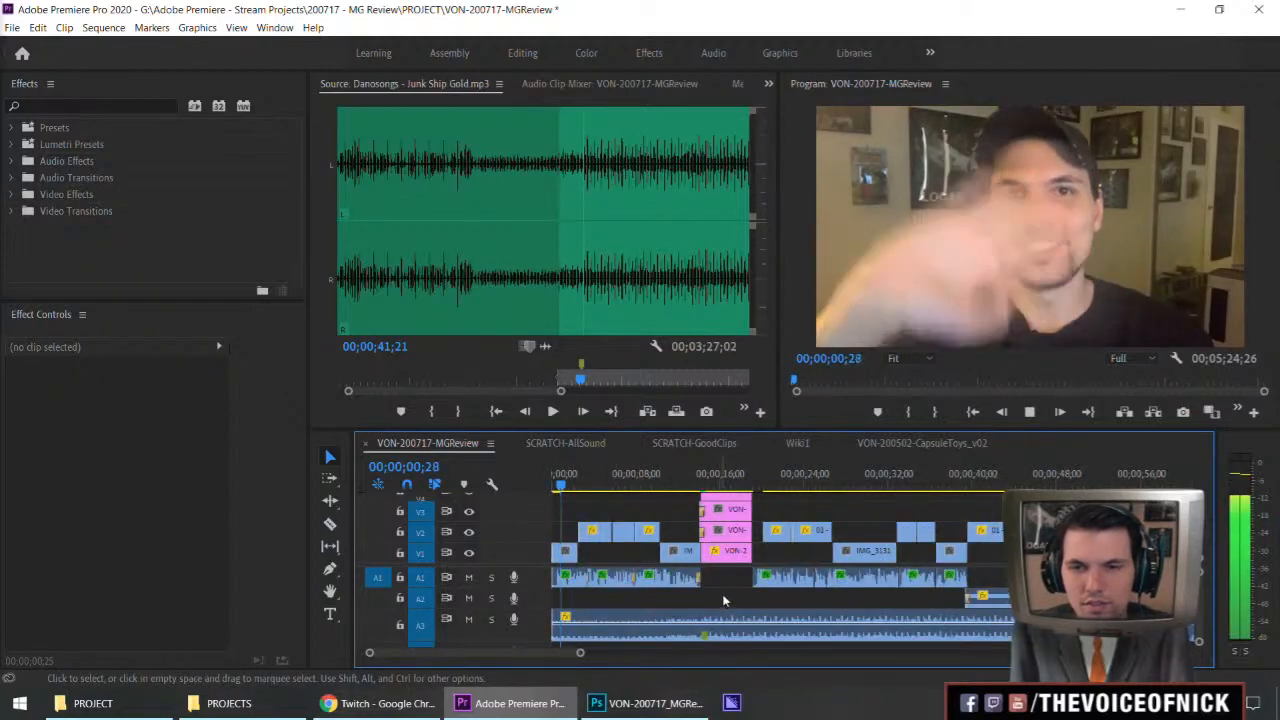
Add two volume keyframes to the Junk Ship Gold clip on A3 around the start of the title card.
click(708, 628)
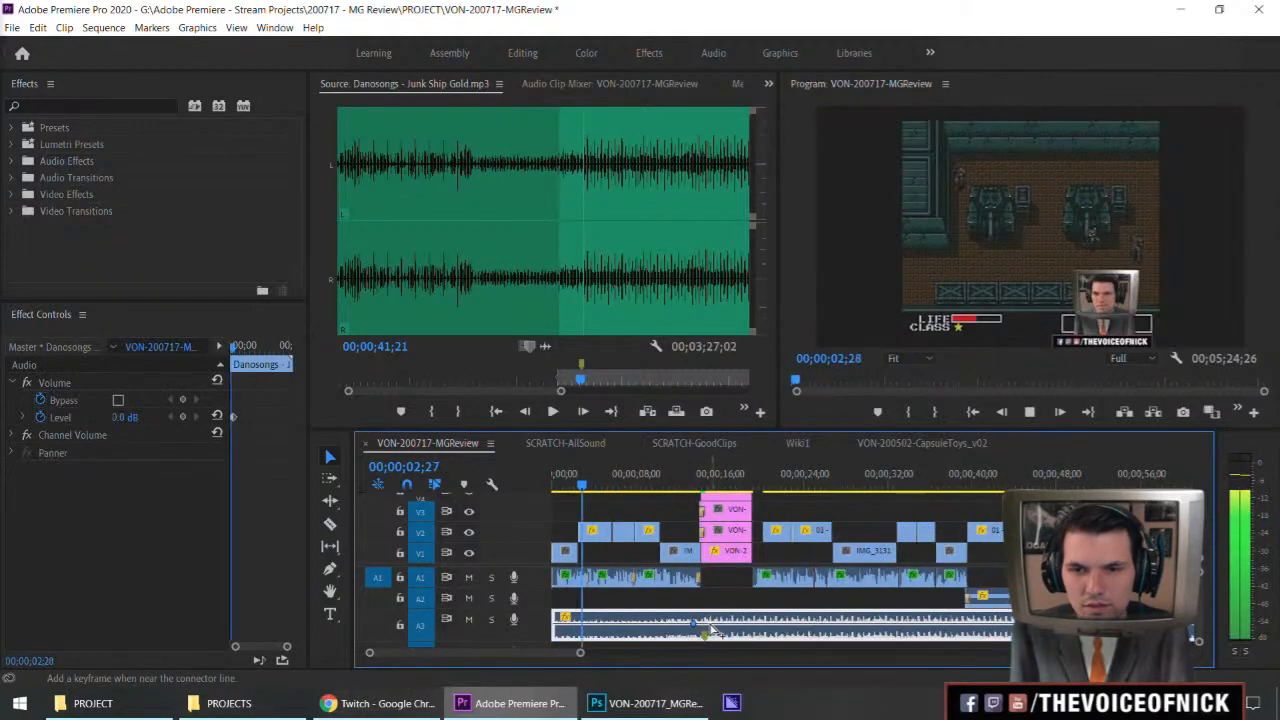
mouse_move(684, 625)
mouse_down()
mouse_move(705, 631)
mouse_move(683, 645)
mouse_move(657, 630)
mouse_move(702, 628)
mouse_up()
click(720, 595)
click(725, 595)
key(minus)
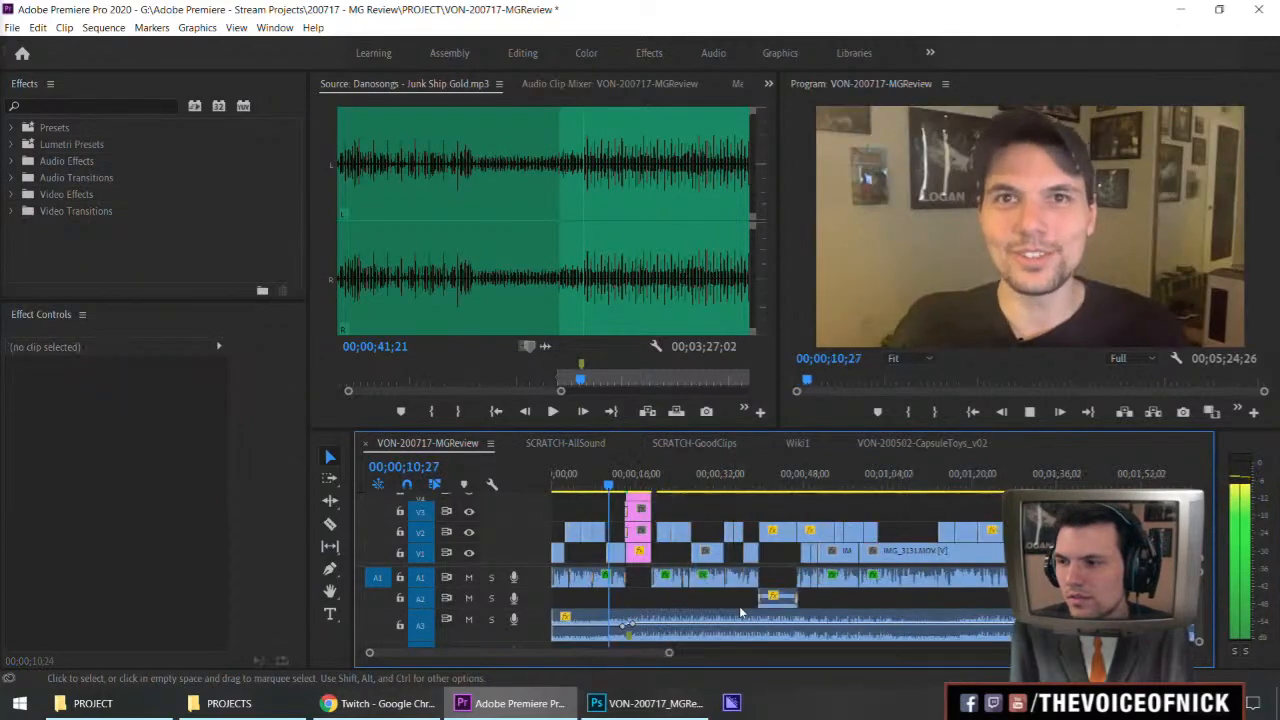
Raise the Junk Ship Gold level from the second keyframe onward to 1.4 dB and play the title card.
key(equal)
key(equal)
key(minus)
key(equal)
key(equal)
key(equal)
key(equal)
key(equal)
key(minus)
key(minus)
key(minus)
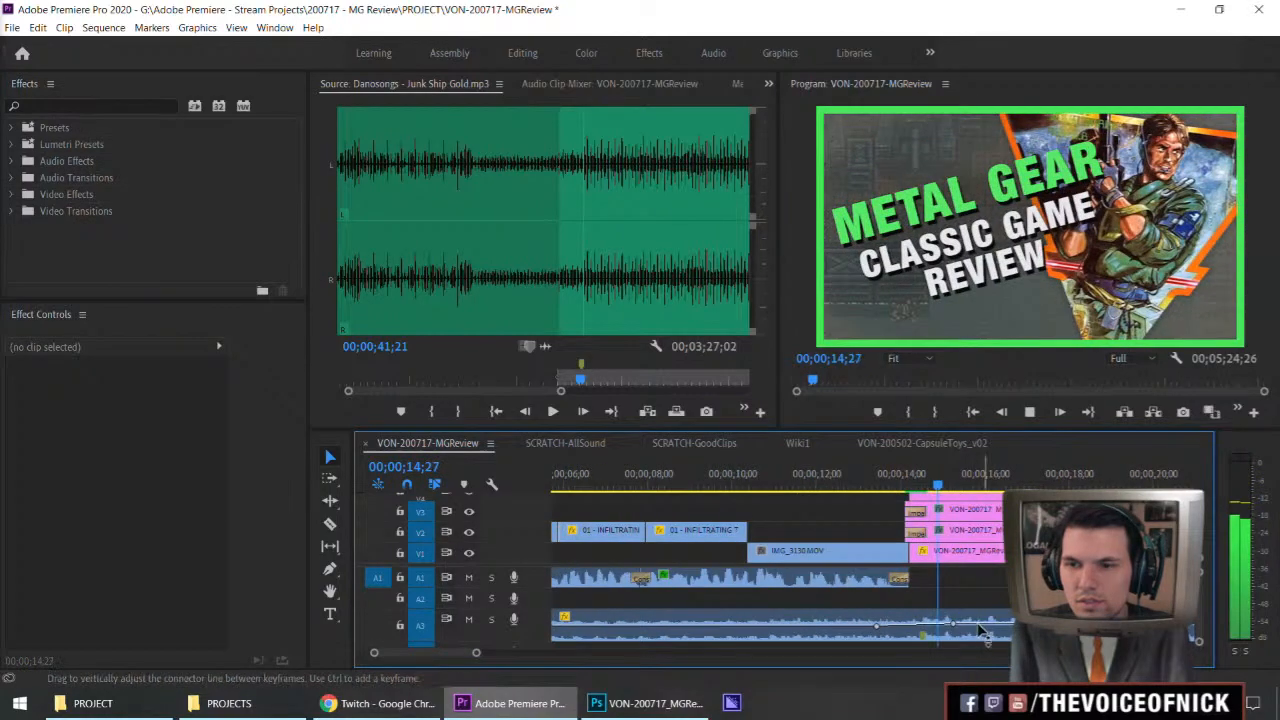
key(minus)
key(equal)
key(equal)
key(space)
drag(841, 624, 806, 623)
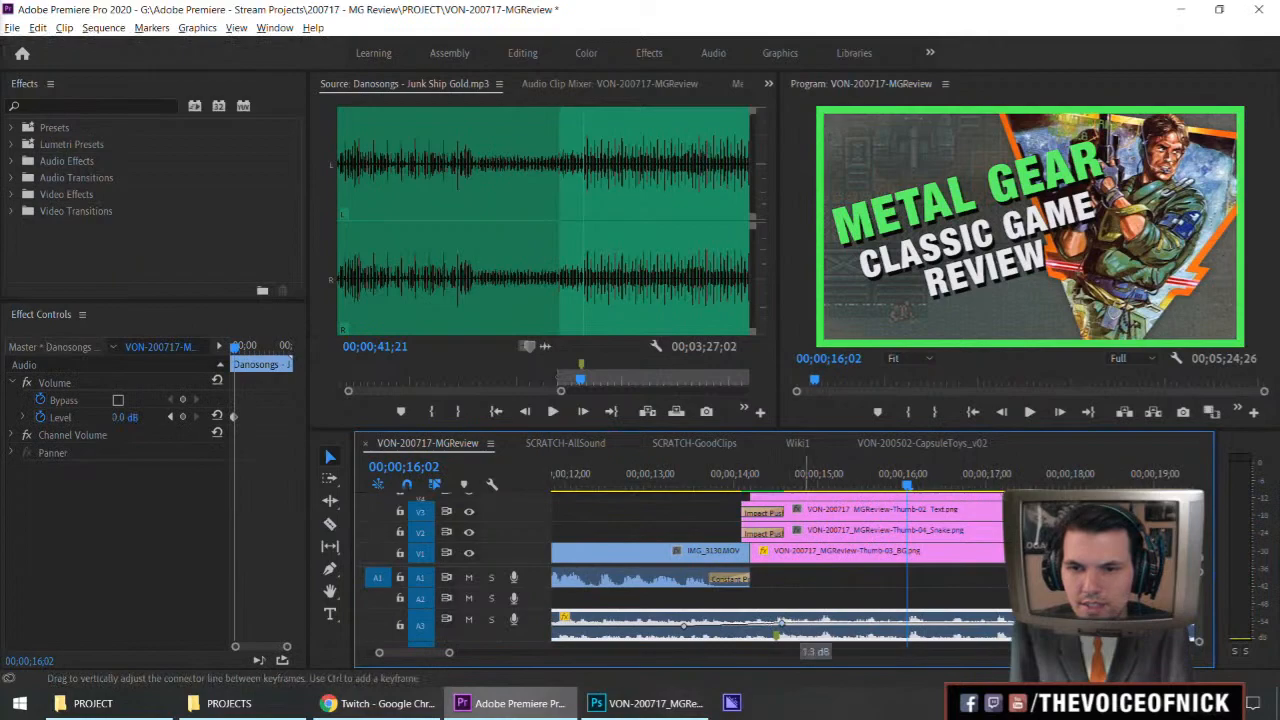
click(766, 474)
key(space)
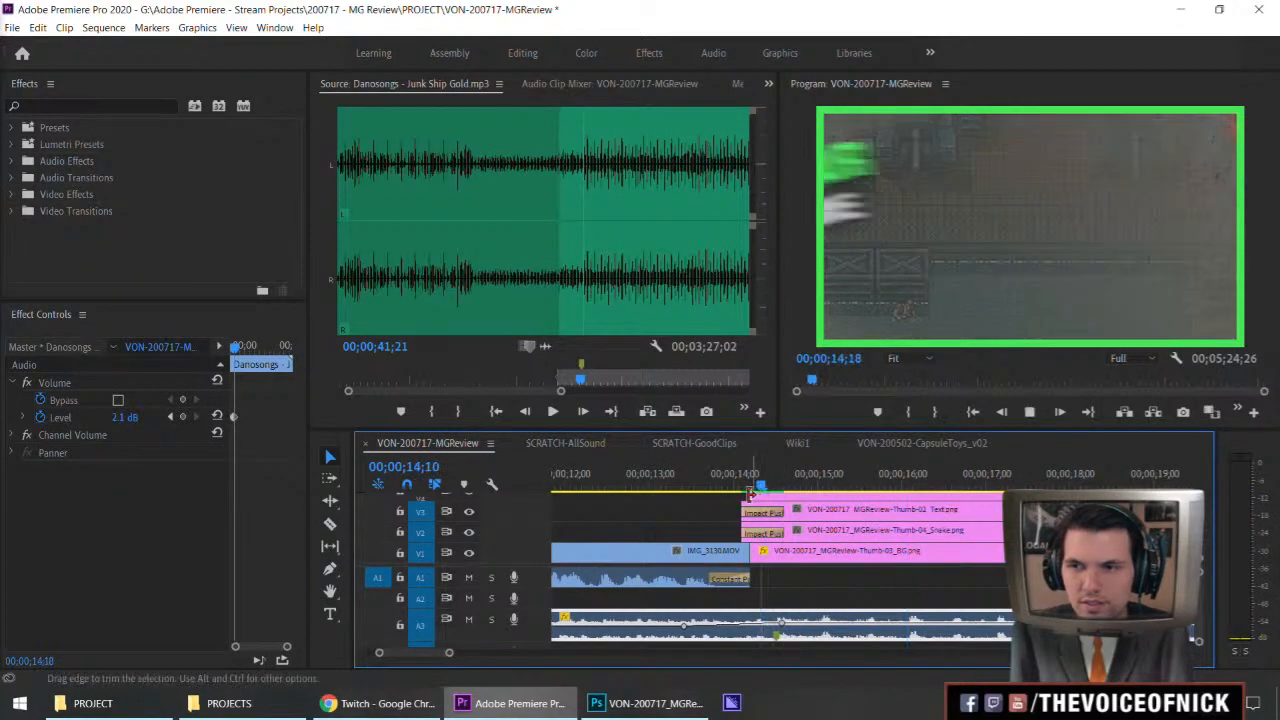
key(space)
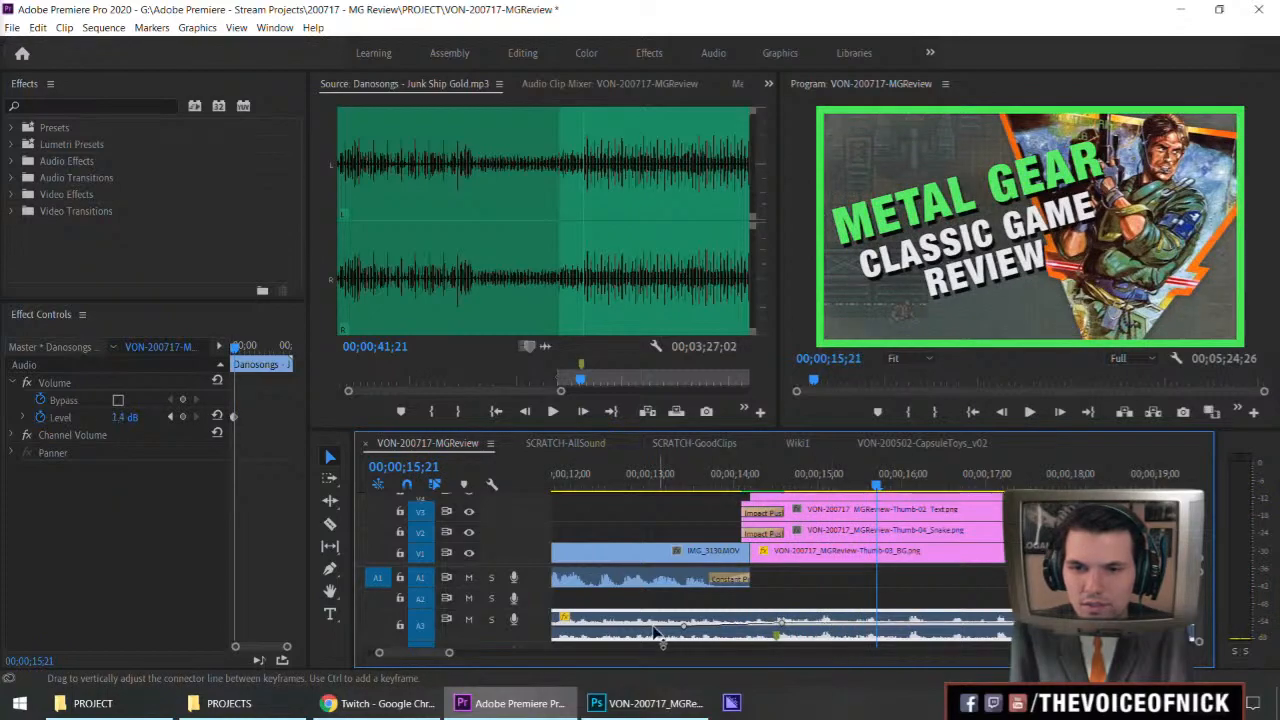
Lower the Junk Ship Gold level slightly before the first keyframe and play through to the title card.
drag(650, 629, 650, 630)
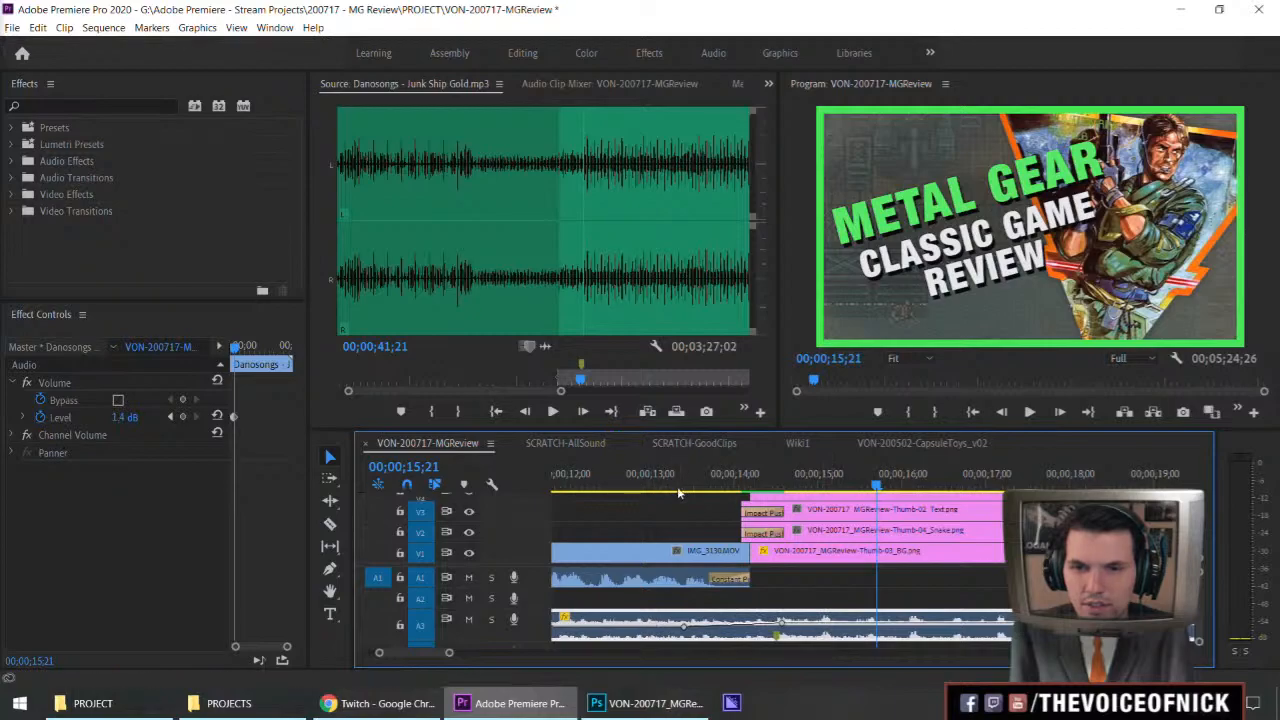
click(575, 474)
key(space)
scroll(580, 518, up, 5)
key(minus)
key(minus)
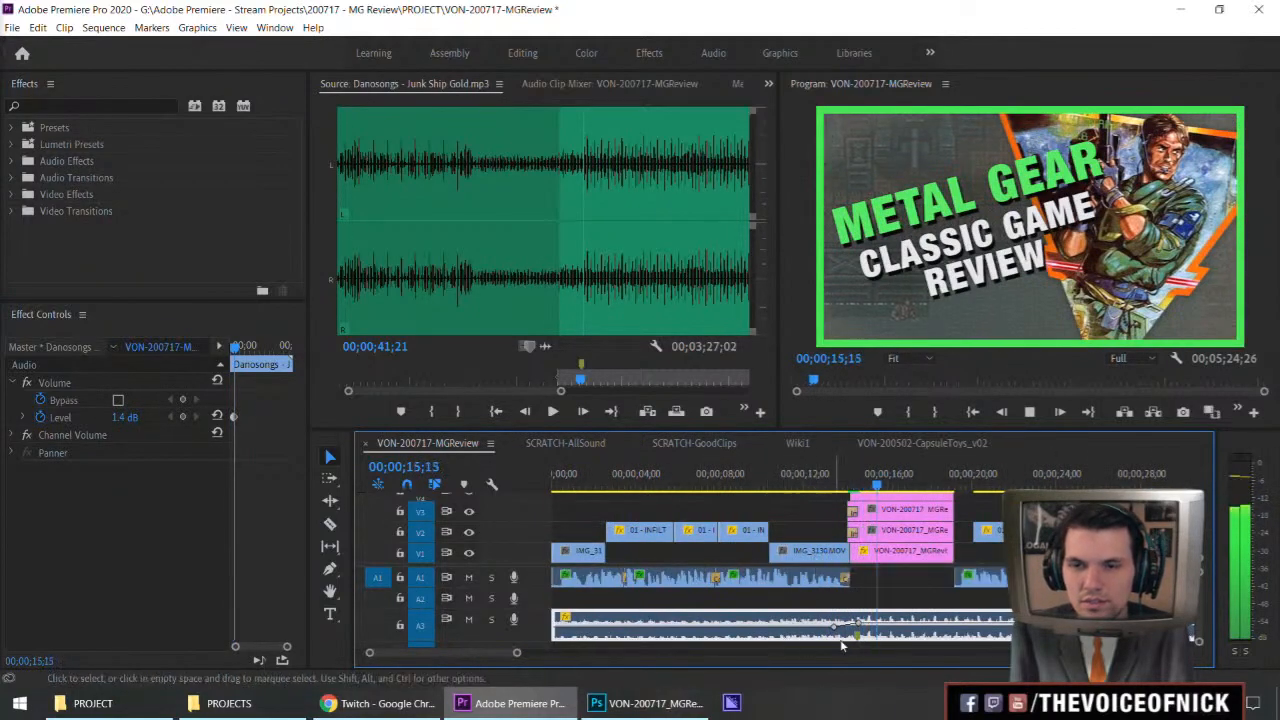
Set the Junk Ship Gold level after the second keyframe to 0.0 dB and replay the title card transition.
key(space)
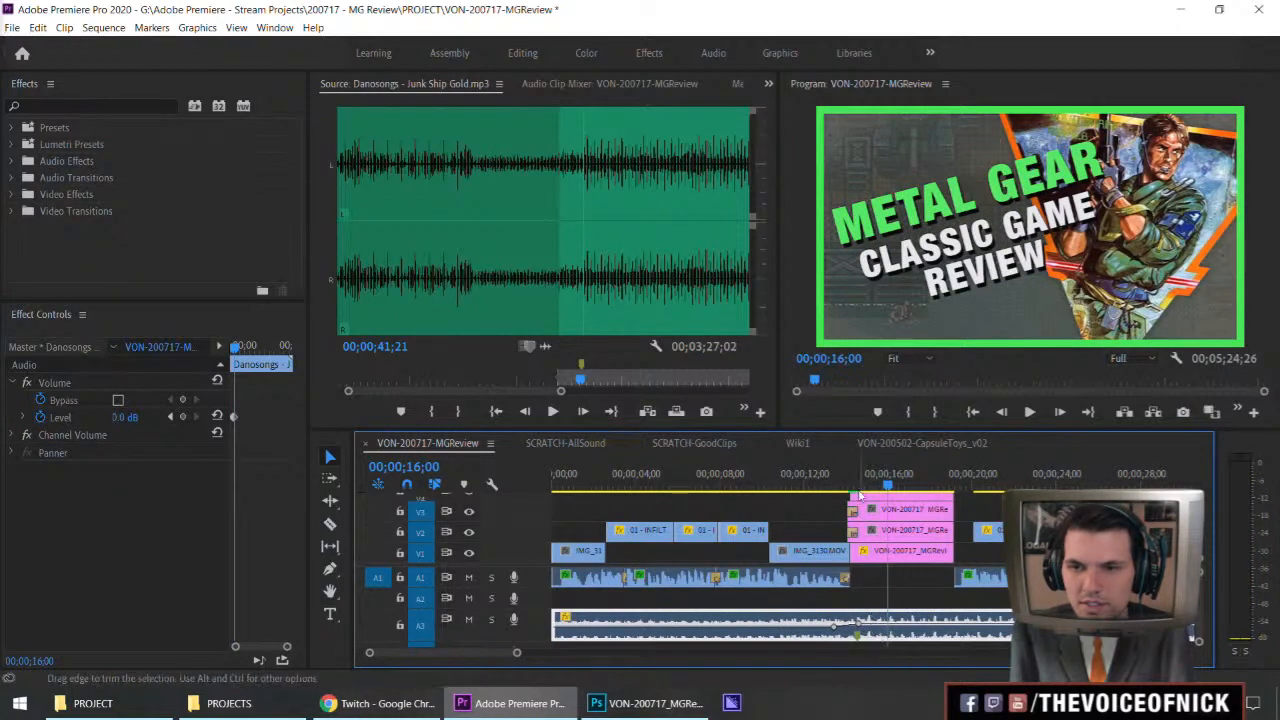
drag(858, 476, 834, 476)
key(space)
click(900, 590)
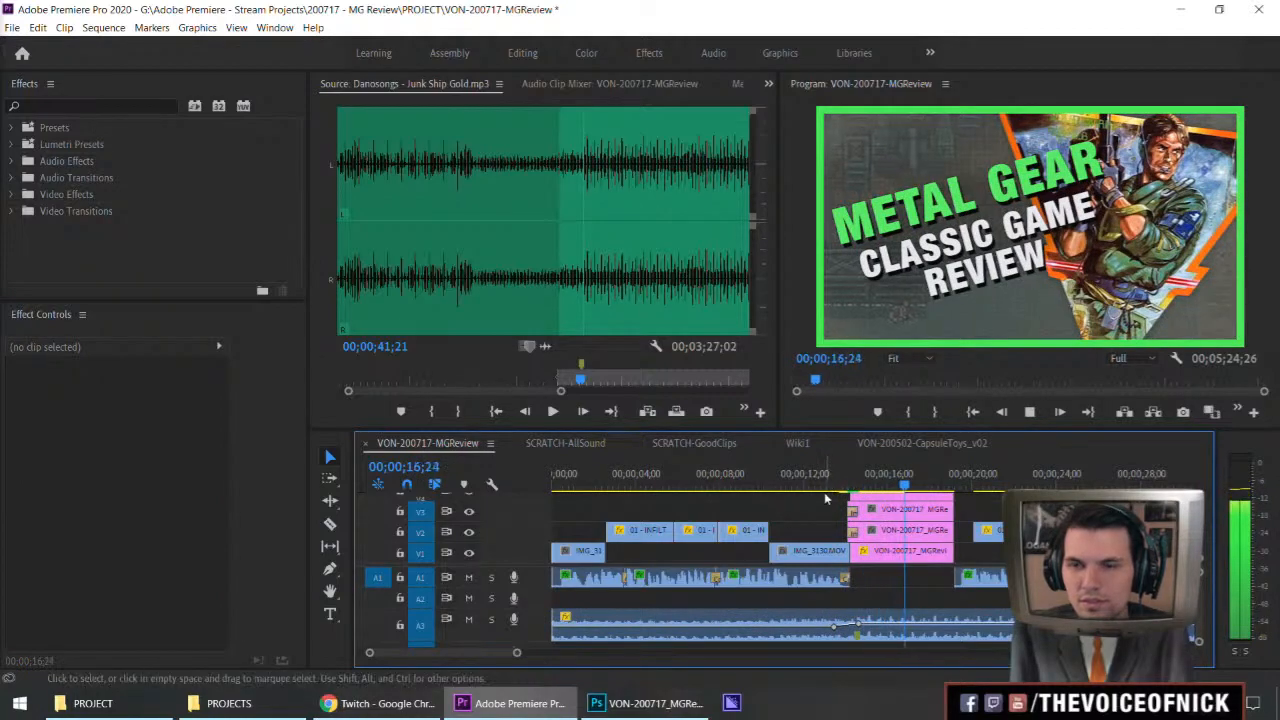
Apply the default audio transition to the start of the Junk Ship Gold clip on A3 and replay the title card.
click(725, 488)
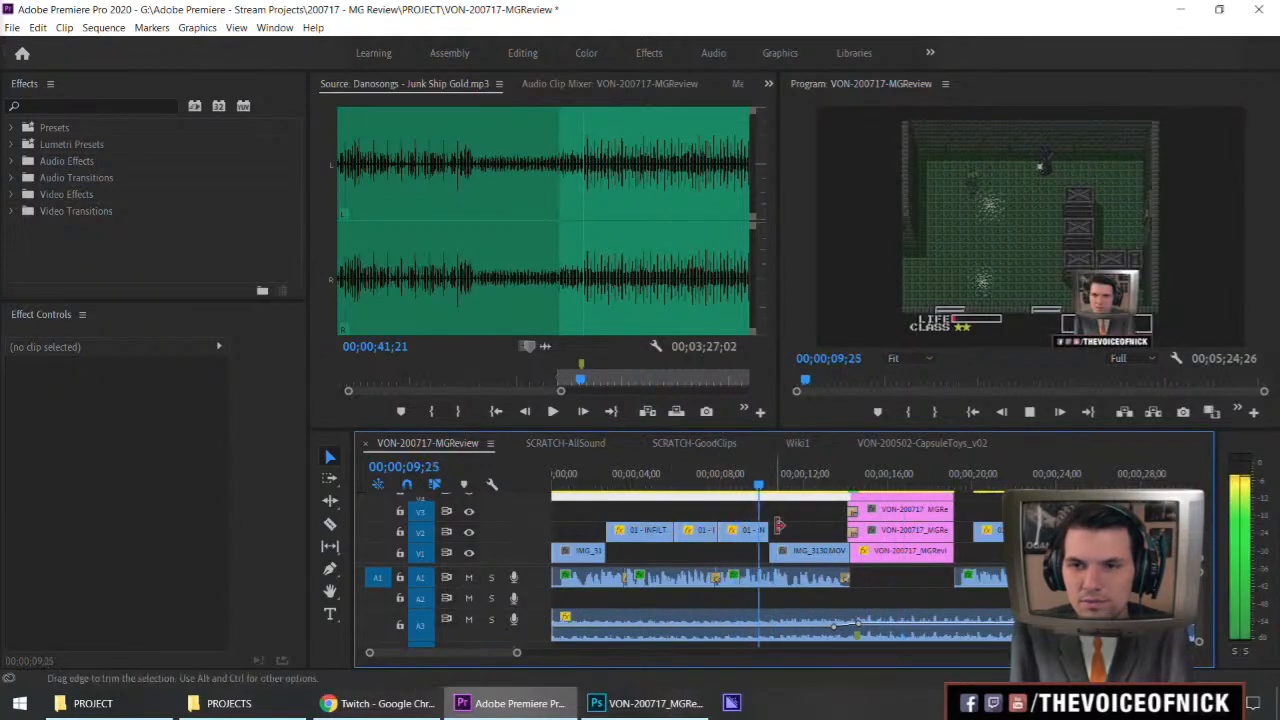
right_click(557, 614)
click(612, 592)
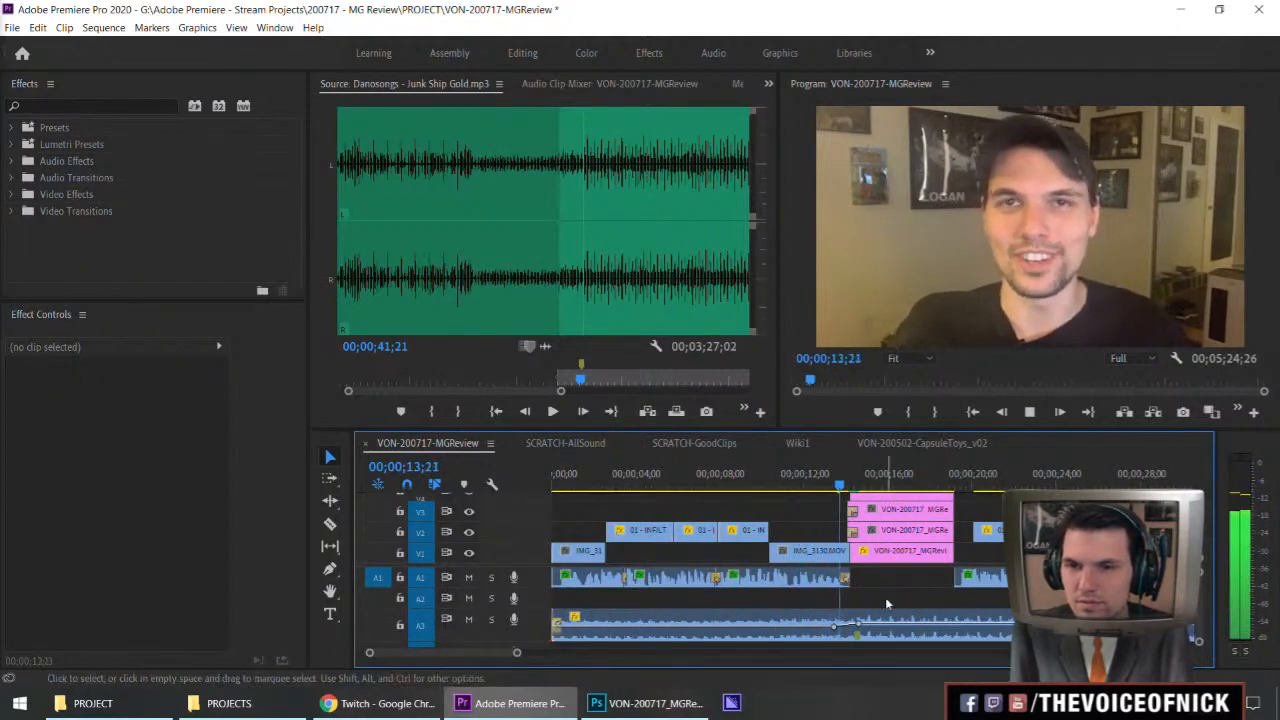
key(space)
click(822, 479)
key(space)
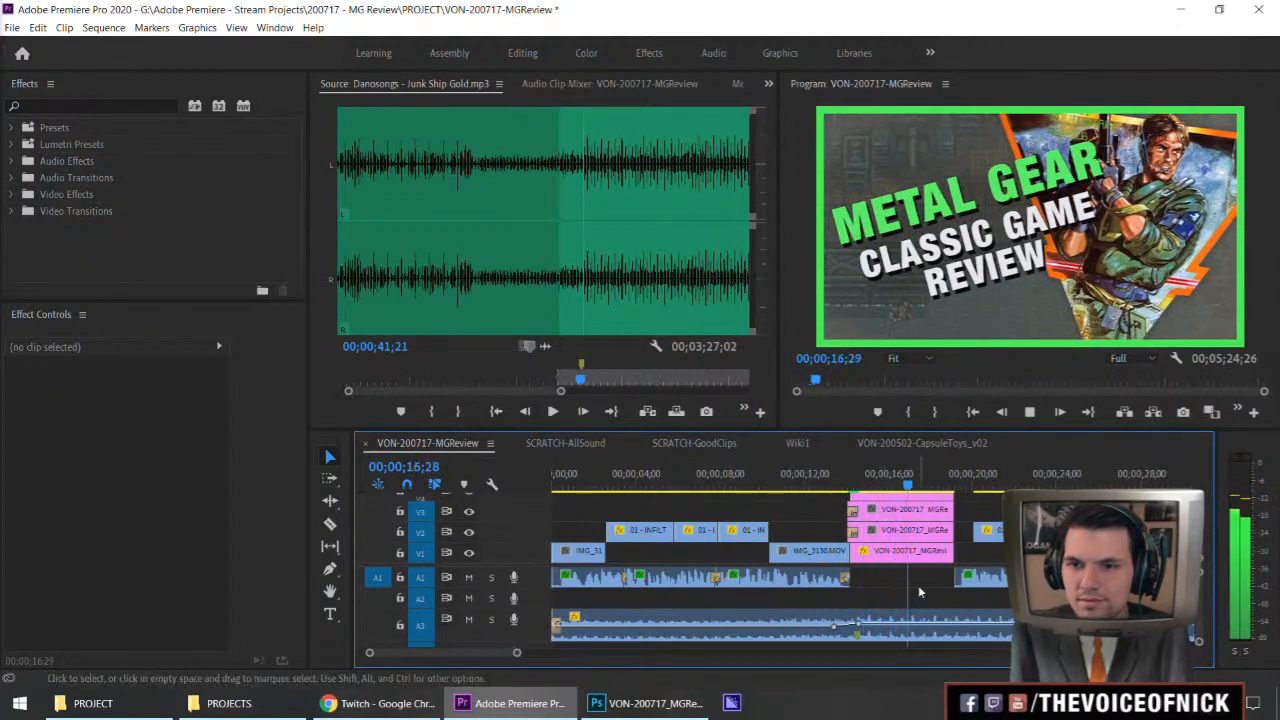
Lock track A3 and shift all clips following the title card earlier so the voice-over resumes at 00;00;18;01.
key(space)
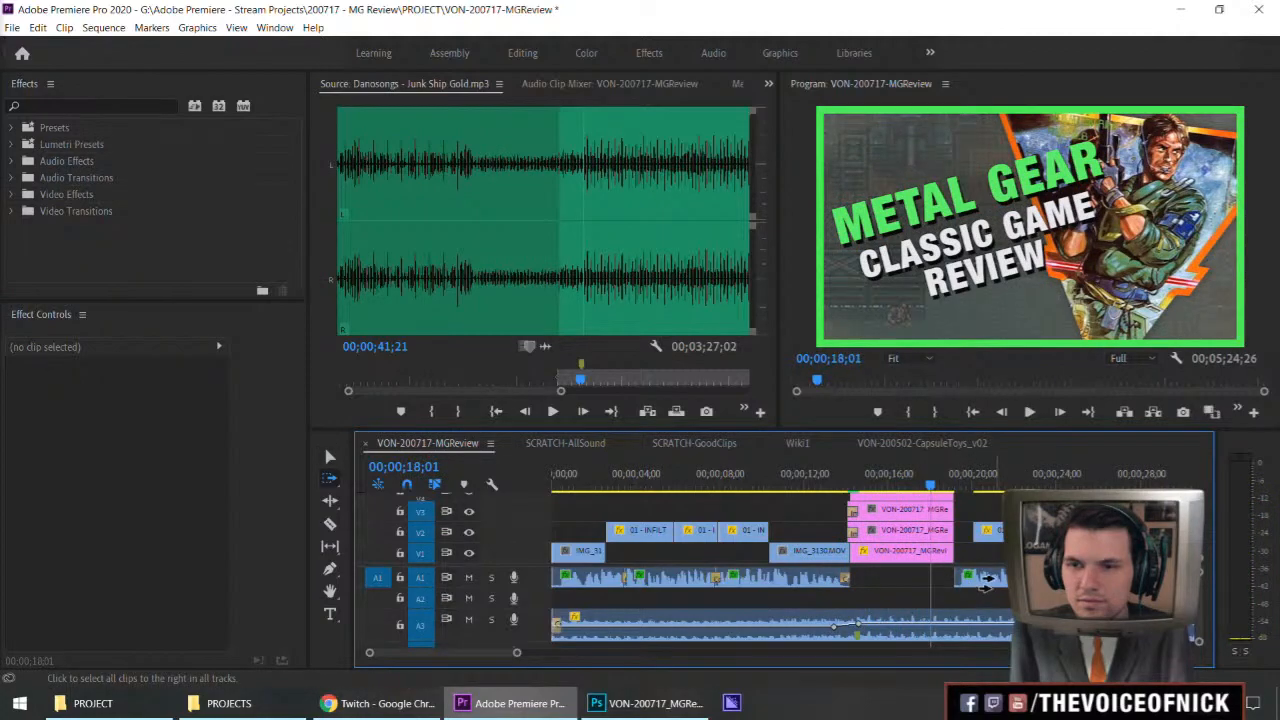
click(401, 626)
drag(1008, 580, 987, 580)
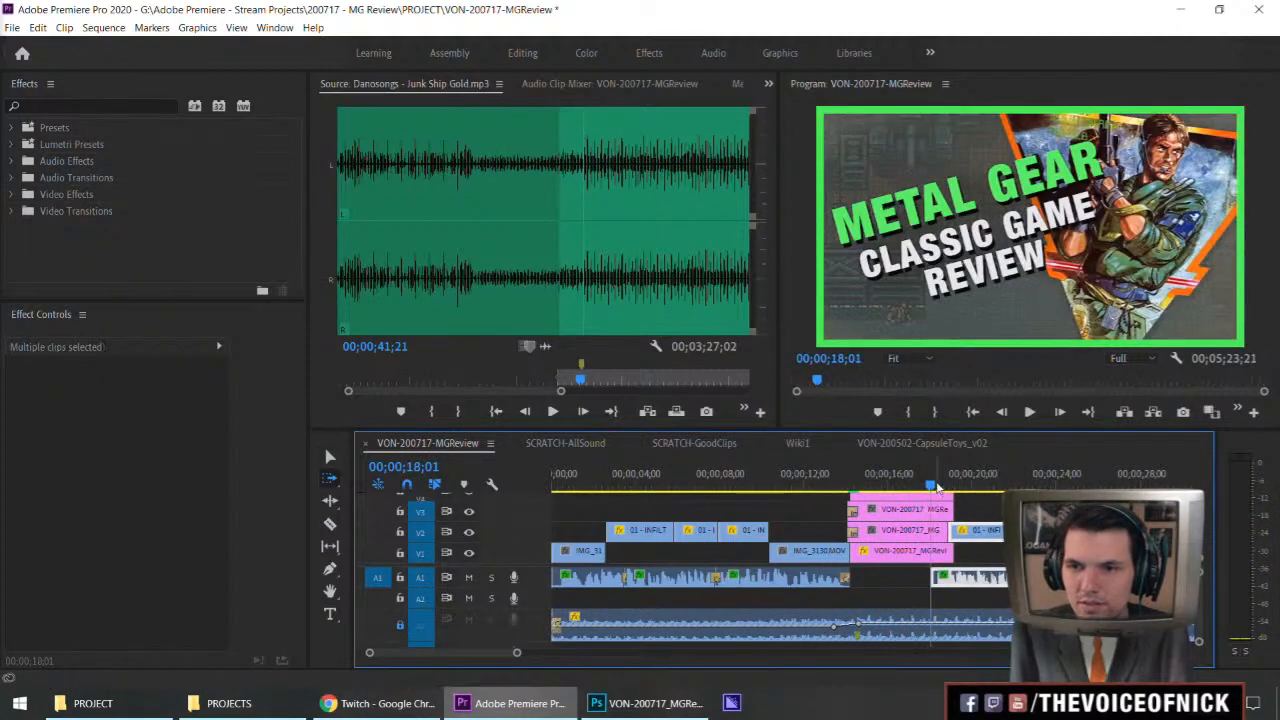
Play from before the title card into the gameplay to check the earlier voice-over entry.
key(j)
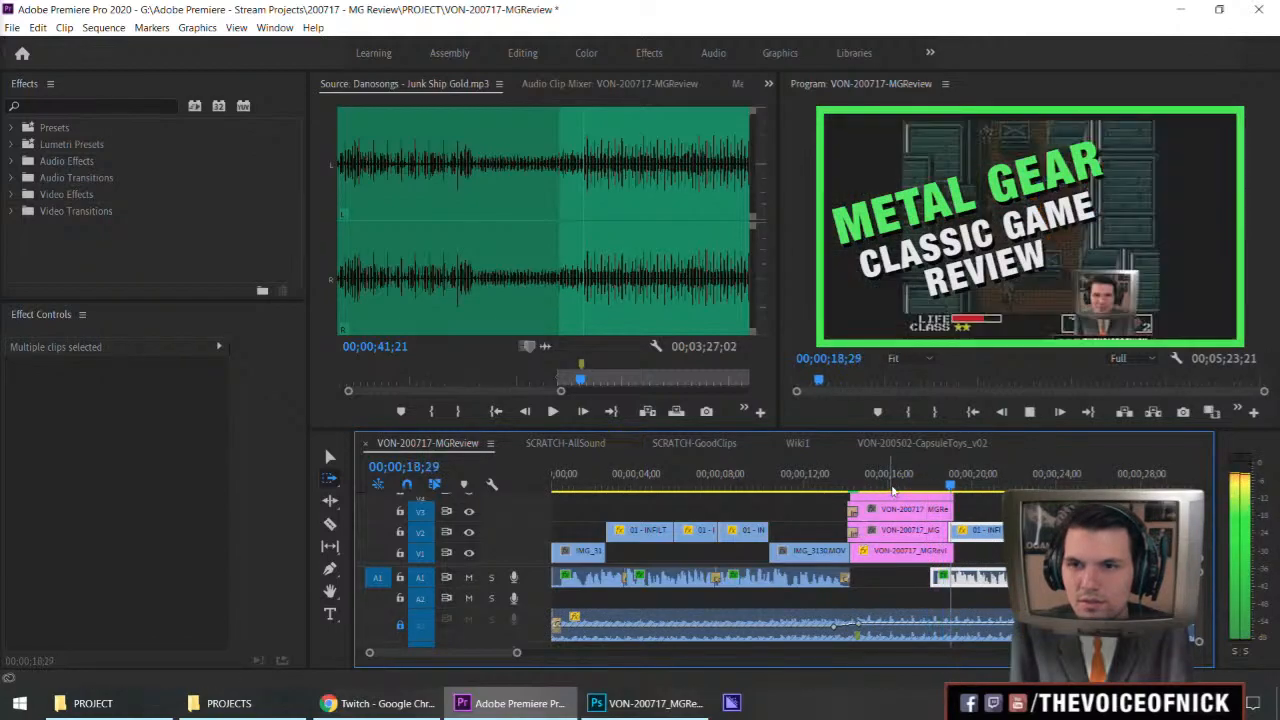
click(829, 475)
key(space)
key(v)
click(903, 578)
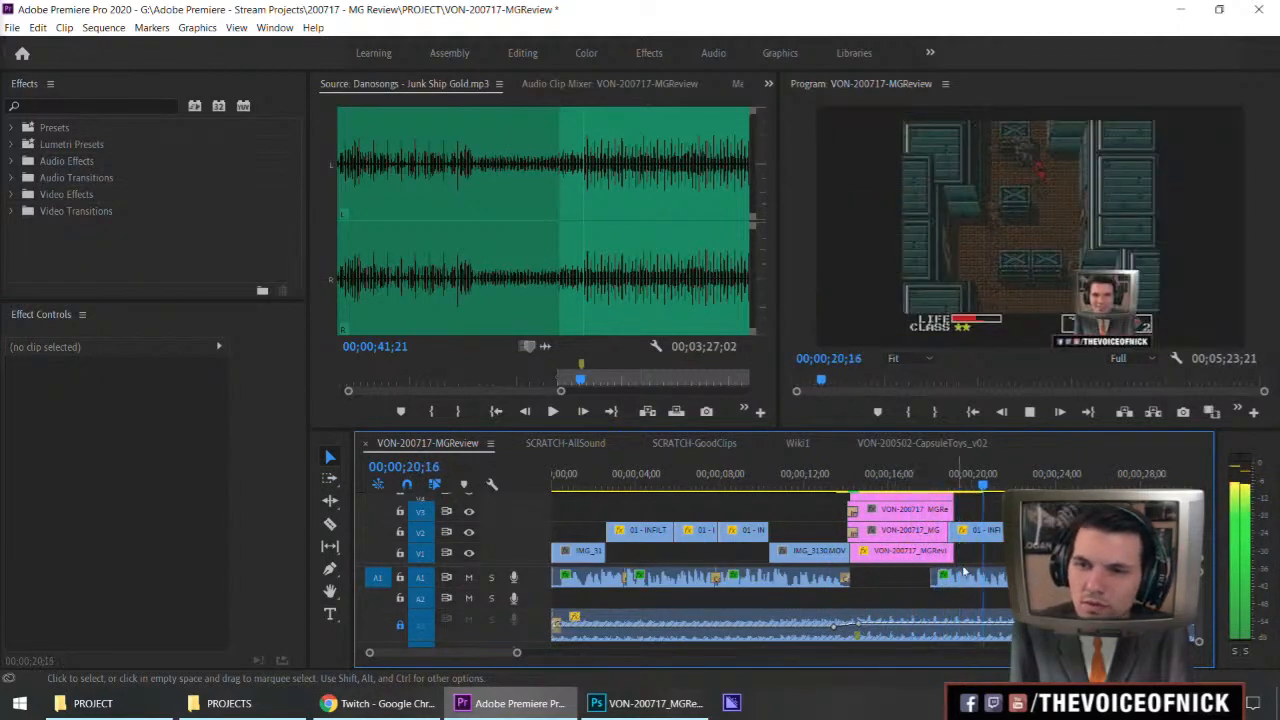
key(space)
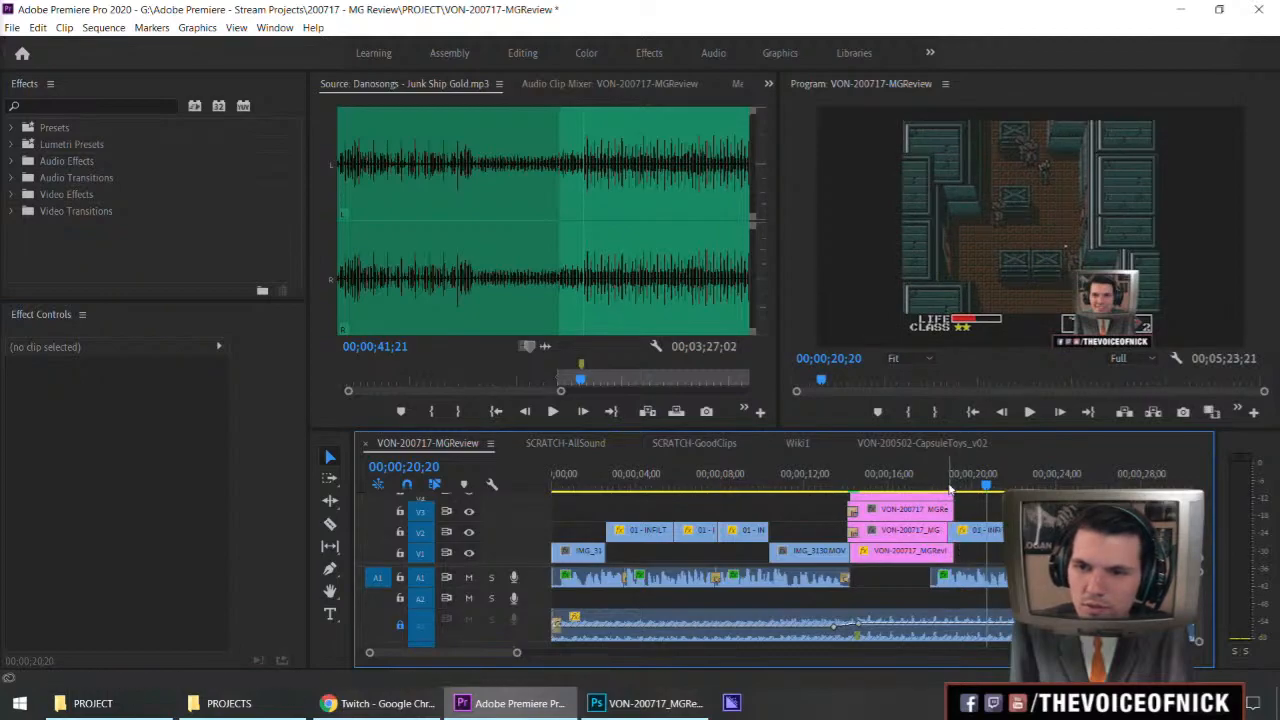
Trim the ends of the title card layers to the start of the following gameplay clip.
click(960, 548)
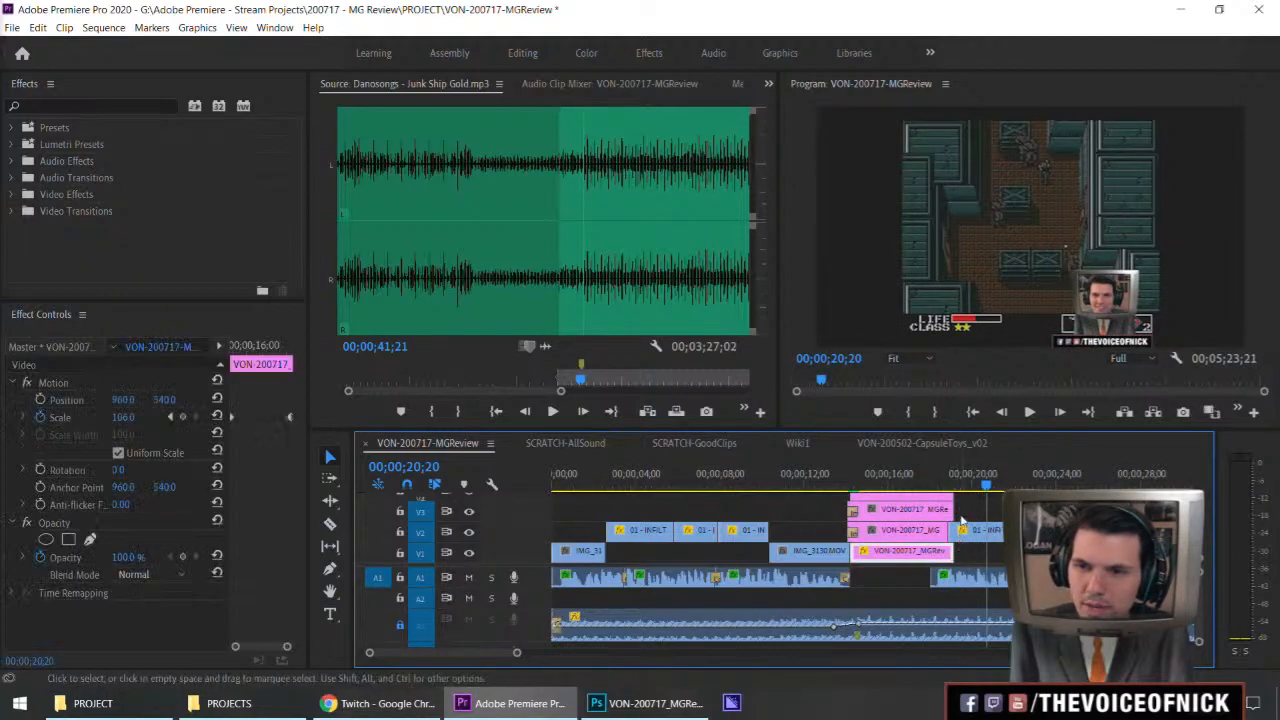
shift+click(942, 507)
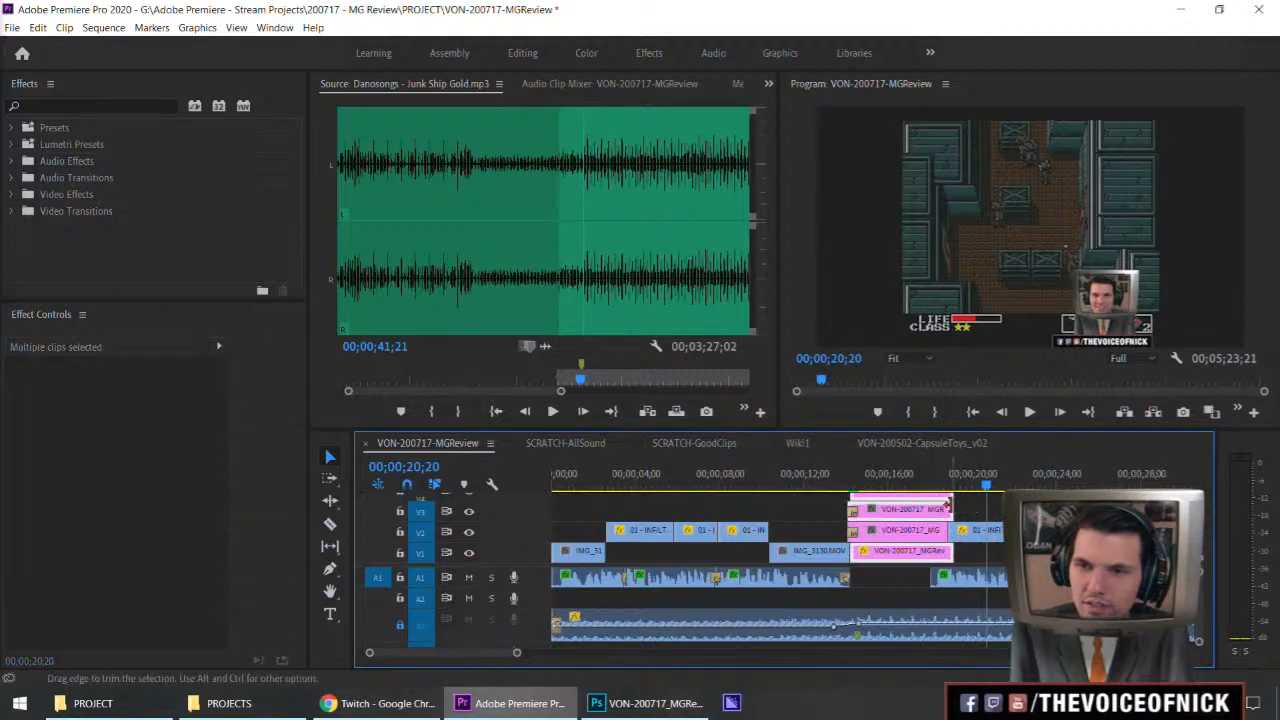
drag(947, 507, 916, 488)
click(959, 509)
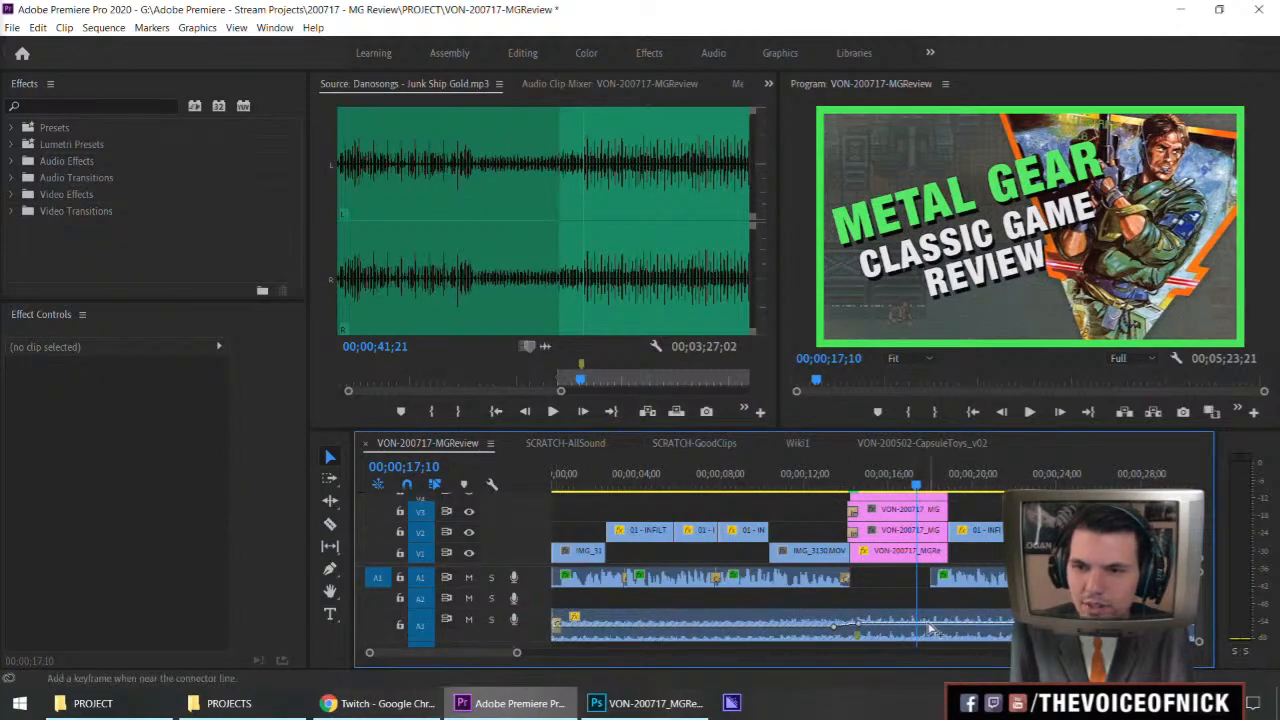
Add a second volume keyframe to Junk Ship Gold just after the title card, shift it slightly later and play the transition.
click(950, 628)
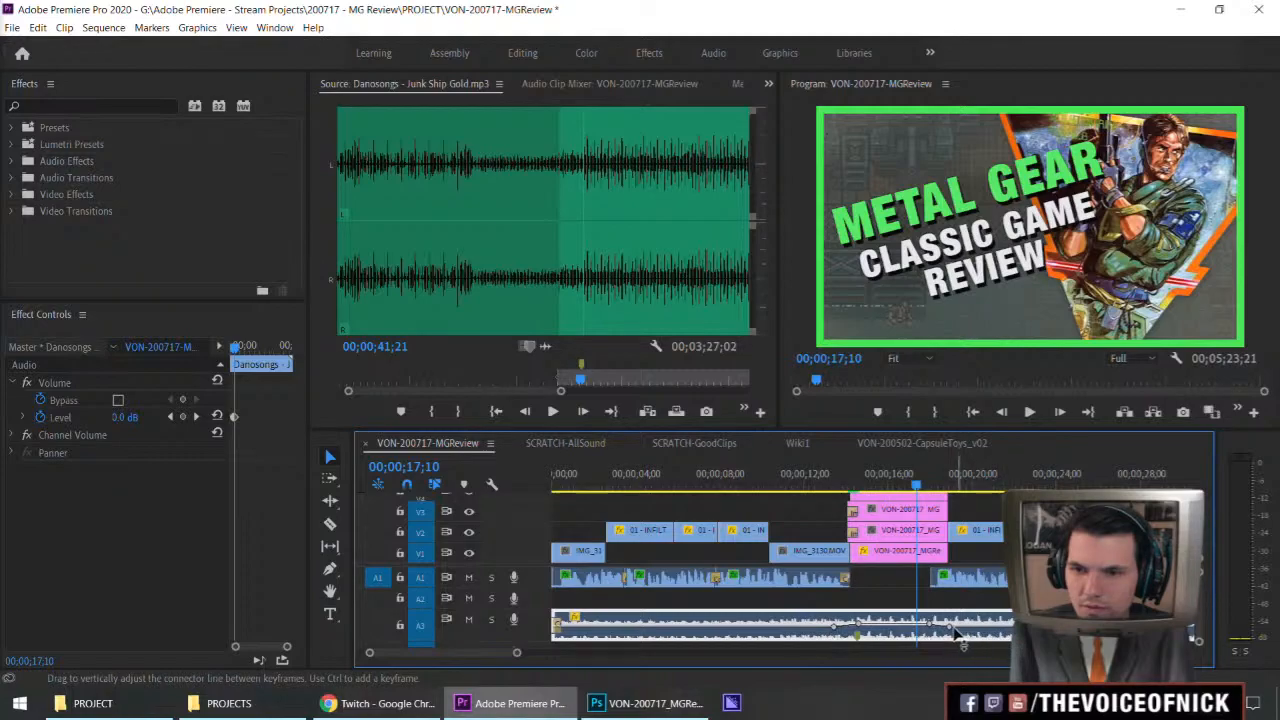
key(space)
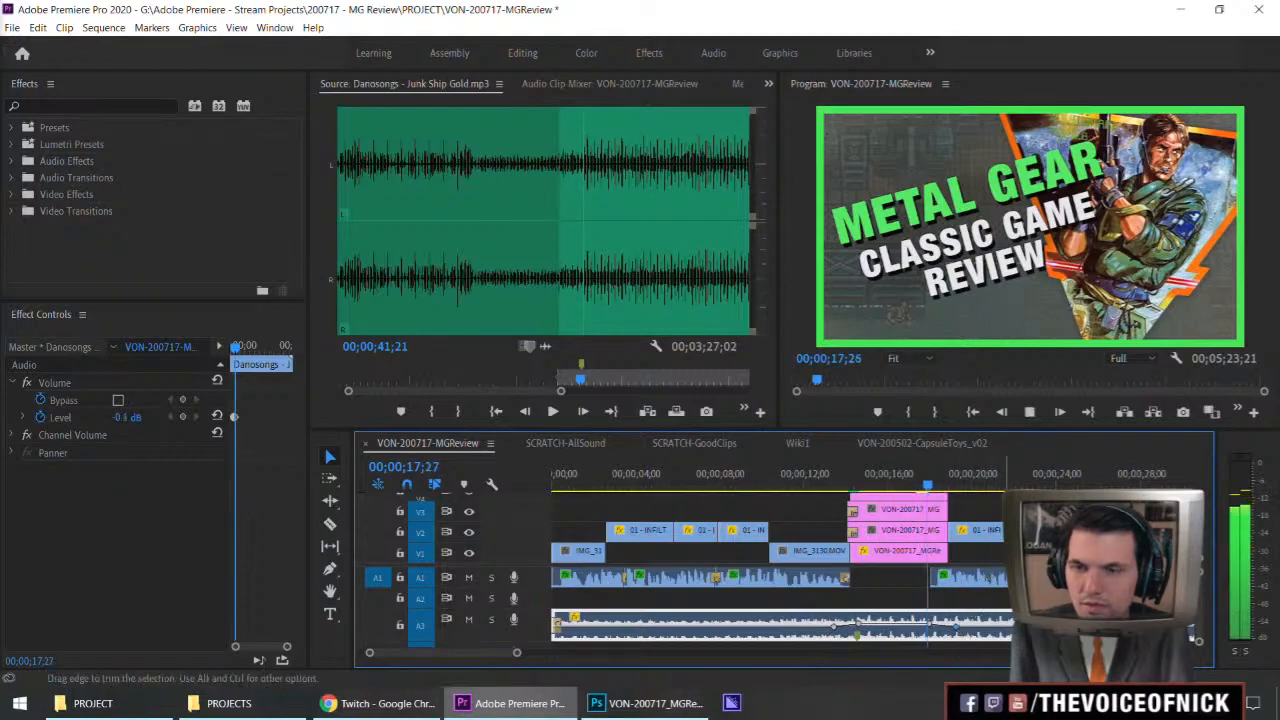
key(space)
click(958, 622)
drag(938, 480, 922, 480)
key(space)
click(1007, 508)
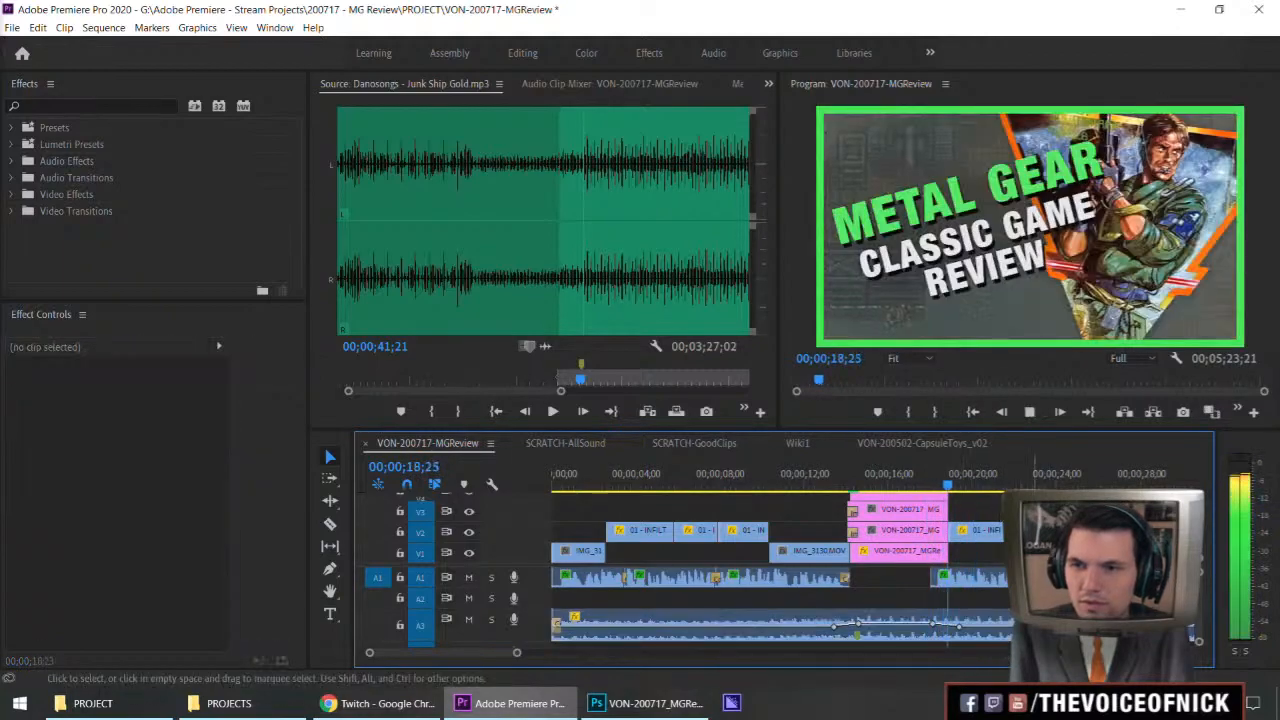
Lower the Junk Ship Gold level after the title card to about -8.4 dB while listening under the voice-over.
click(1003, 632)
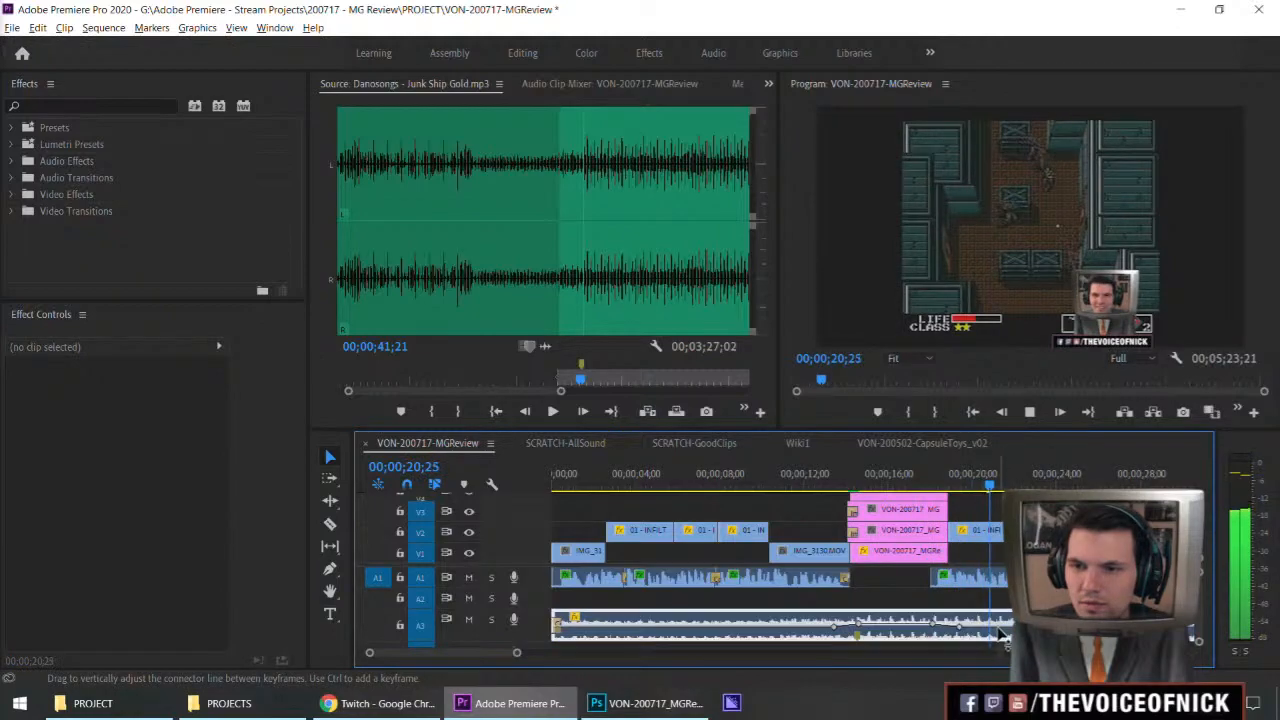
drag(1008, 630, 1008, 632)
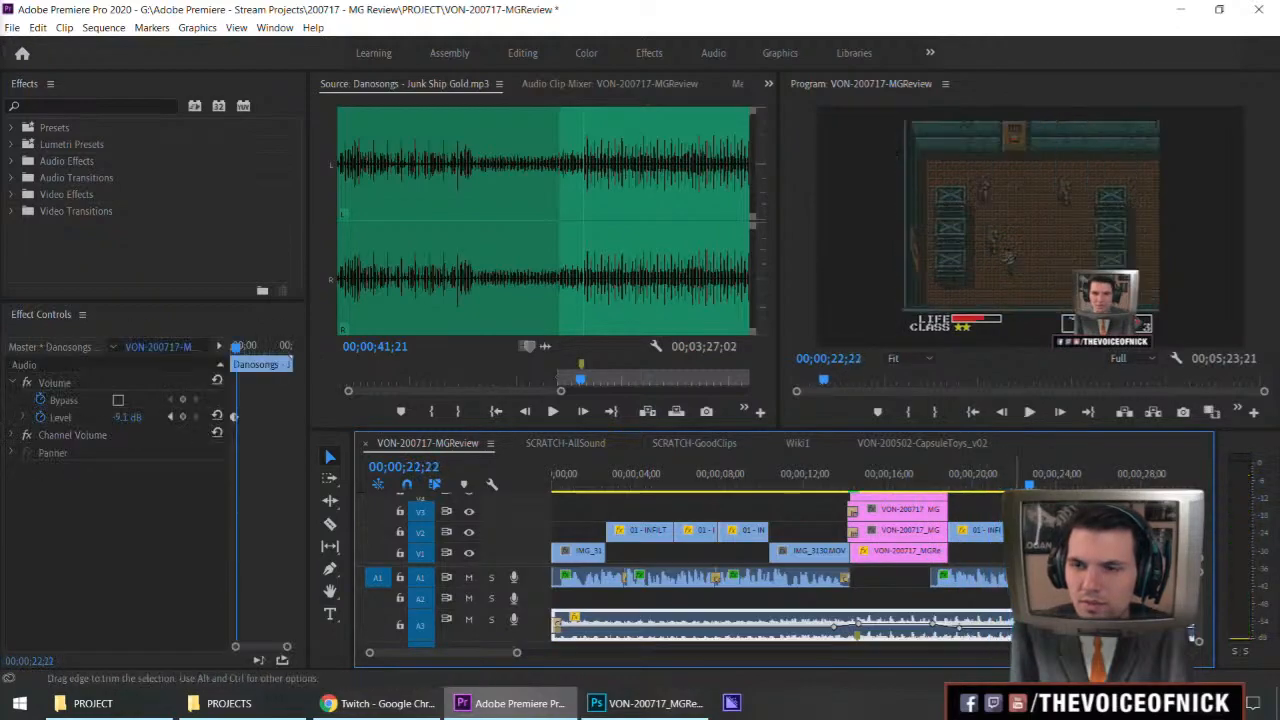
click(1030, 600)
key(minus)
key(minus)
key(equal)
key(equal)
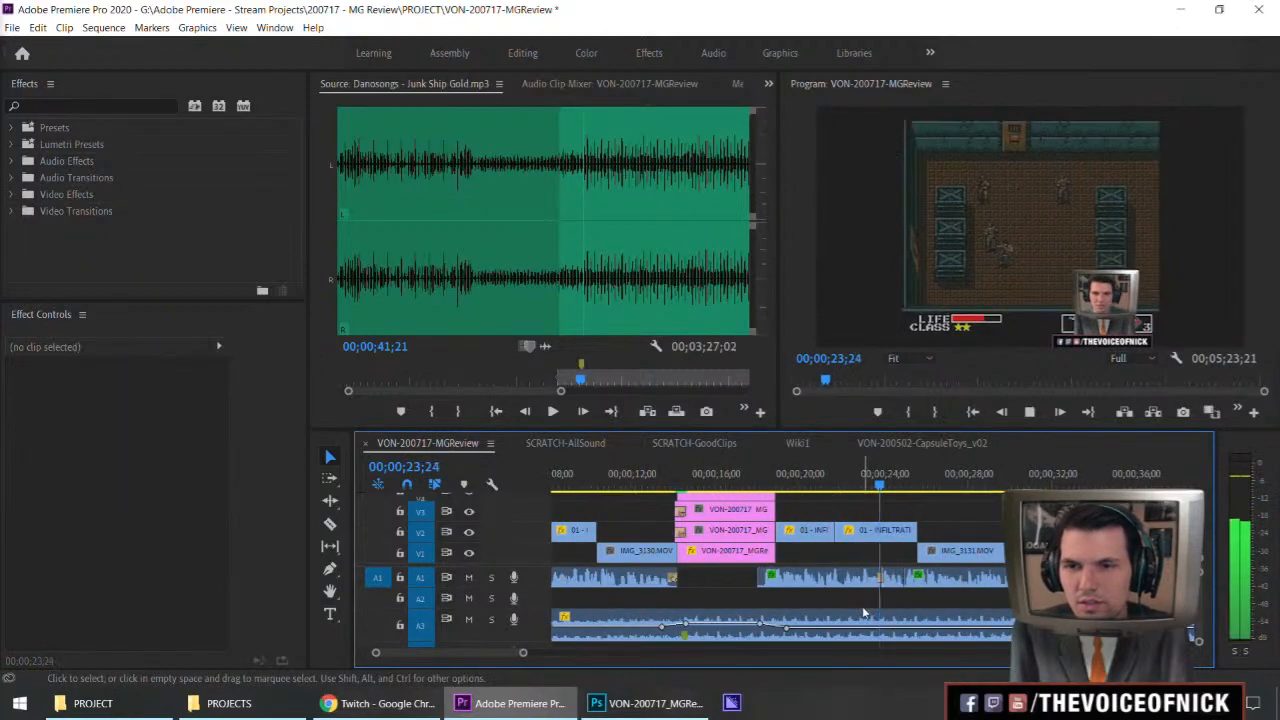
click(848, 636)
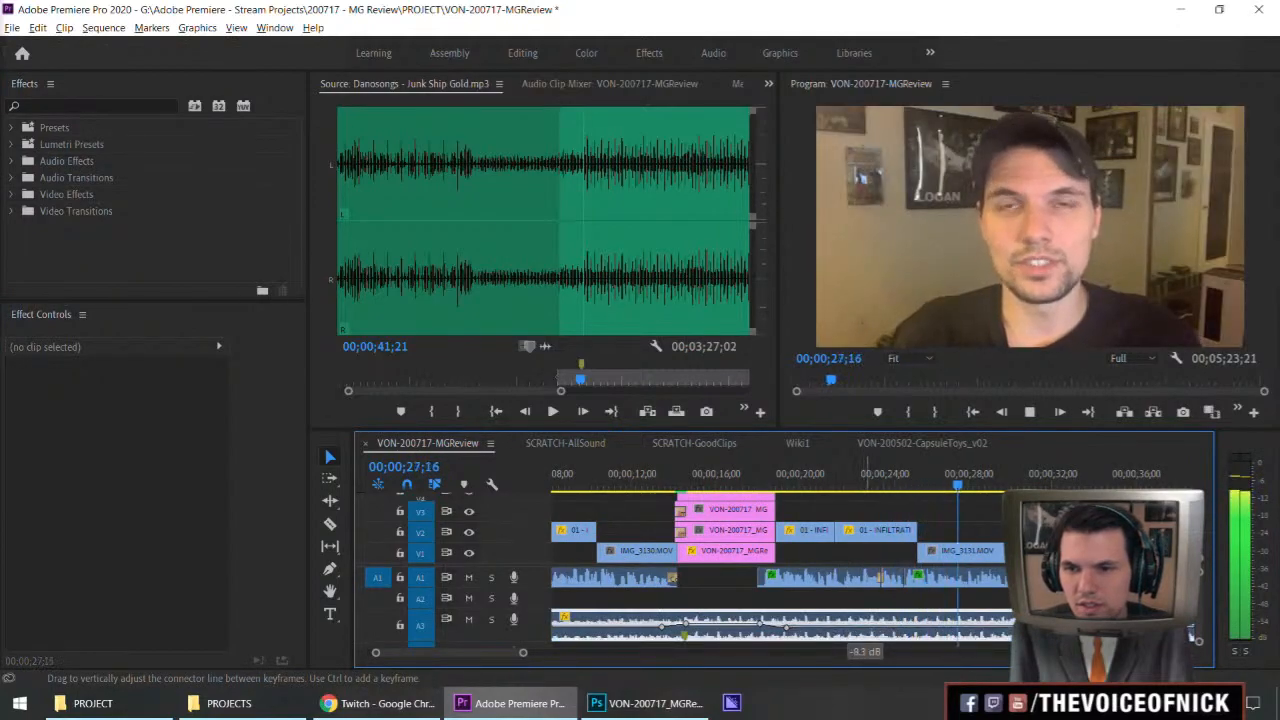
Play from the title card's end through the following clips to check the music balance under the voice-over.
click(817, 483)
drag(817, 483, 768, 496)
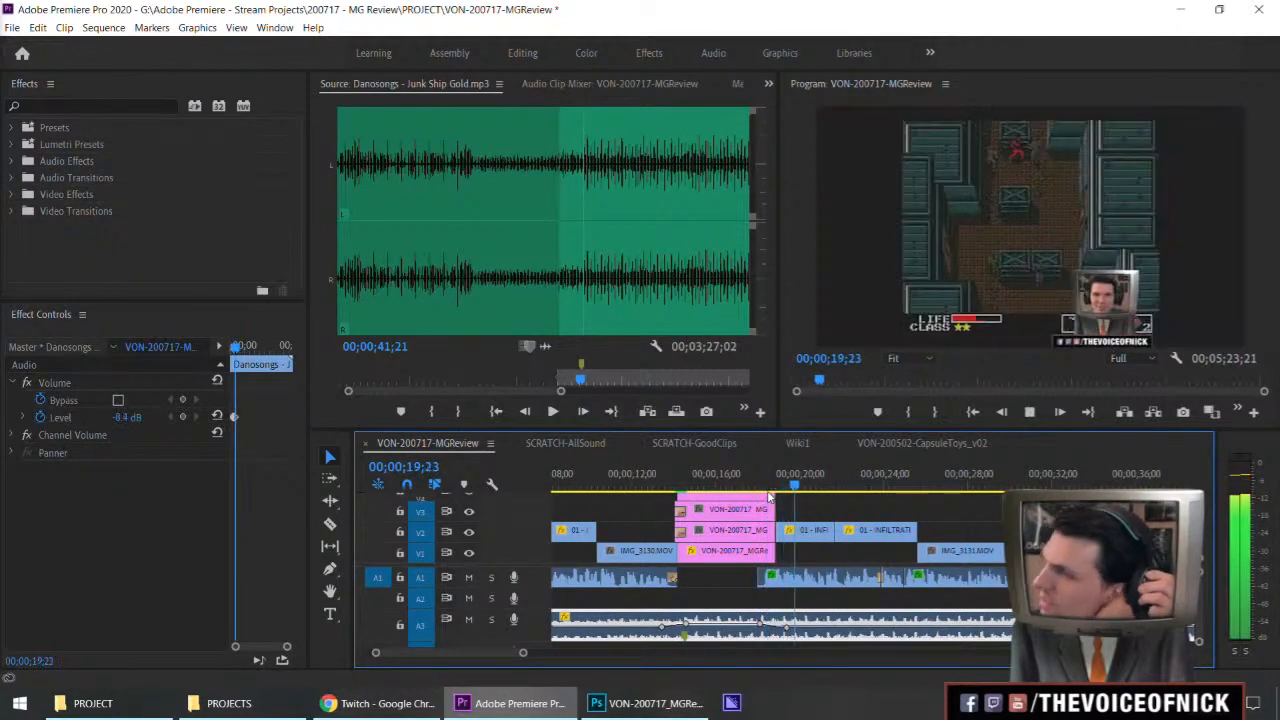
scroll(840, 500, up, 1)
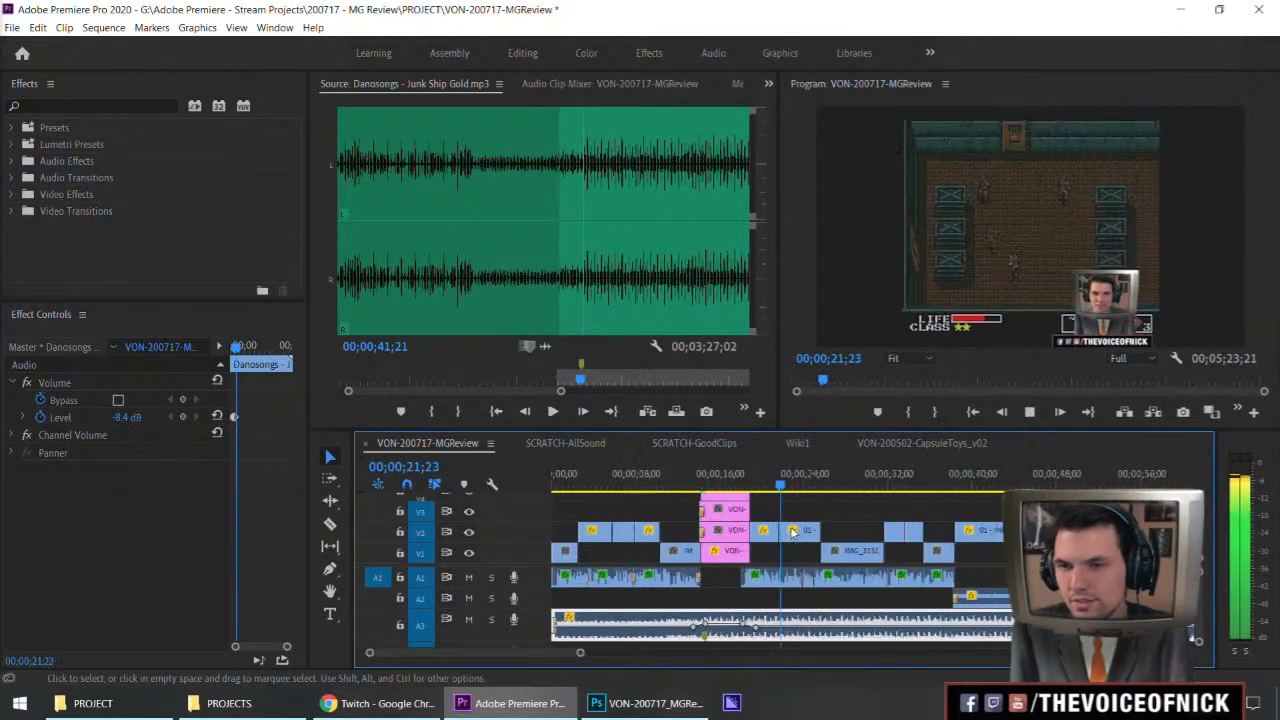
key(minus)
click(853, 518)
key(minus)
key(equal)
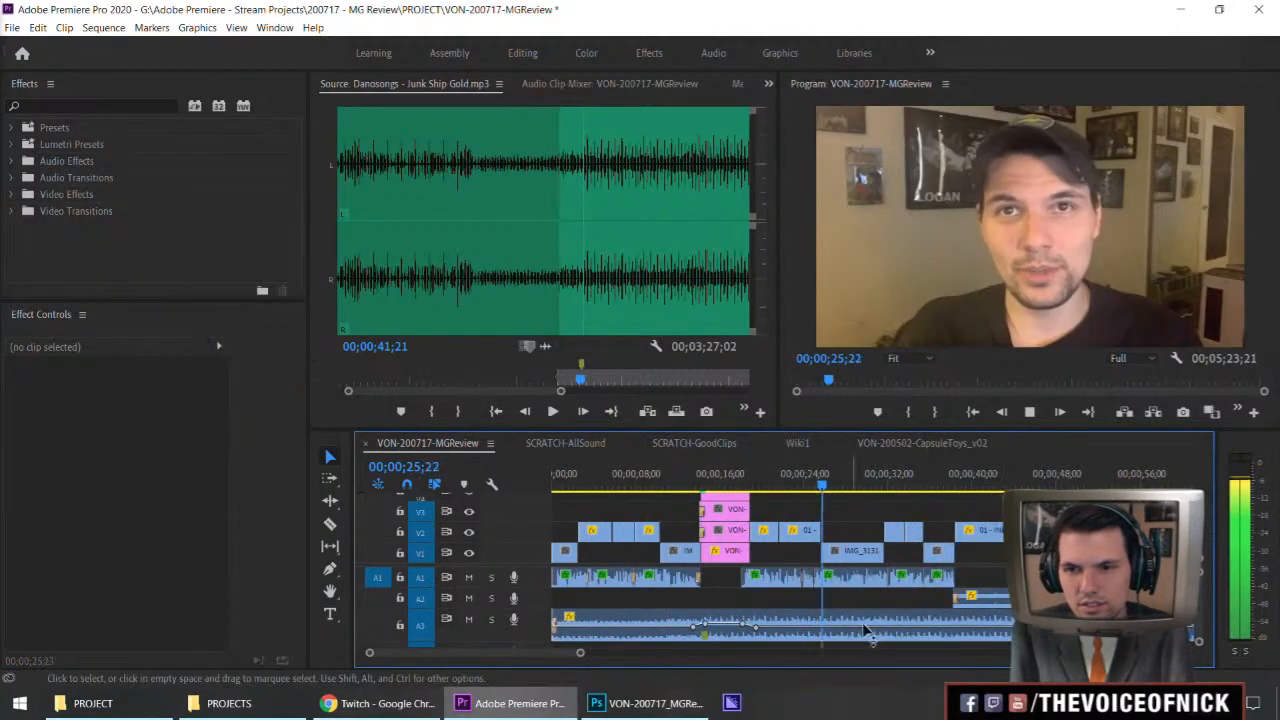
click(921, 484)
key(equal)
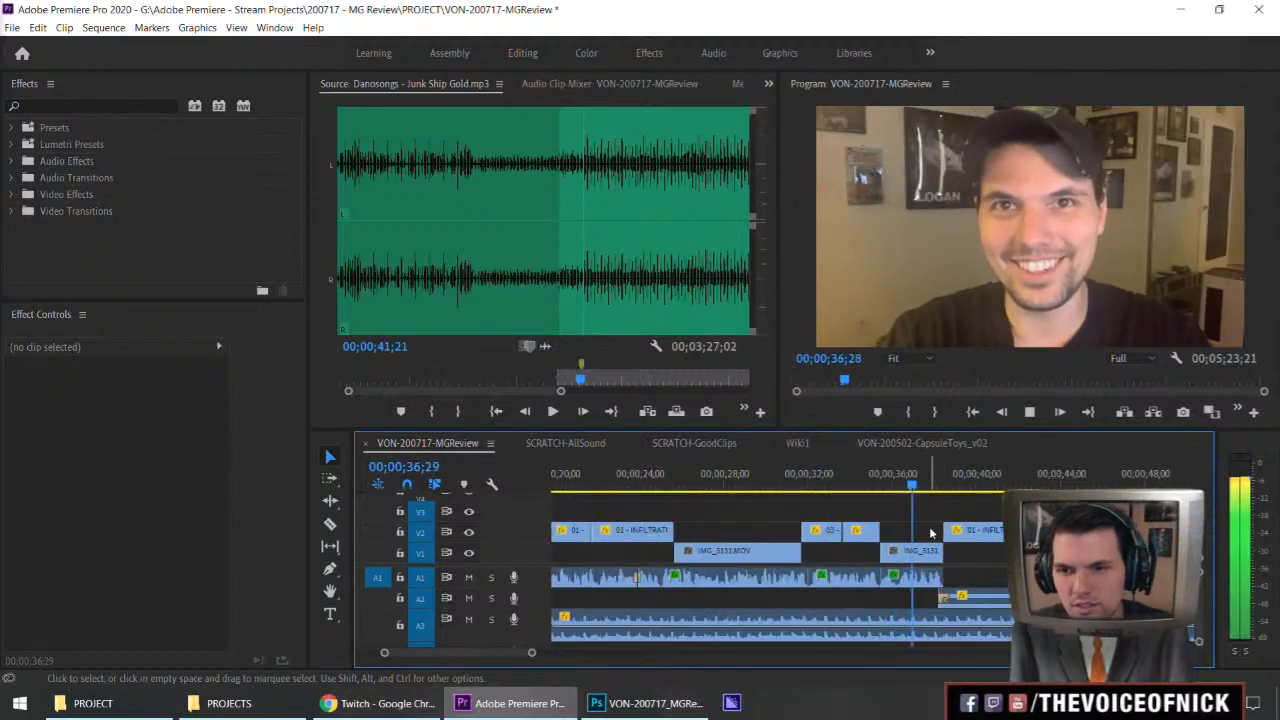
Split Junk Ship Gold just after the INFILTRATING THE BASE clip starts near 00;00;38;14 and delete the music beyond the cut.
key(space)
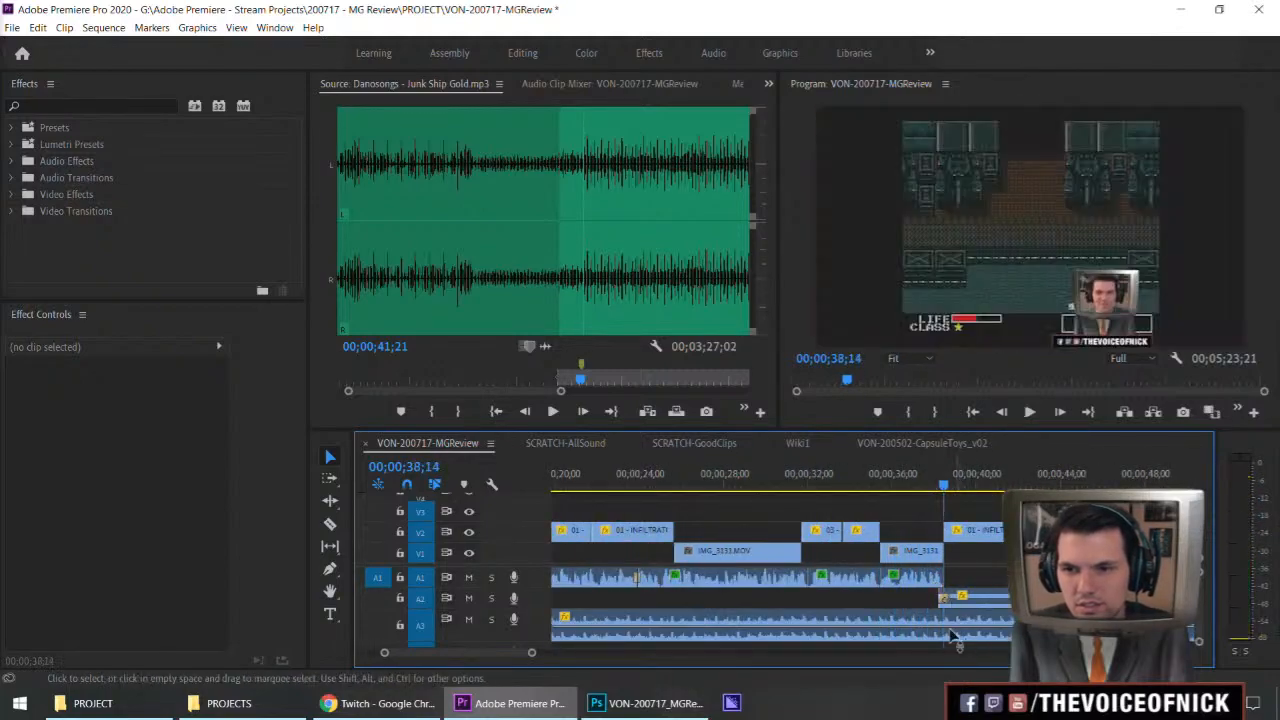
key(c)
click(964, 622)
key(v)
click(974, 624)
key(Delete)
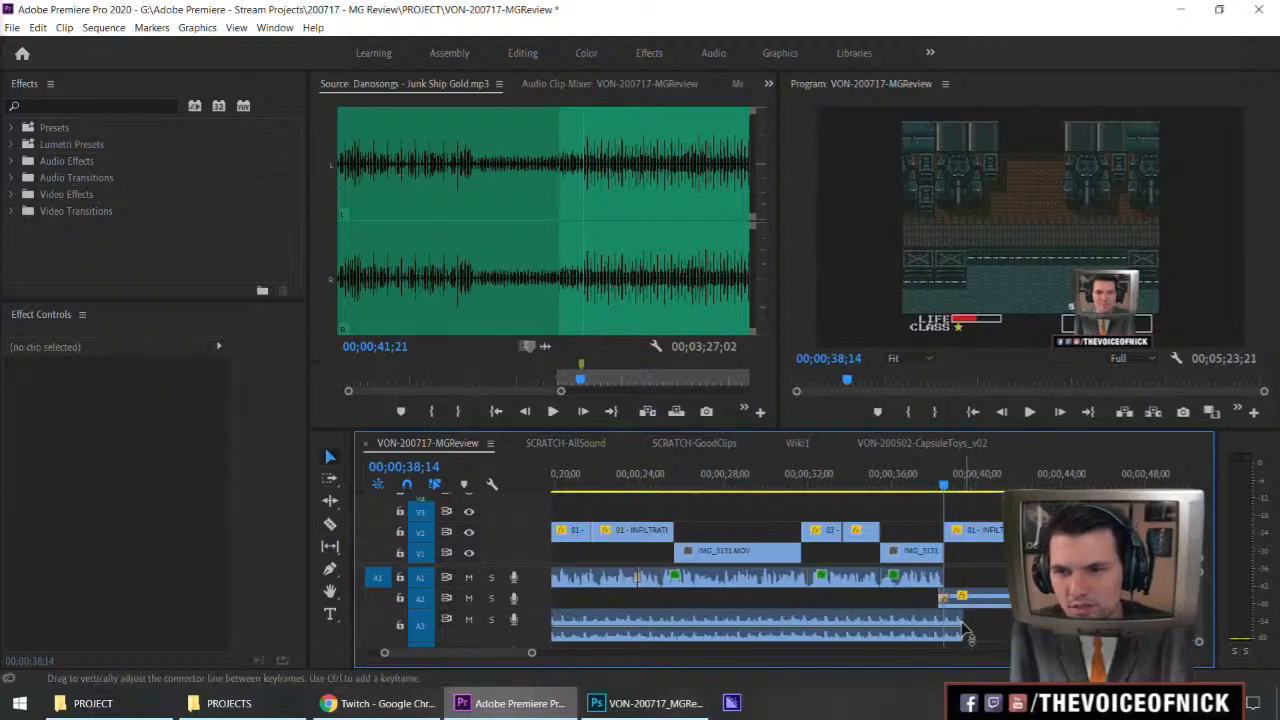
Apply the default audio transition to the cut end of Junk Ship Gold and confirm its duration.
right_click(966, 619)
click(978, 596)
double_click(959, 630)
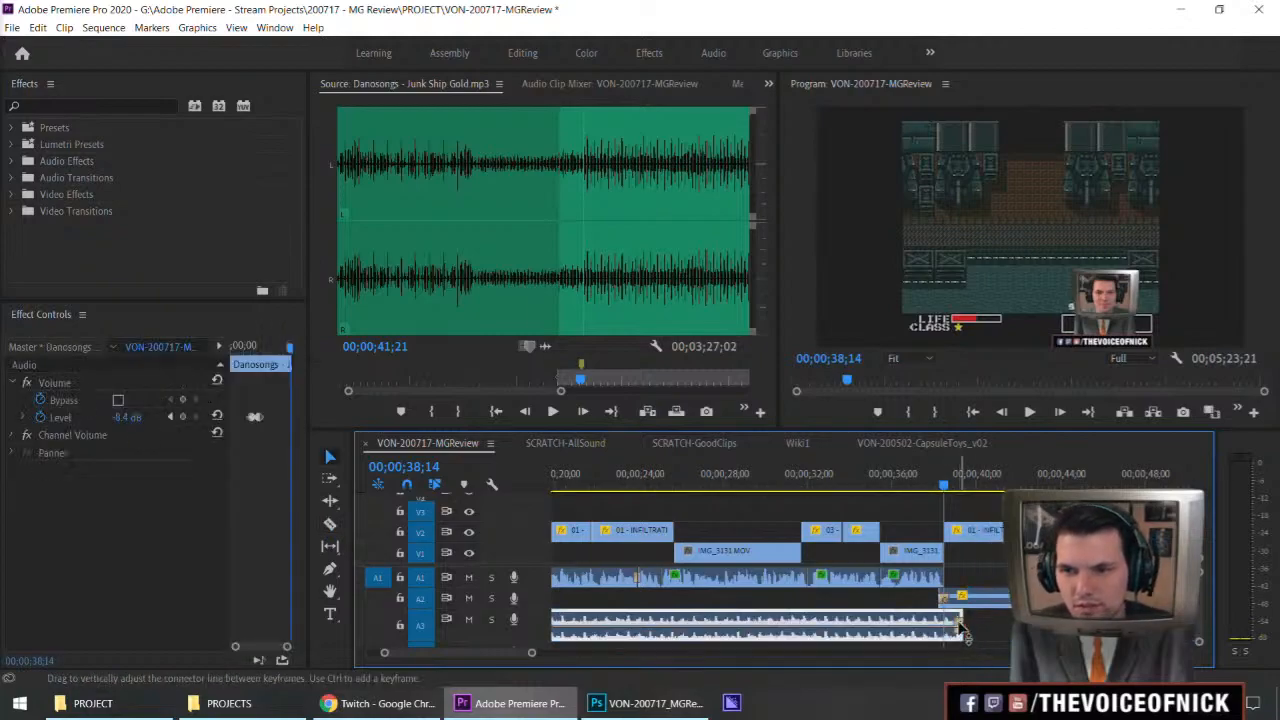
key(Return)
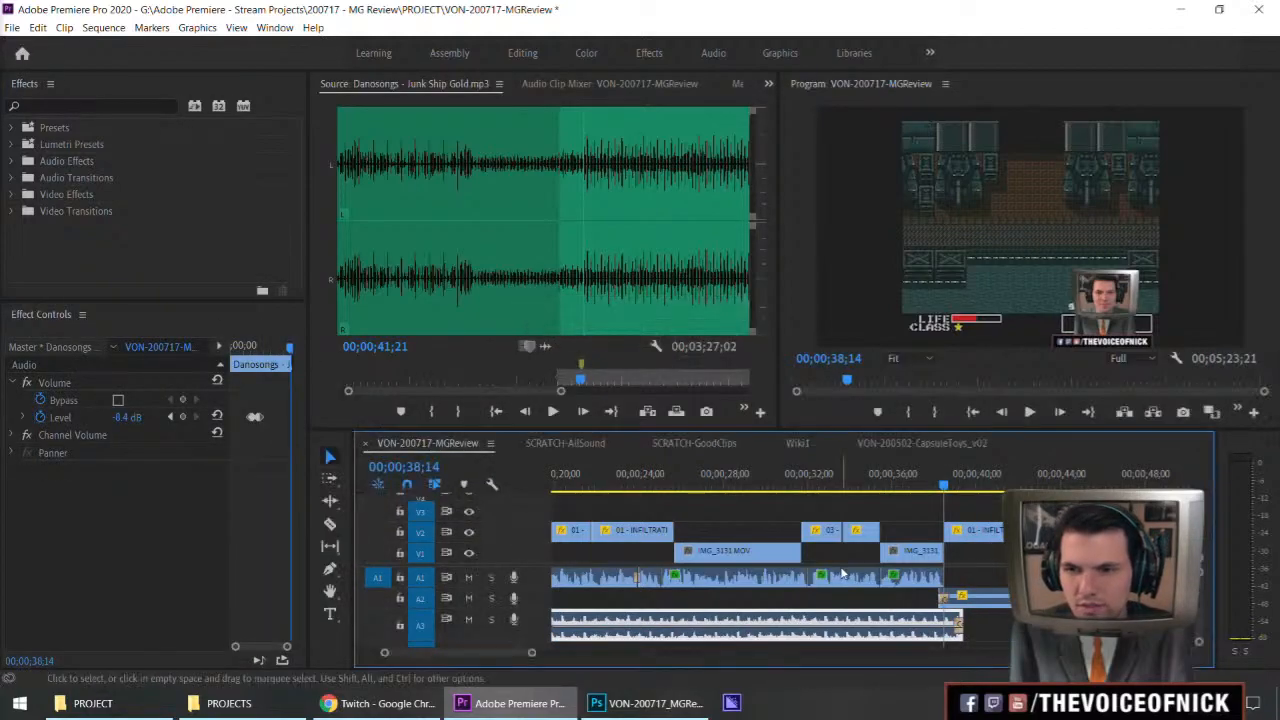
Remove the music only around the A2 gameplay audio, and fade out the preceding music section with a transition duration of 200.
key(c)
key(v)
click(991, 643)
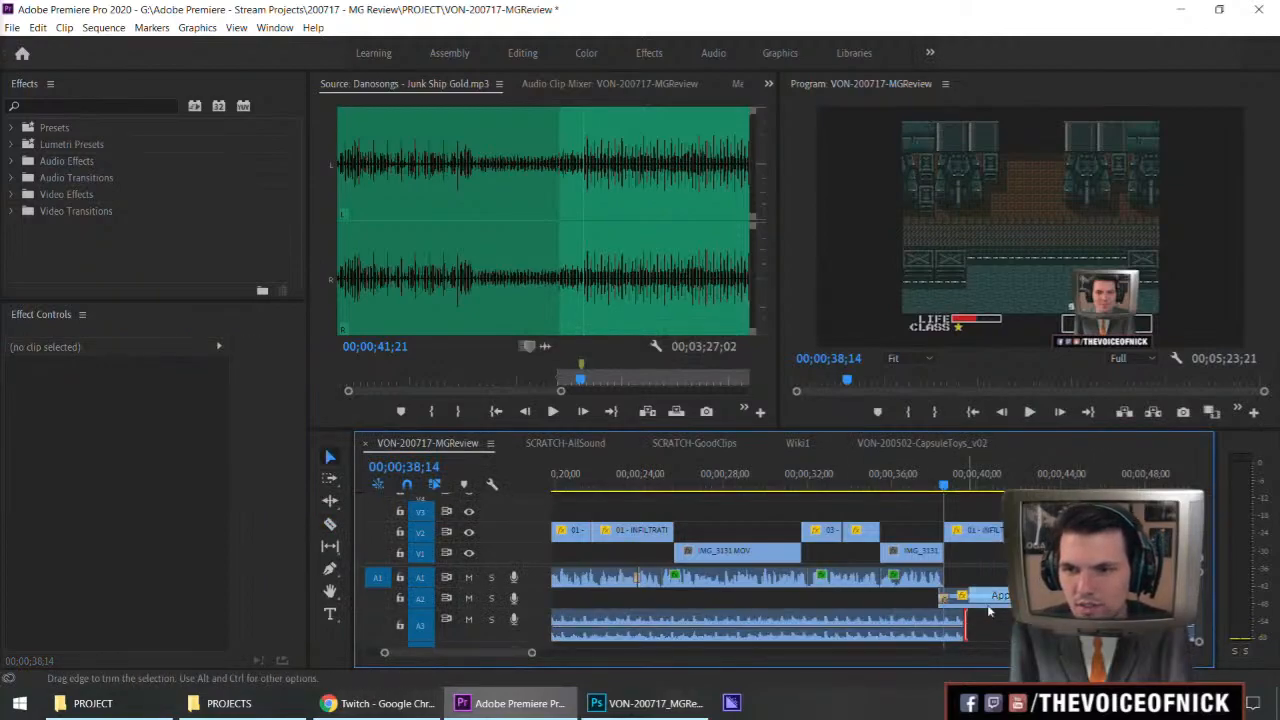
double_click(958, 623)
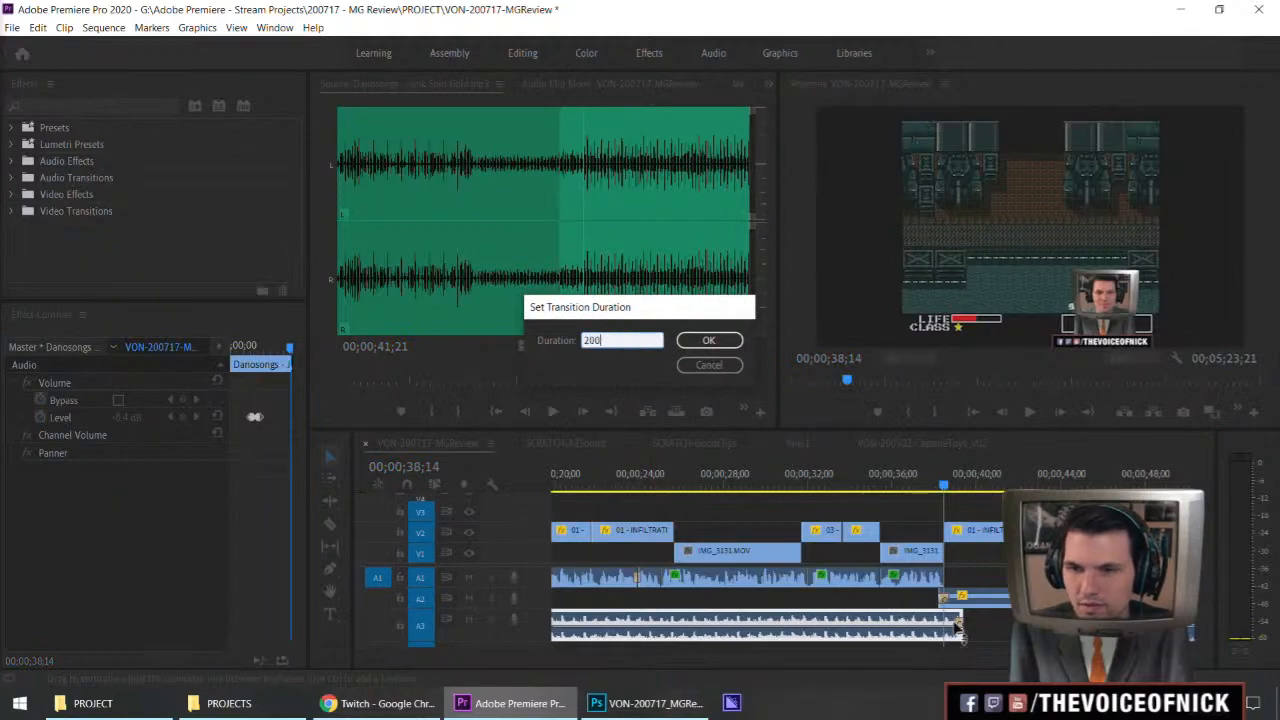
key(Return)
Play the last talking-head shot into the gameplay clip to check the music fade-out.
click(911, 481)
key(space)
click(983, 506)
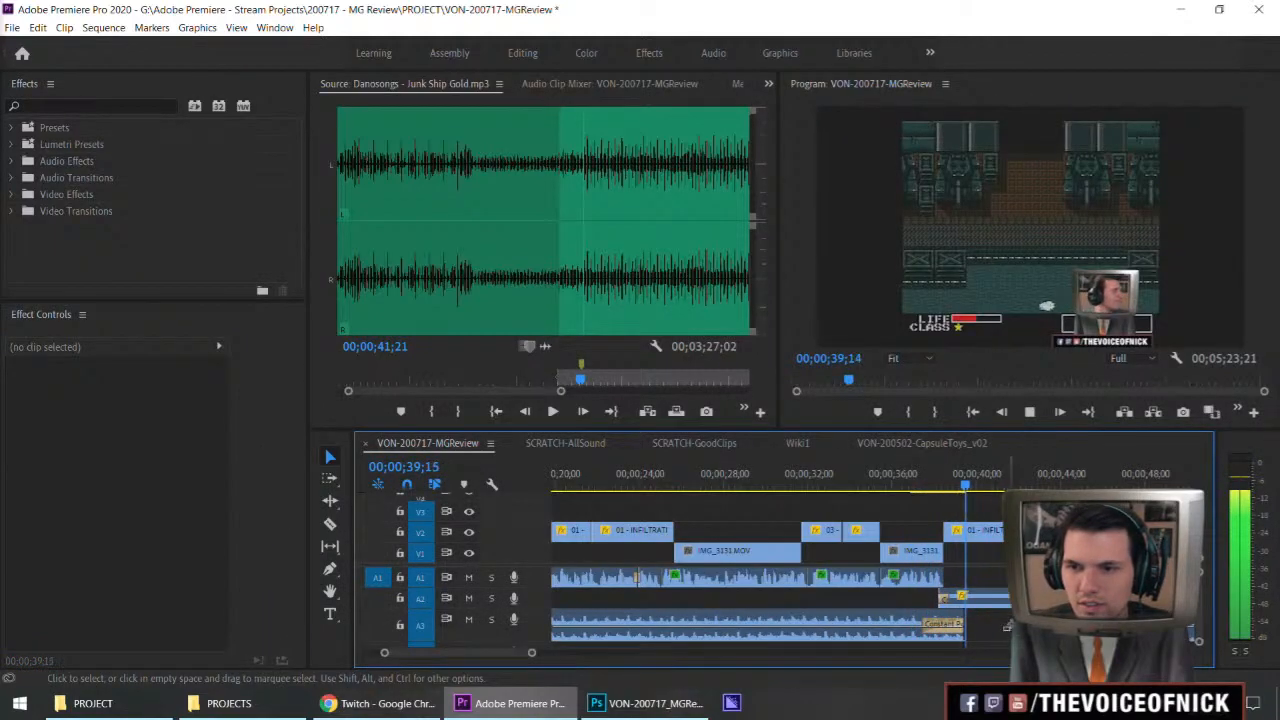
key(minus)
click(836, 488)
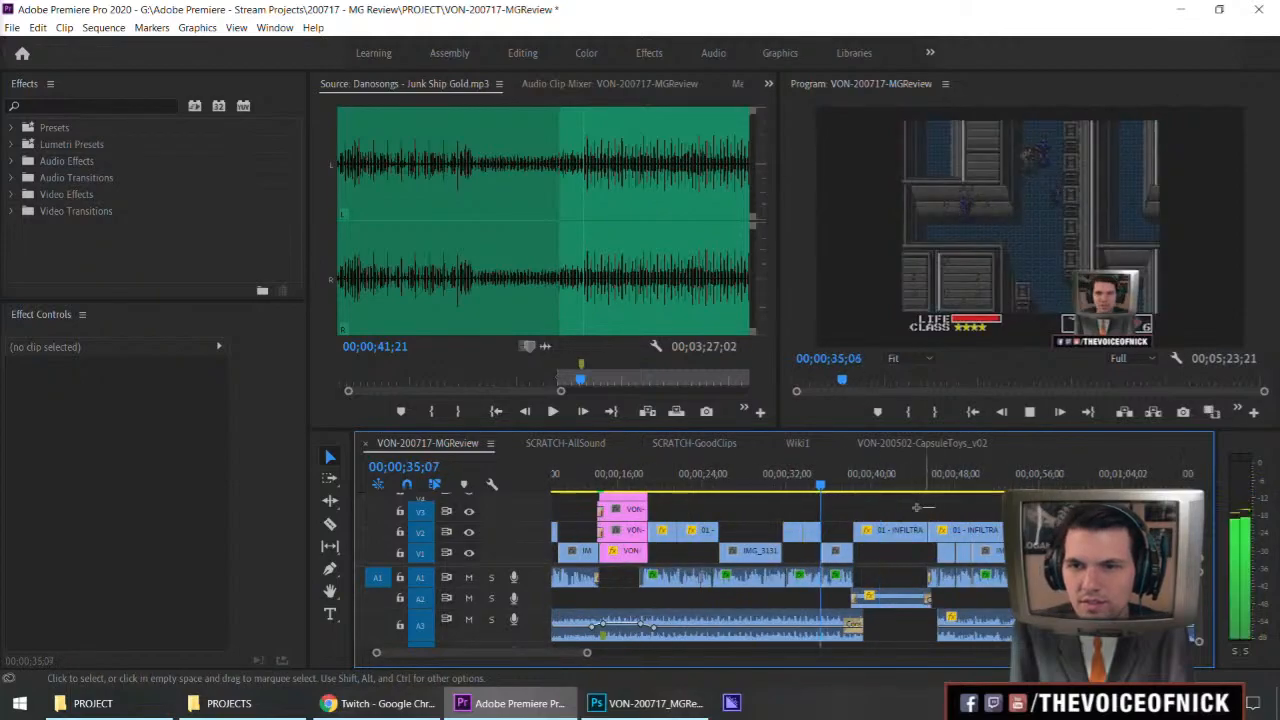
key(space)
key(equal)
key(minus)
key(minus)
key(equal)
key(equal)
key(equal)
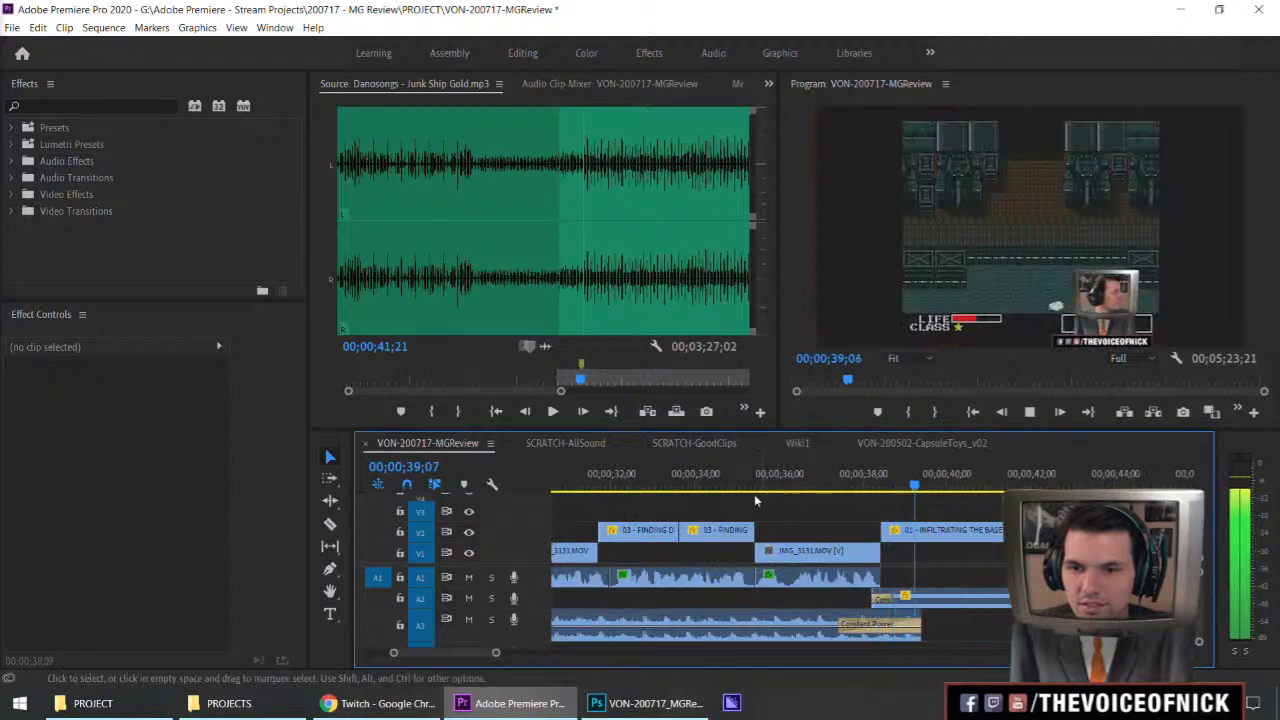
Trim the end of Junk Ship Gold back to the start of the IMG_3131 talking-head clip near 00;00;35 and preview the fade.
click(708, 486)
key(space)
key(minus)
key(equal)
key(space)
key(space)
key(space)
click(856, 488)
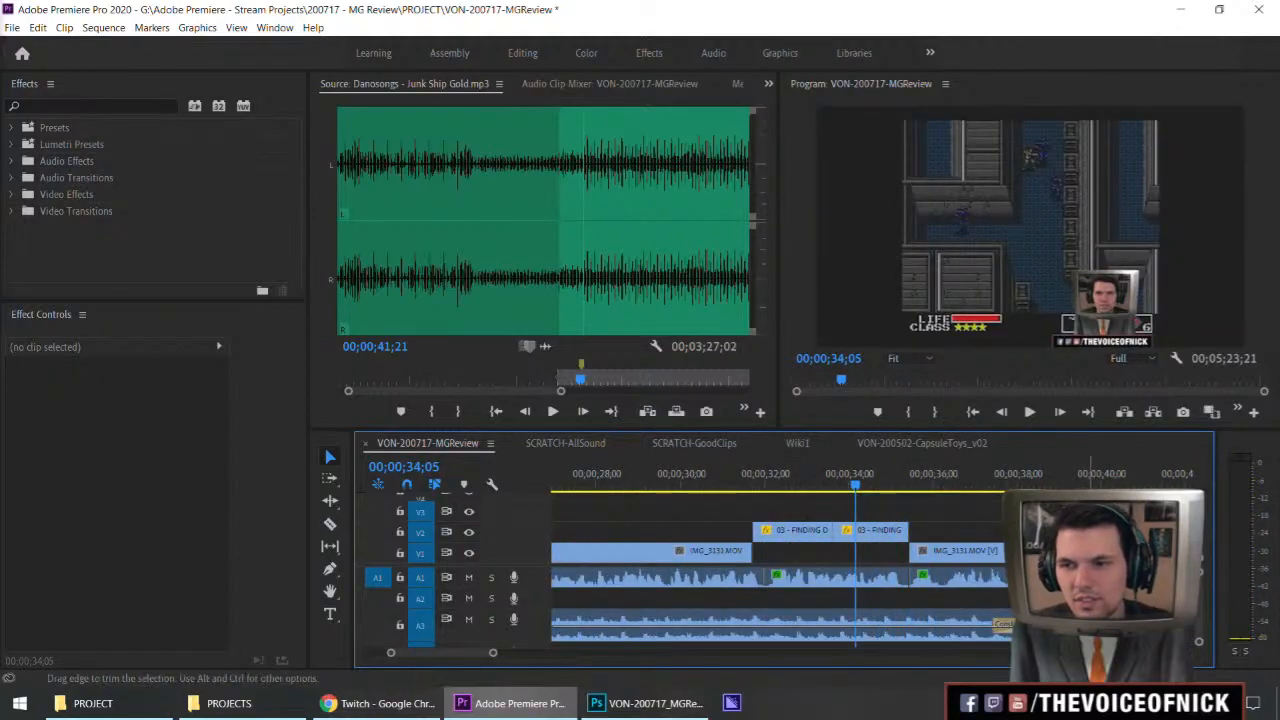
key(space)
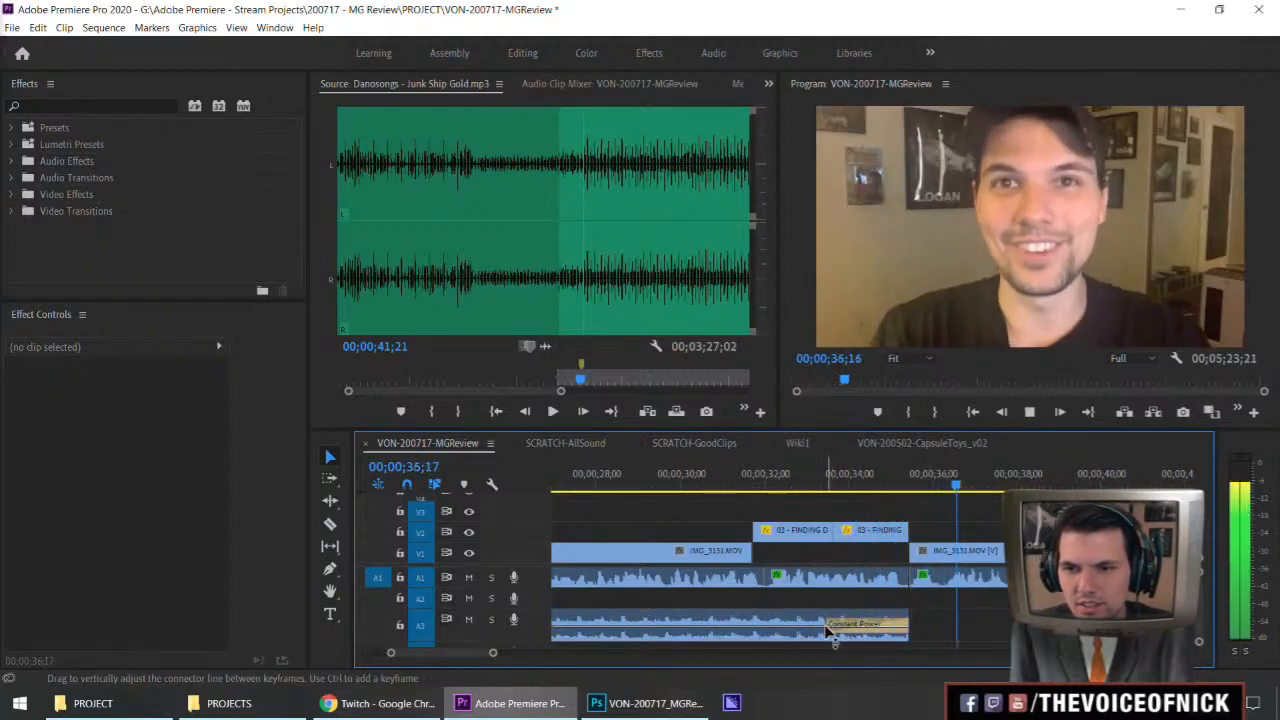
key(space)
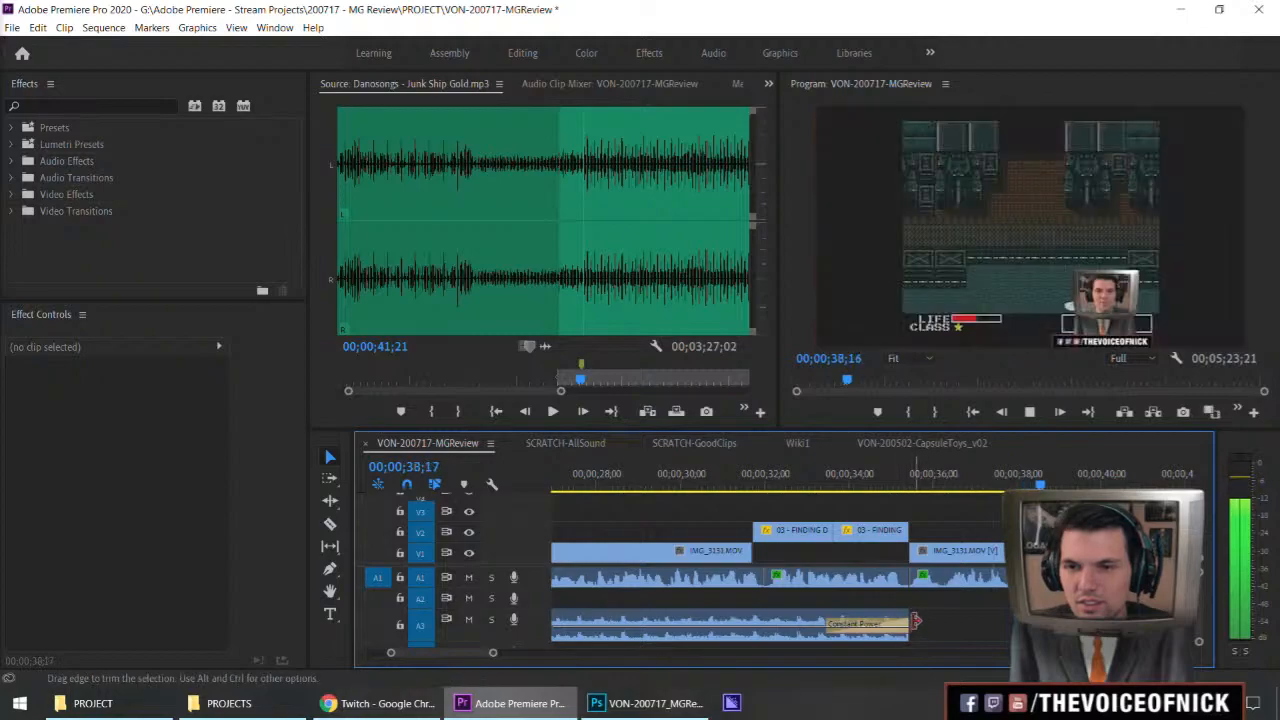
key(space)
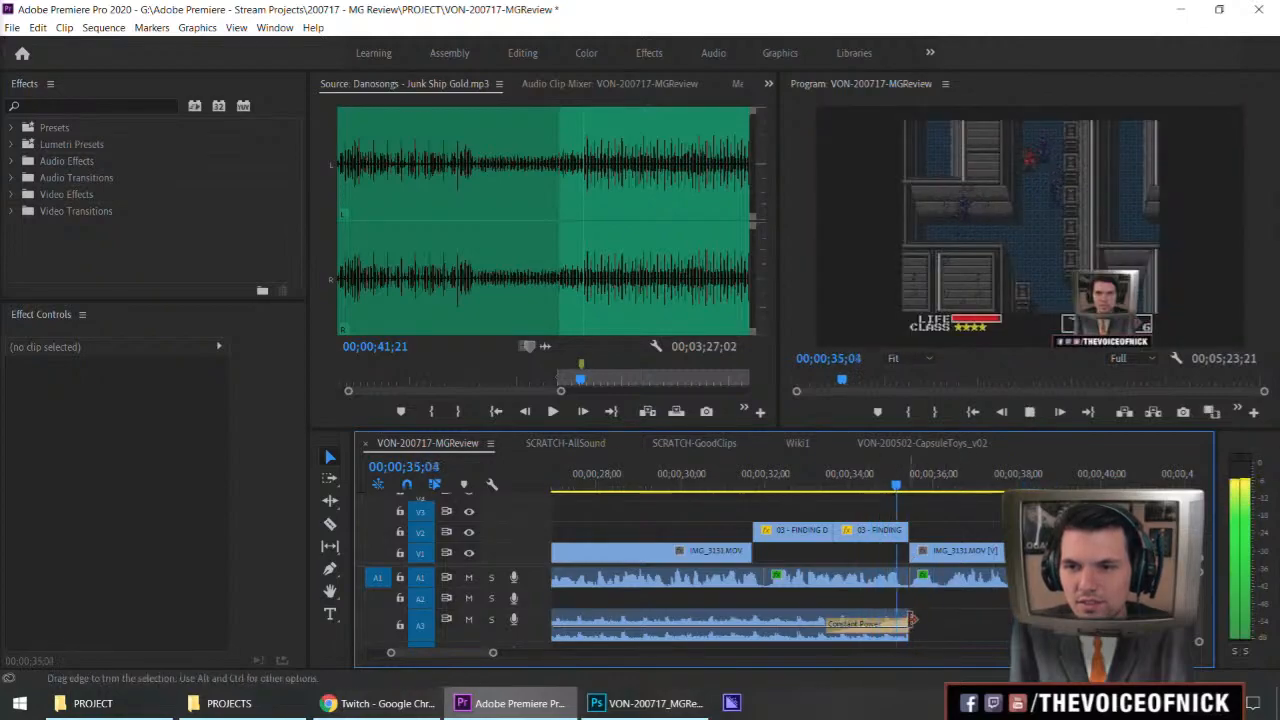
Extend the faded end of Junk Ship Gold into the talking-head clip, to about 00;00;37;17.
drag(905, 620, 967, 622)
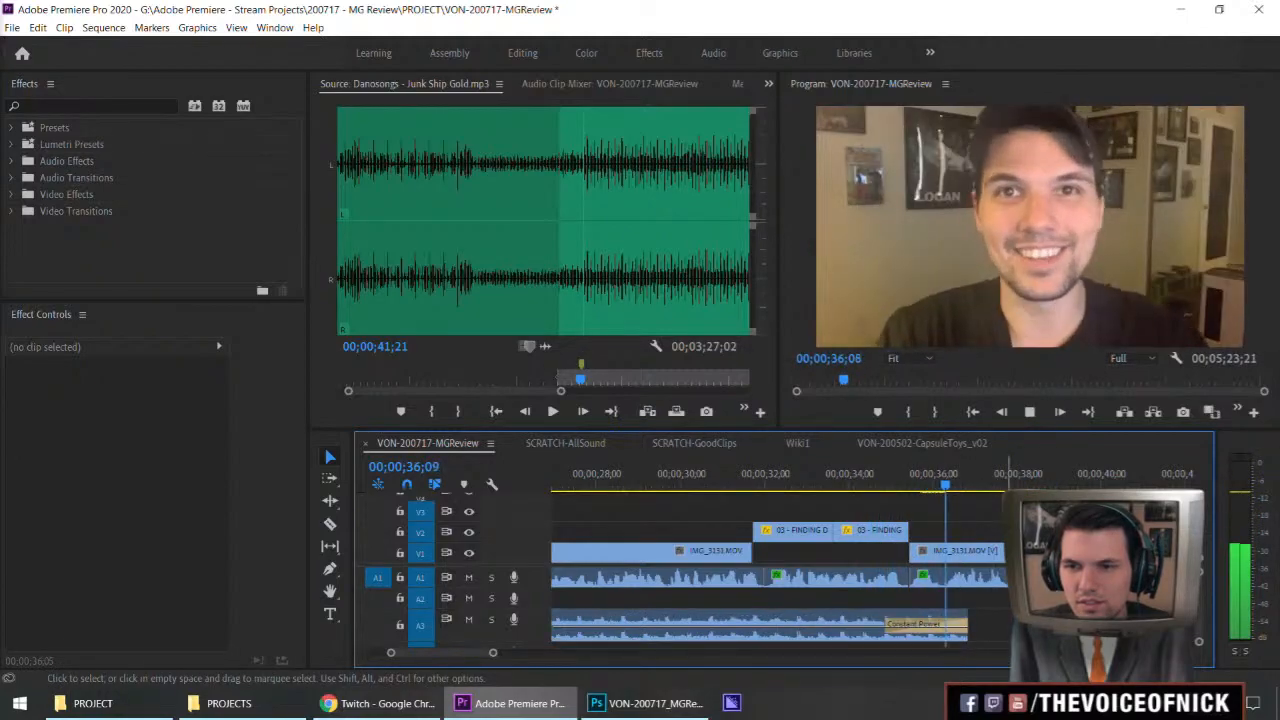
key(space)
drag(970, 623, 1003, 622)
Play from about 00;00;35 into the gameplay clip to check the adjusted fade and survey the remaining music.
click(886, 482)
key(space)
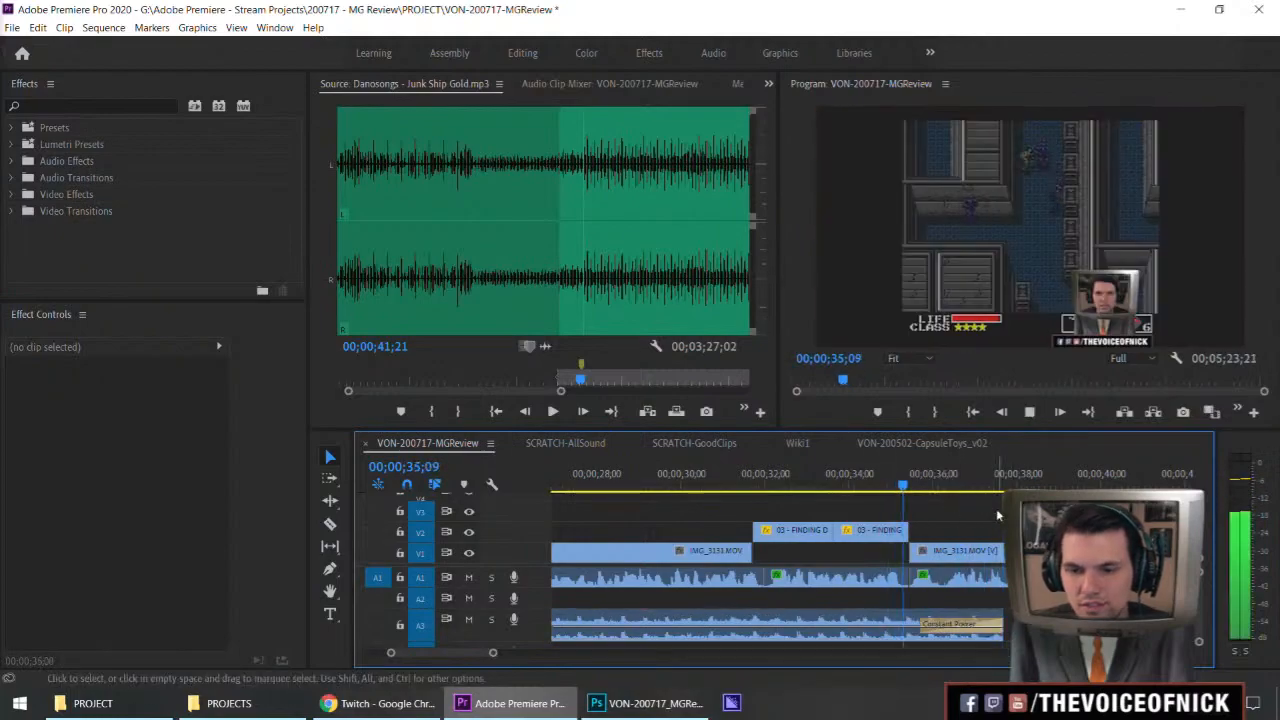
key(minus)
key(minus)
key(minus)
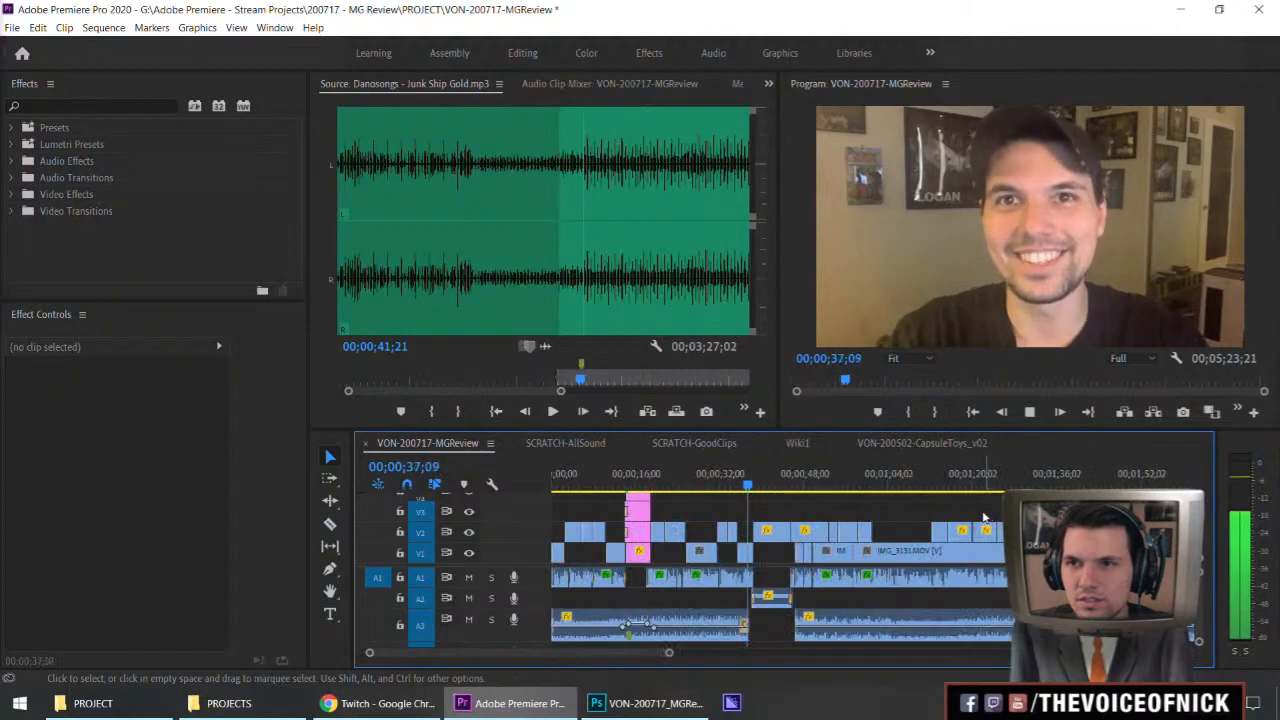
key(minus)
key(minus)
key(equal)
key(minus)
key(minus)
key(equal)
key(equal)
key(equal)
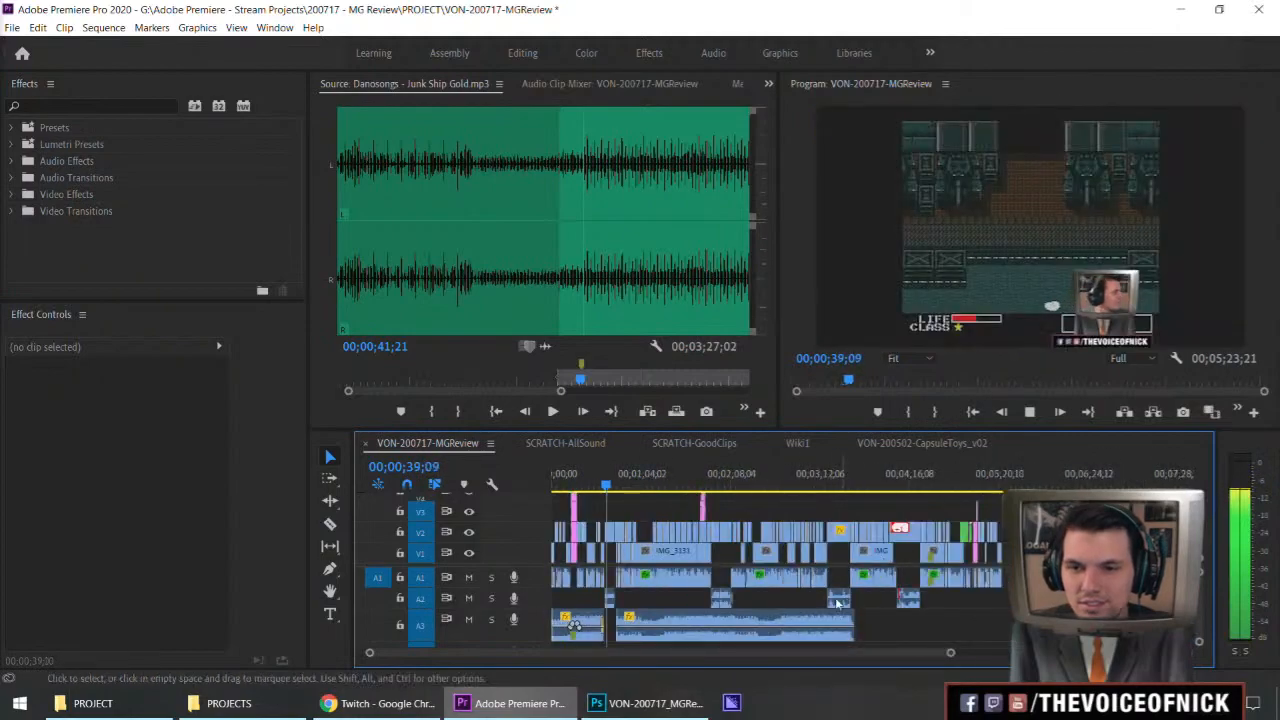
Replay from about 00;00;28;24 to the INFILTRATING THE BASE clip to judge where the music ends.
click(714, 486)
key(minus)
key(space)
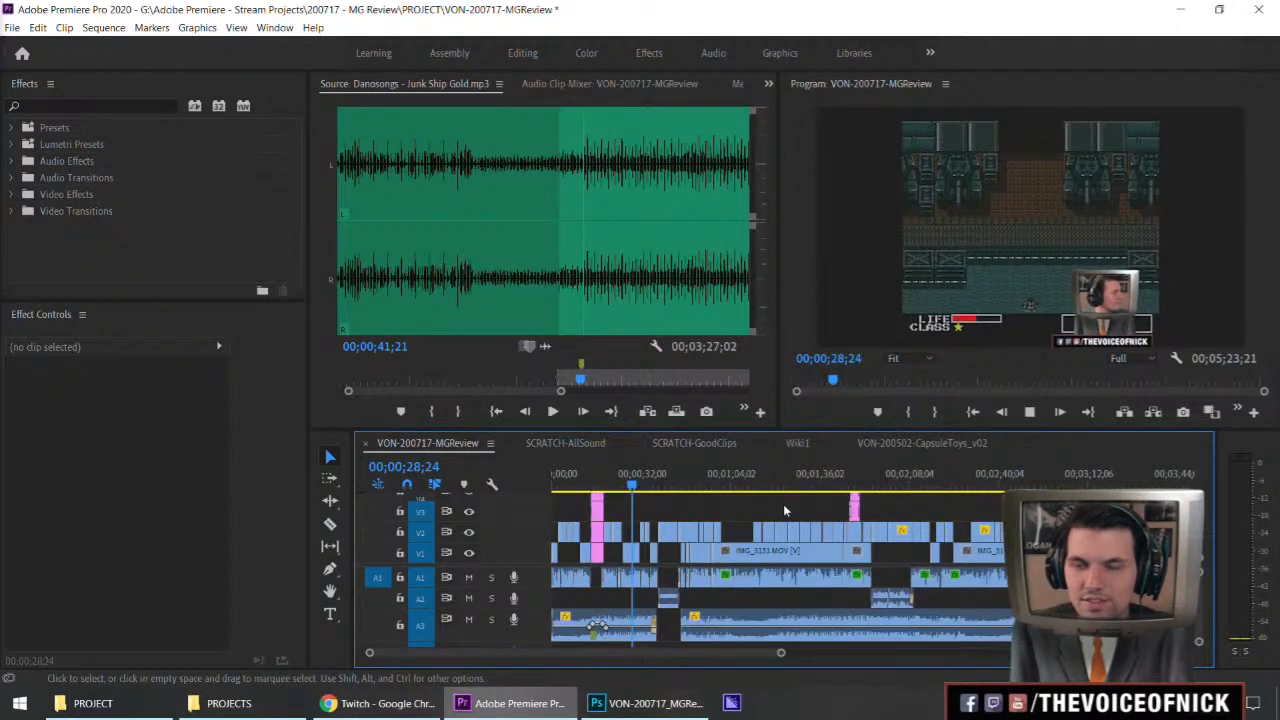
key(minus)
key(equal)
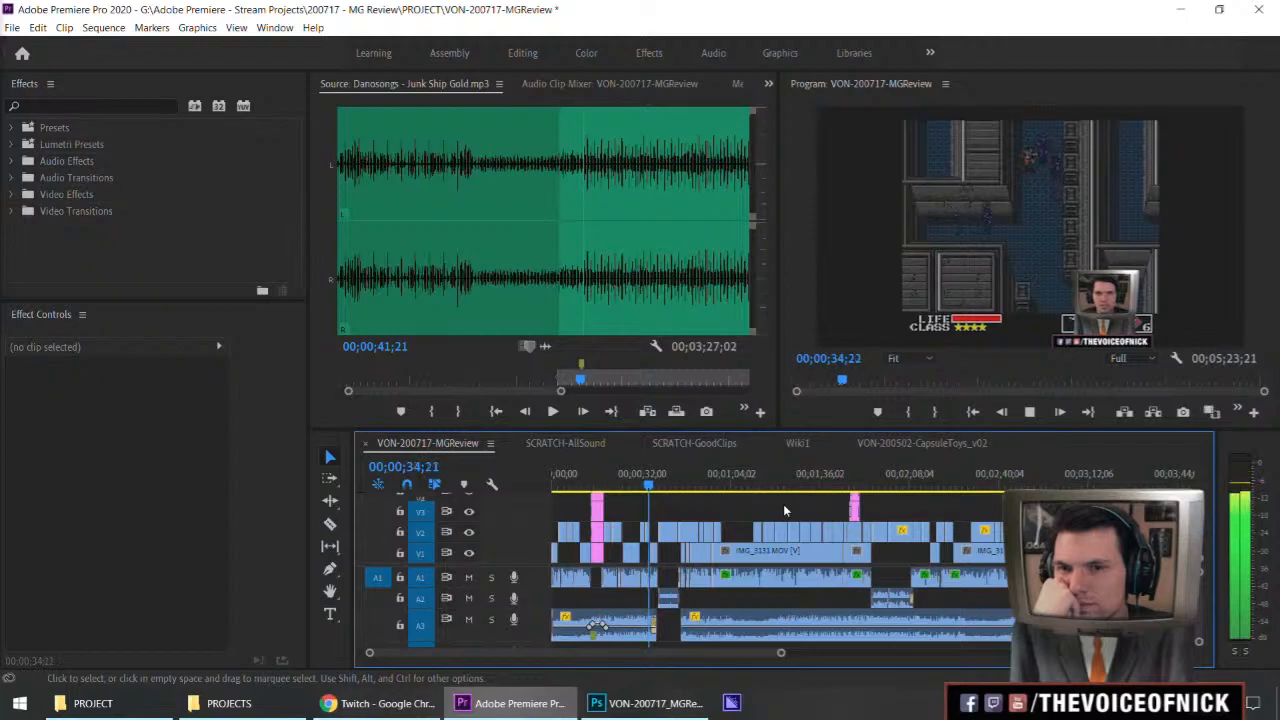
key(minus)
key(equal)
key(equal)
key(equal)
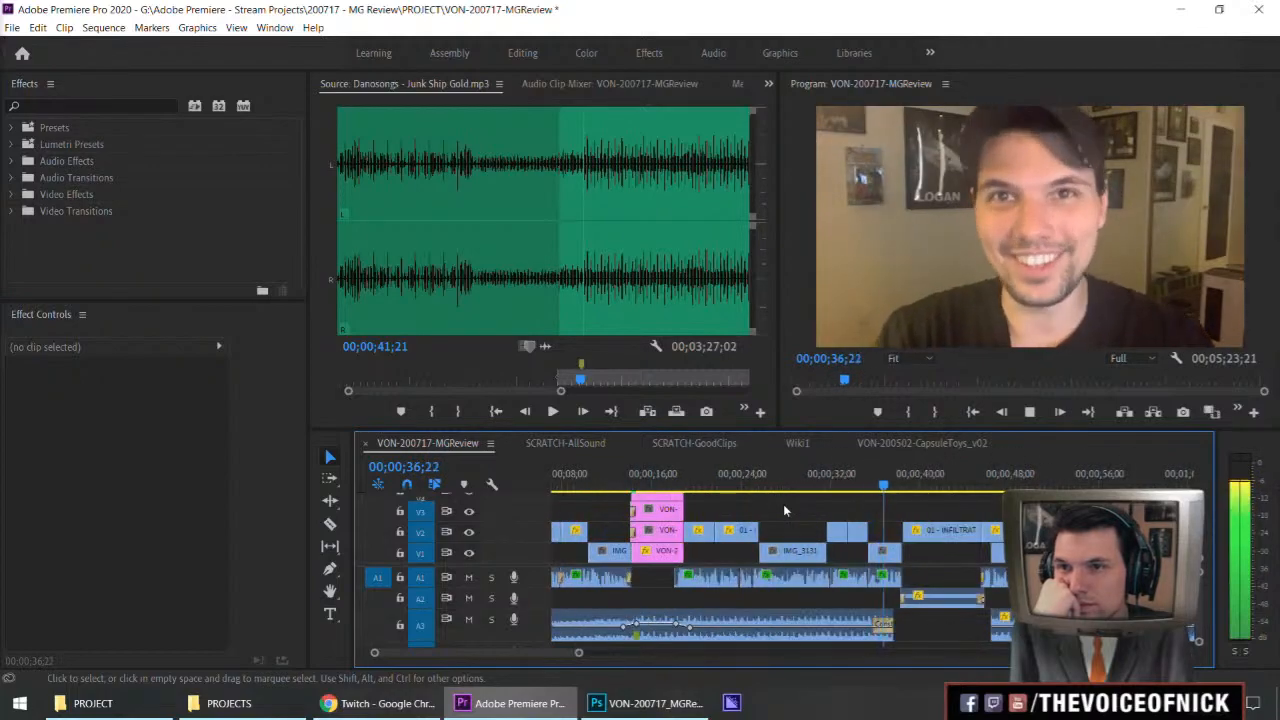
key(equal)
key(equal)
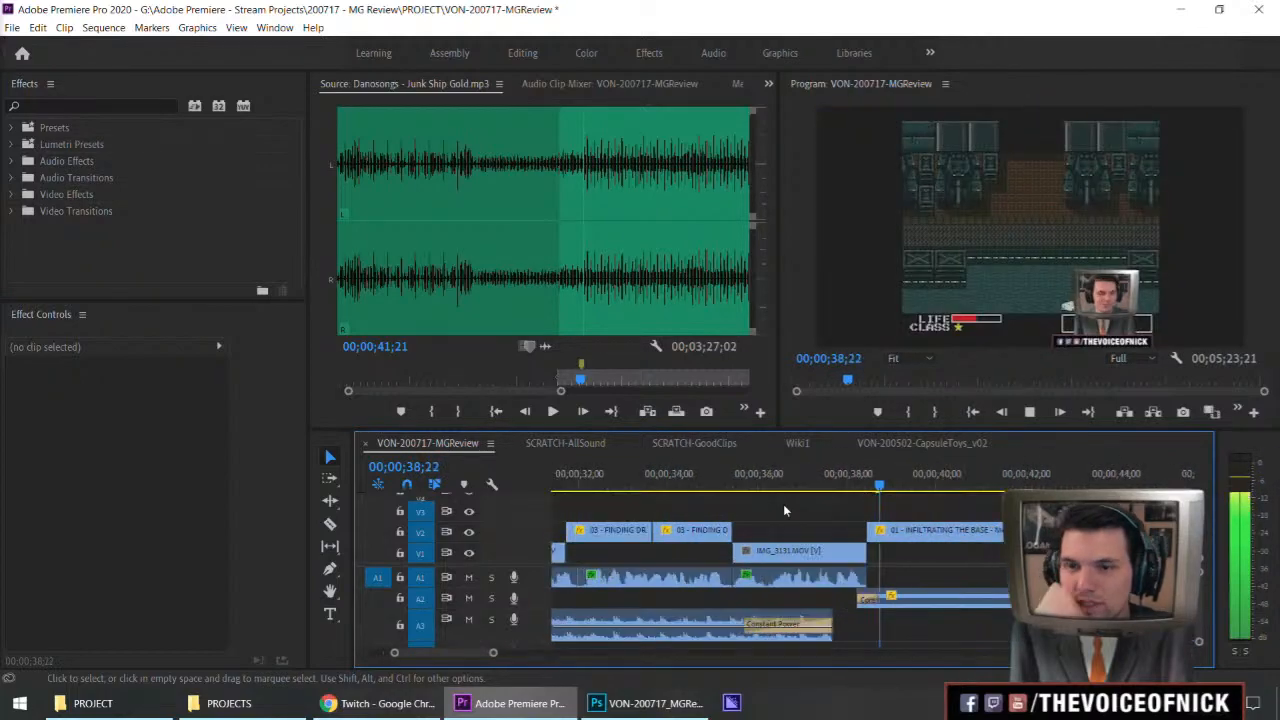
Extend Junk Ship Gold to 00;00;39;02, lower its ending to about -16.4 dB with two keyframes over the talking-head clip, and replay it.
key(space)
drag(836, 628, 894, 628)
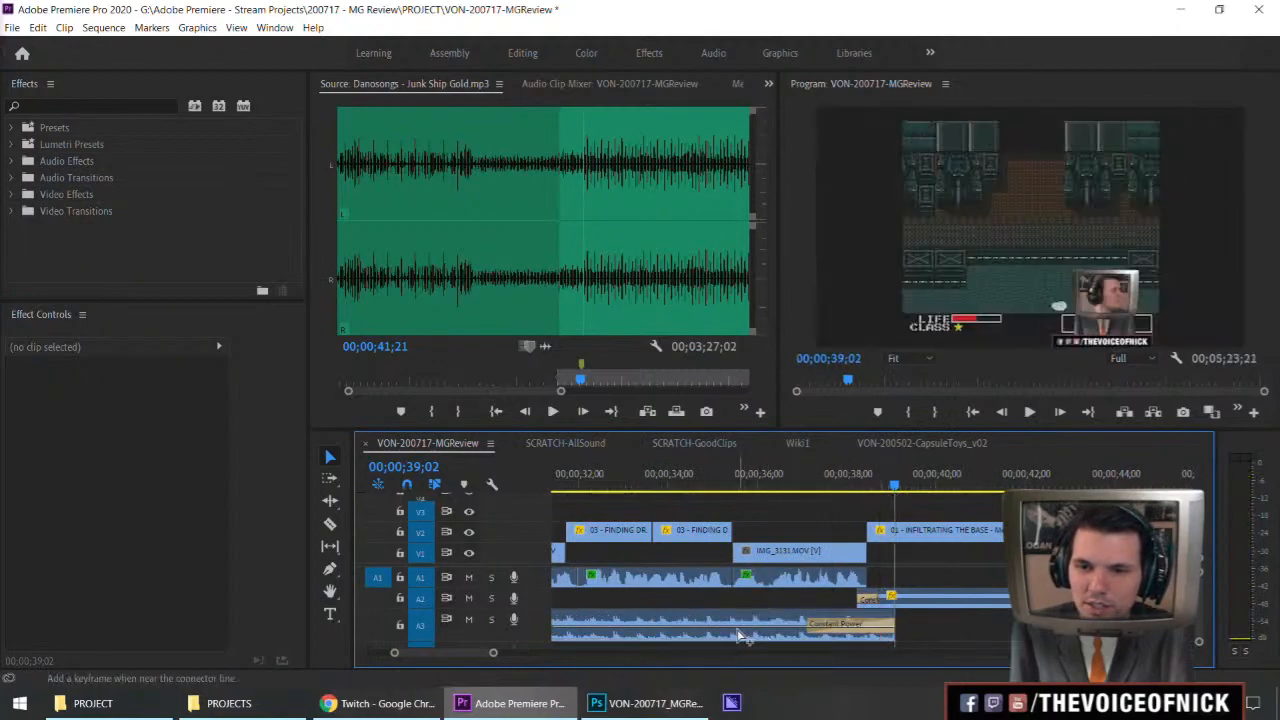
ctrl+click(740, 636)
ctrl+click(776, 634)
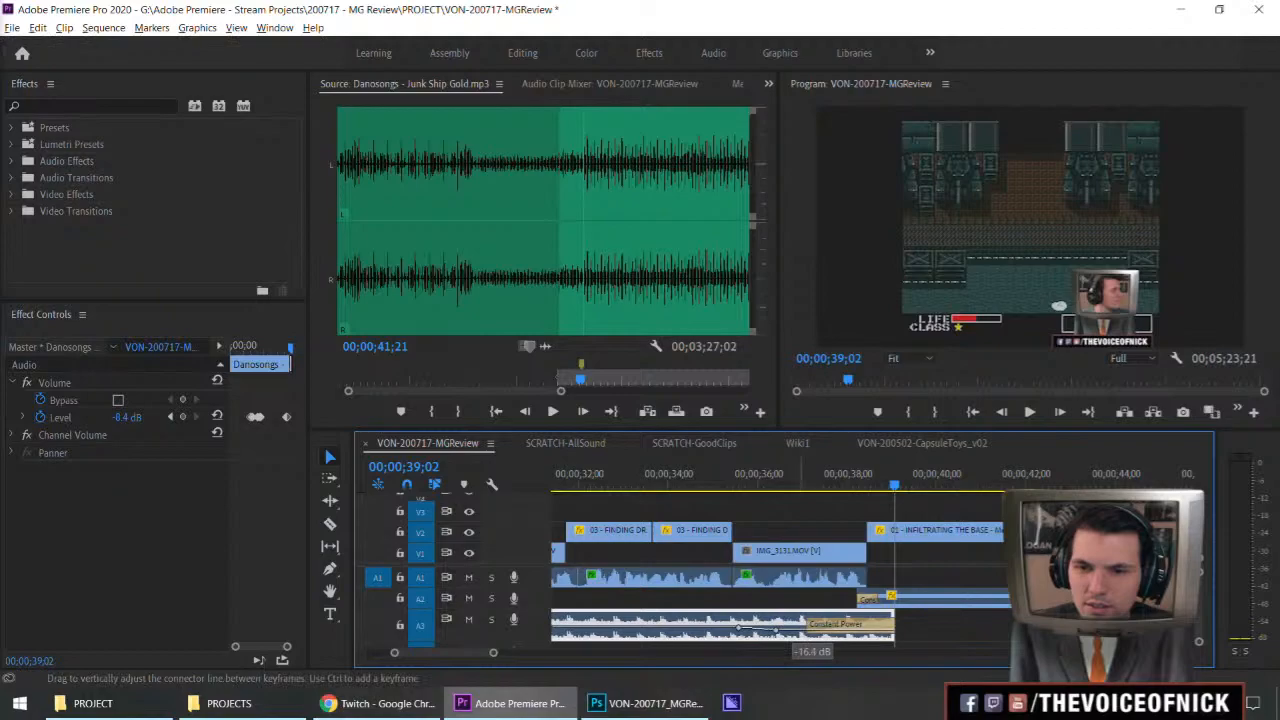
drag(805, 629, 805, 632)
click(801, 511)
key(space)
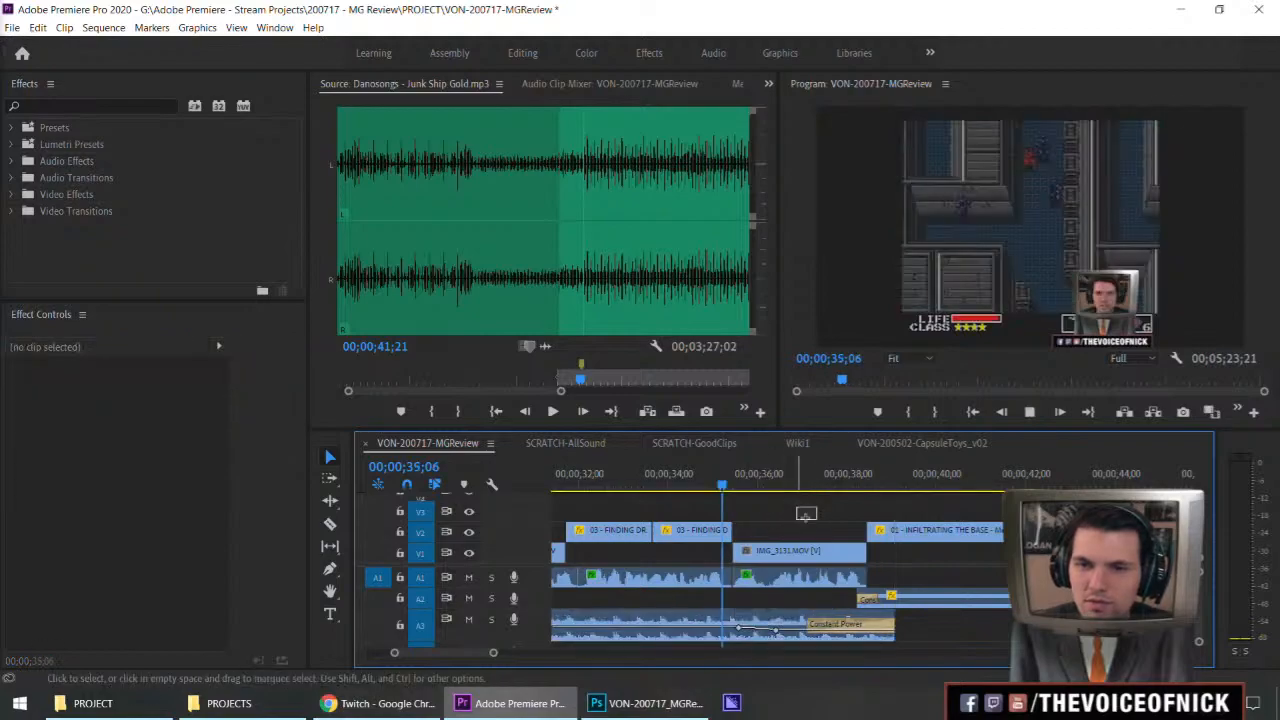
Move the first volume keyframe at Junk Ship Gold's end to just before the talking-head clip and replay the ending into the gameplay.
click(770, 636)
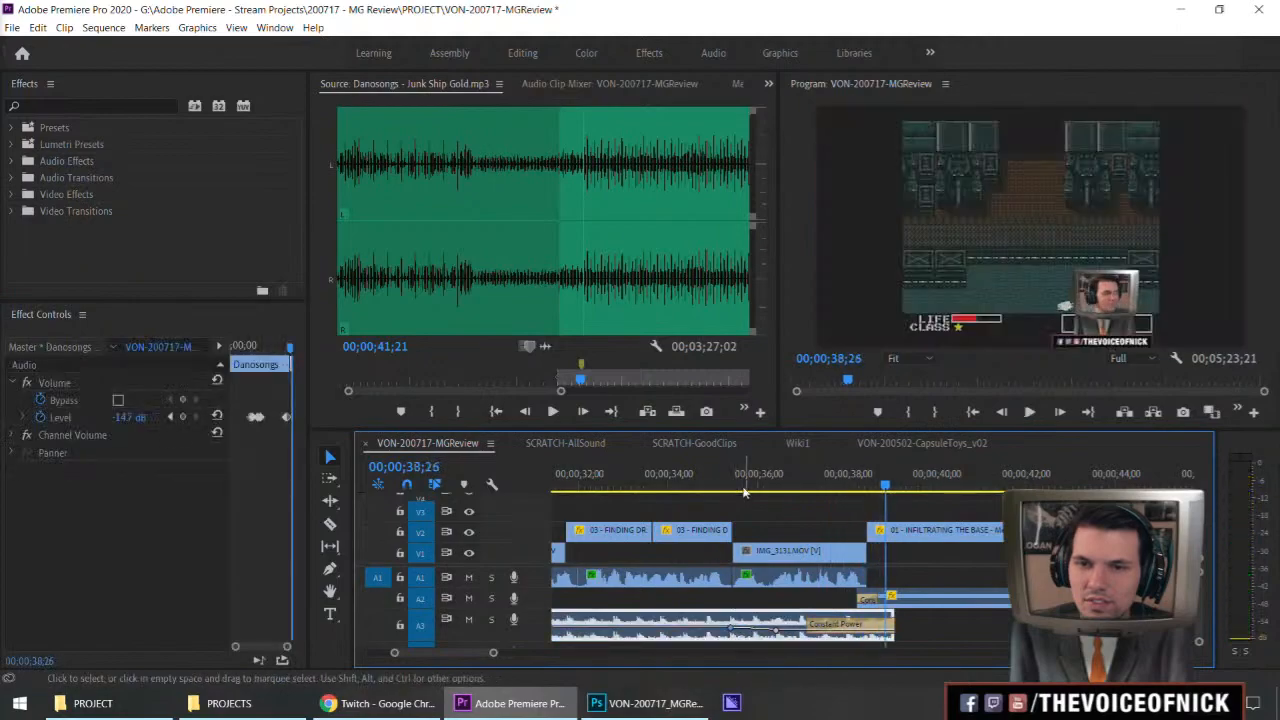
drag(745, 486, 703, 486)
key(space)
click(820, 513)
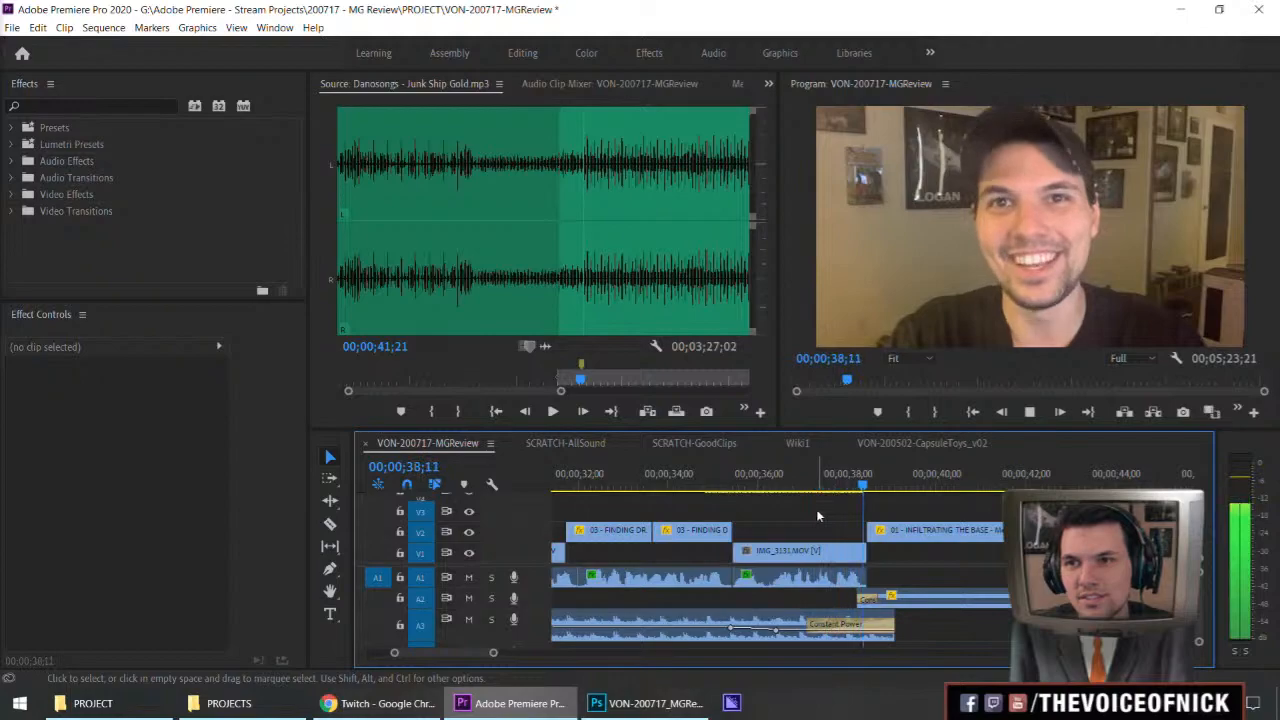
key(minus)
key(minus)
key(minus)
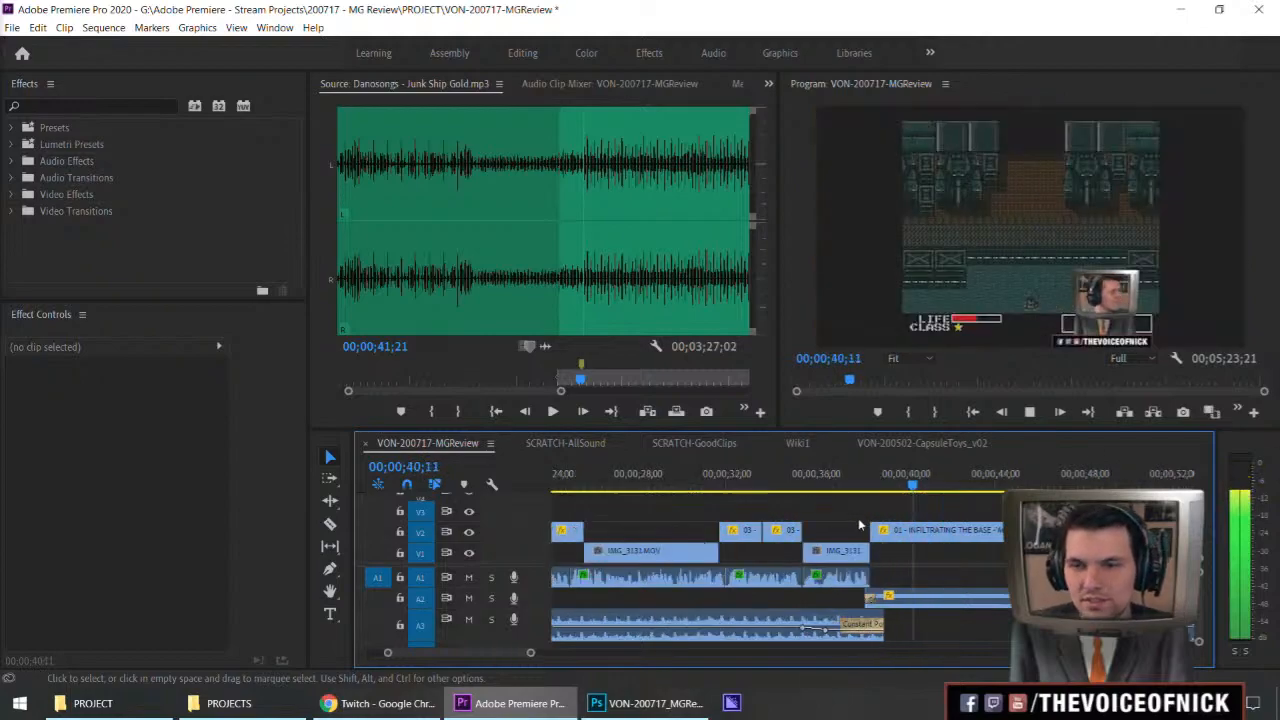
key(equal)
key(equal)
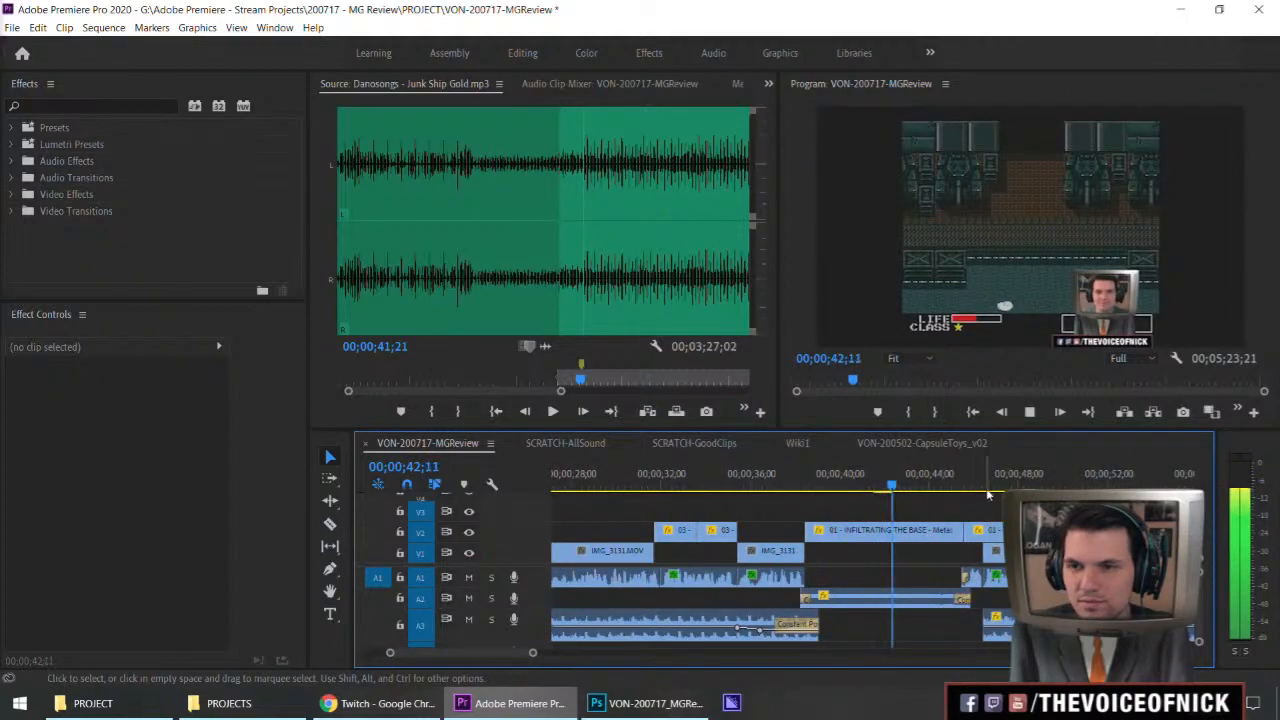
key(minus)
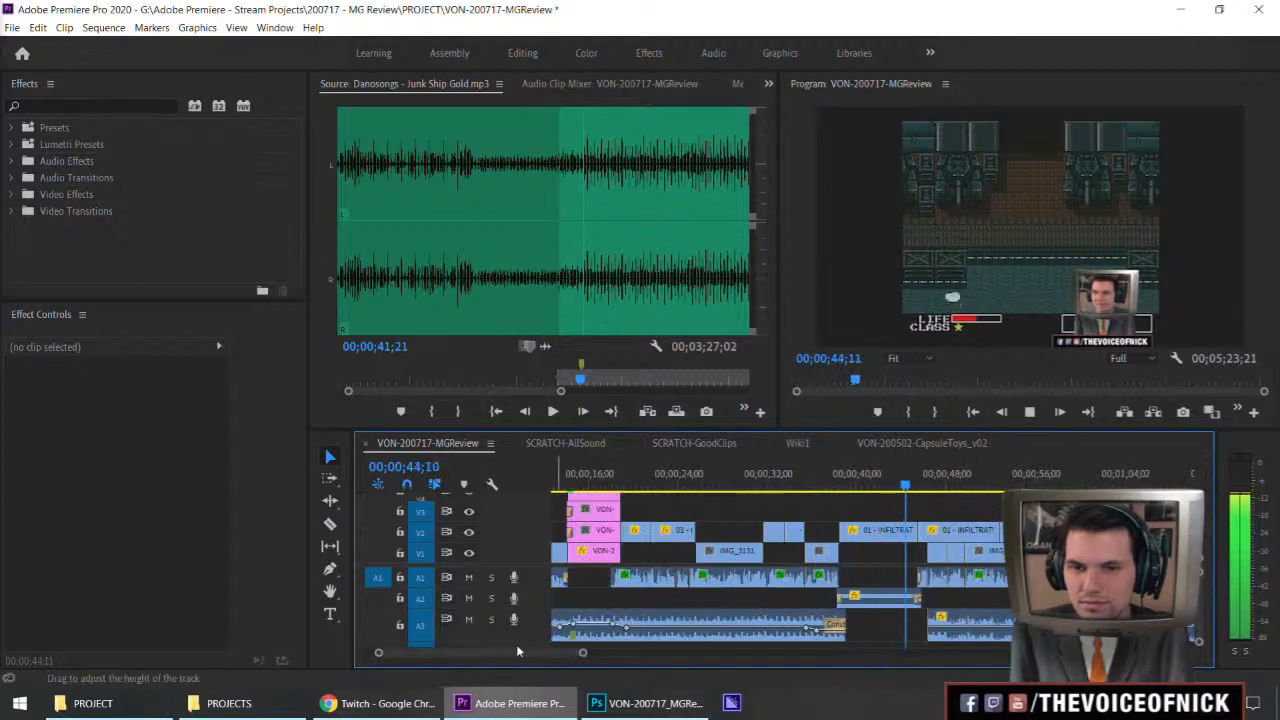
Solo the music track A3, find the note where the second music clip should begin, and trim its start to 00;00;47;26.
click(491, 620)
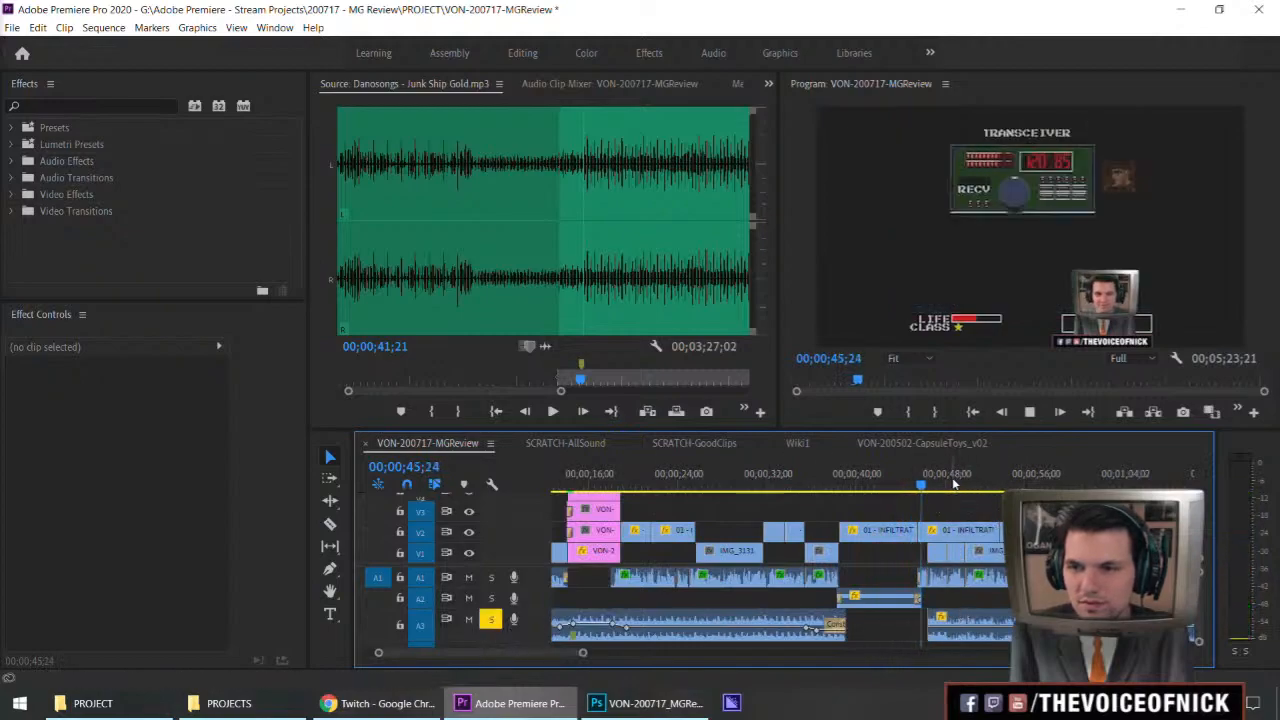
key(equal)
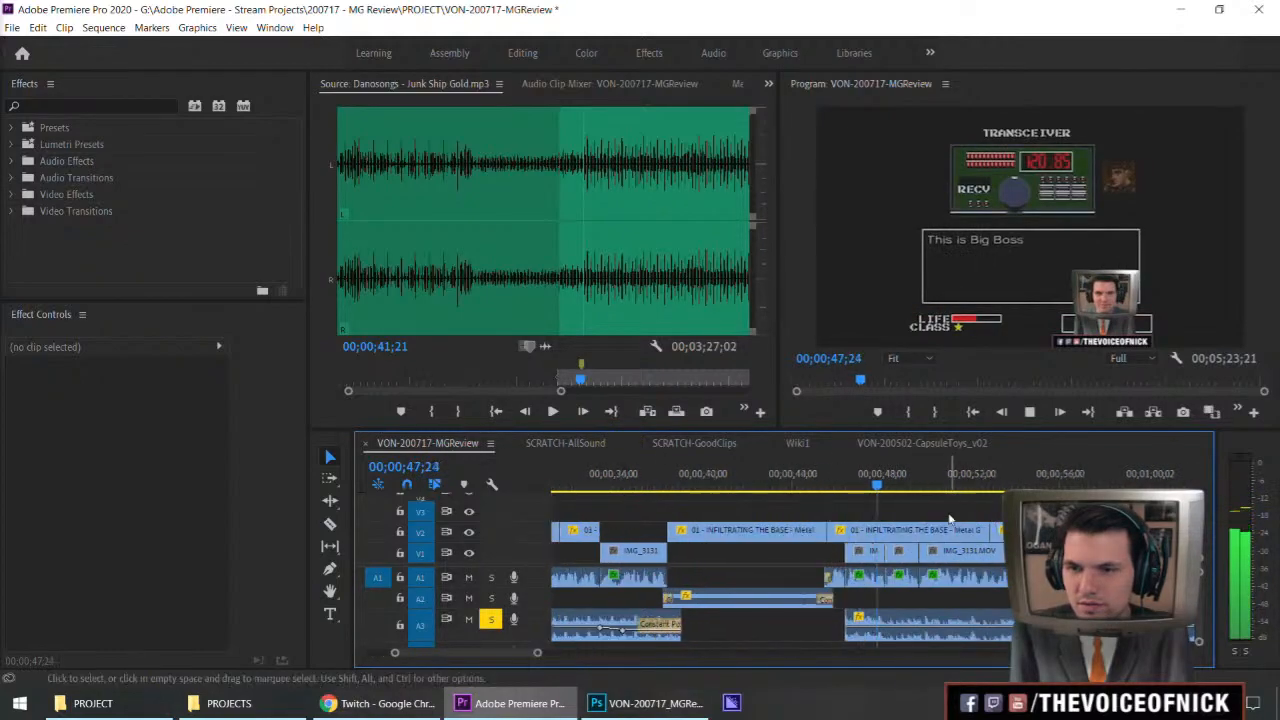
drag(906, 485, 880, 485)
key(space)
key(equal)
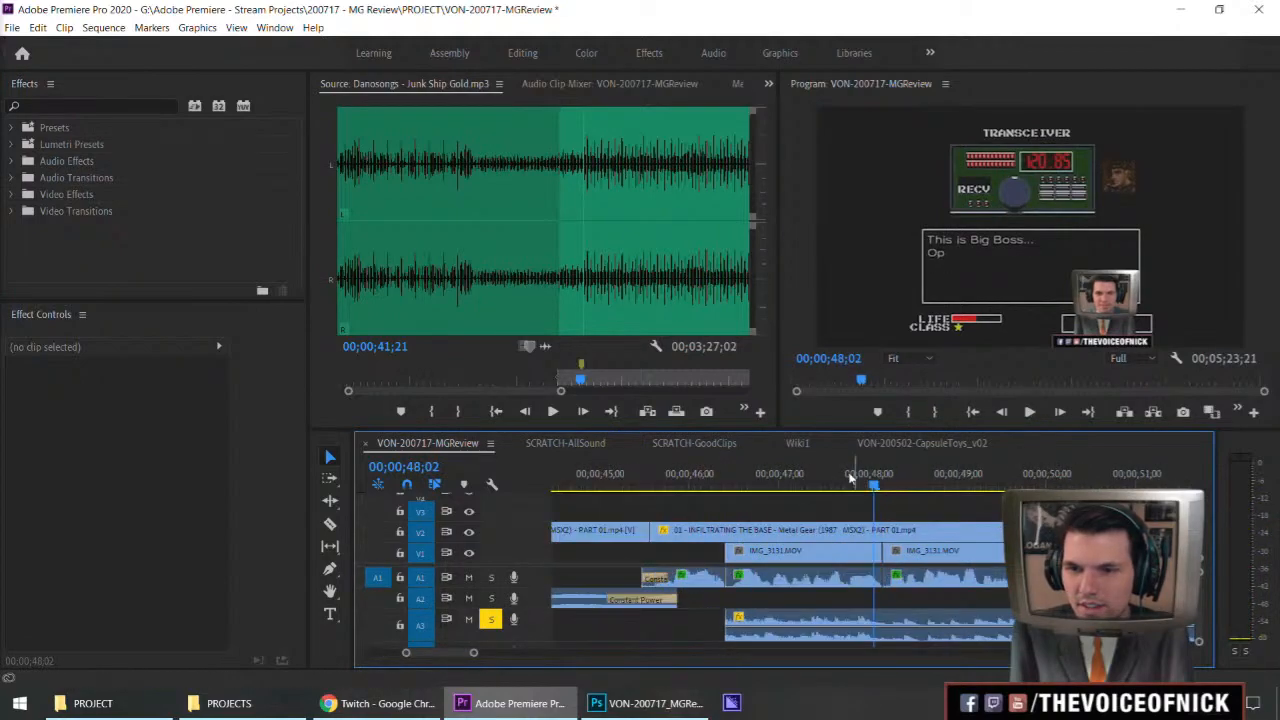
drag(850, 470, 857, 470)
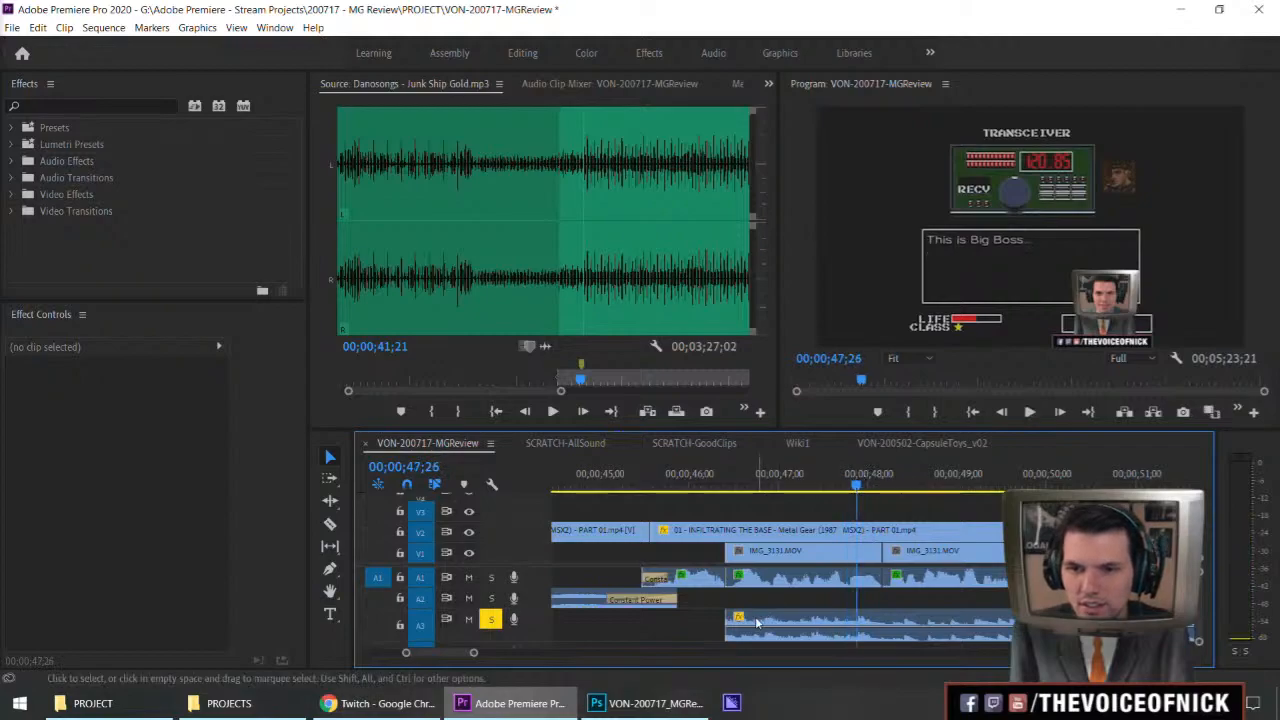
drag(730, 625, 856, 625)
Apply the default audio transition to the trimmed start of the second music clip and shorten its duration.
right_click(856, 625)
click(910, 674)
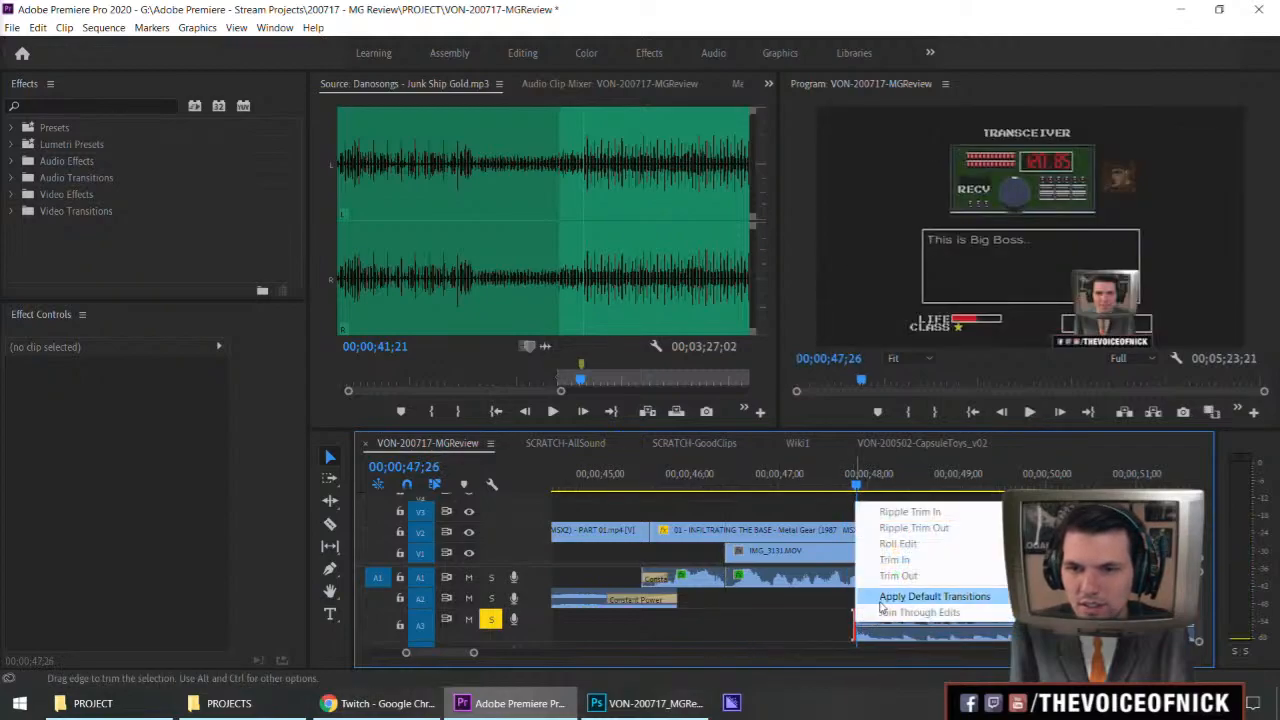
double_click(873, 628)
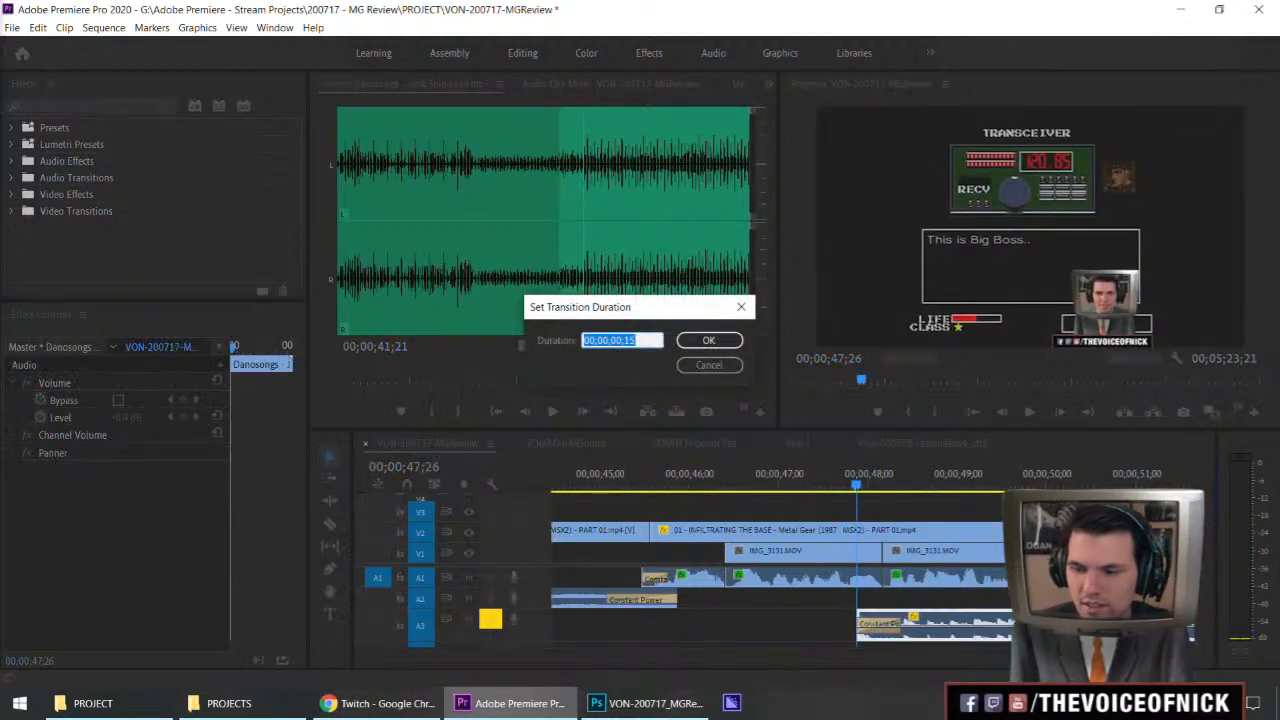
key(Return)
Play the soloed fade-in and extend the start of the second music clip about four frames earlier.
key(space)
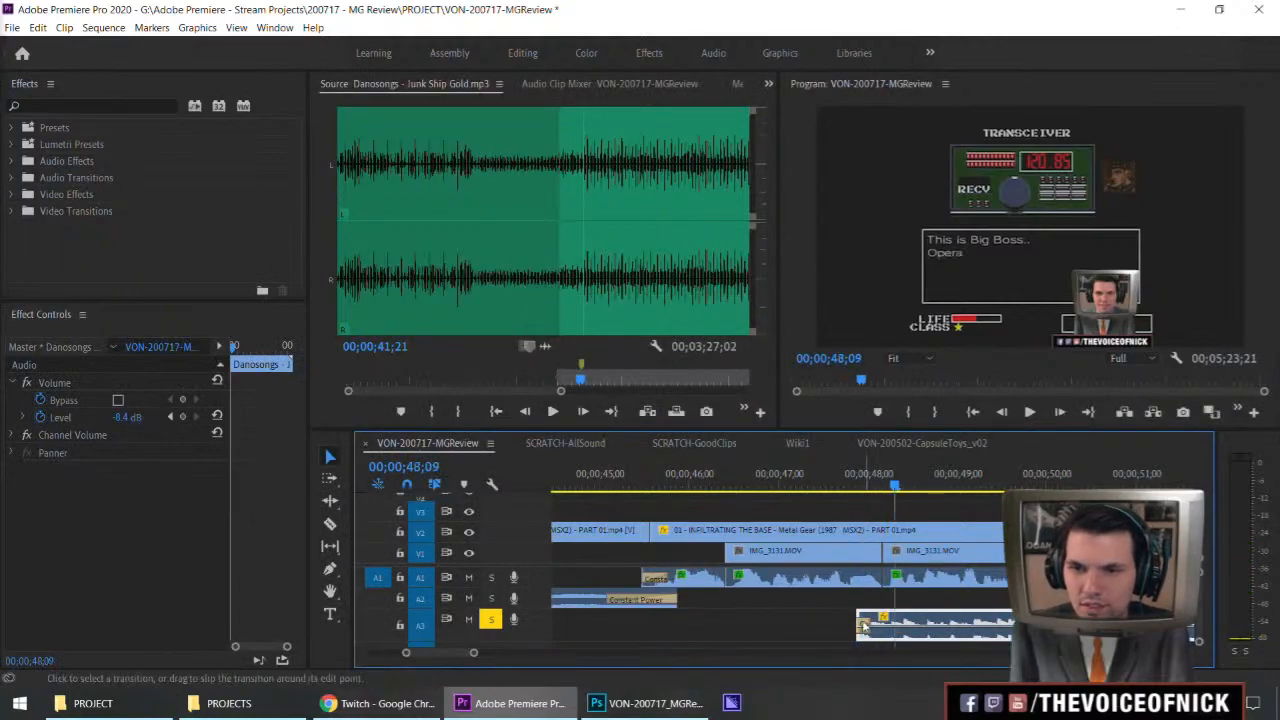
key(space)
click(830, 480)
key(space)
key(space)
click(836, 484)
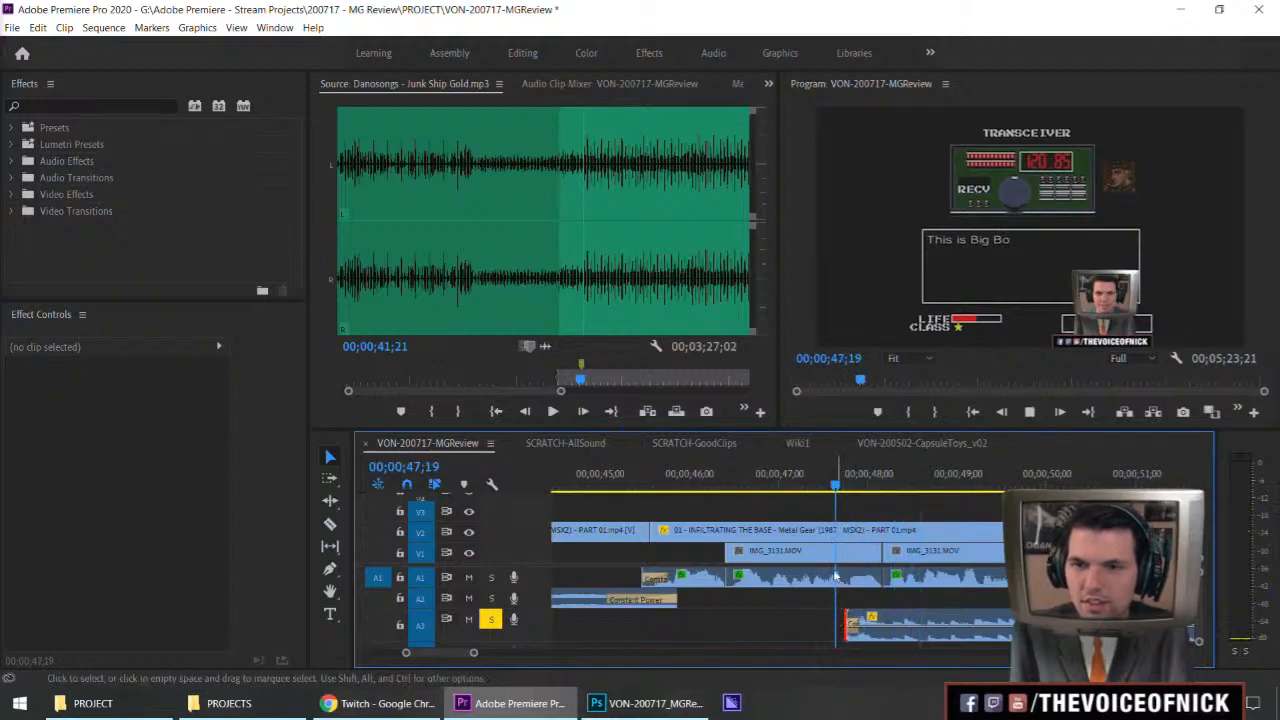
key(space)
Unsolo A3, play from about 00;00;45;07, and move the second music clip to start at the first talking-head cut after the gameplay.
click(491, 620)
click(619, 481)
key(space)
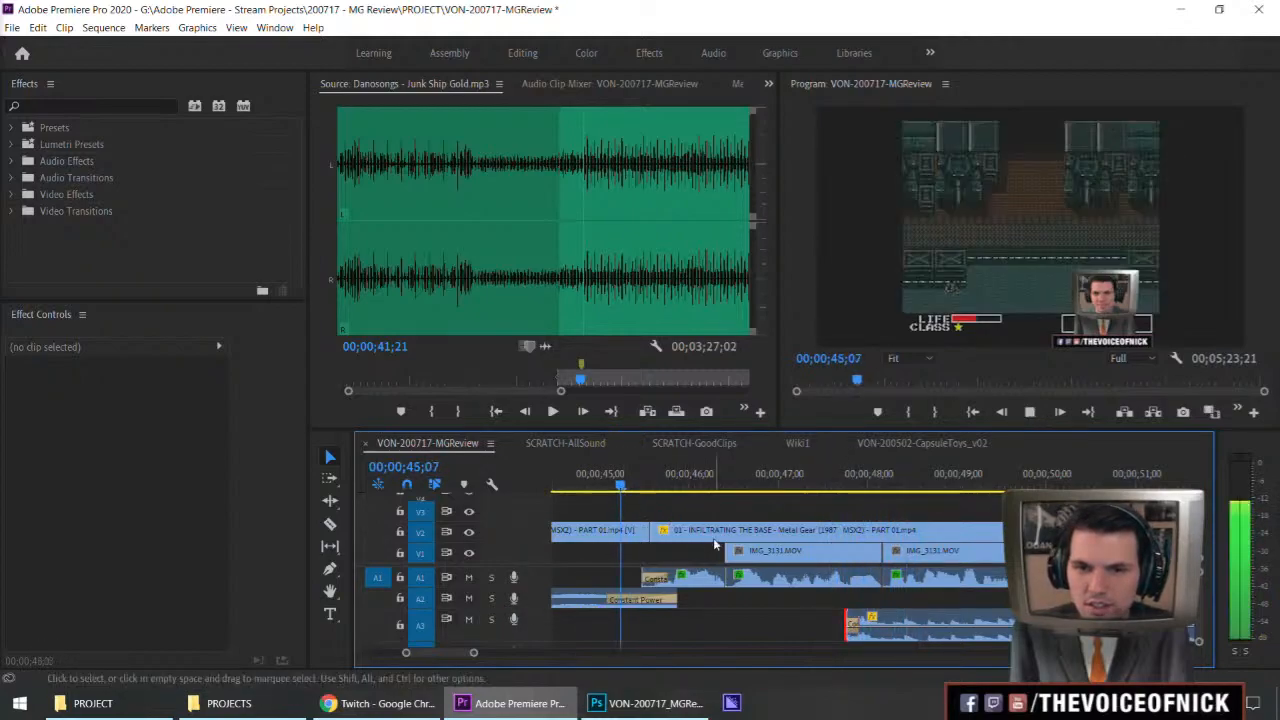
key(space)
drag(904, 622, 782, 622)
Play the music's new entrance, shift the second music clip 2 frames earlier, and replay from about 00;00;45;12.
click(655, 482)
key(space)
key(space)
text(-2)
key(Return)
click(635, 480)
key(space)
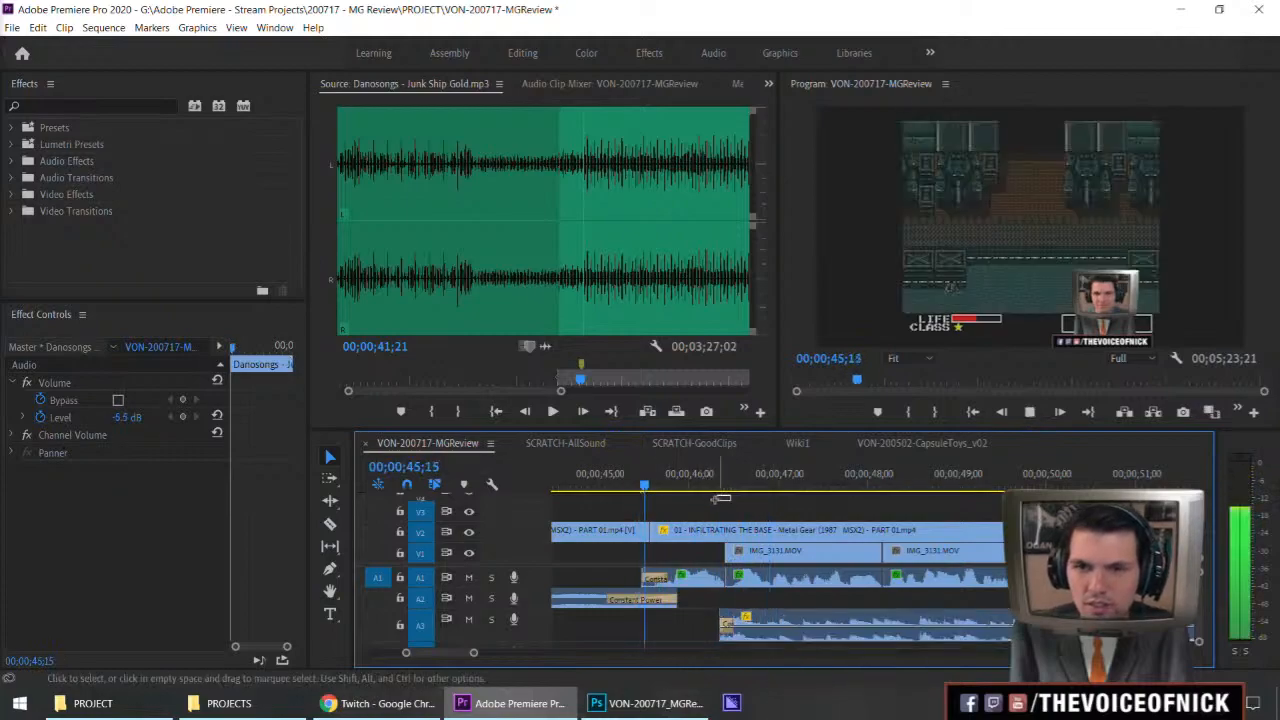
click(774, 508)
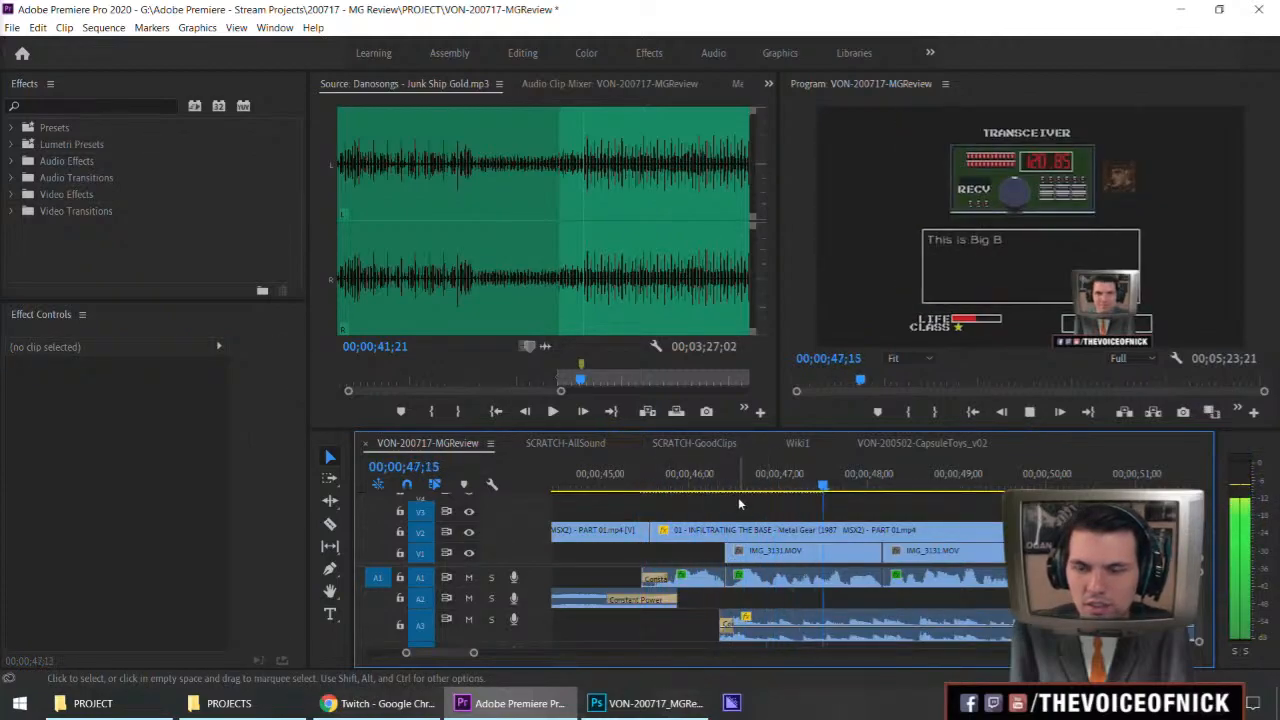
Lower the second music clip's volume line in two small steps while listening to it under the voice-over.
key(minus)
key(minus)
key(minus)
key(minus)
key(minus)
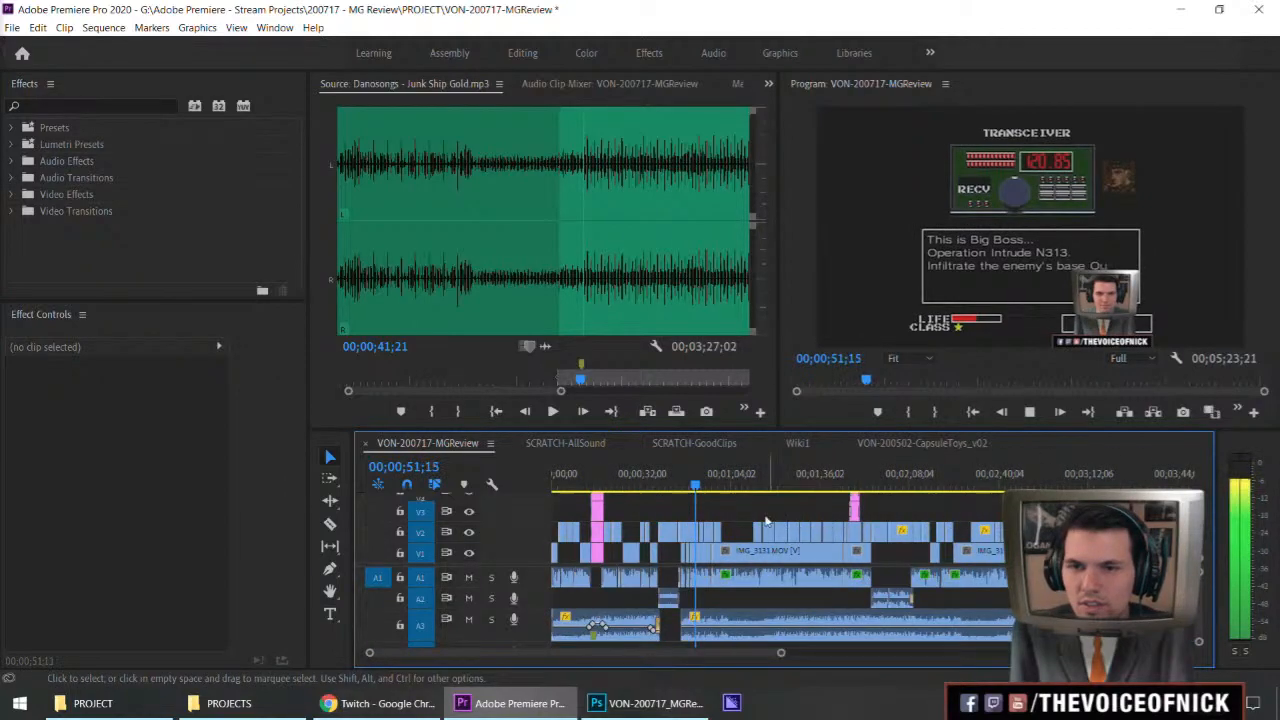
drag(754, 627, 754, 636)
click(755, 507)
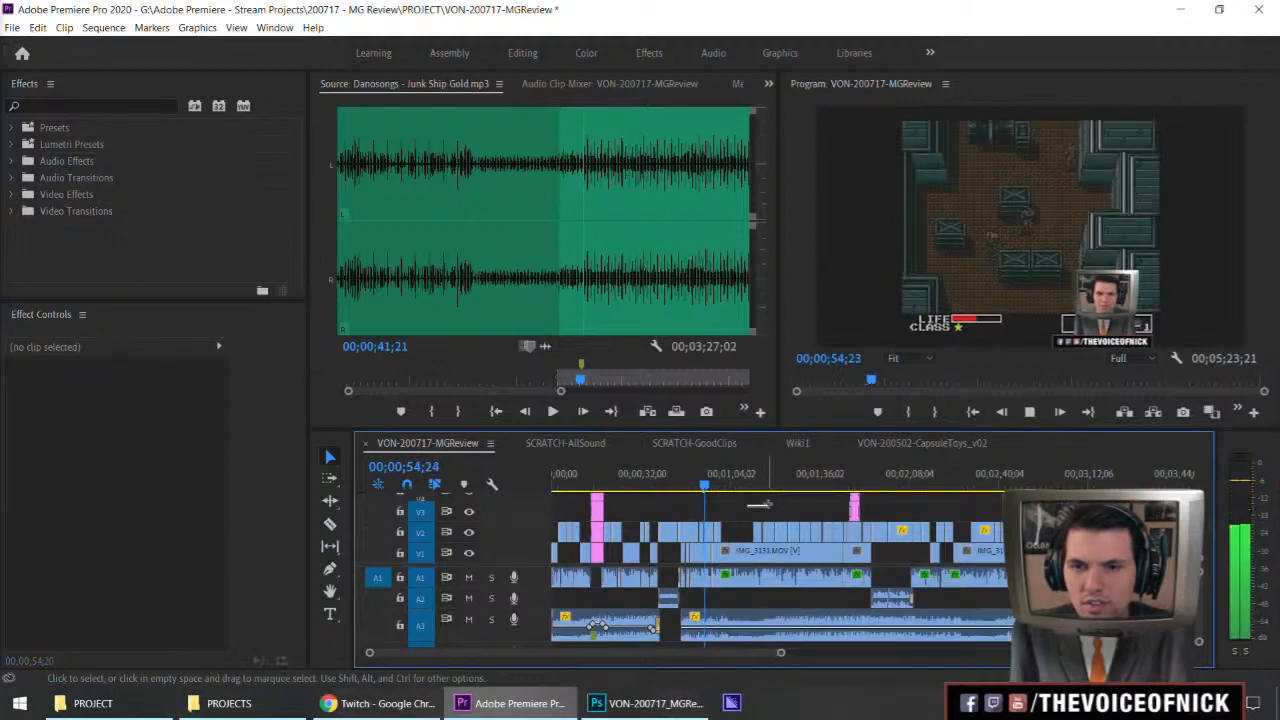
drag(752, 633, 752, 638)
click(755, 600)
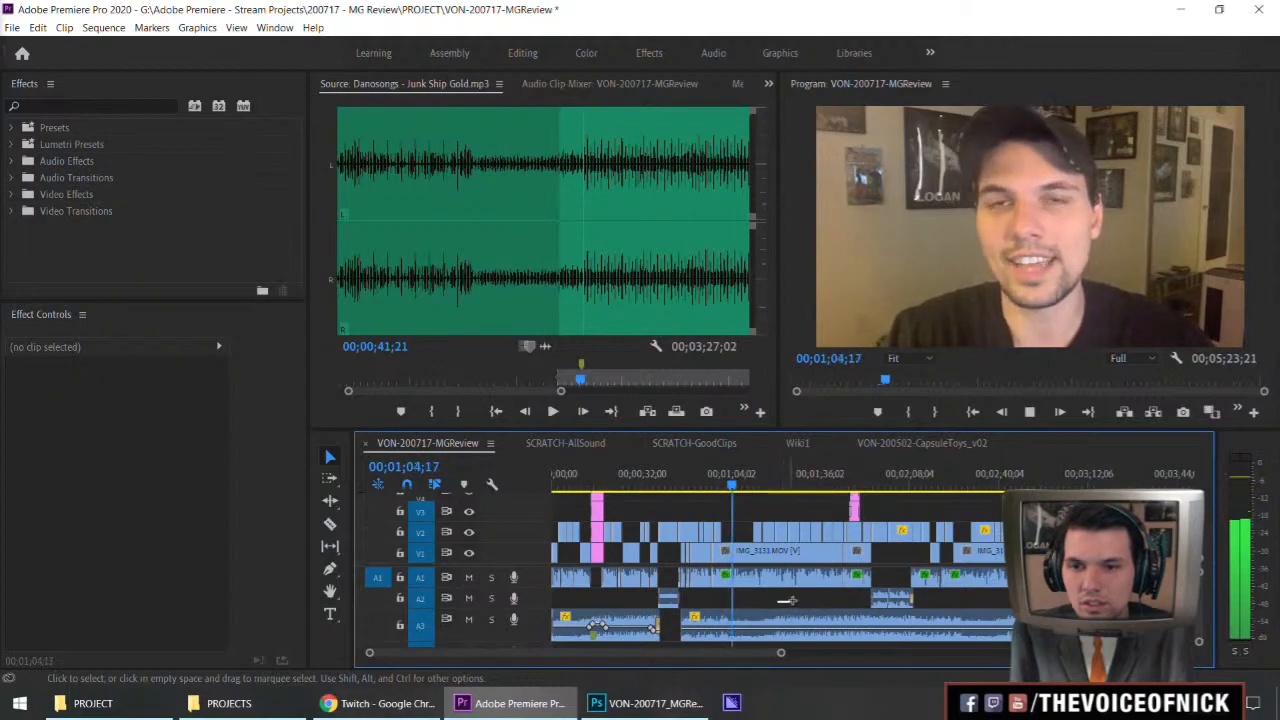
mouse_move(782, 599)
mouse_down()
mouse_move(772, 608)
mouse_move(777, 598)
mouse_up()
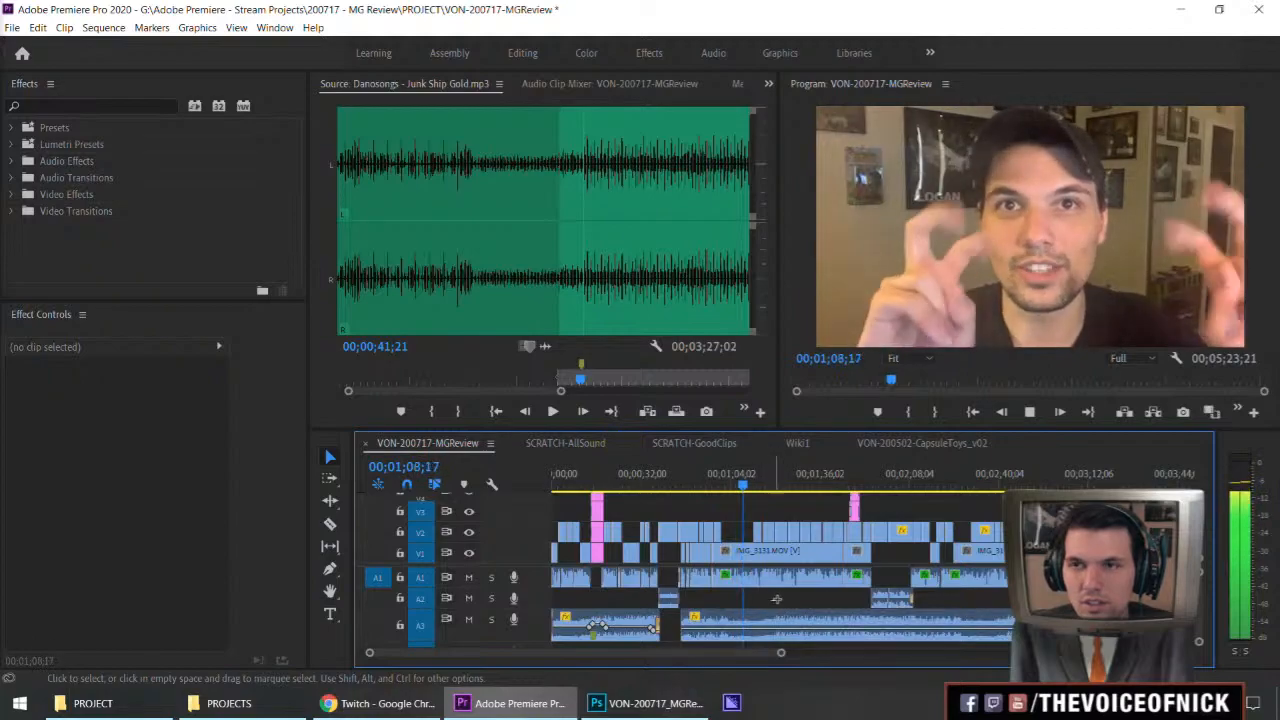
Add a cyan sequence marker at 00;00;45;20 and save the project.
click(678, 488)
key(ctrl+s)
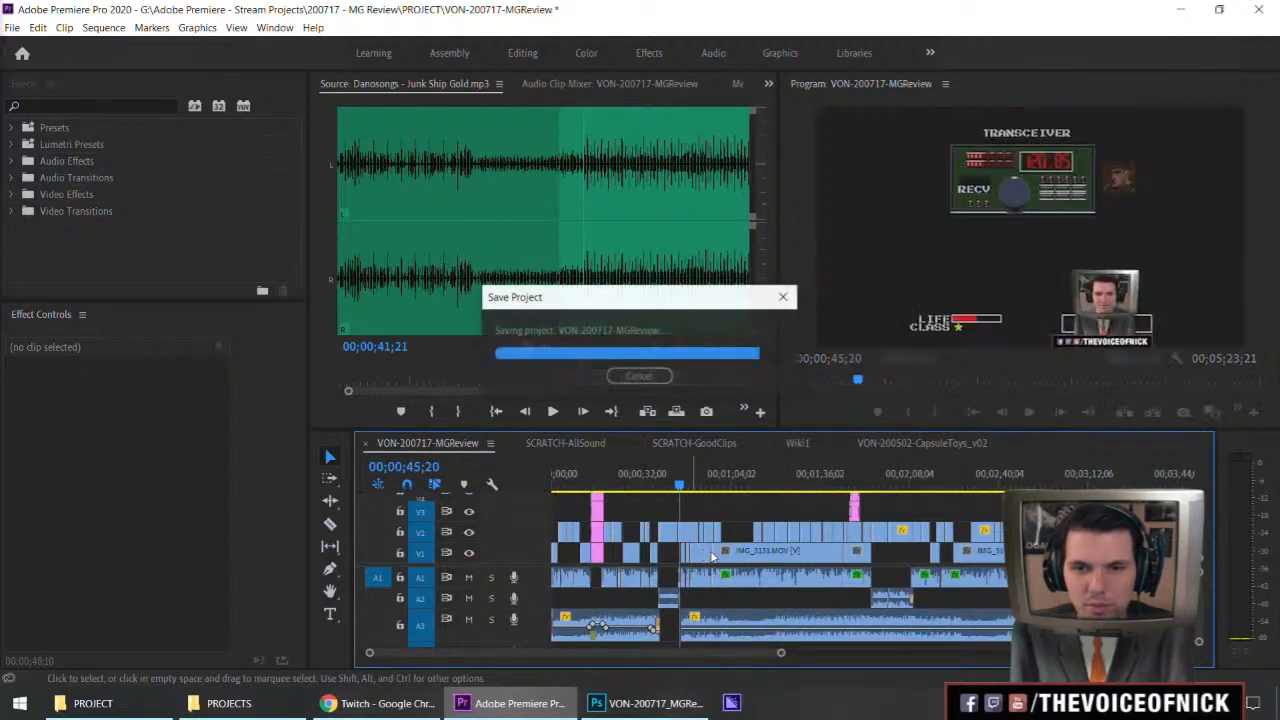
key(m)
key(m)
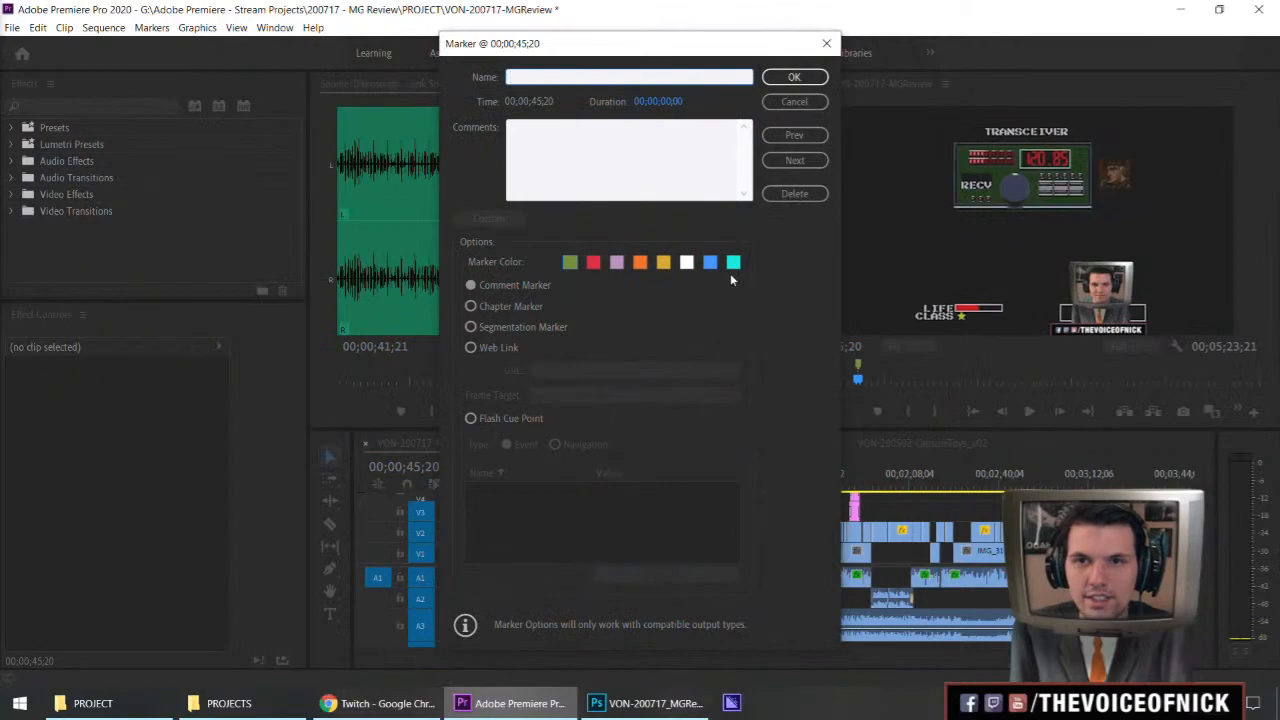
click(795, 80)
key(minus)
key(minus)
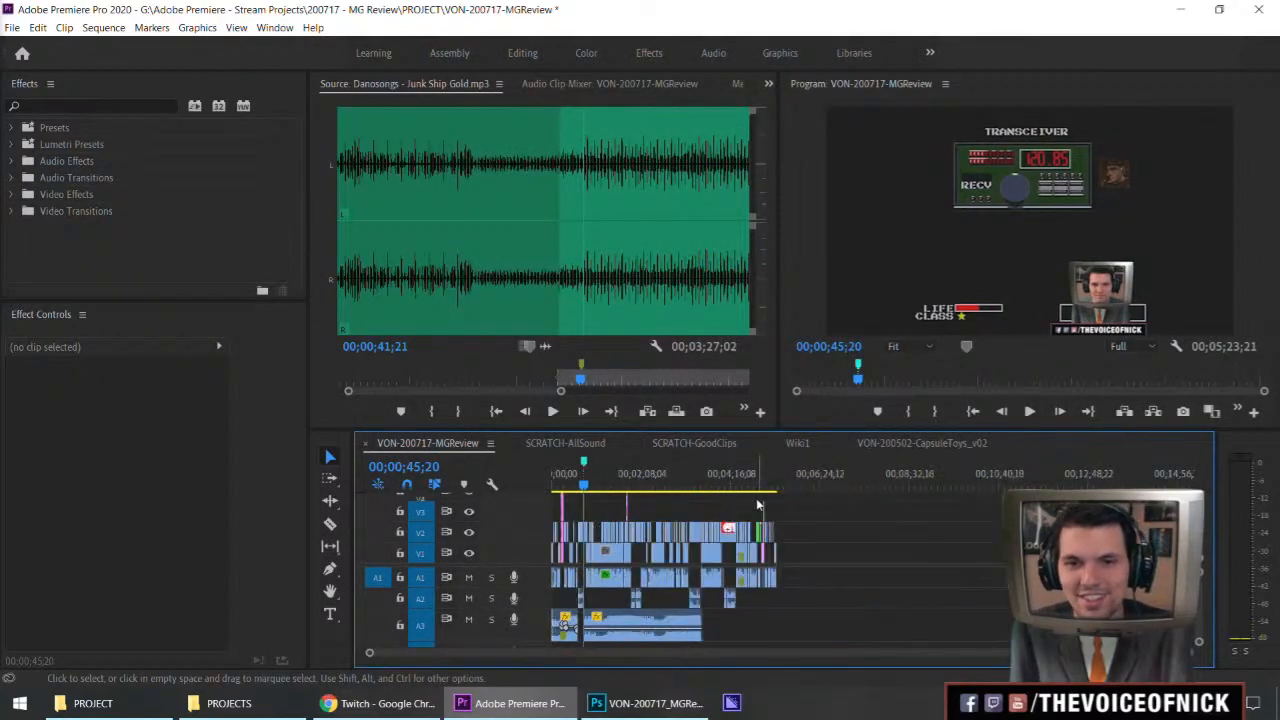
key(ctrl+s)
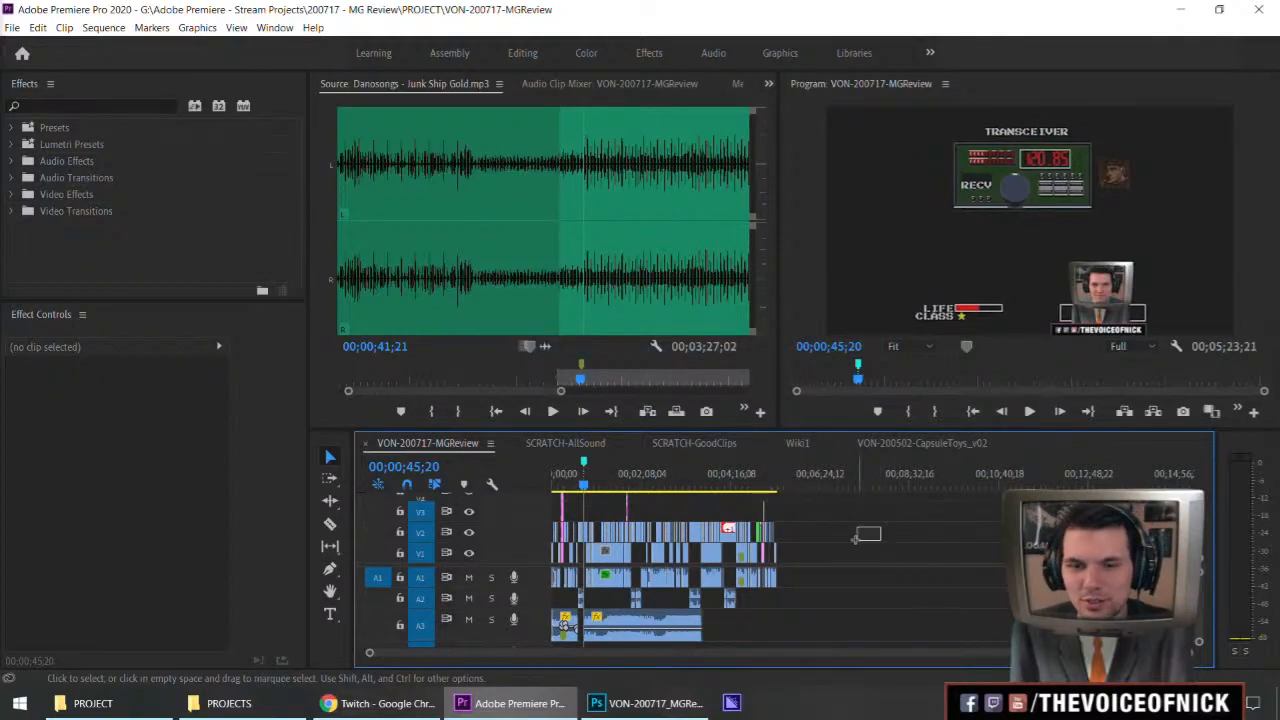
key(equal)
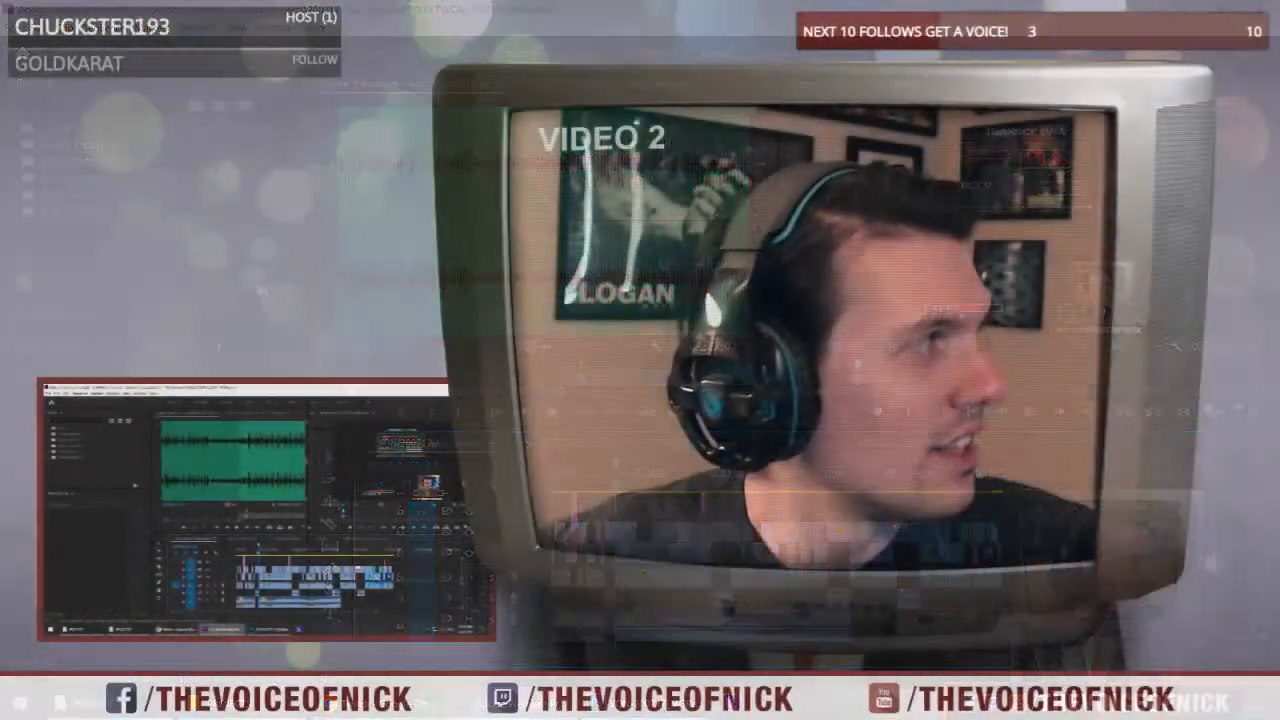